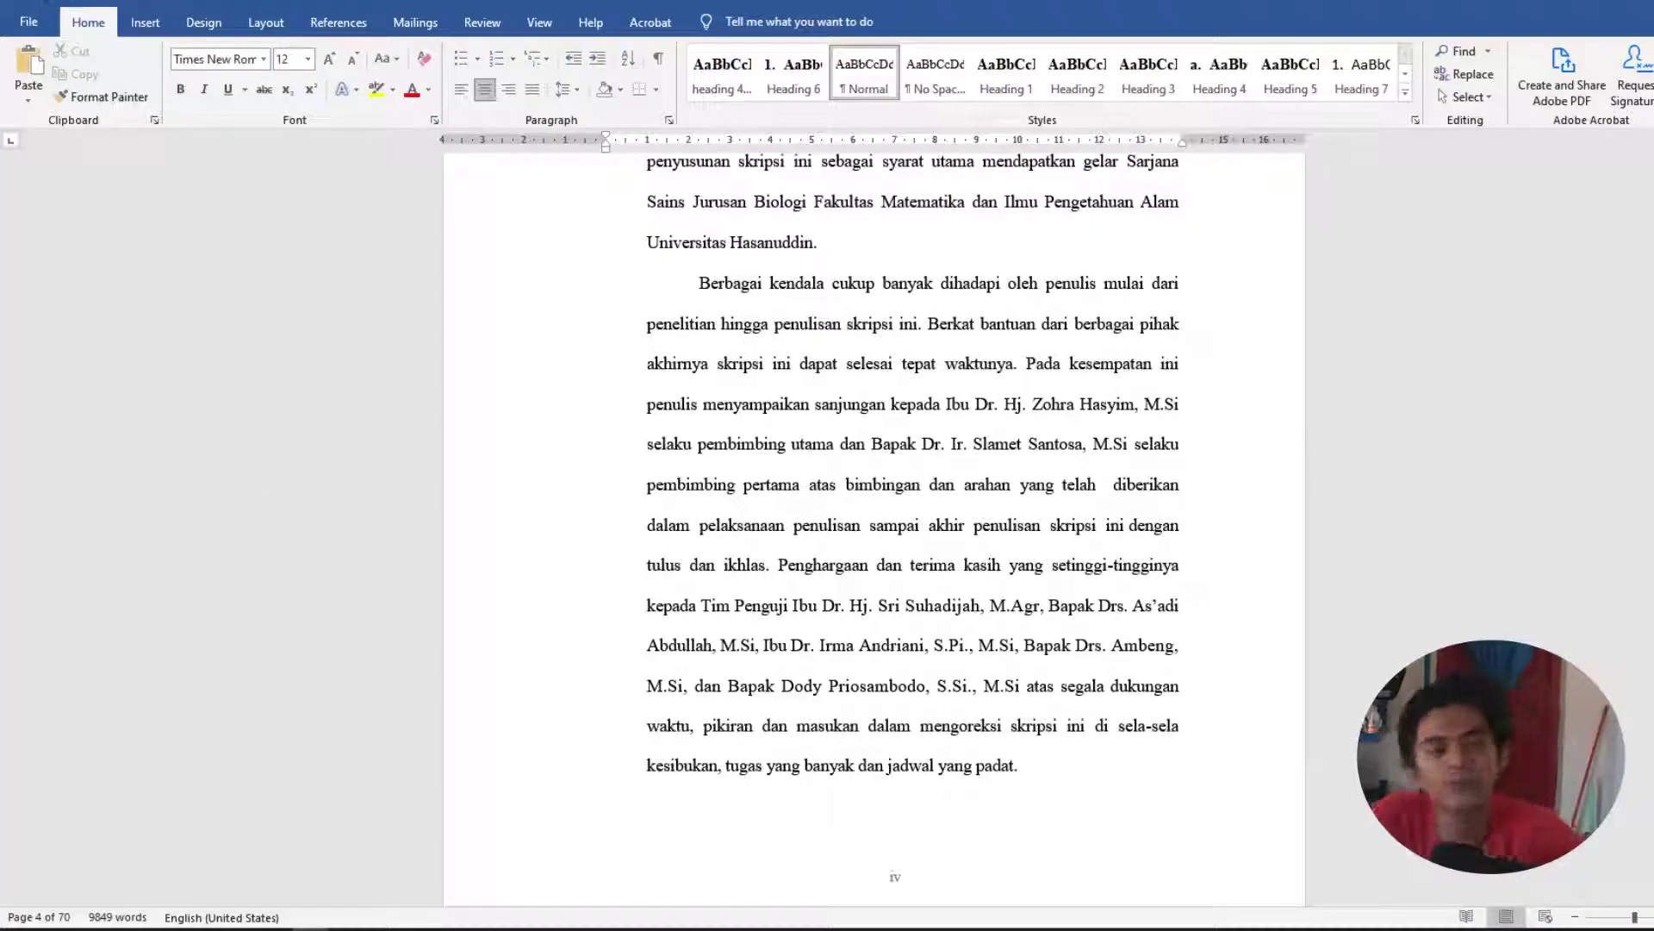
Place the cursor below the "Penulis" line at the end of the foreword and show the document's formatting marks.
scroll(862, 483, down, 4)
scroll(853, 467, down, 10)
scroll(803, 407, down, 10)
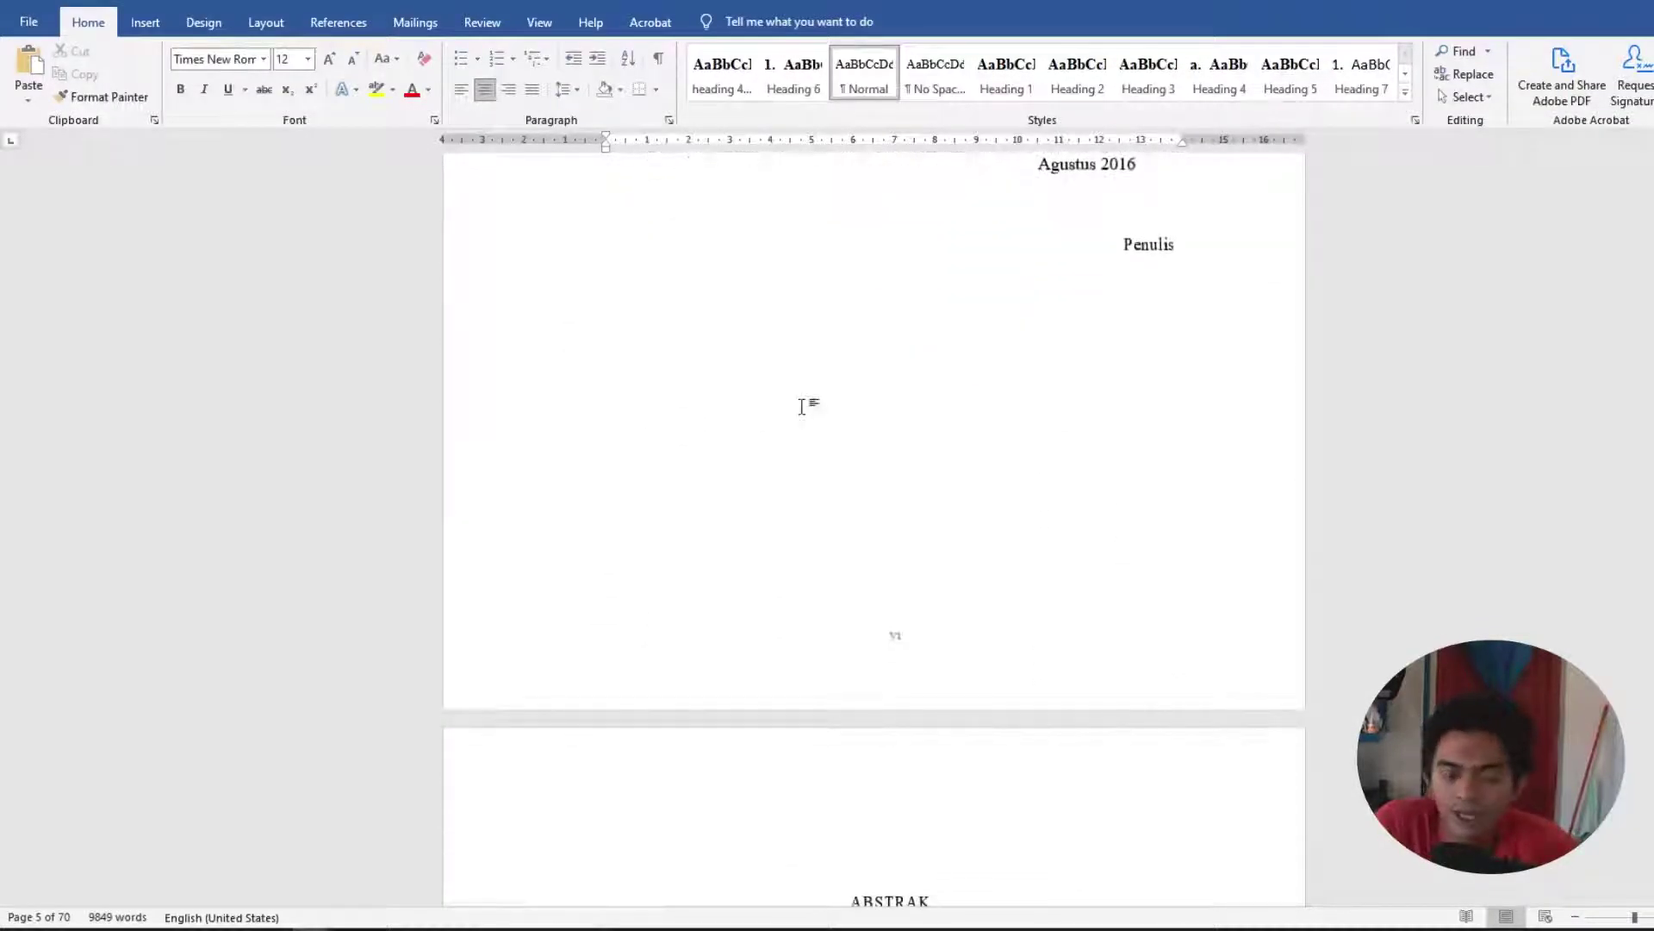
scroll(801, 407, down, 2)
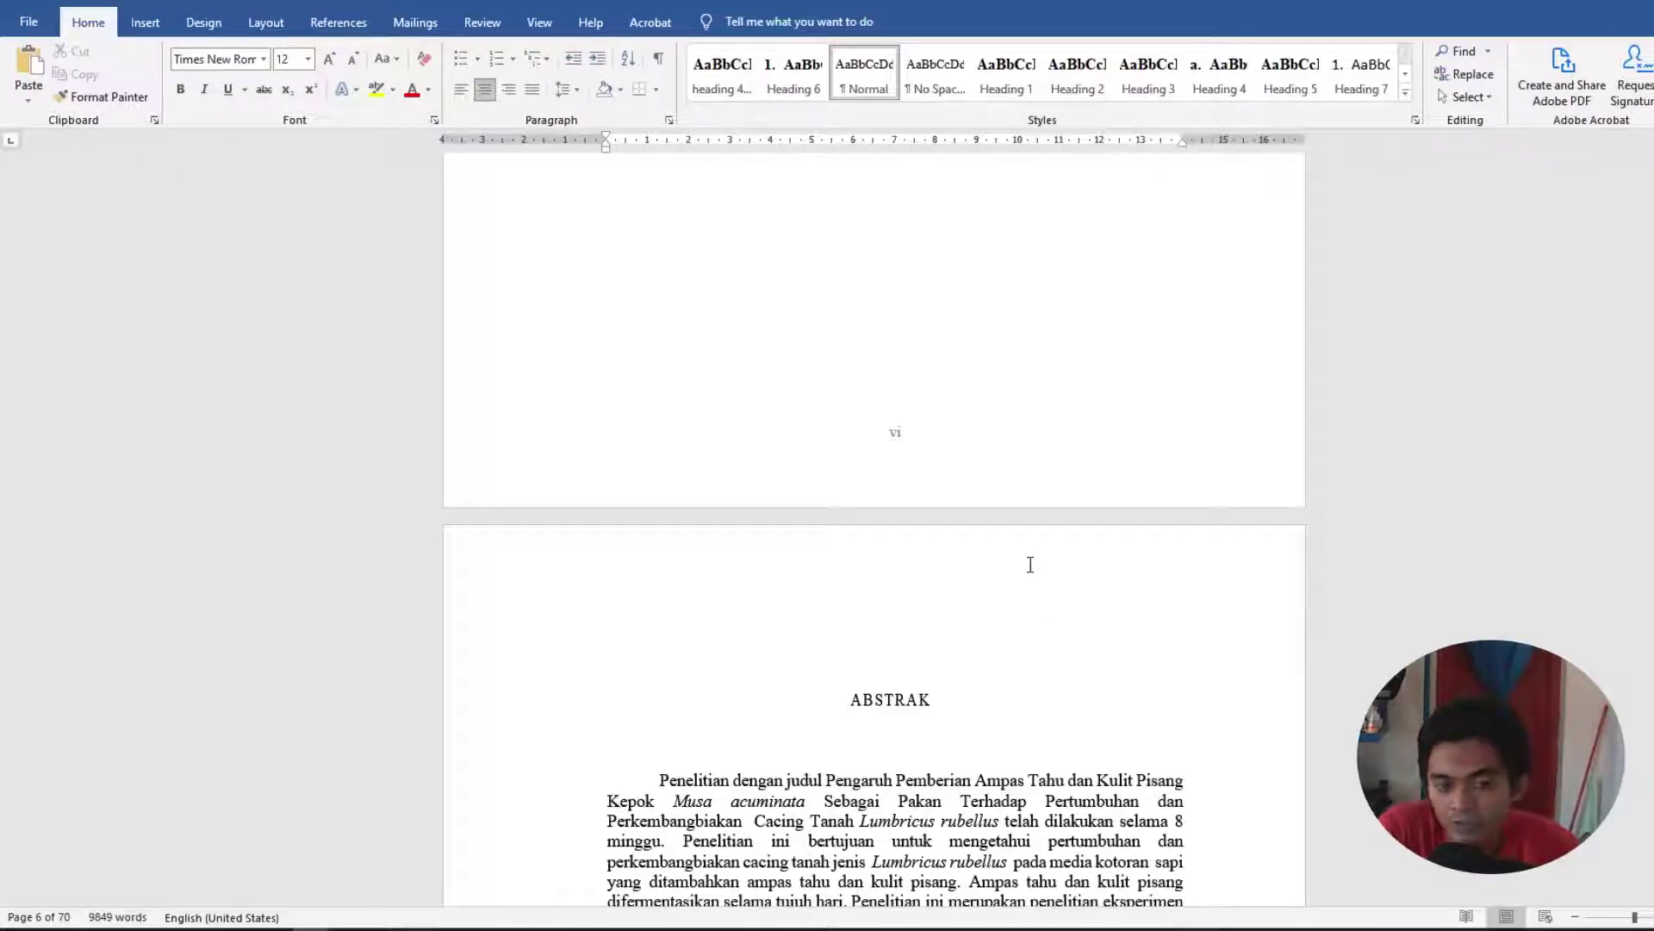
scroll(1019, 540, up, 5)
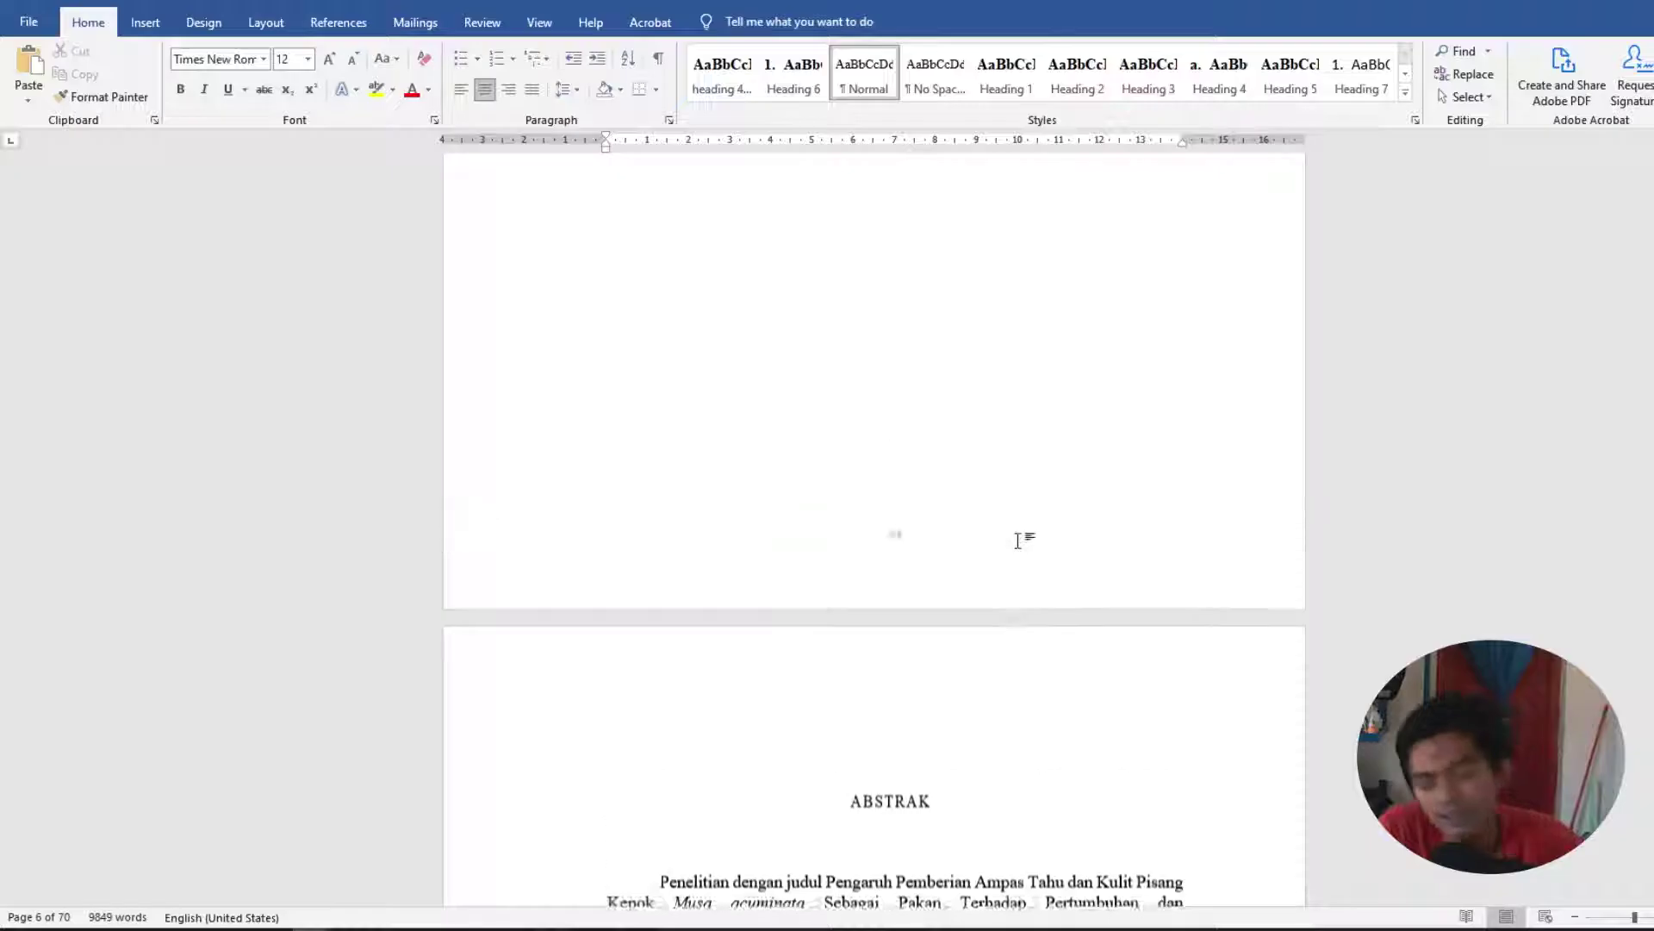
click(1132, 635)
scroll(851, 586, up, 3)
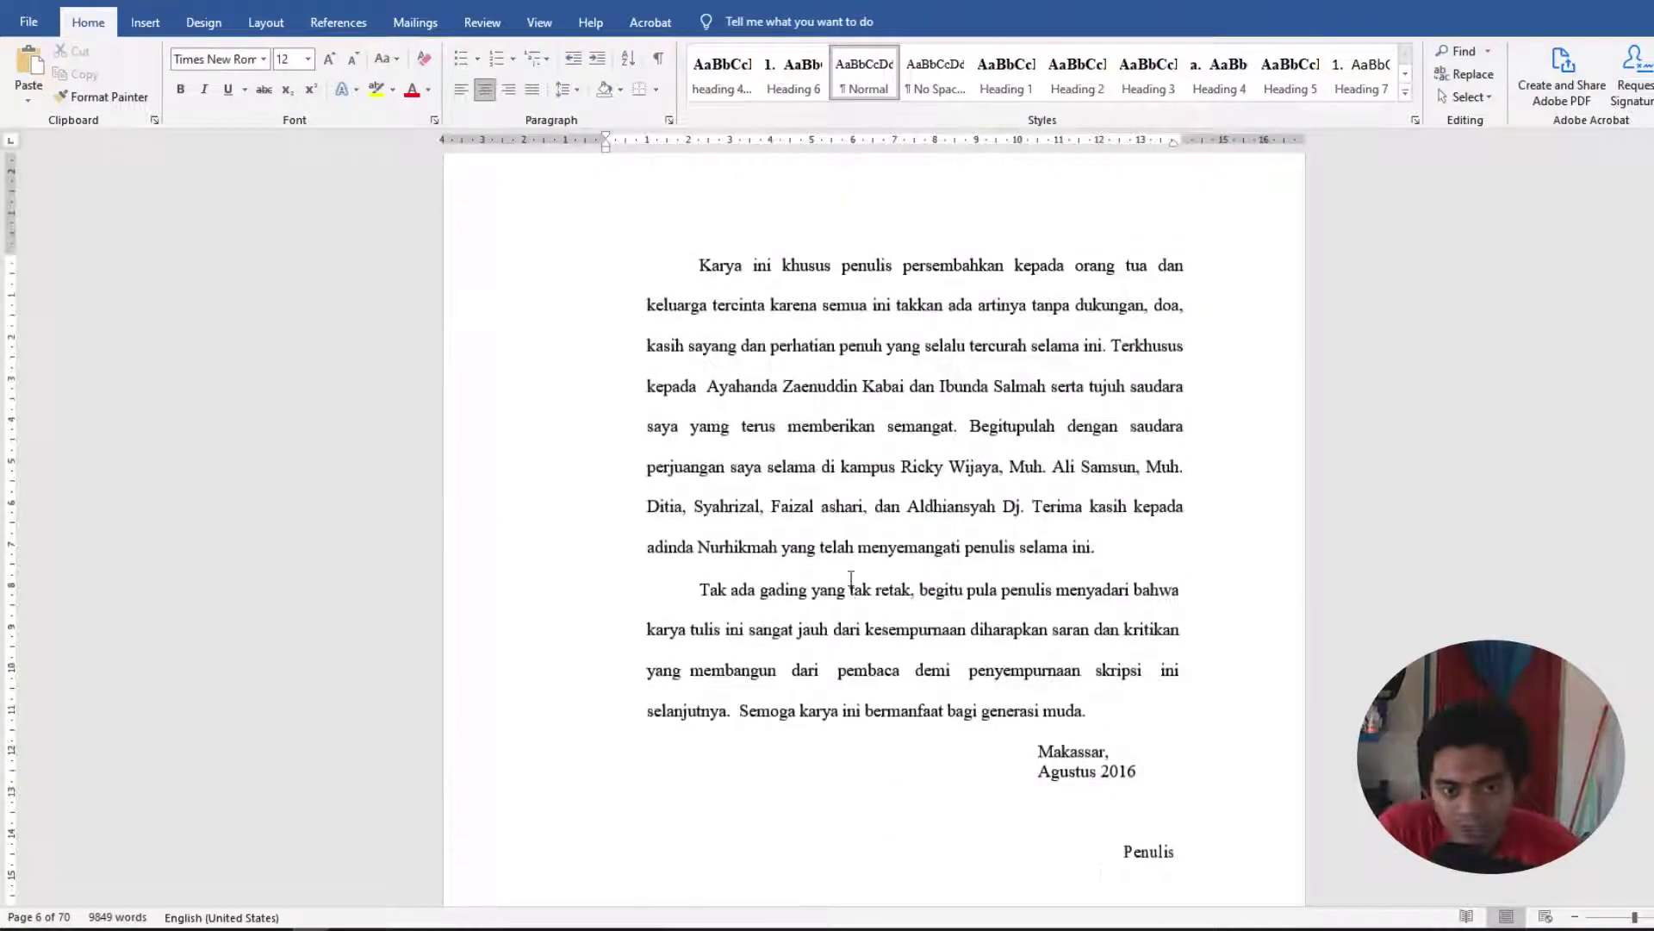
scroll(851, 579, down, 5)
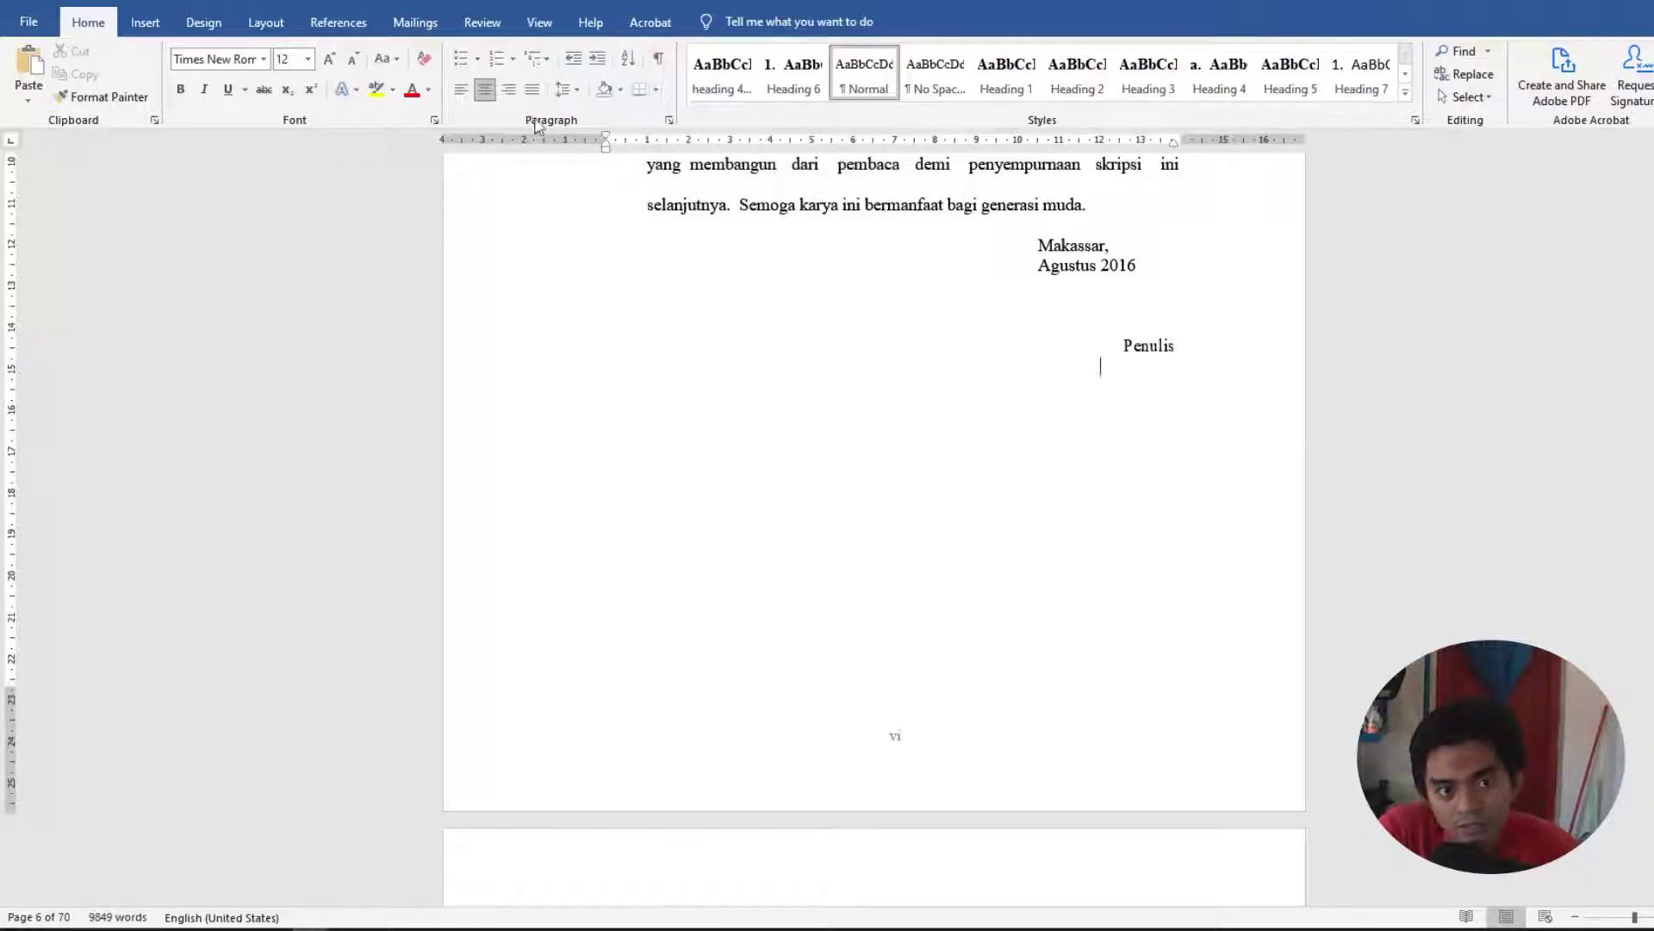
click(663, 61)
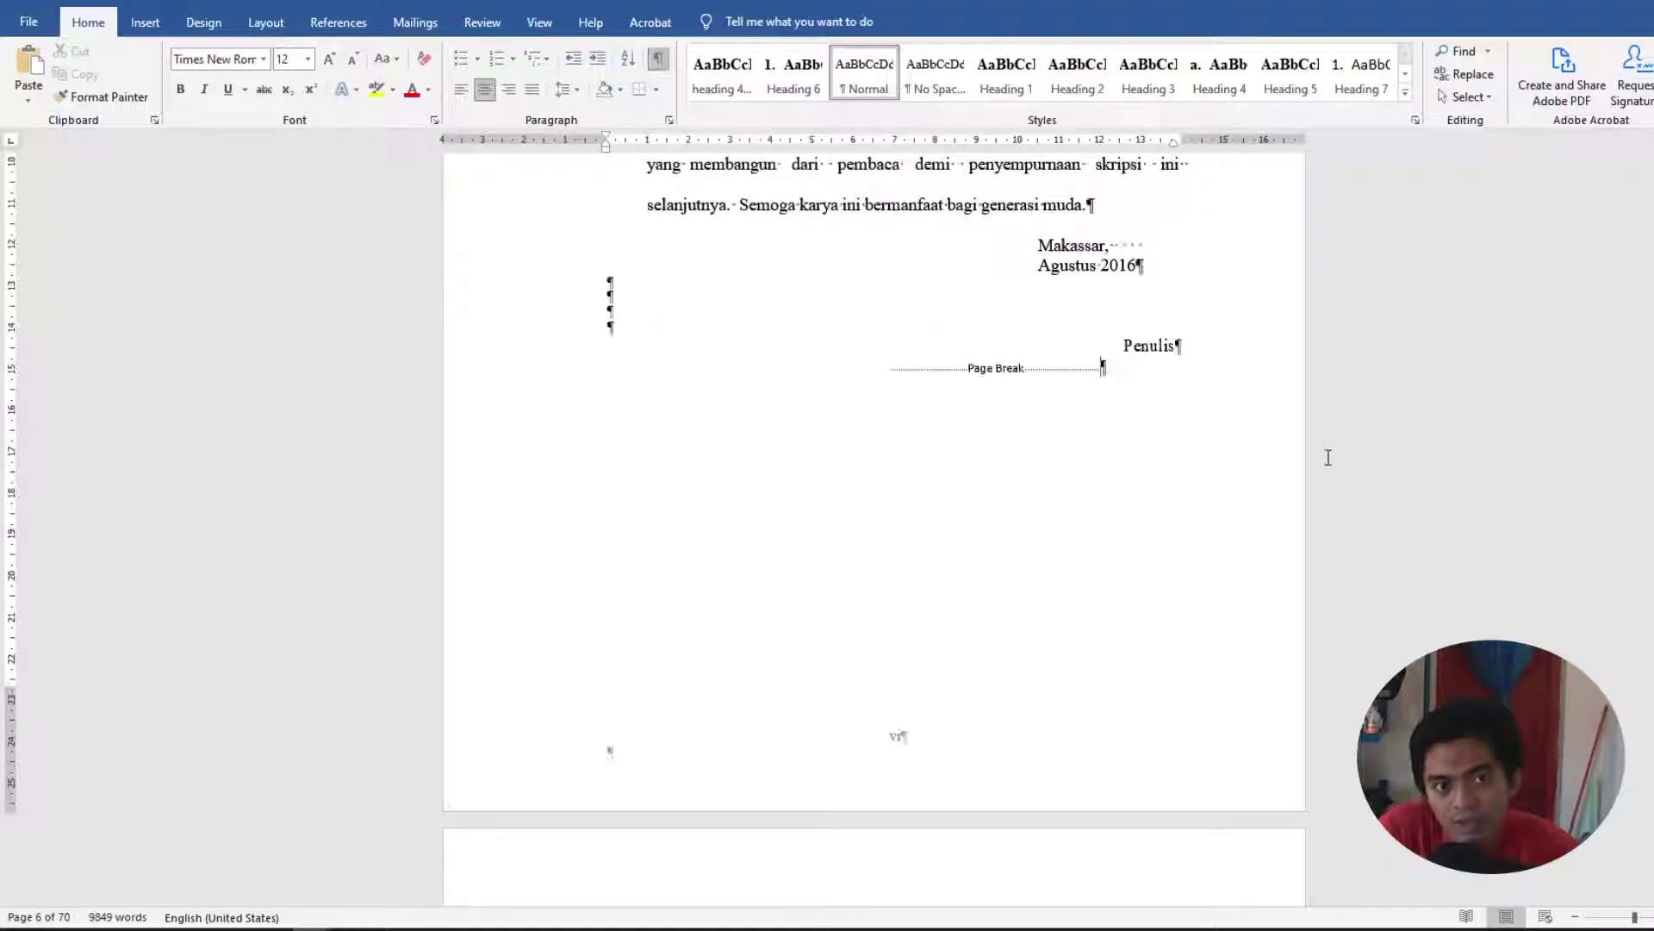
Examine the formatting marks throughout the KATA PENGANTAR pages, up to the page break below "Penulis".
scroll(1328, 458, up, 5)
click(1115, 600)
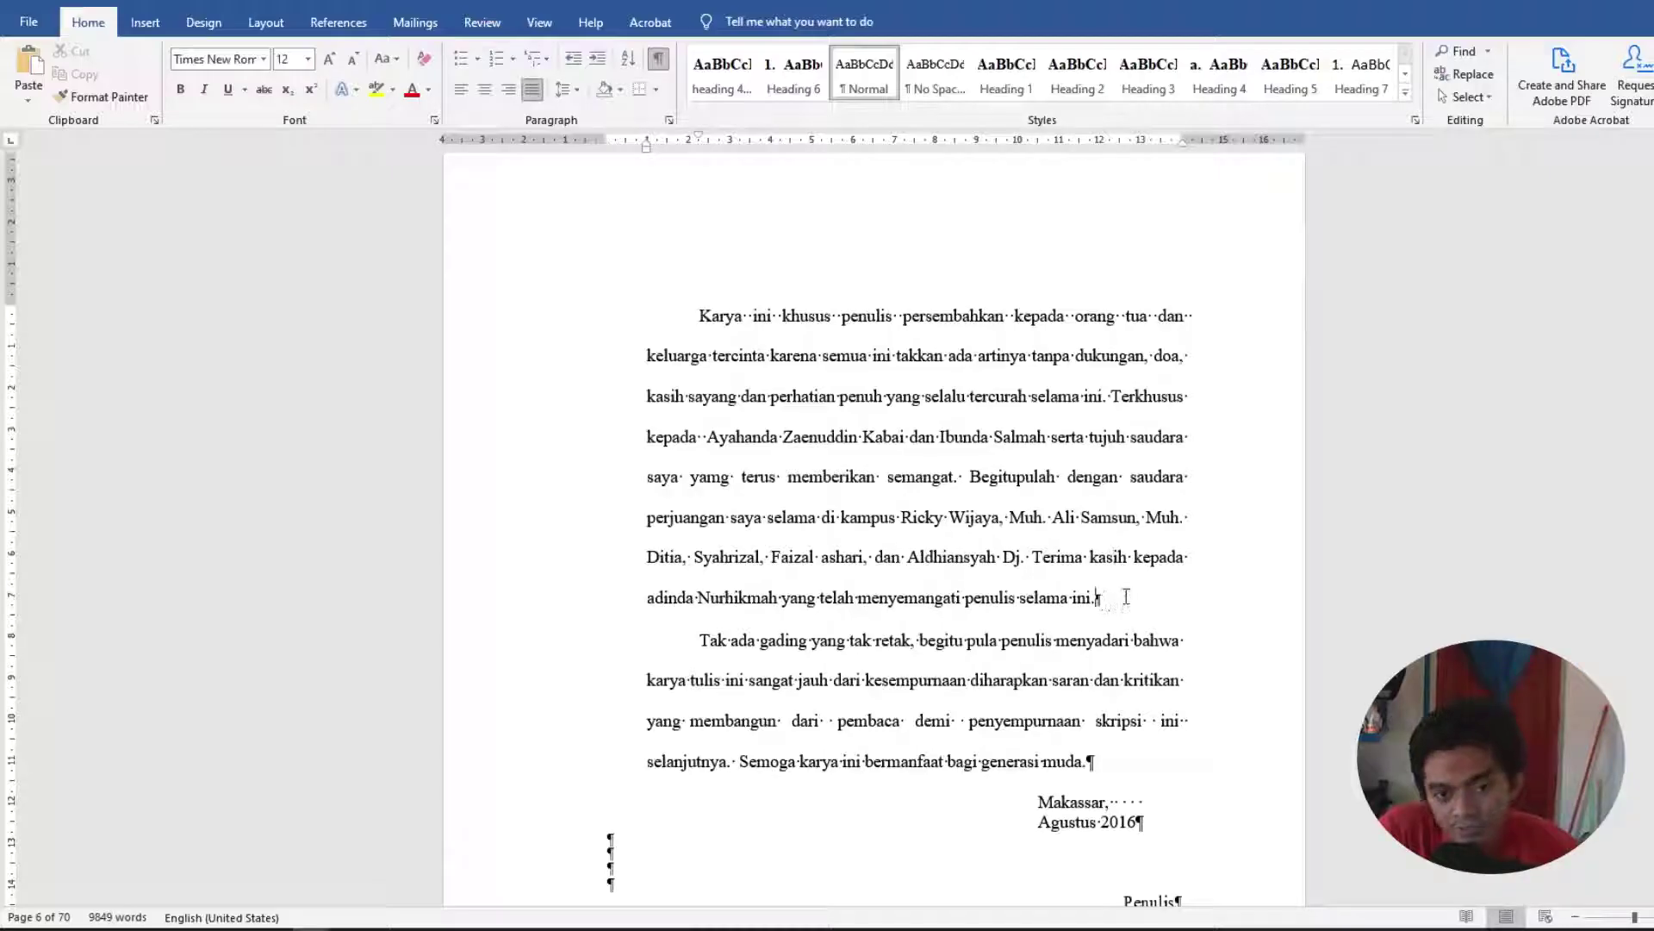
scroll(1112, 603, down, 1)
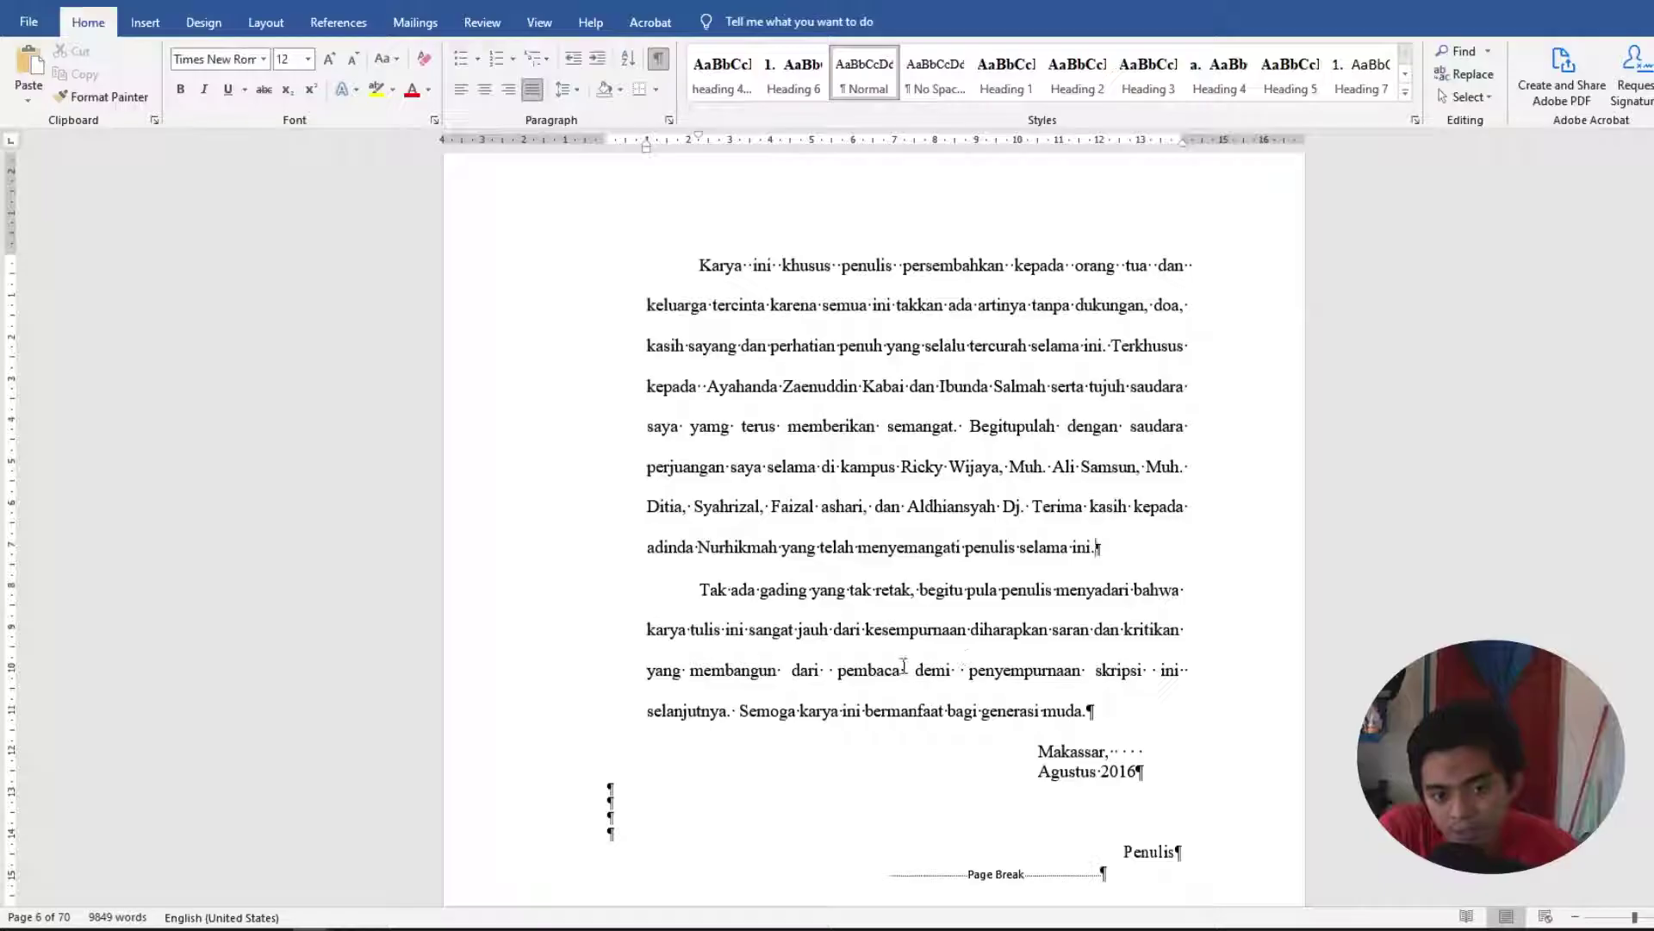
scroll(1148, 687, up, 10)
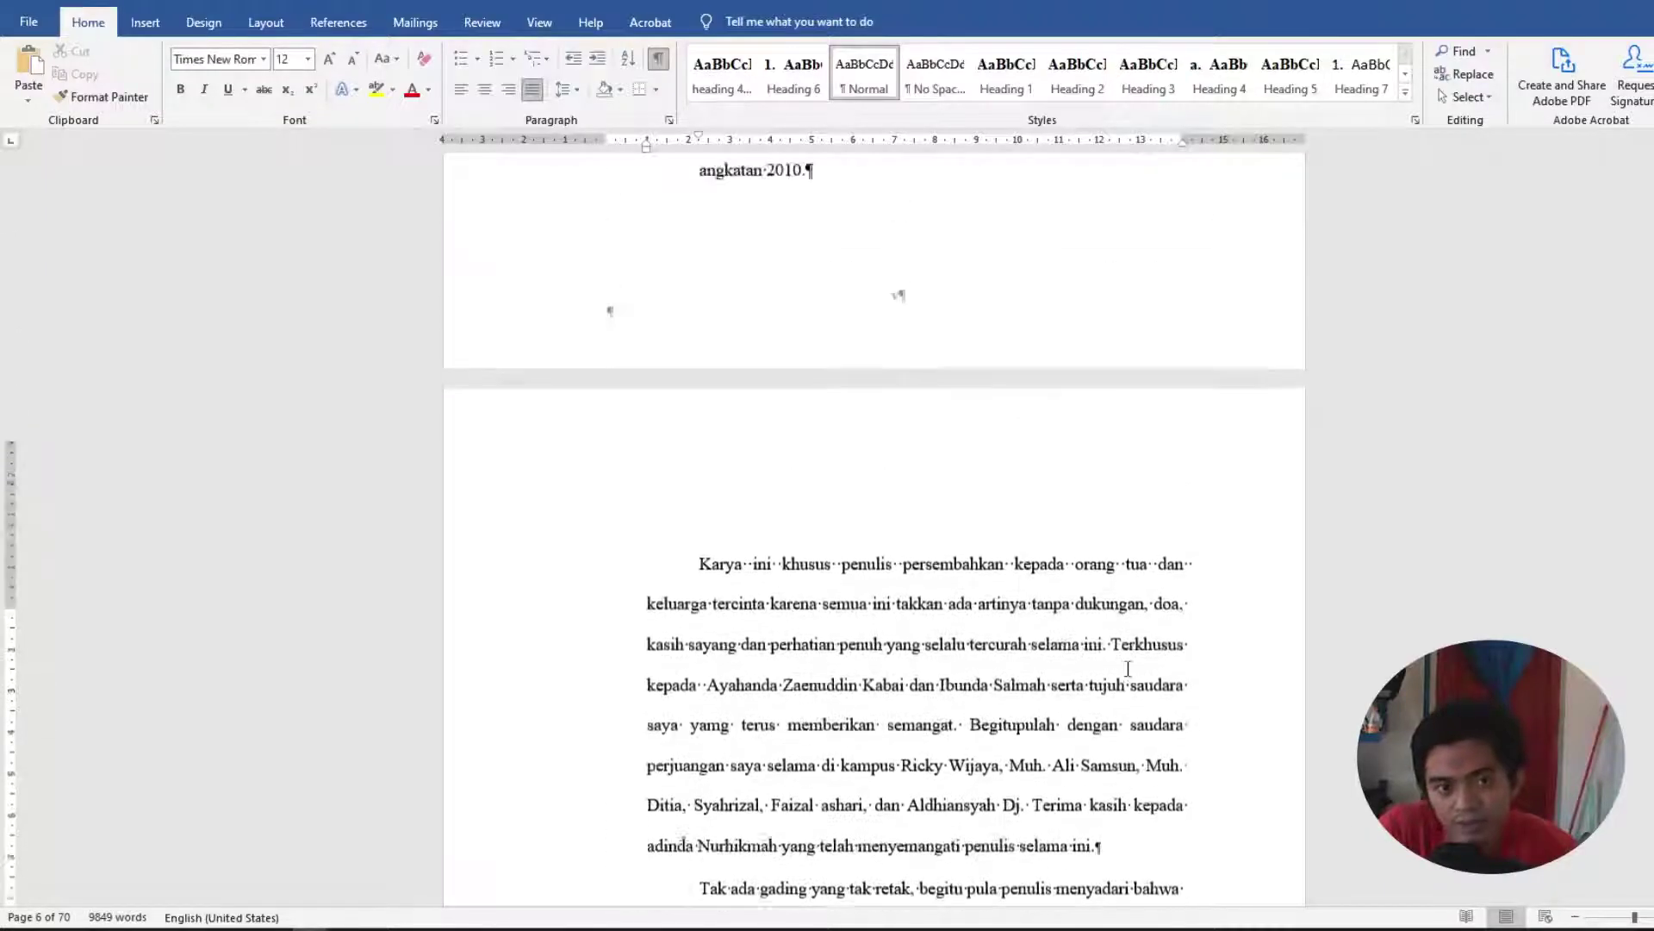
scroll(1037, 635, down, 5)
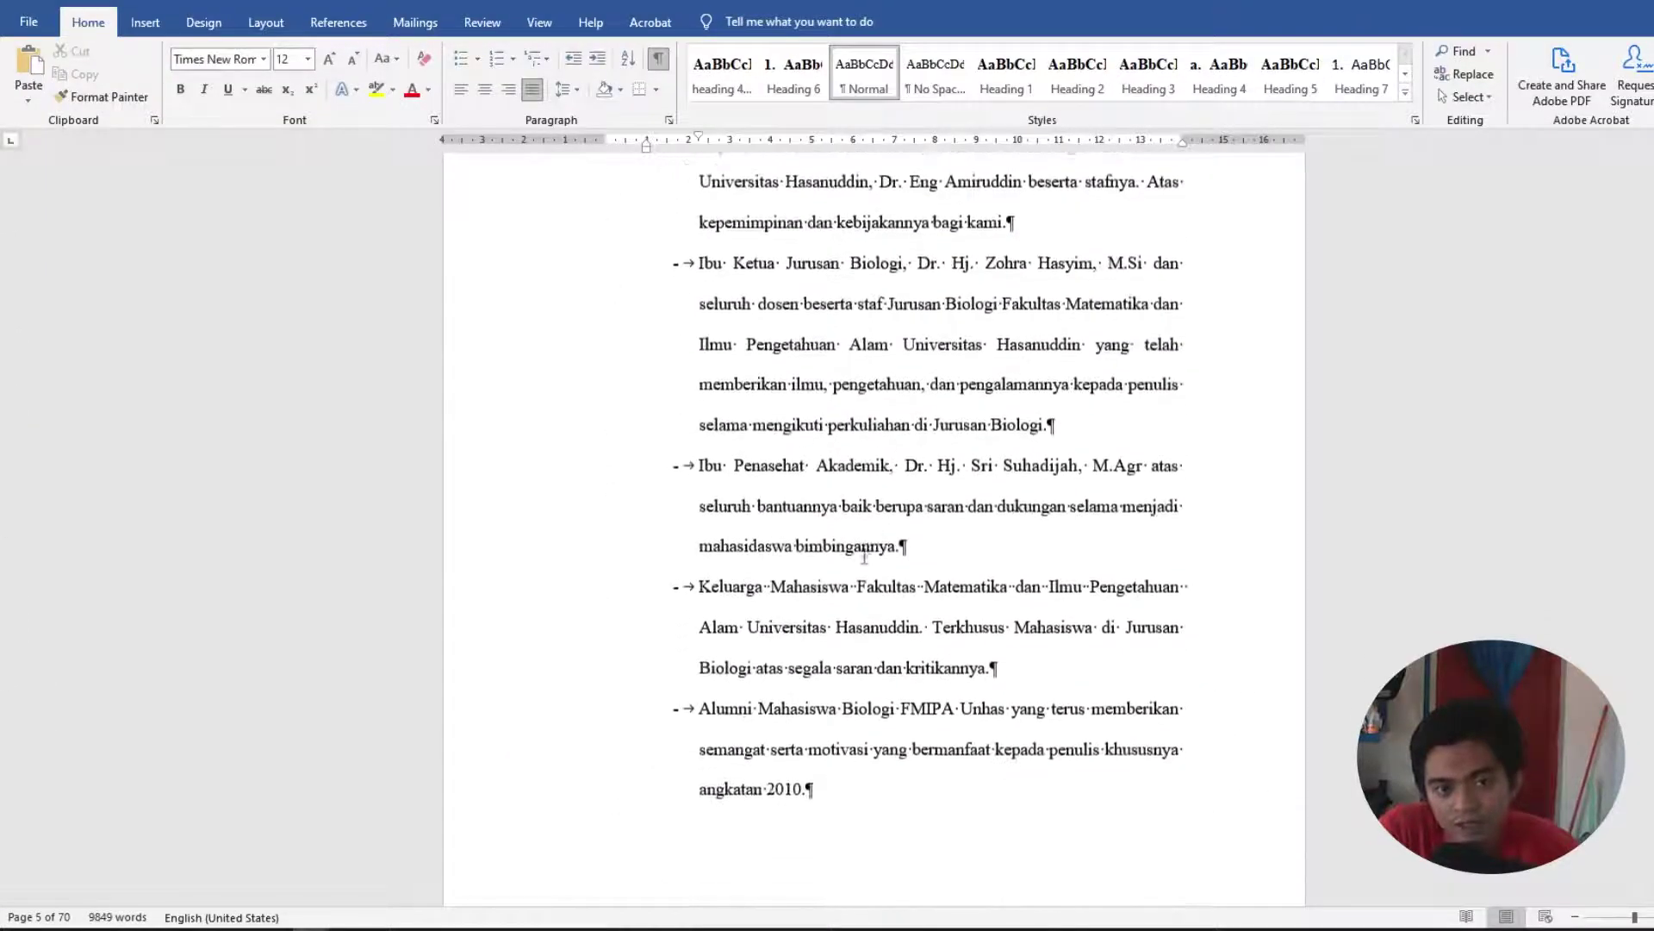
scroll(868, 547, up, 4)
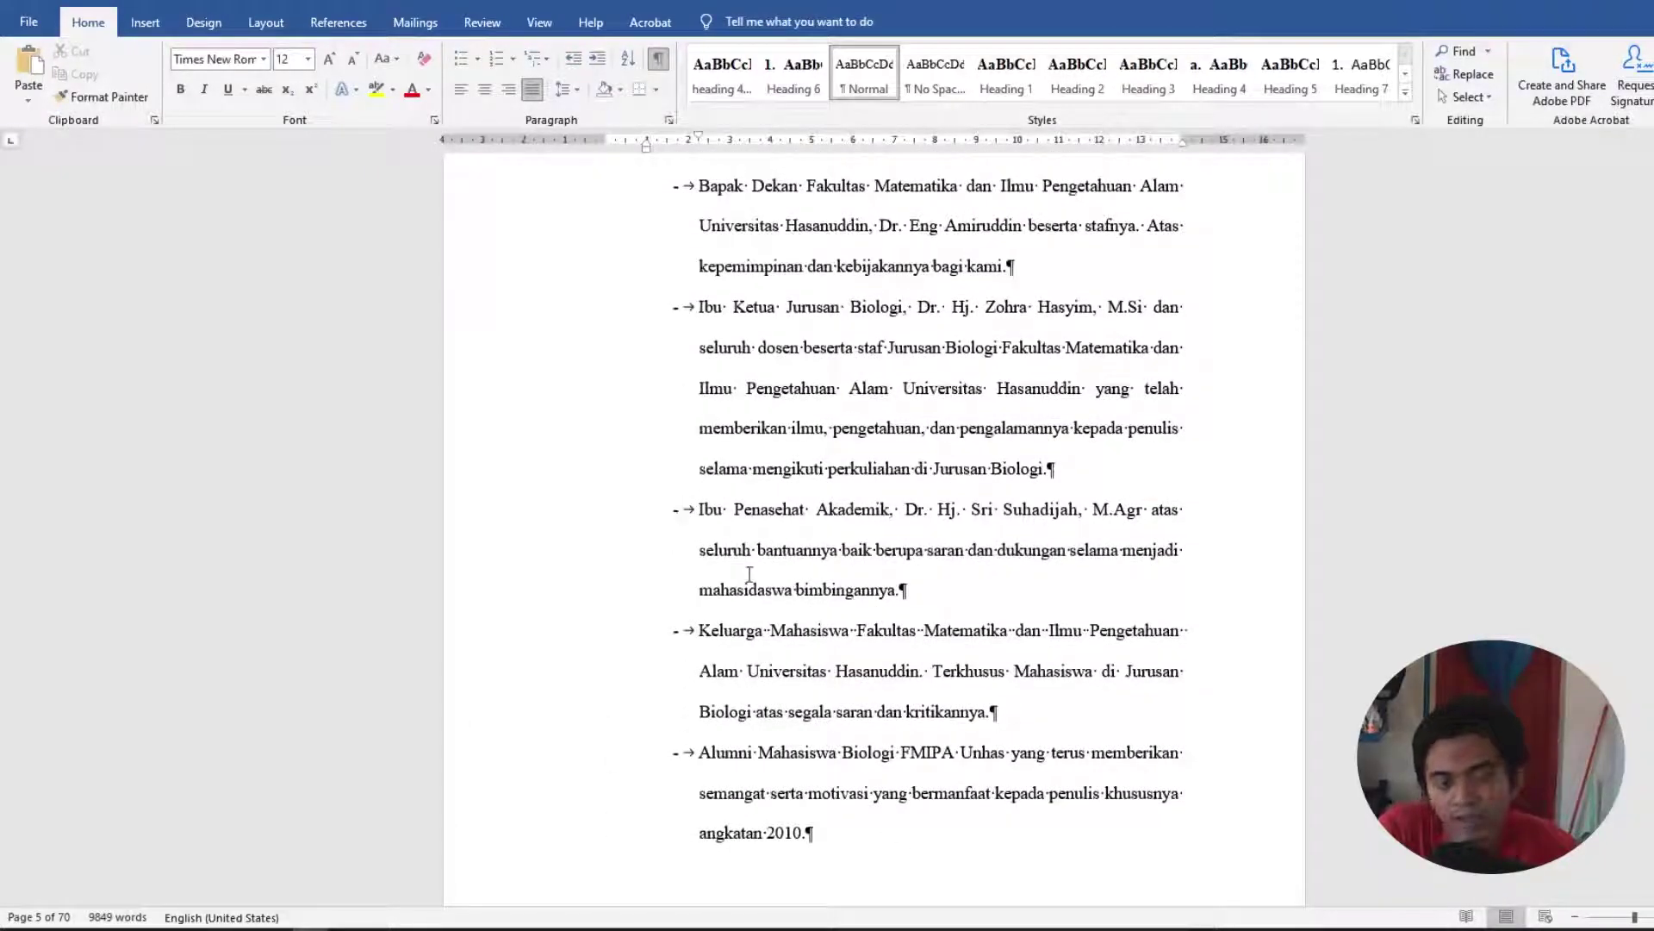
scroll(748, 572, up, 12)
scroll(748, 572, up, 10)
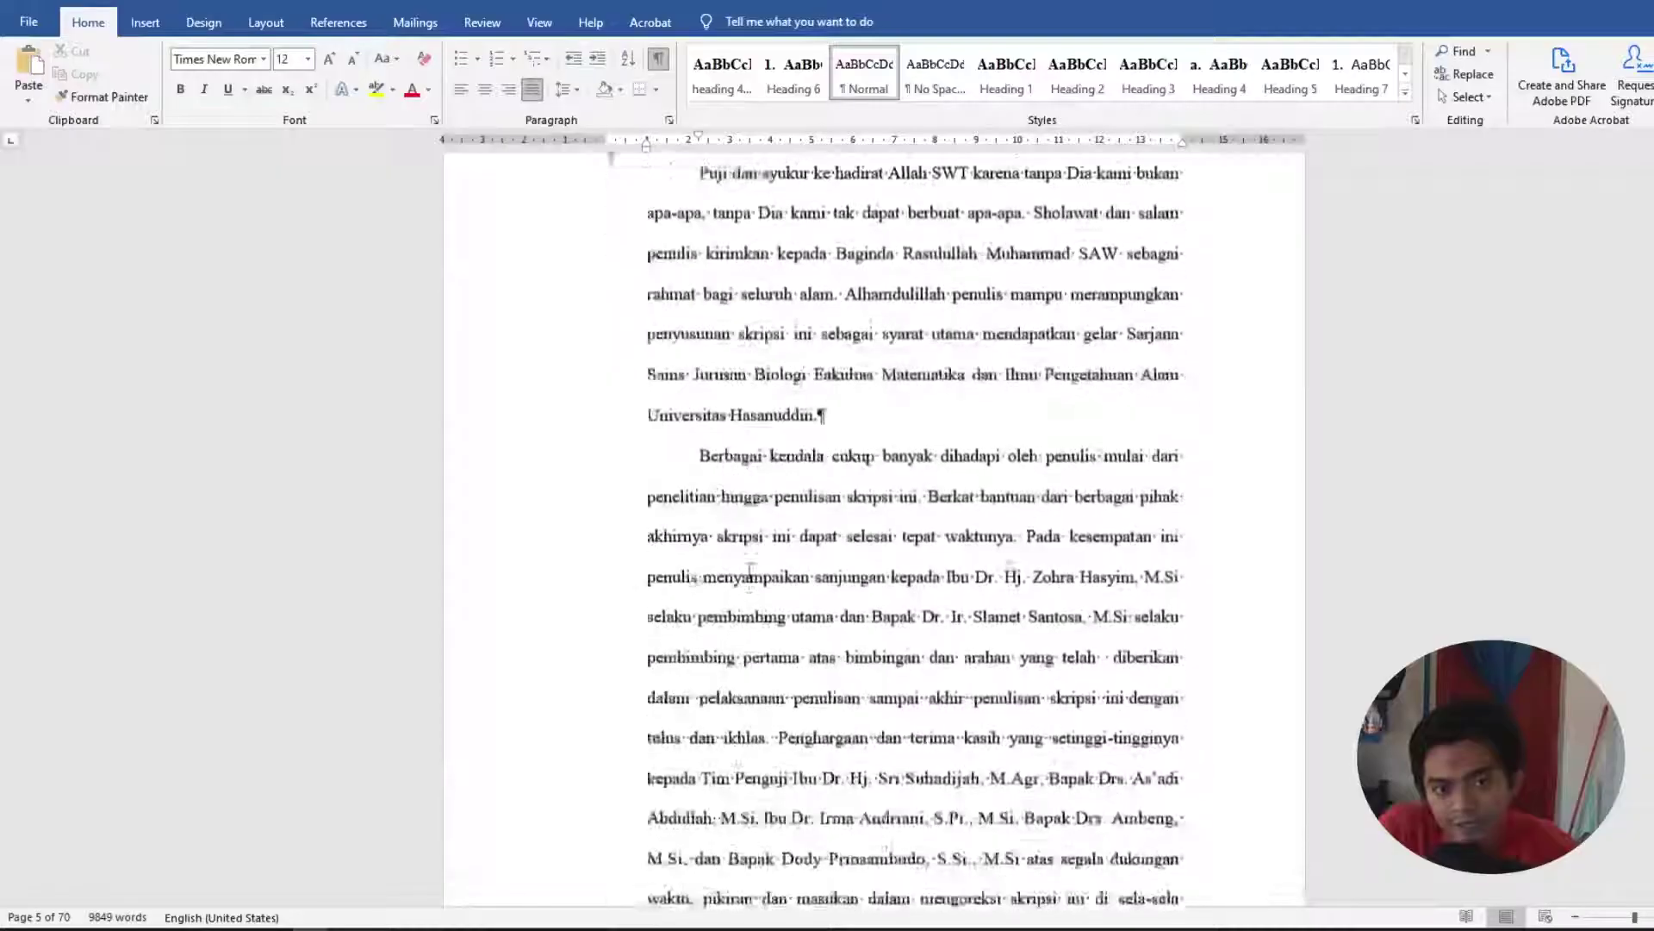
scroll(749, 565, down, 20)
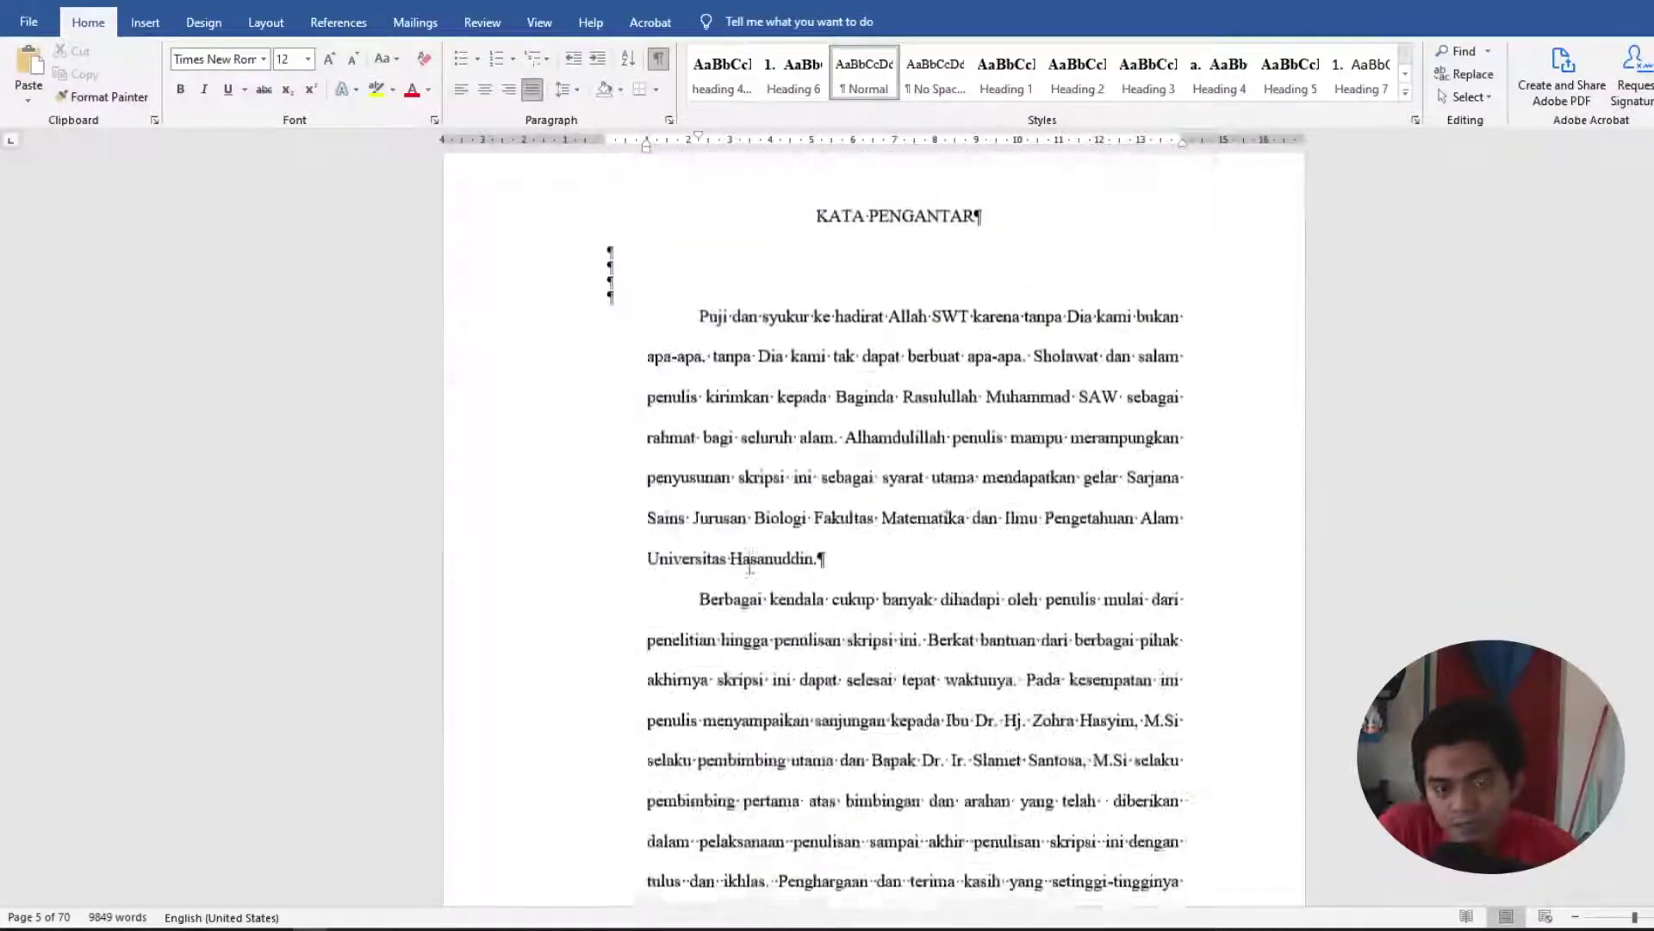
scroll(627, 668, down, 12)
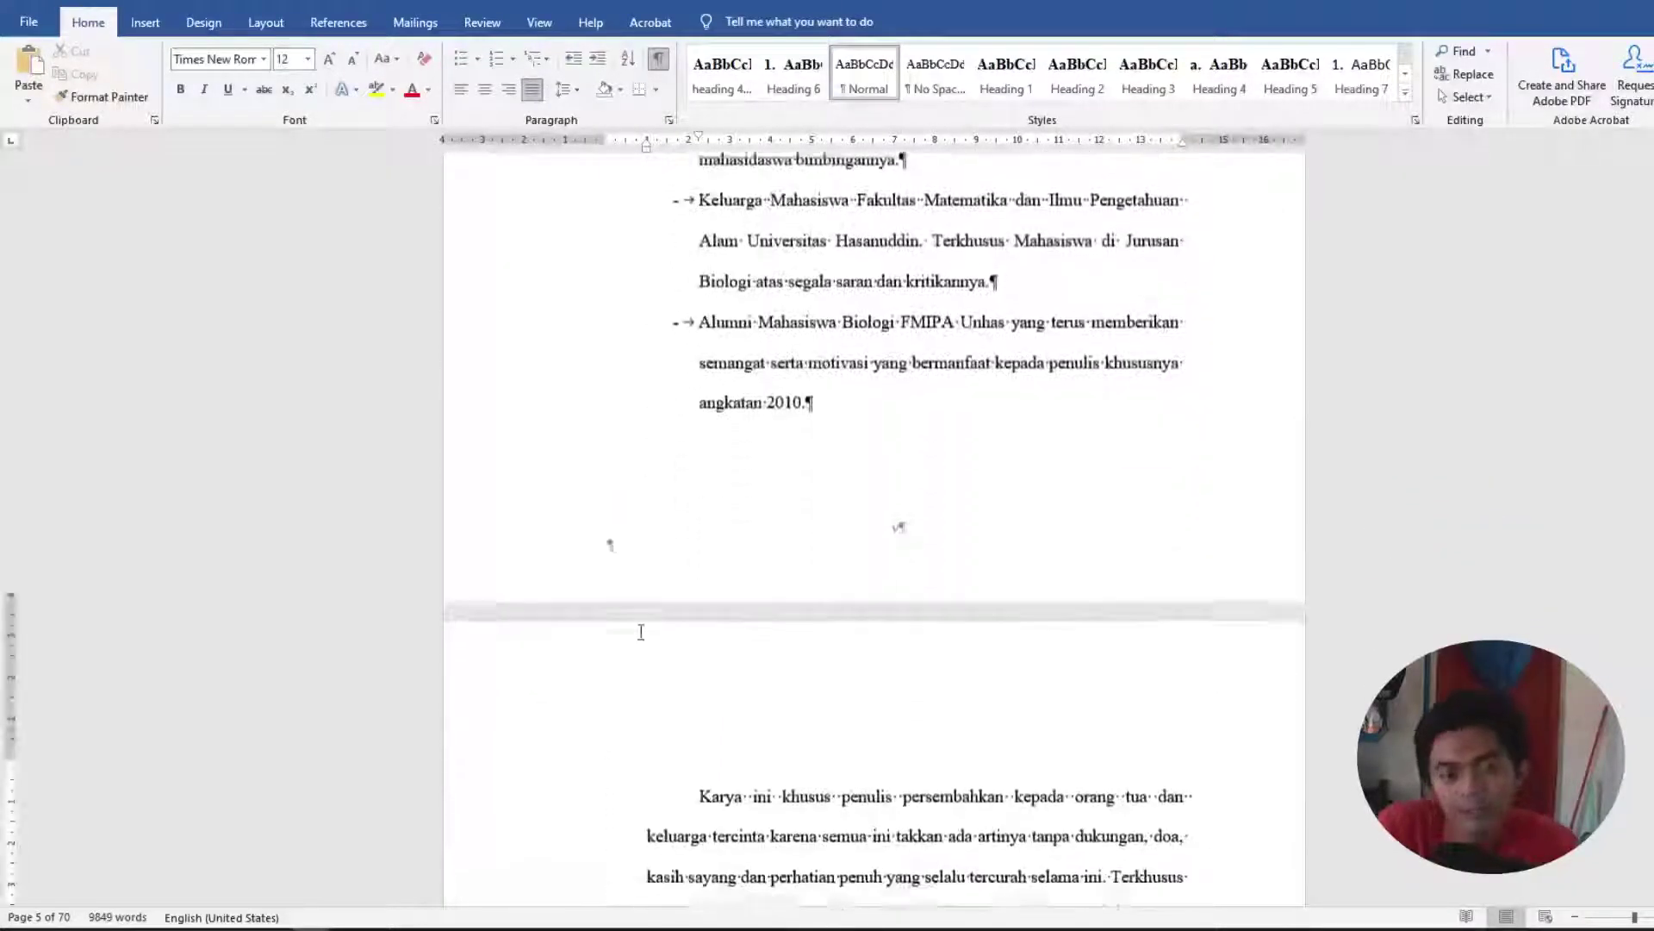
scroll(653, 525, down, 10)
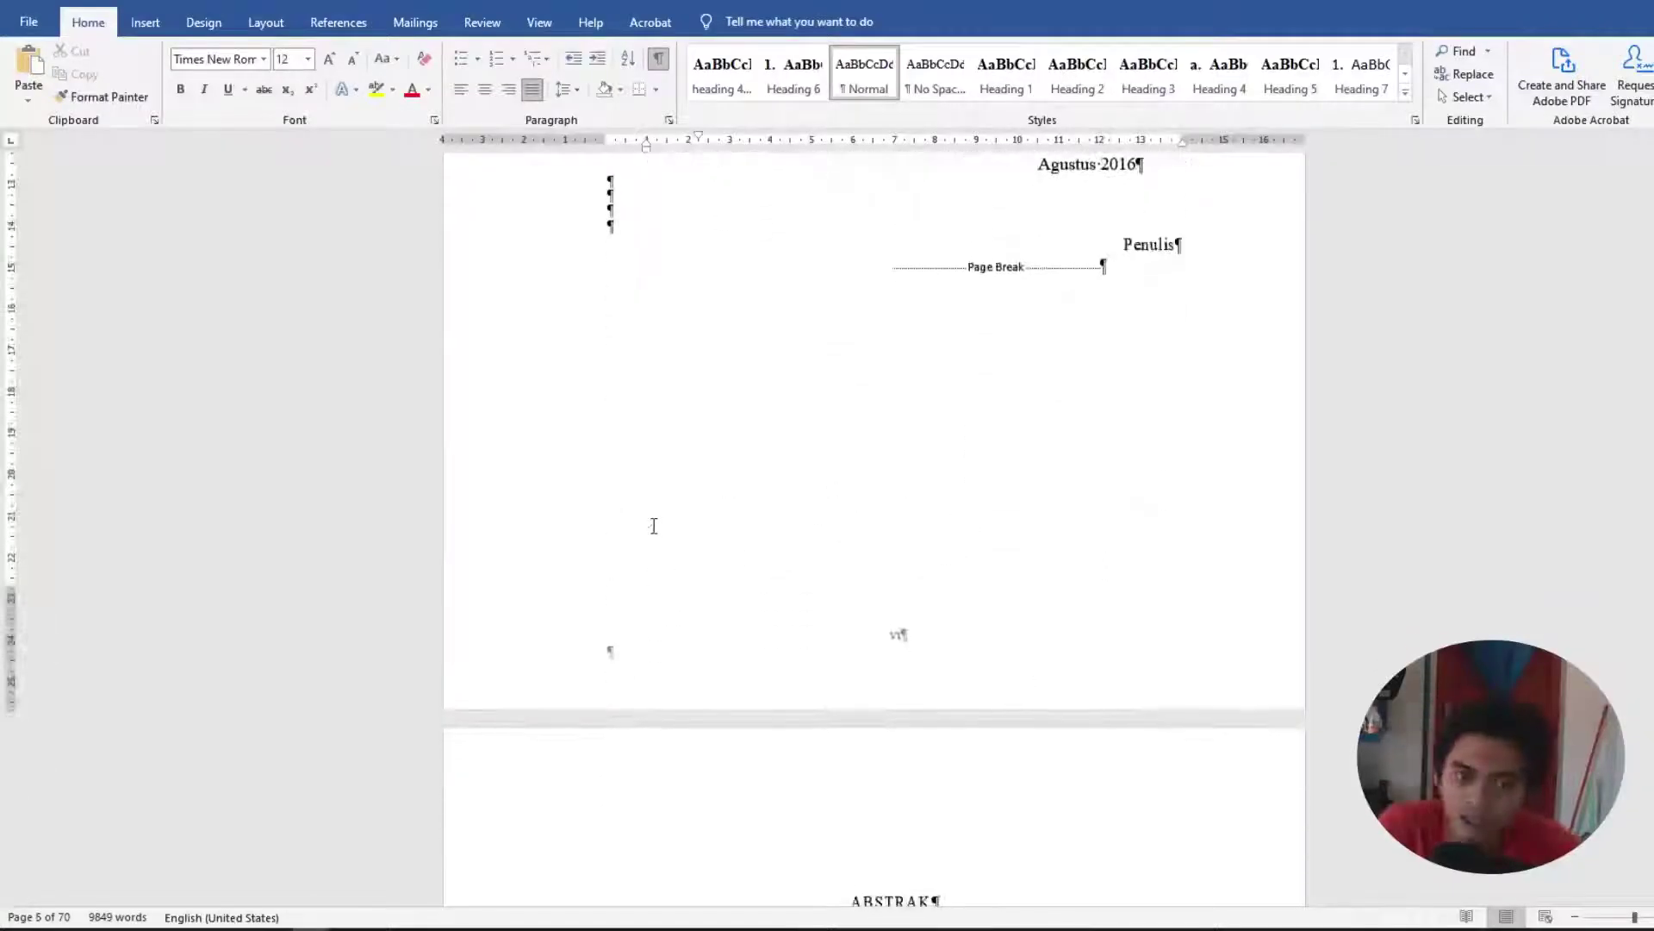
scroll(654, 526, up, 5)
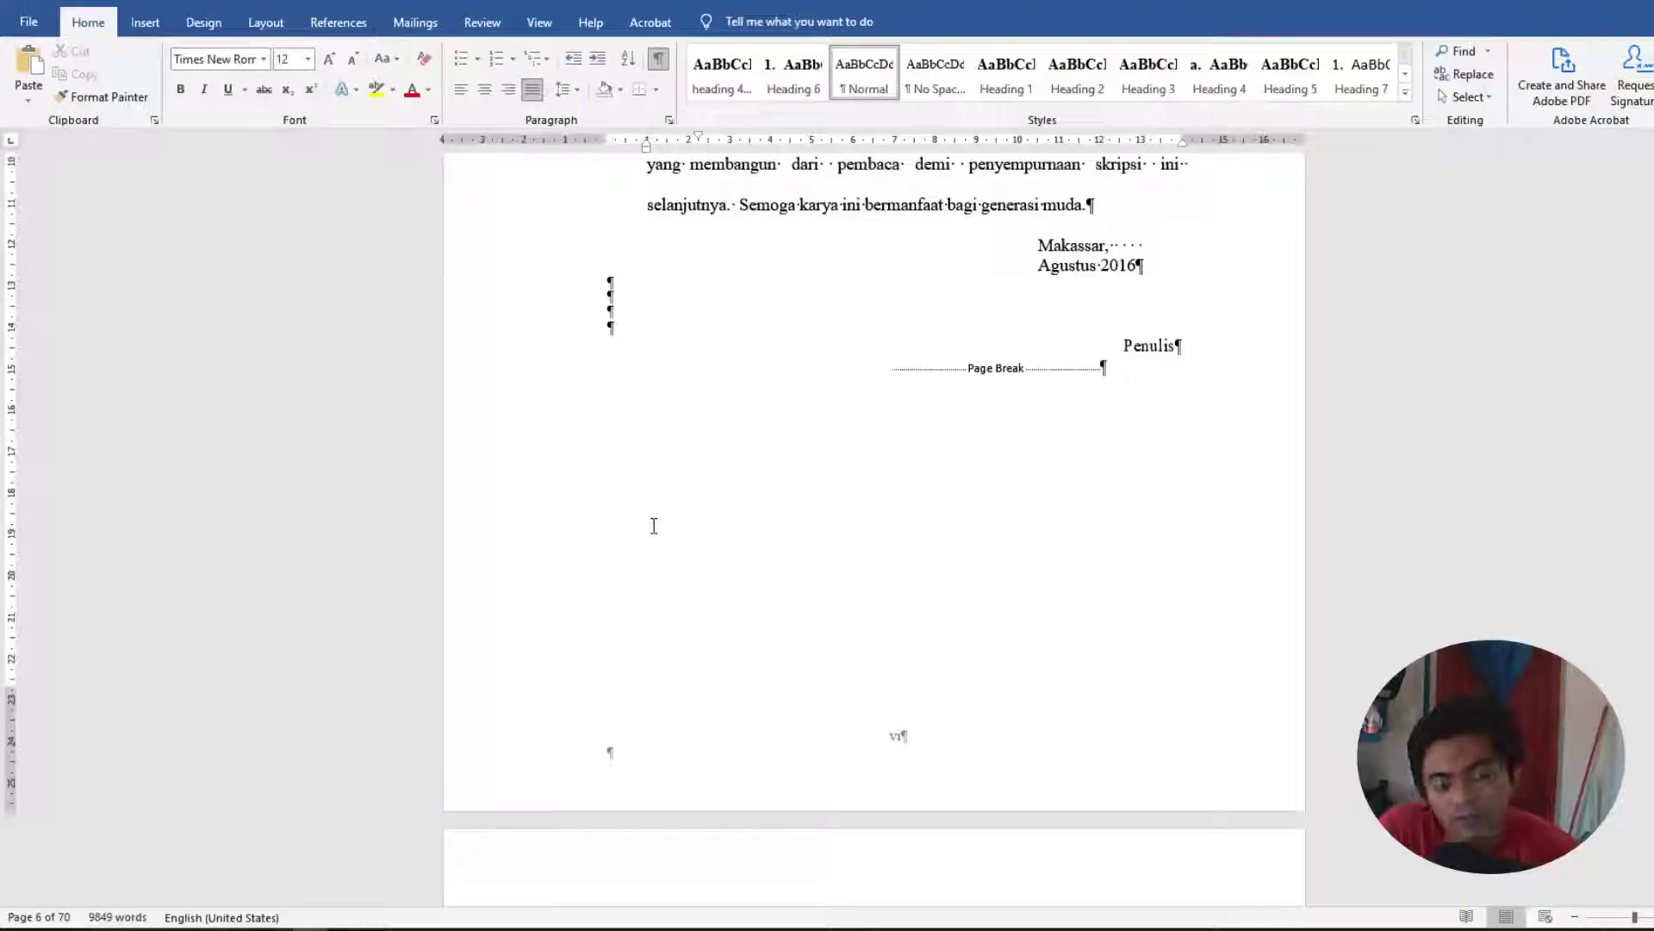
Highlight the page break below "Penulis" and compare it with the one that ends the ABSTRAK page.
drag(882, 381, 1052, 384)
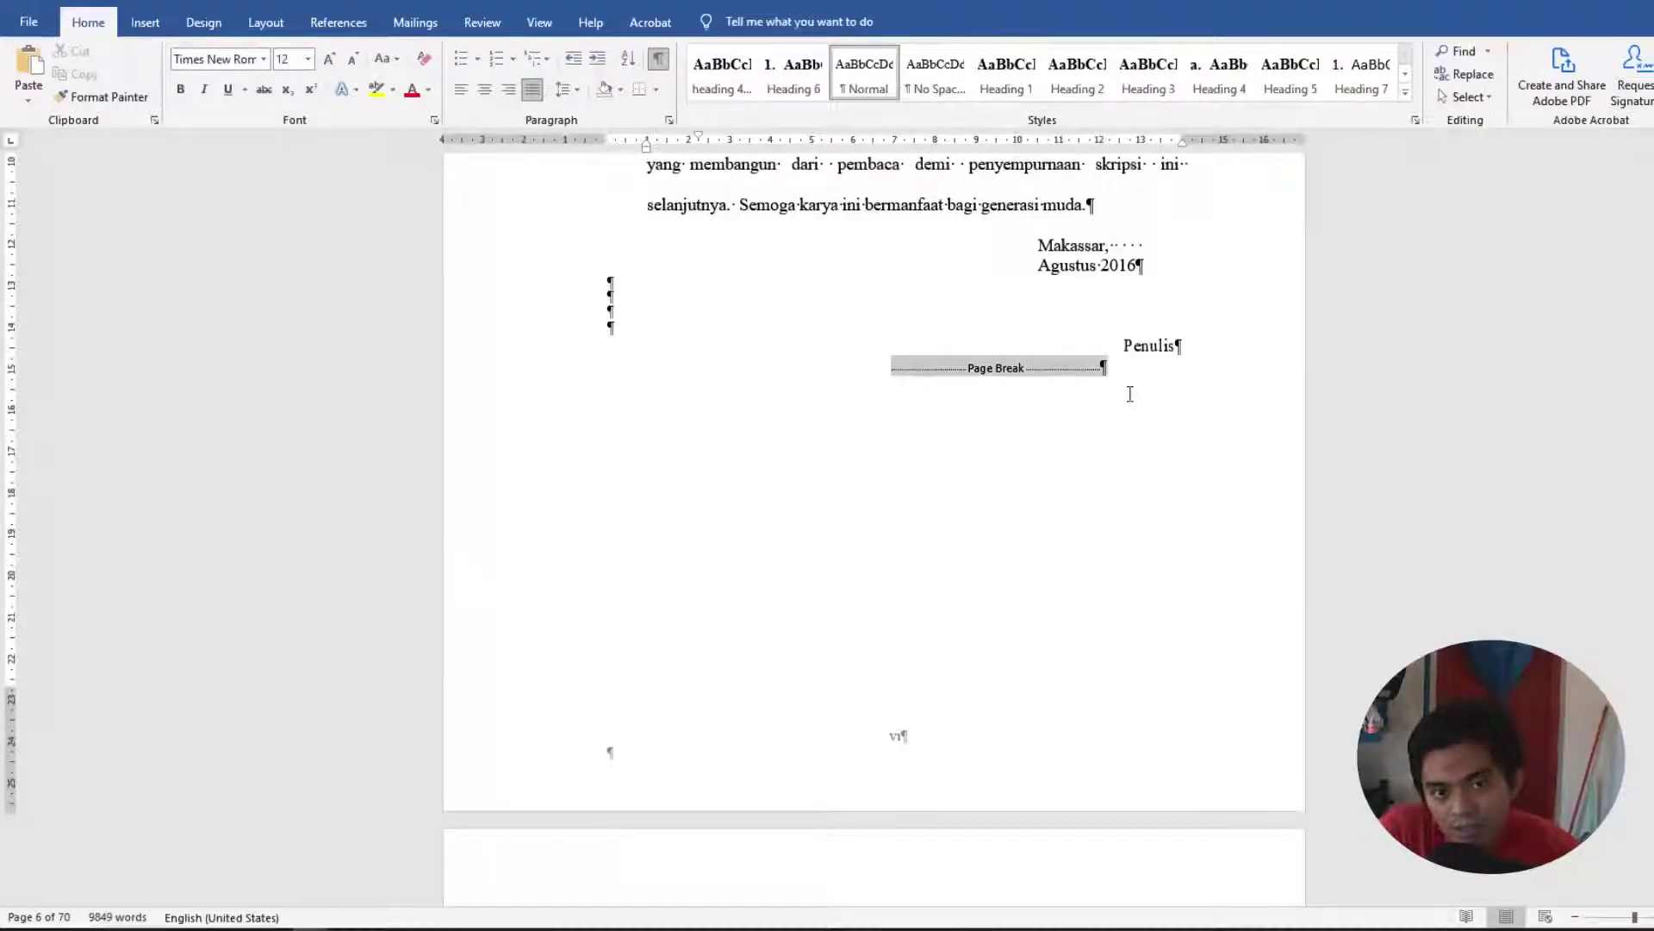
click(1029, 540)
scroll(1030, 541, down, 18)
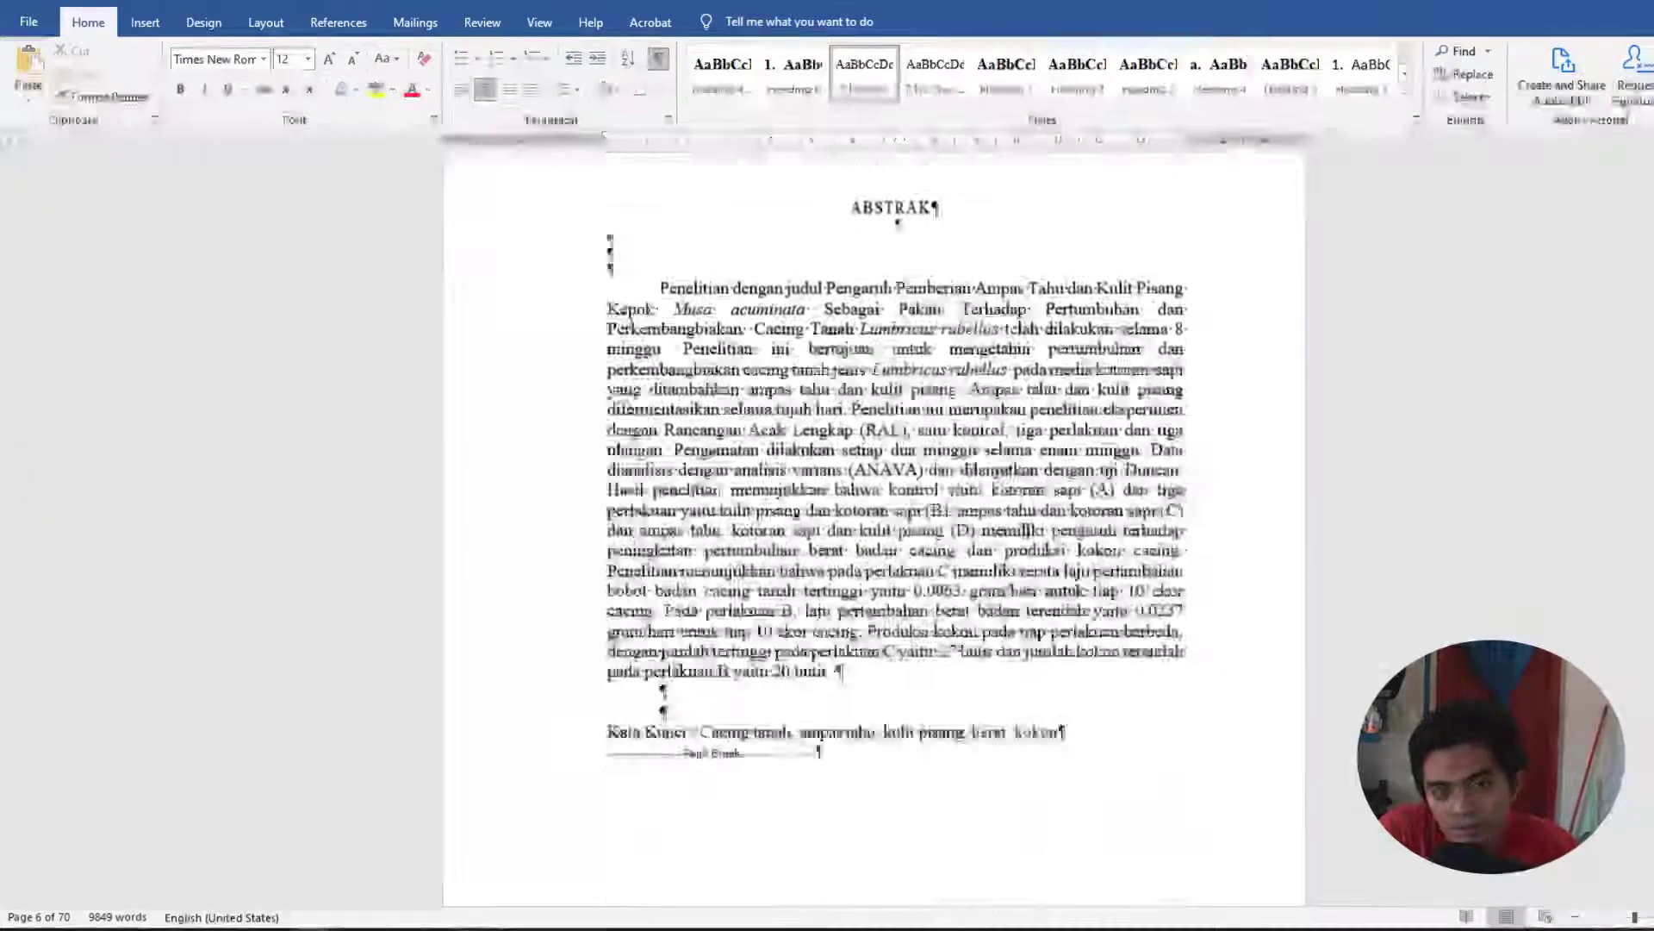
scroll(1026, 528, up, 10)
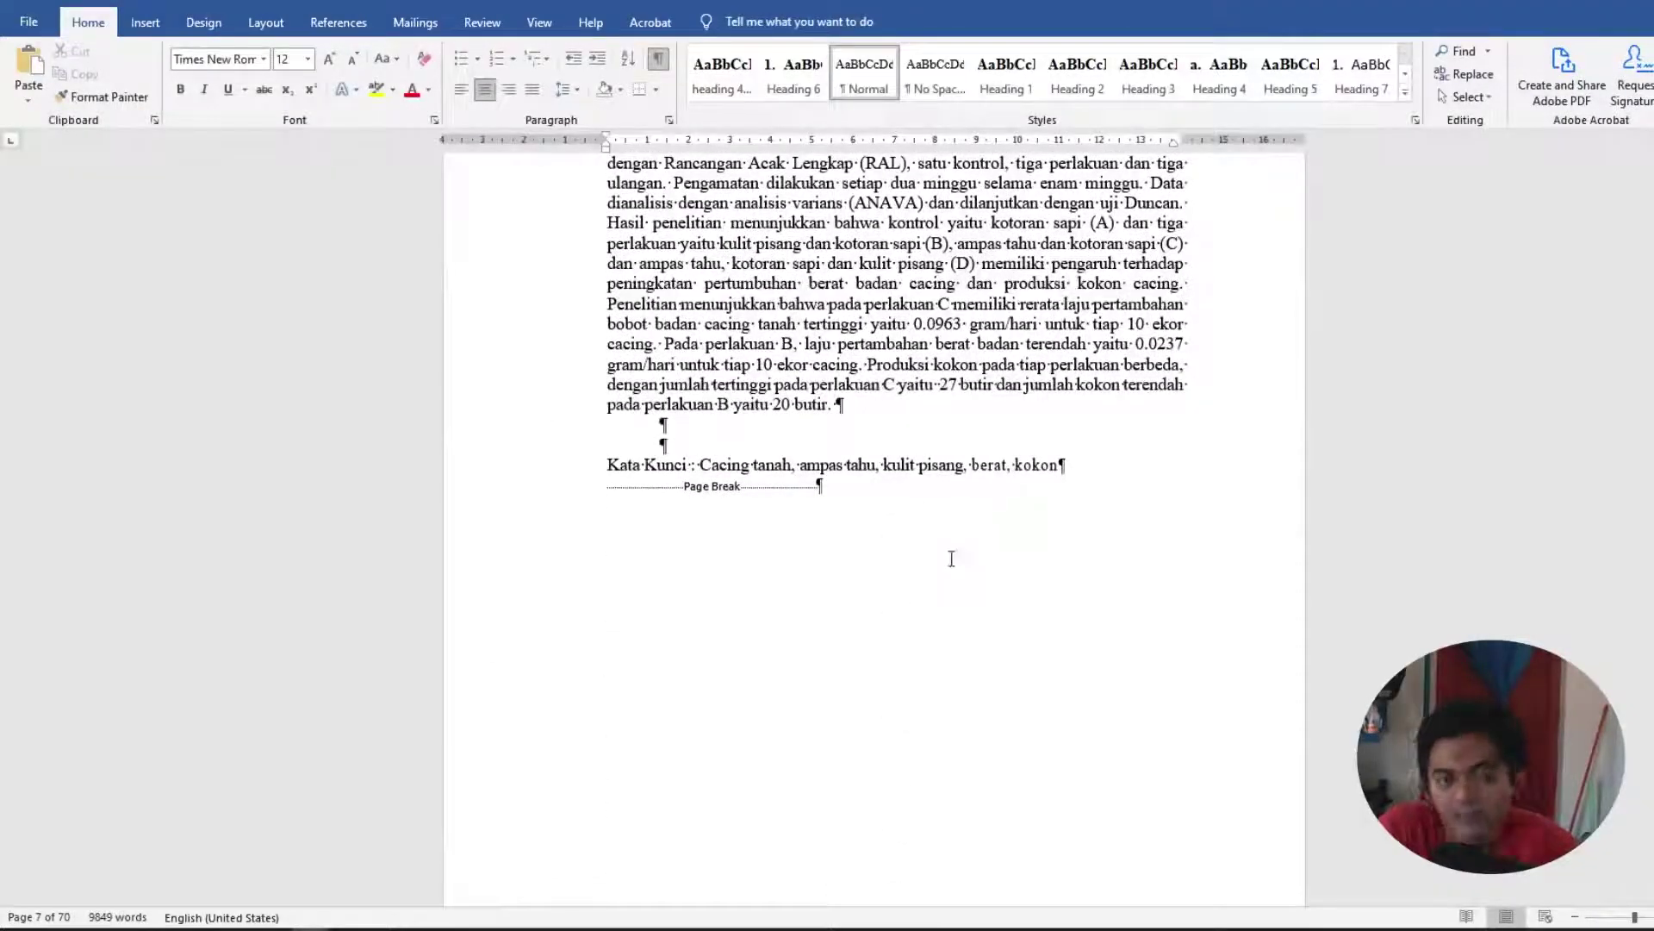
scroll(951, 559, up, 12)
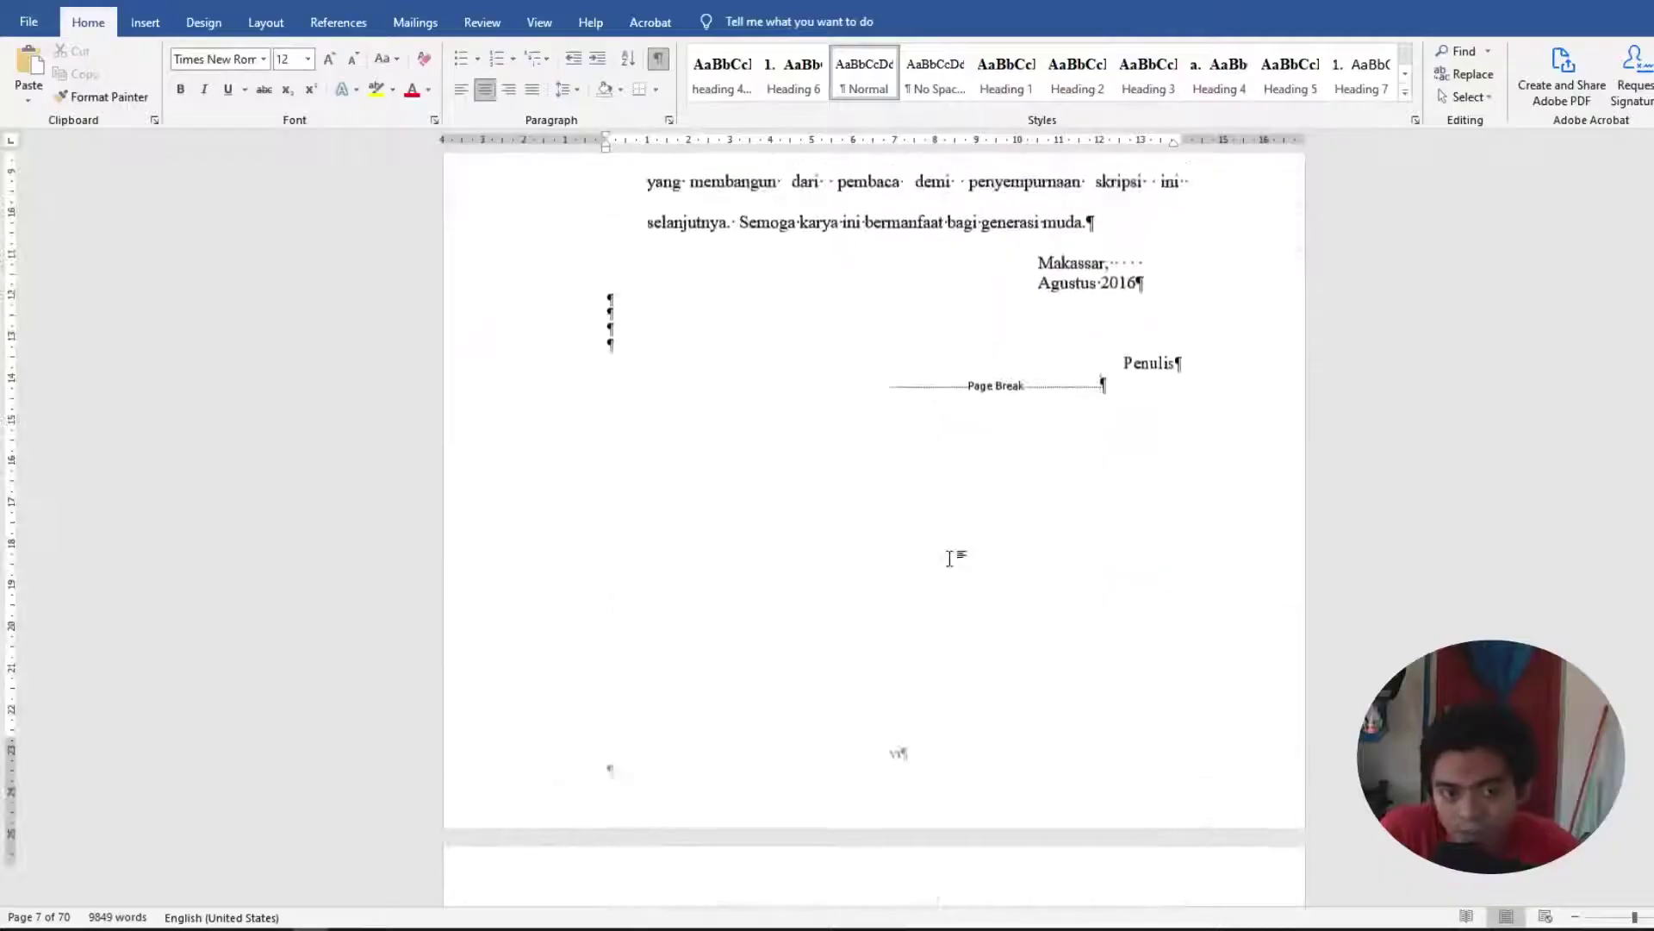
scroll(951, 559, down, 4)
scroll(983, 424, up, 2)
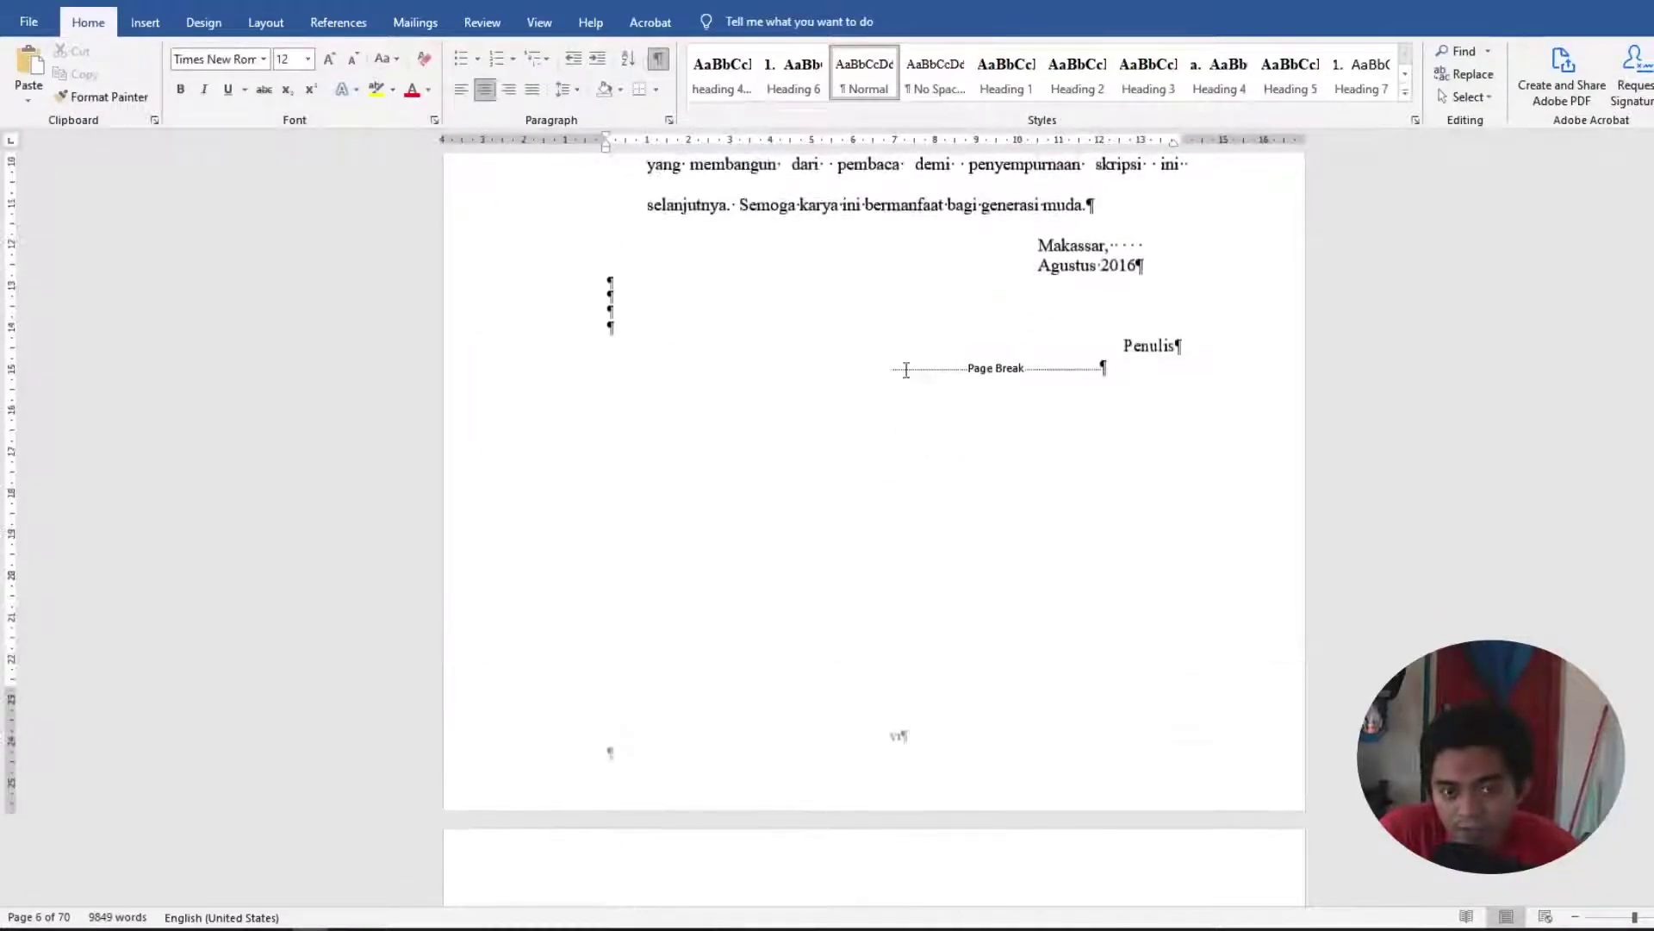
Insert several empty paragraphs above the "Tak ada gading yang tak retak" paragraph to push the end of the foreword down.
scroll(983, 424, up, 3)
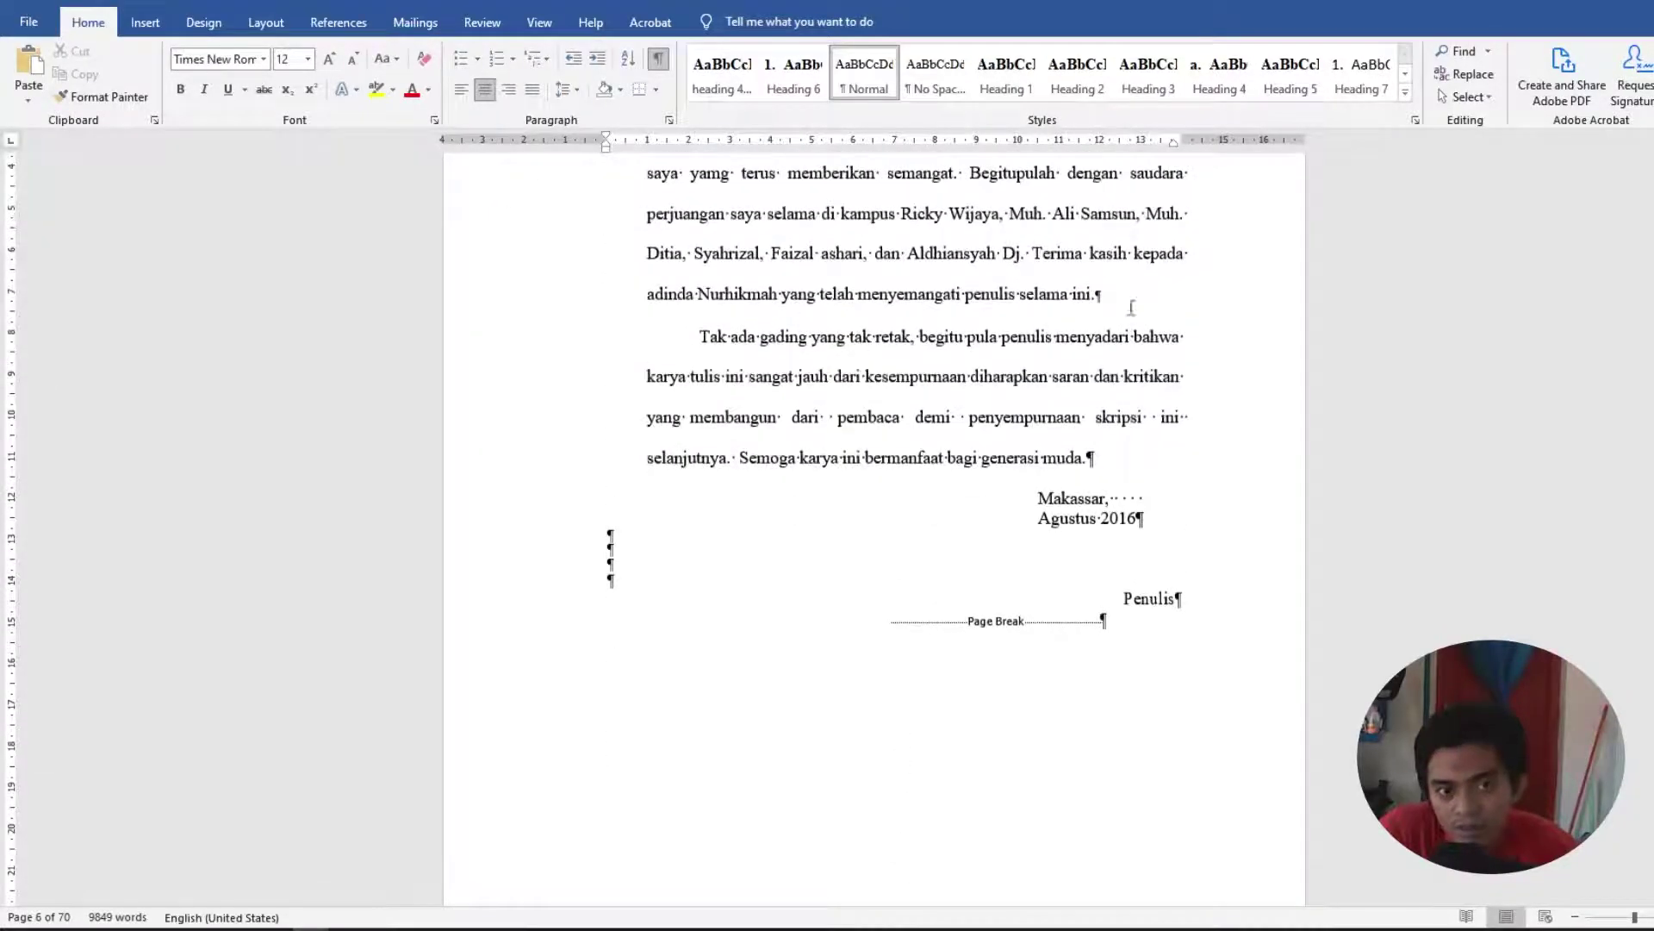
click(1230, 373)
scroll(1194, 458, down, 2)
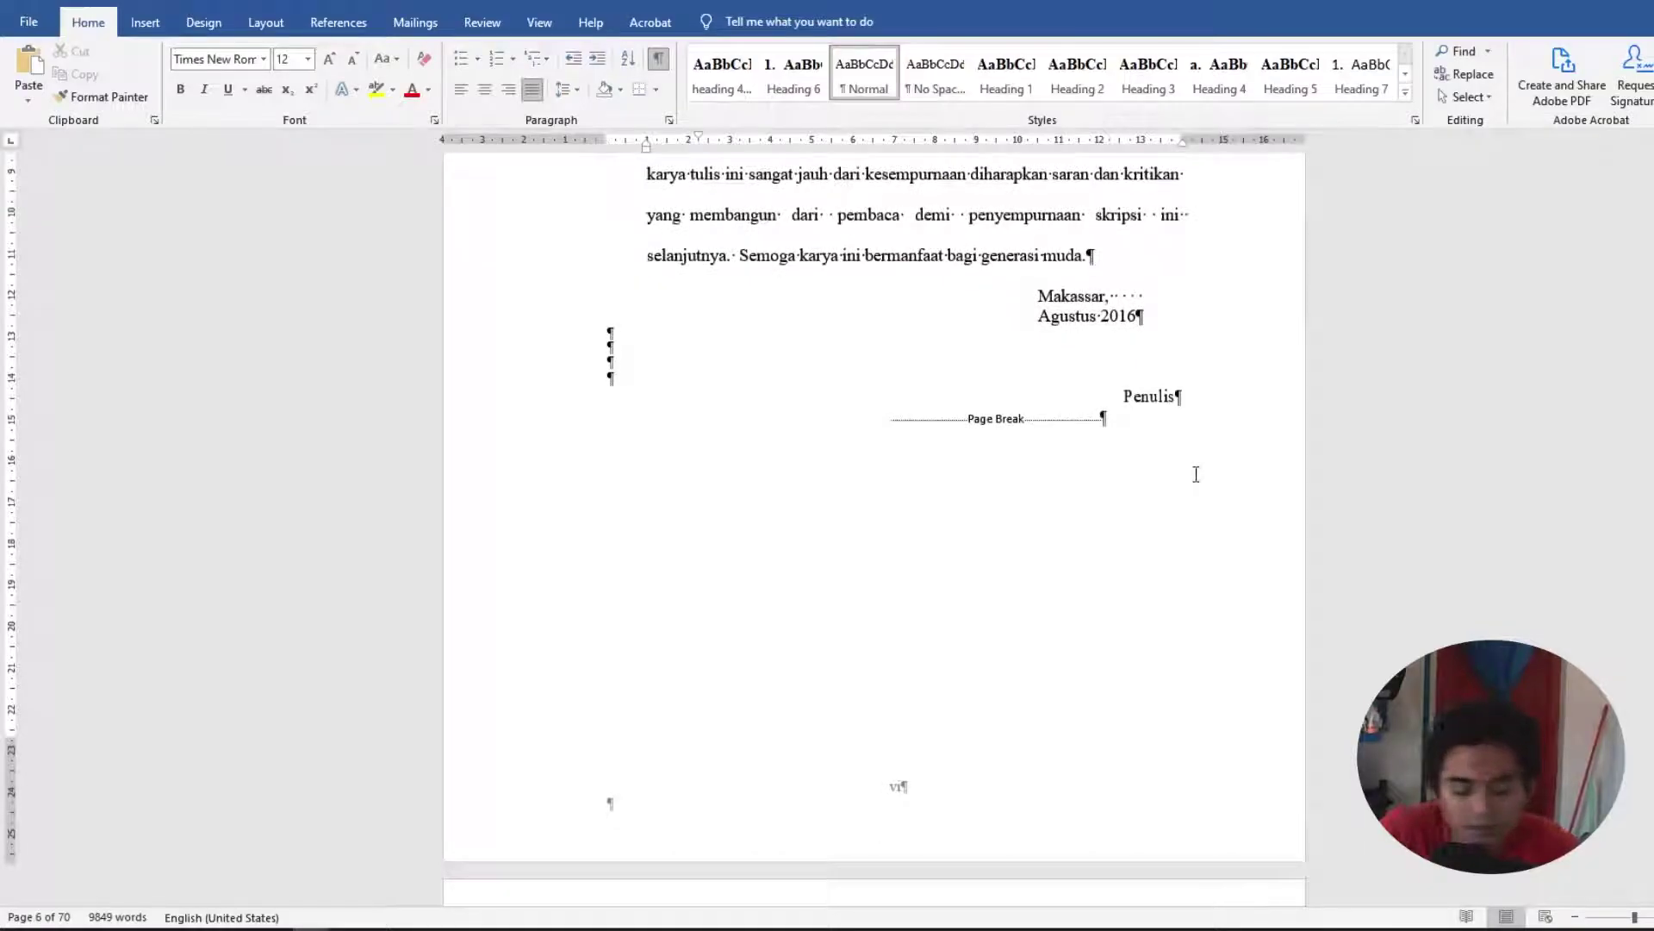
scroll(1196, 474, up, 2)
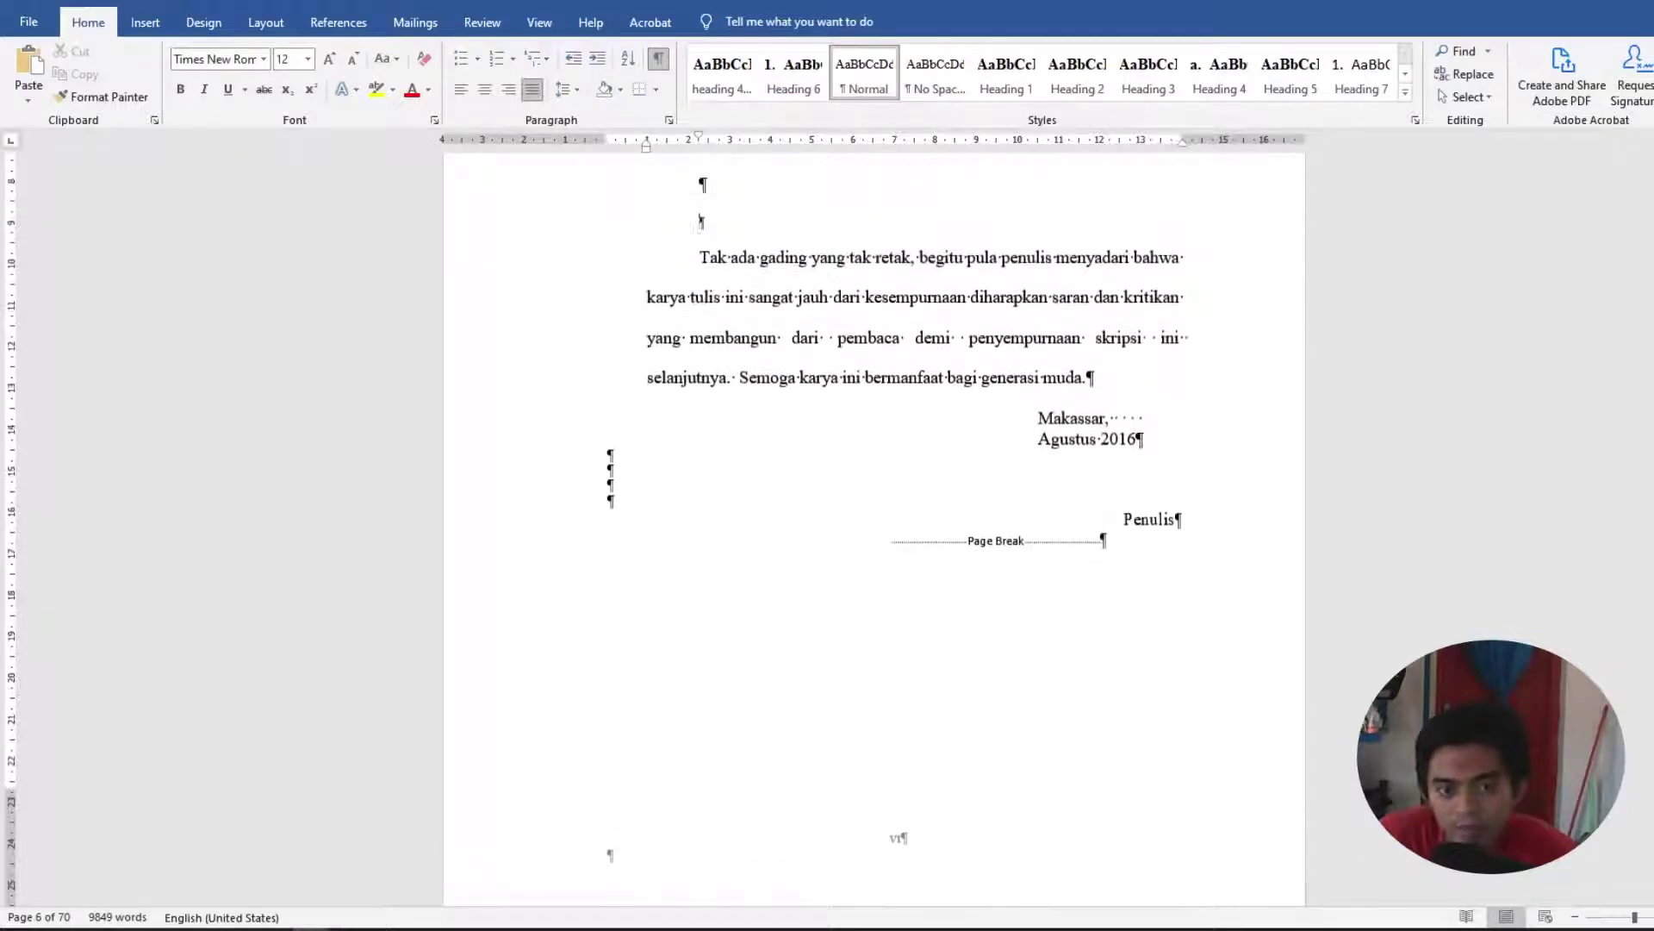
key(Return)
key(Return)
key(Return)
key(Return)
key(Return)
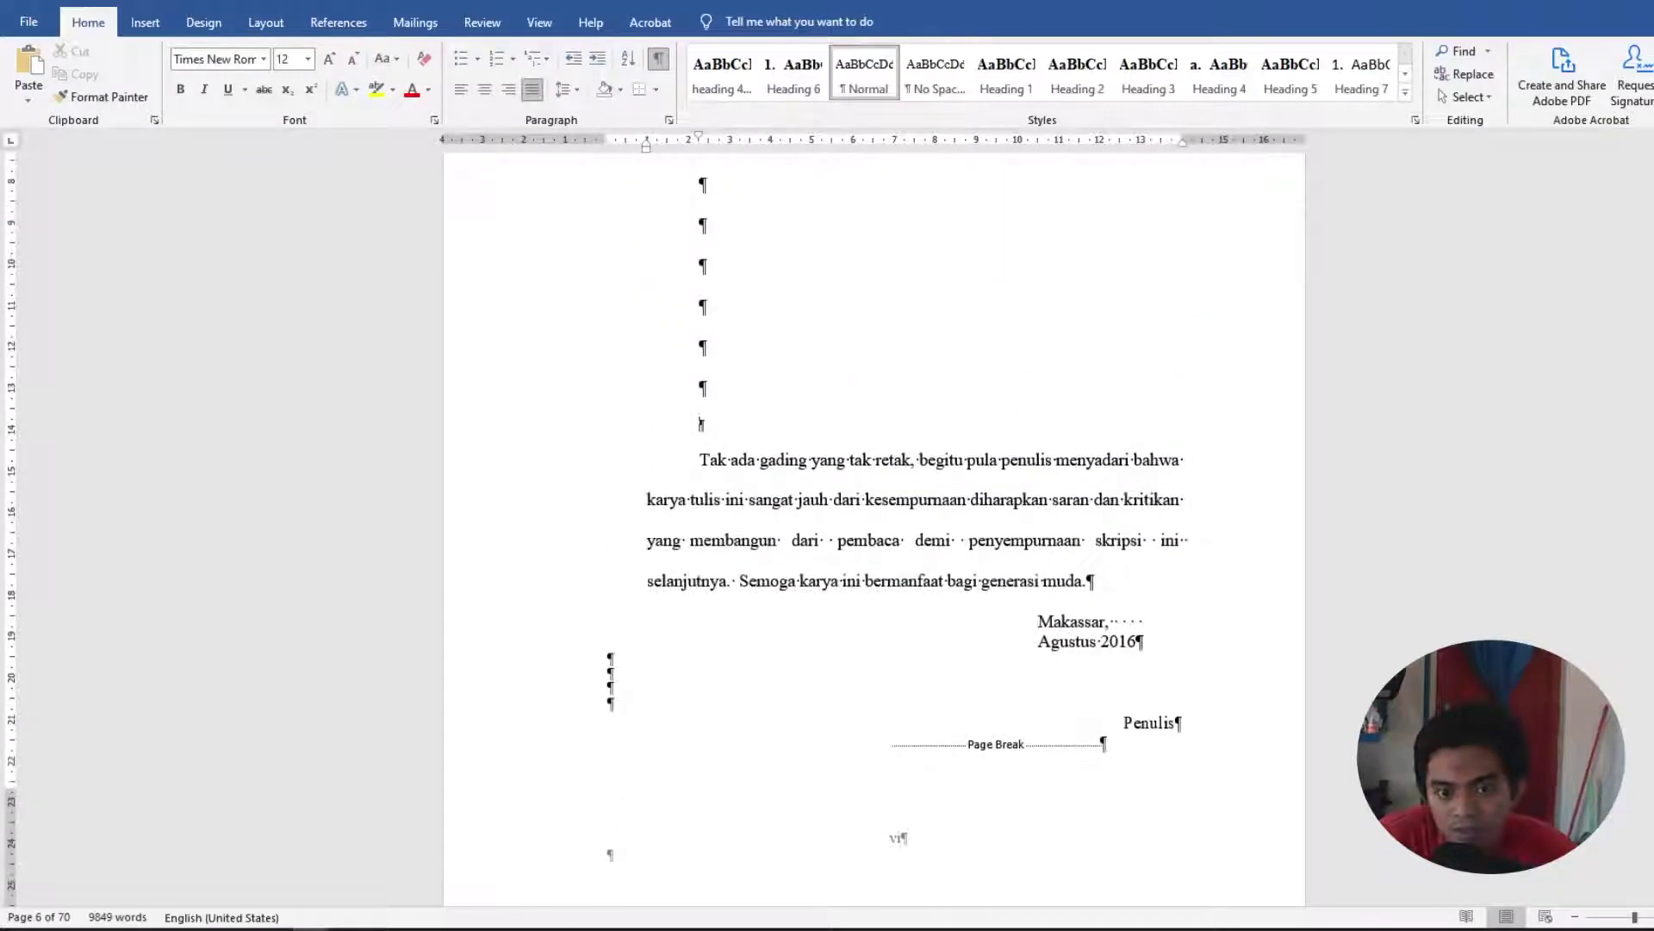
key(BackSpace)
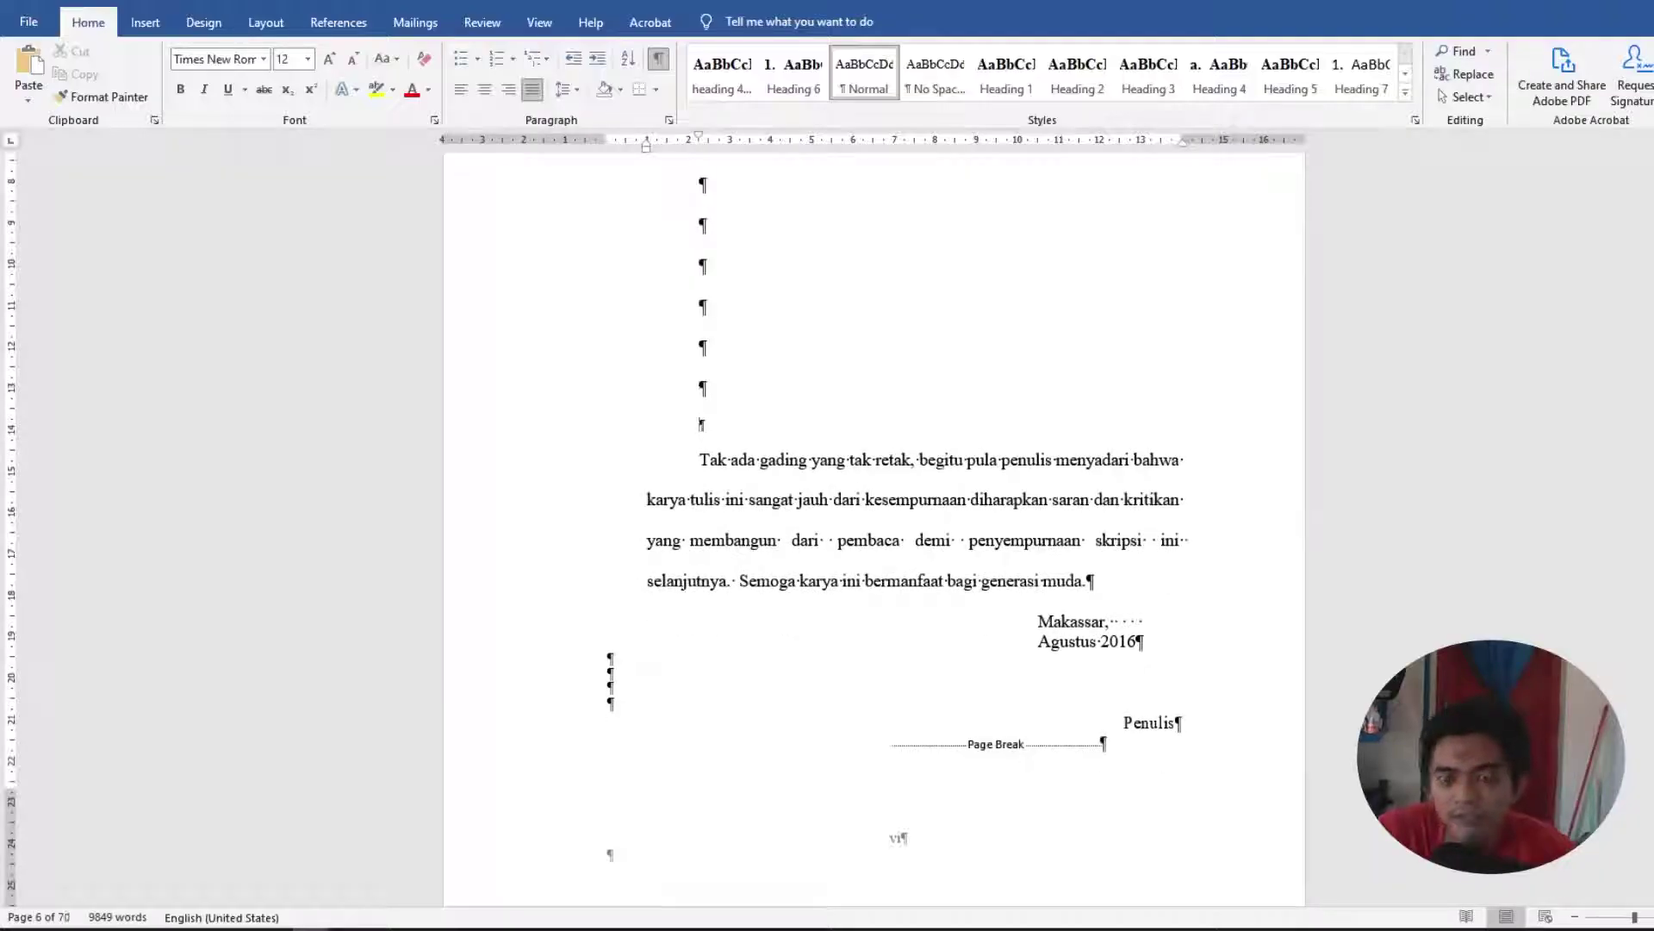
Check where the ABSTRAK heading sits on its page relative to the end of the foreword.
scroll(943, 424, down, 7)
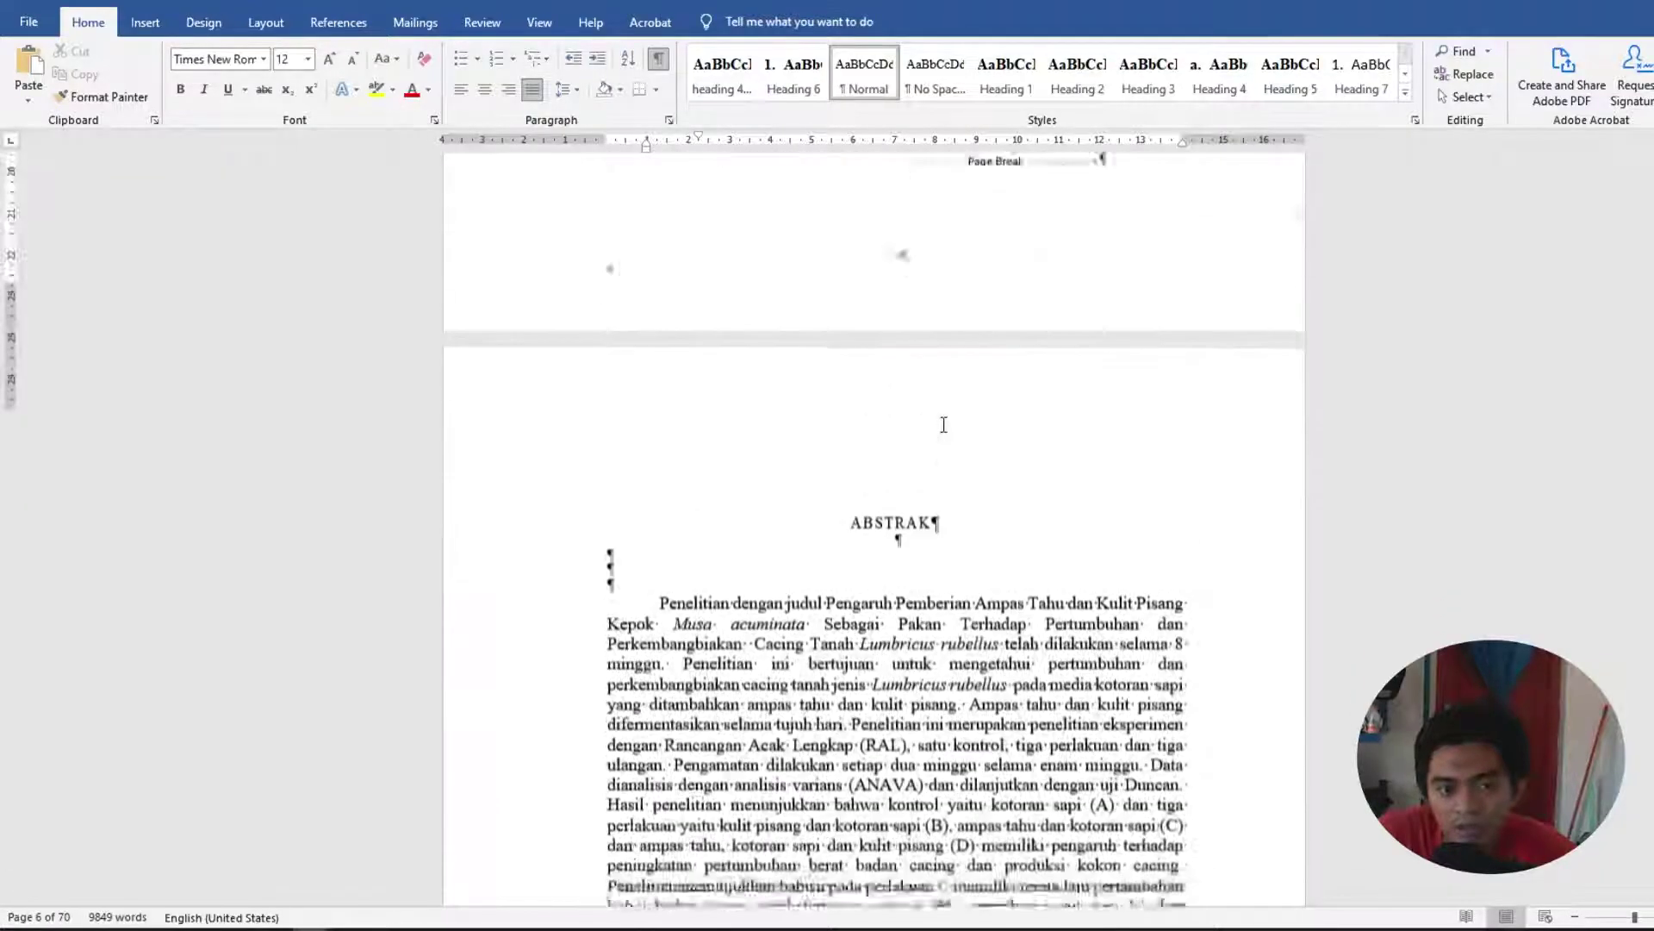
scroll(943, 424, up, 1)
click(832, 637)
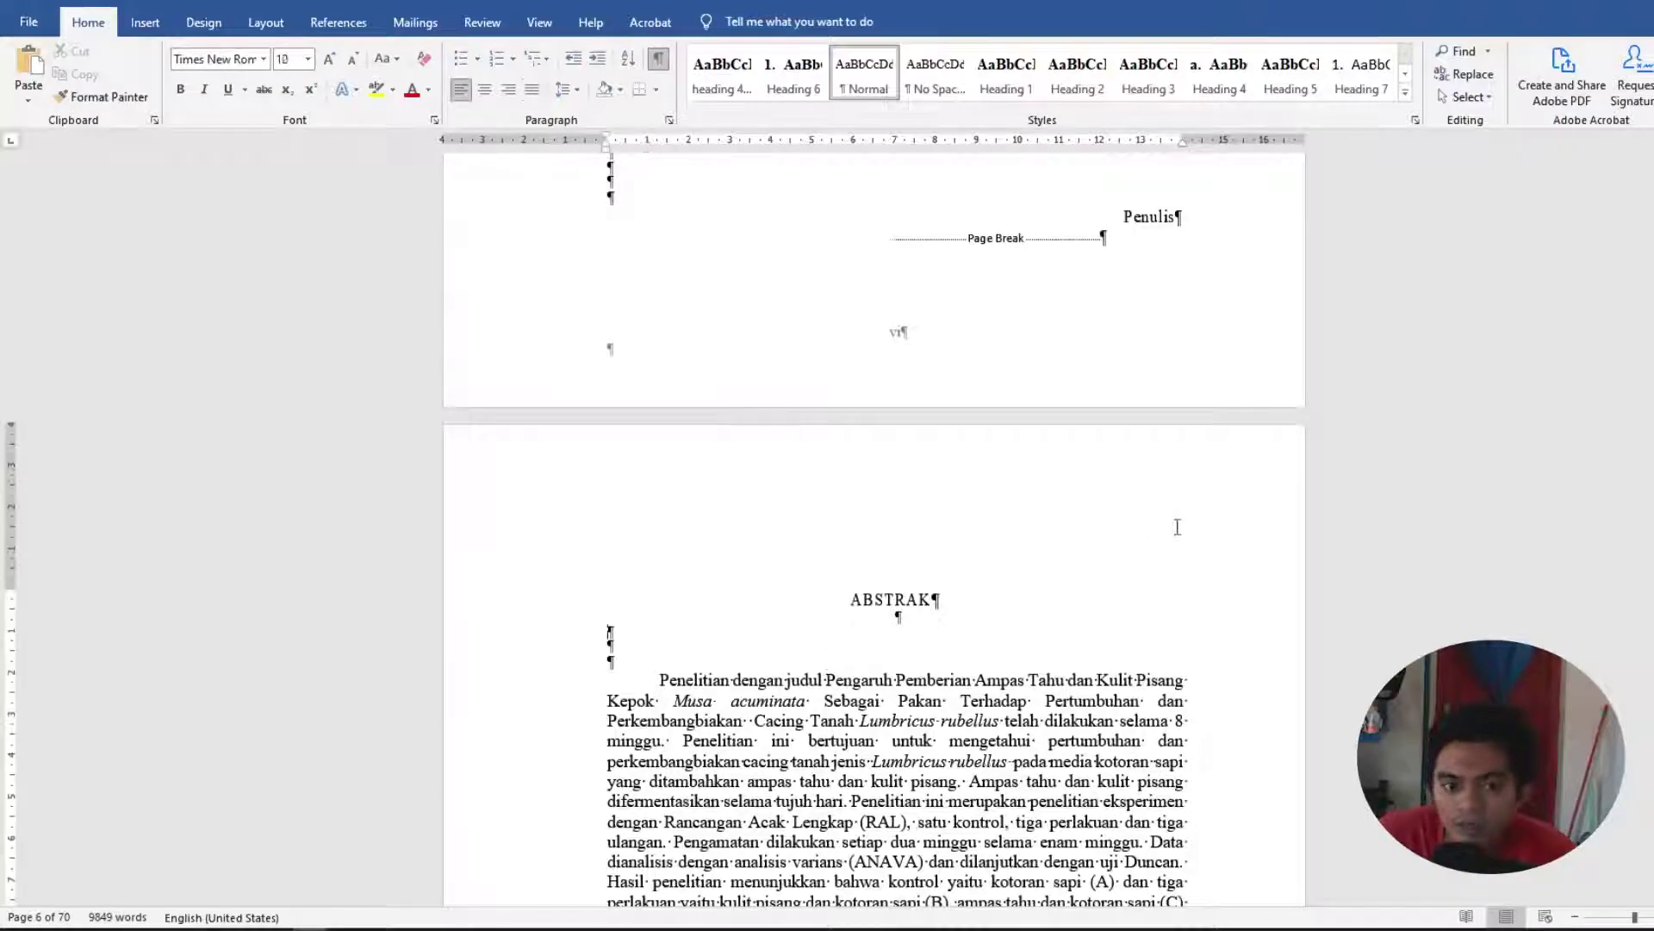
scroll(1174, 520, up, 2)
scroll(971, 413, up, 4)
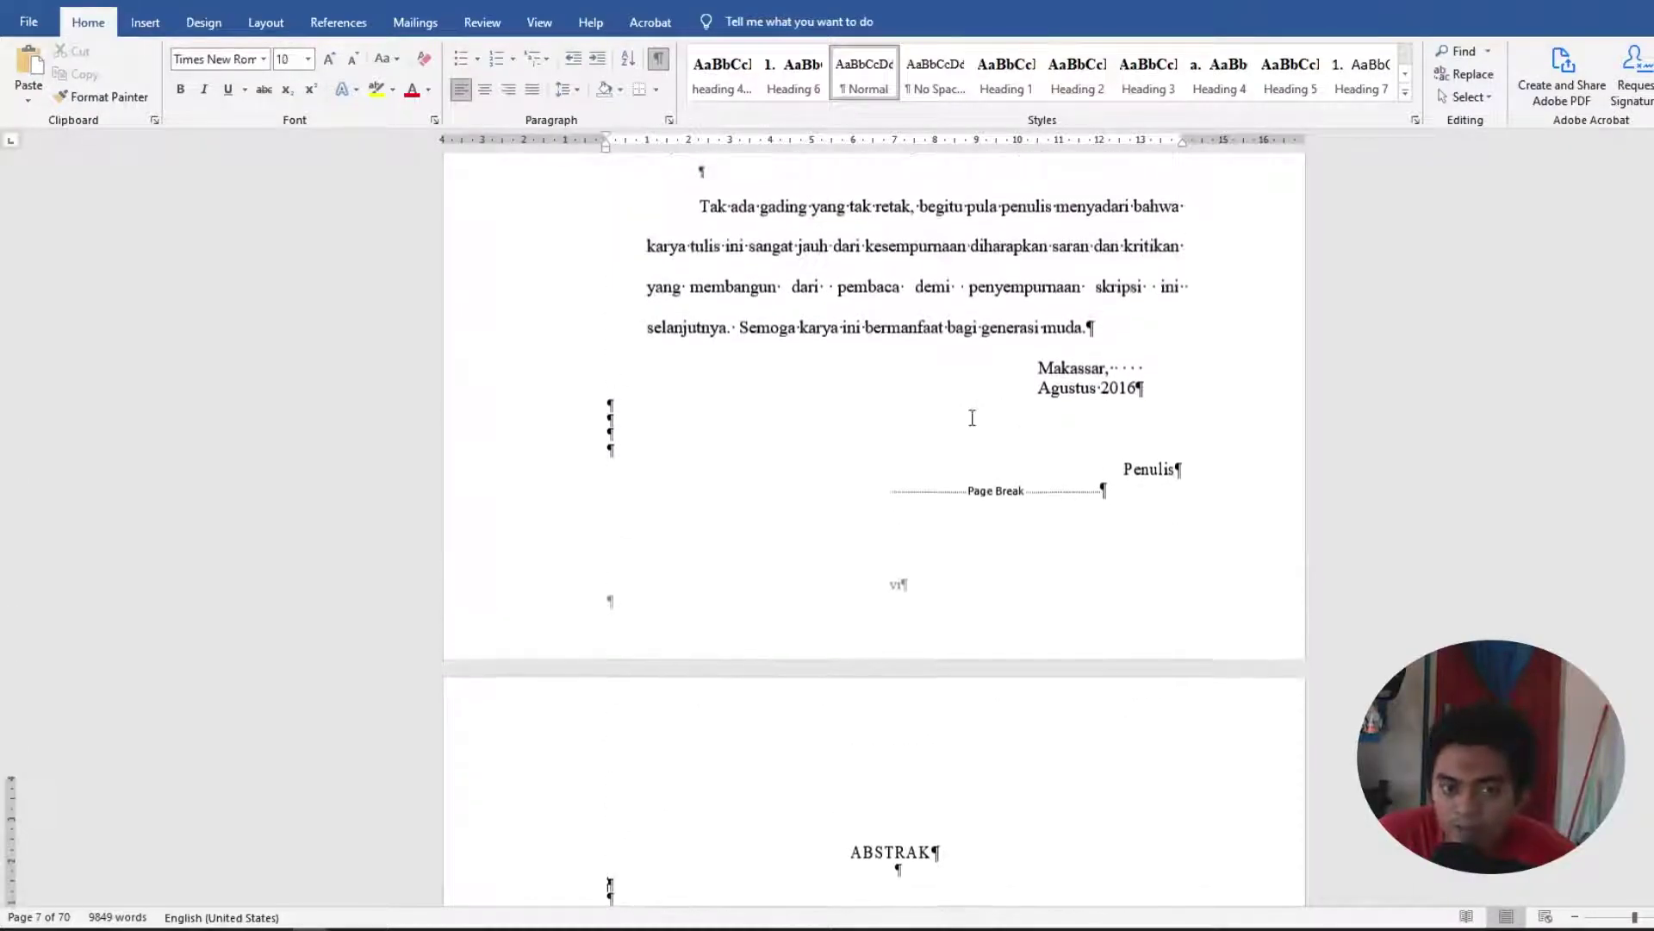
Add more empty paragraphs above the "Tak ada gading" paragraph until the "Makassar, Agustus 2016" block moves onto the next page.
click(916, 414)
click(918, 418)
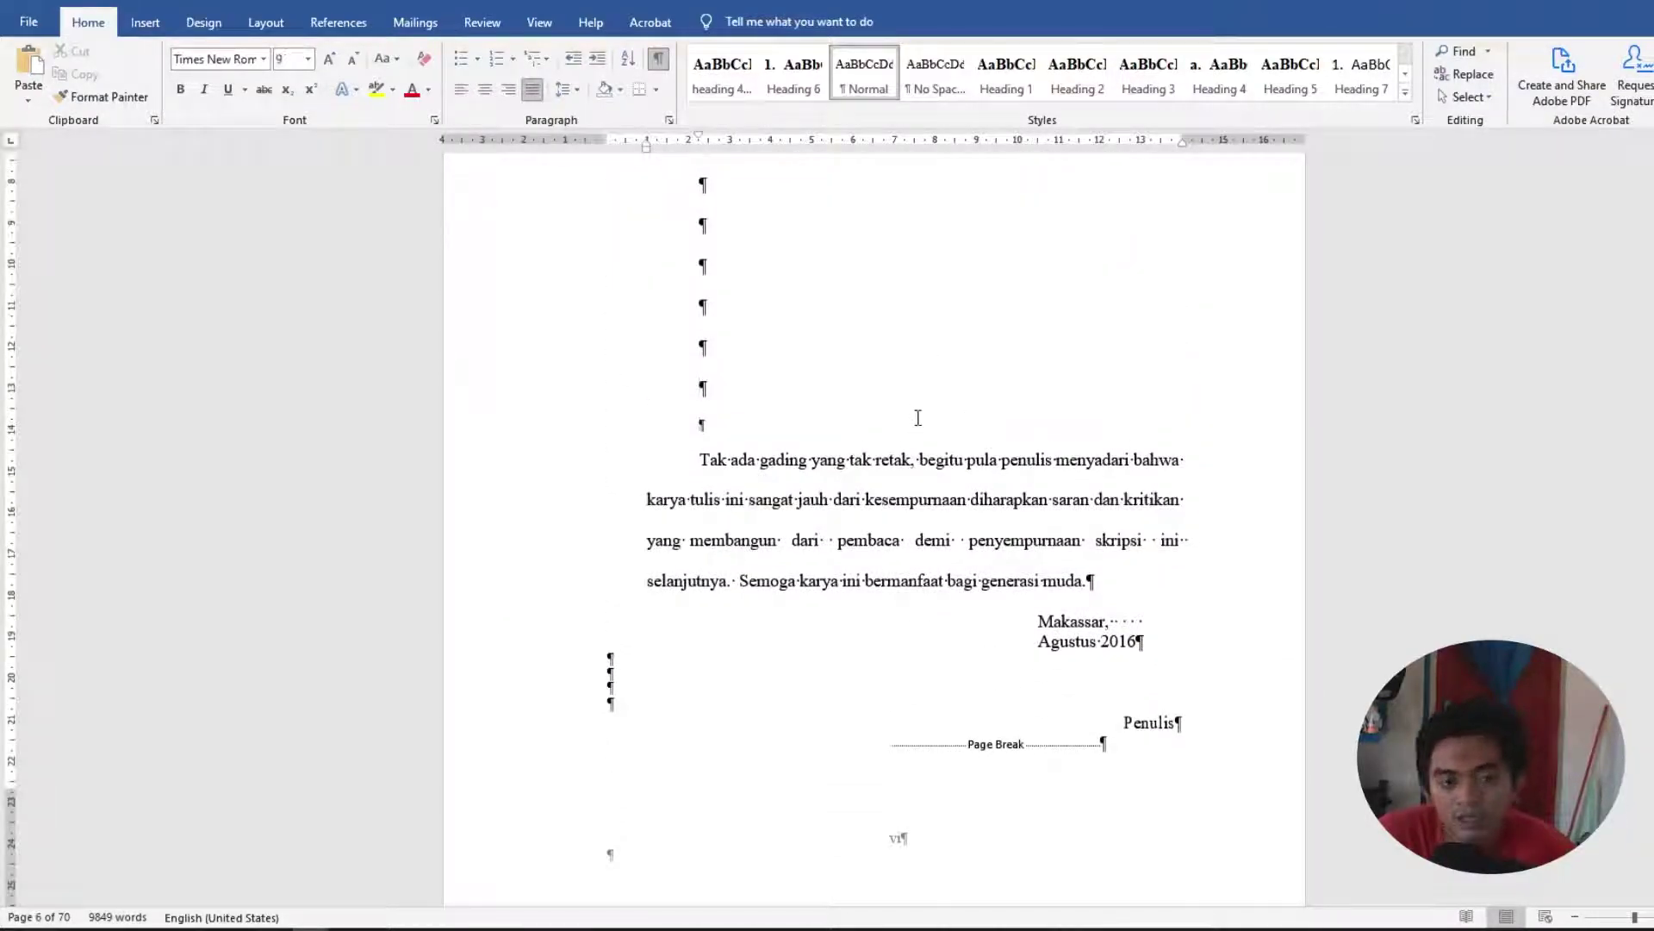
scroll(917, 424, down, 4)
scroll(919, 424, up, 3)
scroll(918, 424, up, 1)
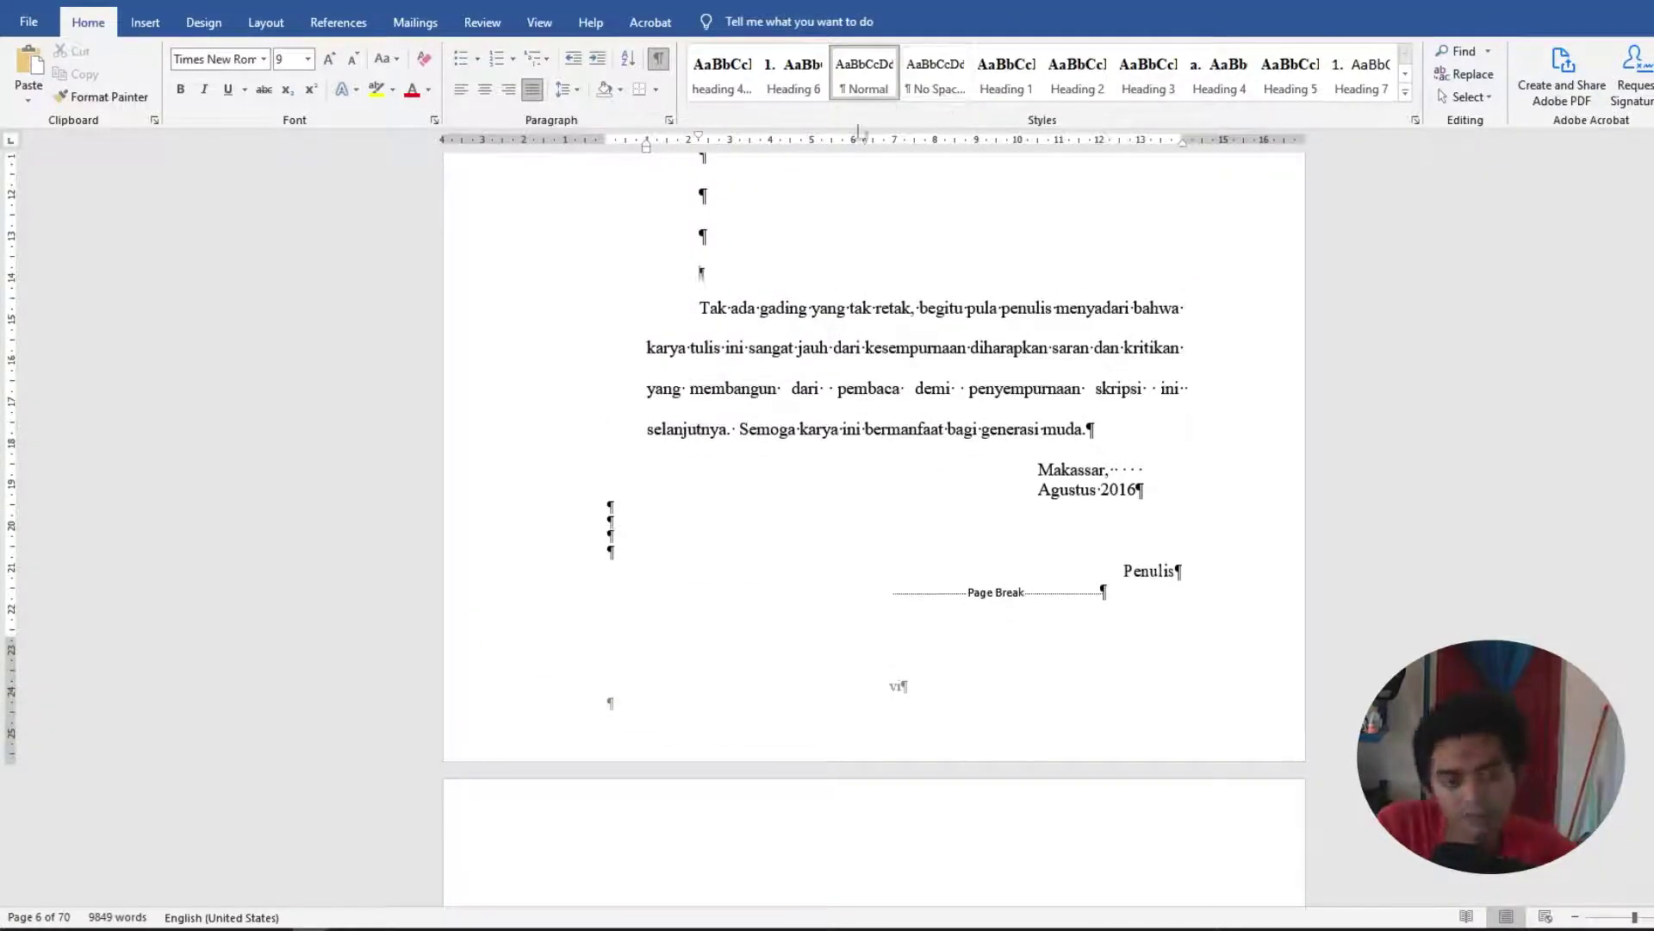
key(Return)
key(Return)
key(Return)
scroll(934, 332, down, 3)
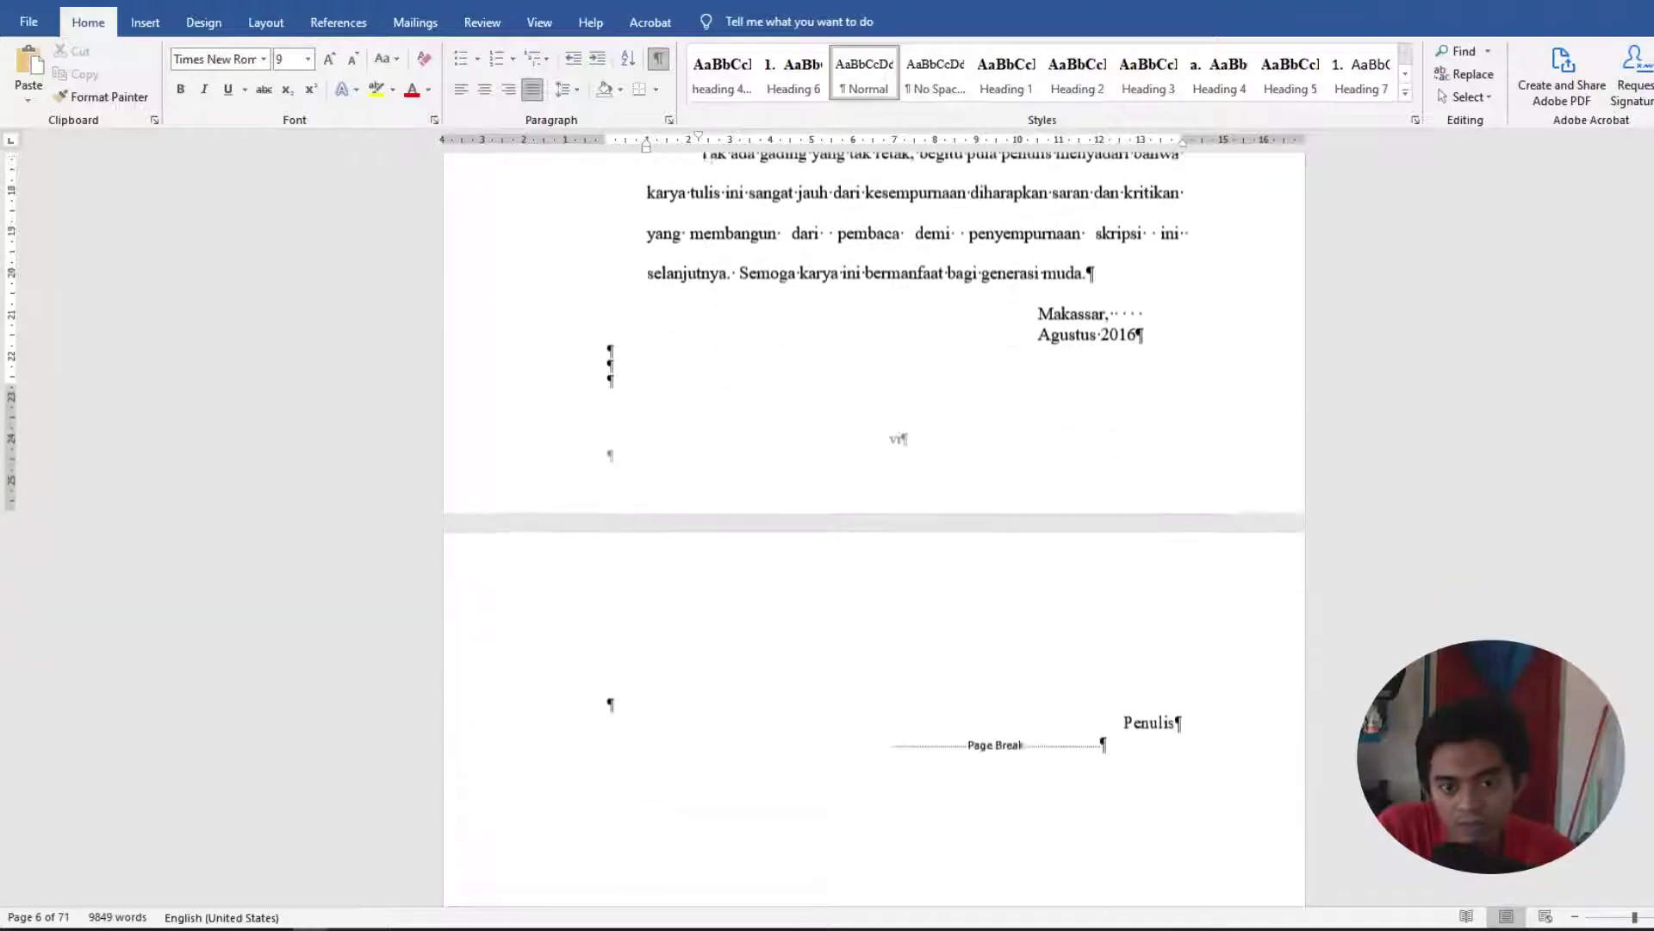
scroll(934, 332, up, 1)
scroll(962, 455, down, 14)
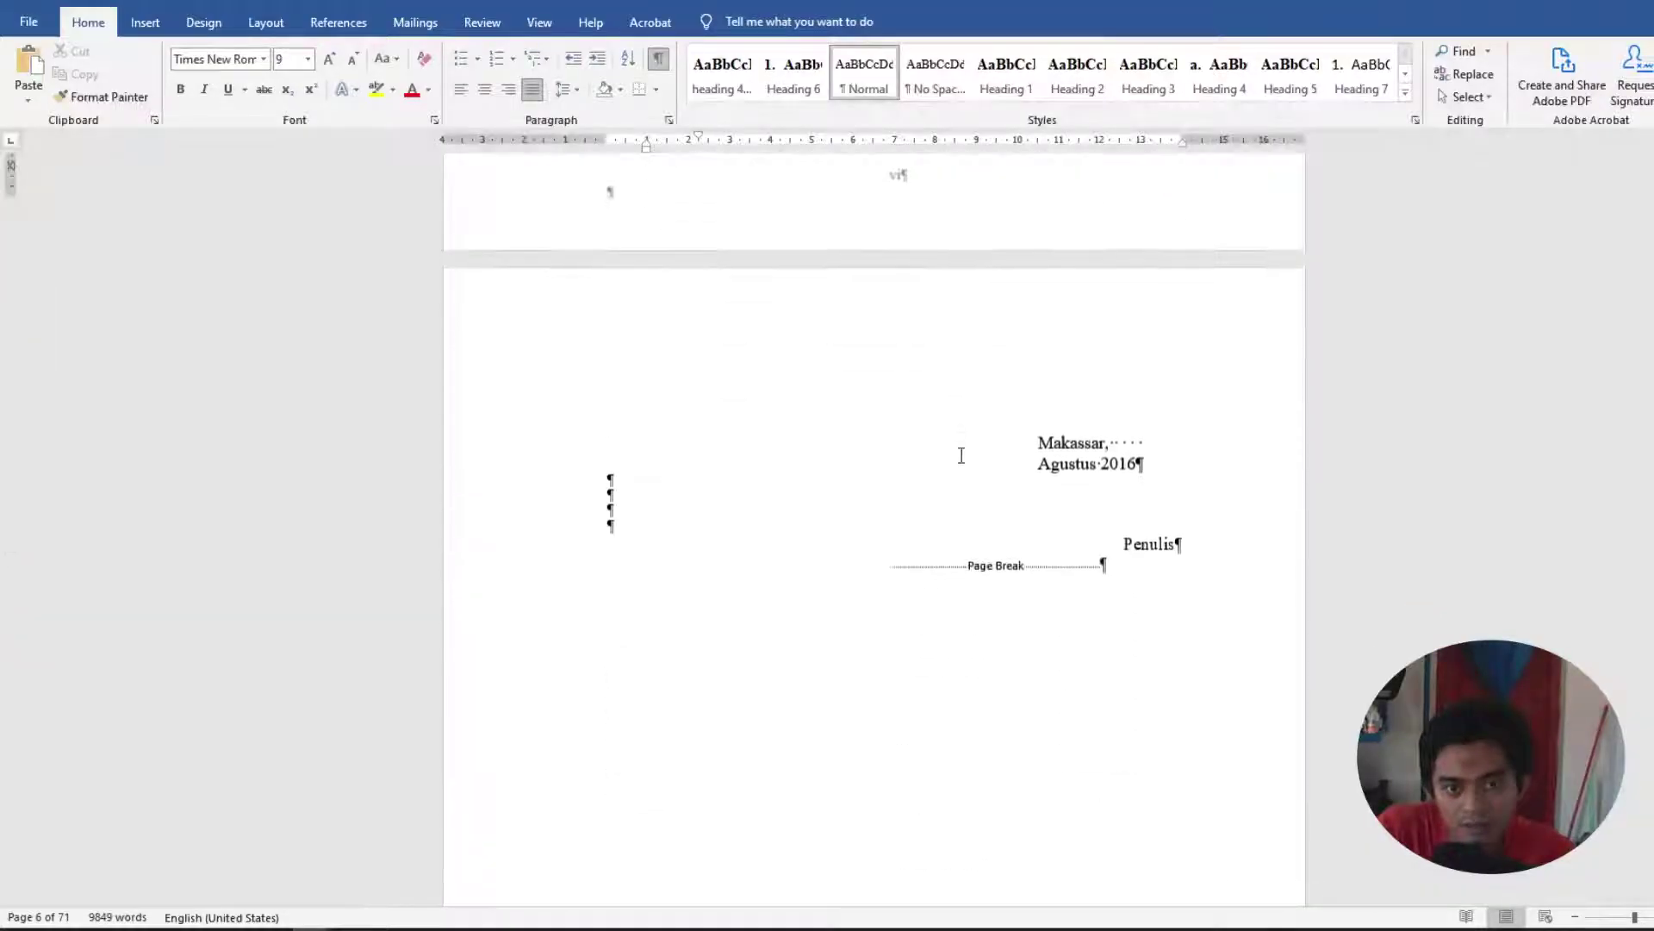
Inspect the start of the ABSTRAK page, highlight part of its text, and return to the end of the foreword.
scroll(962, 455, down, 1)
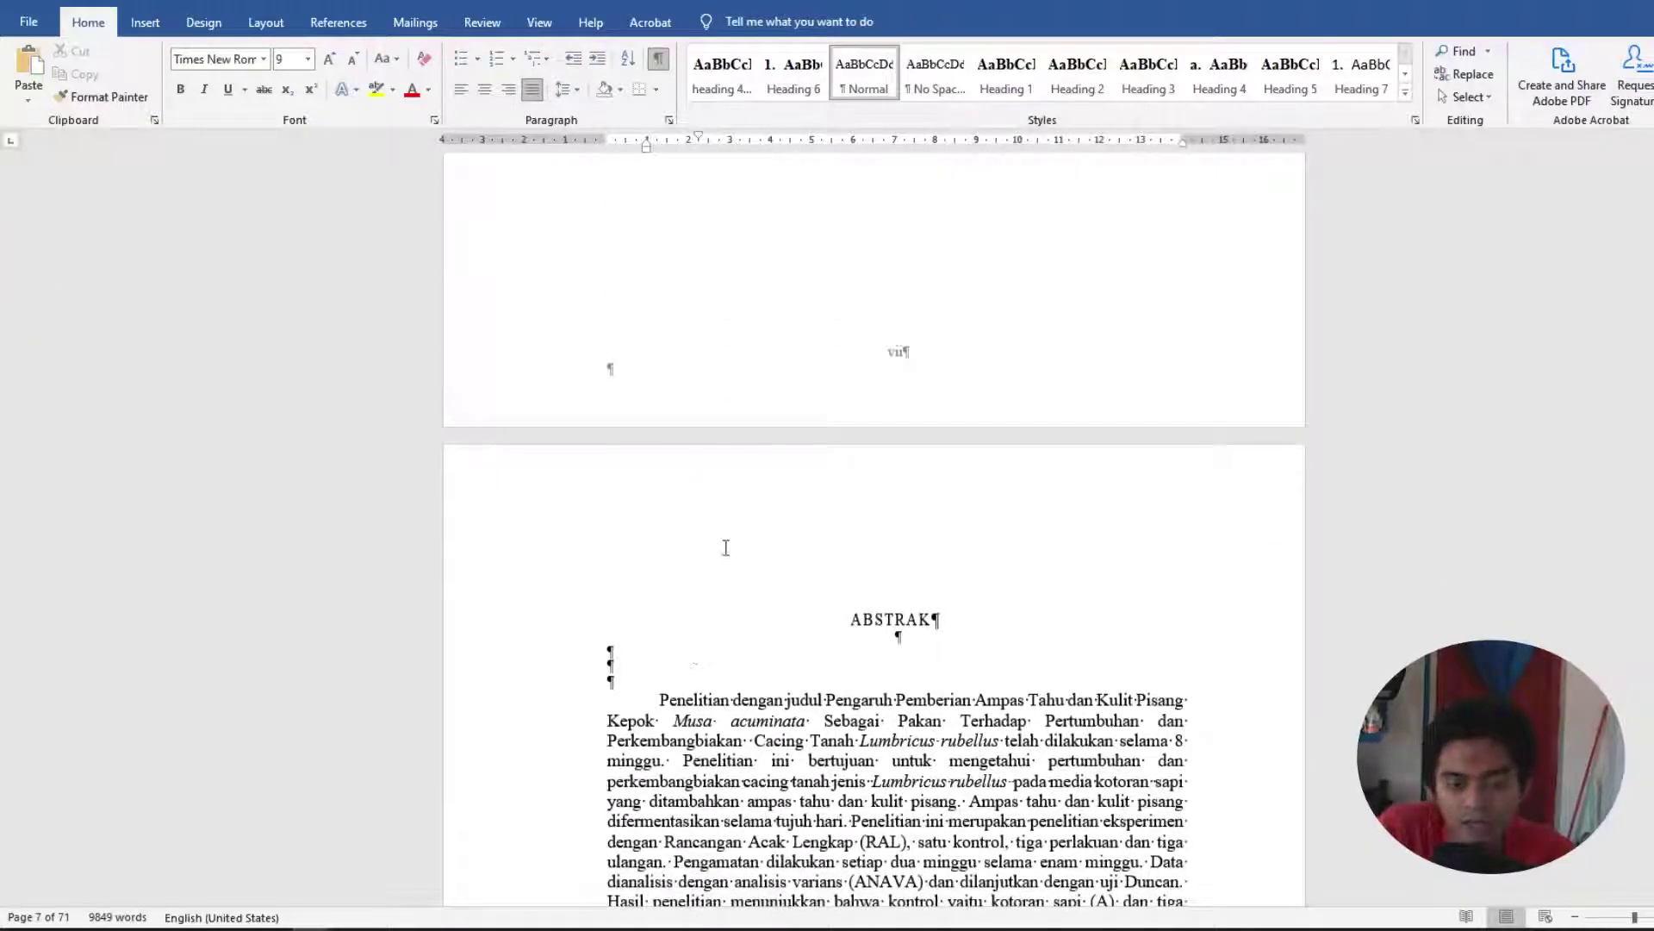
scroll(726, 548, up, 1)
drag(804, 670, 1120, 815)
scroll(962, 395, up, 12)
scroll(886, 647, up, 13)
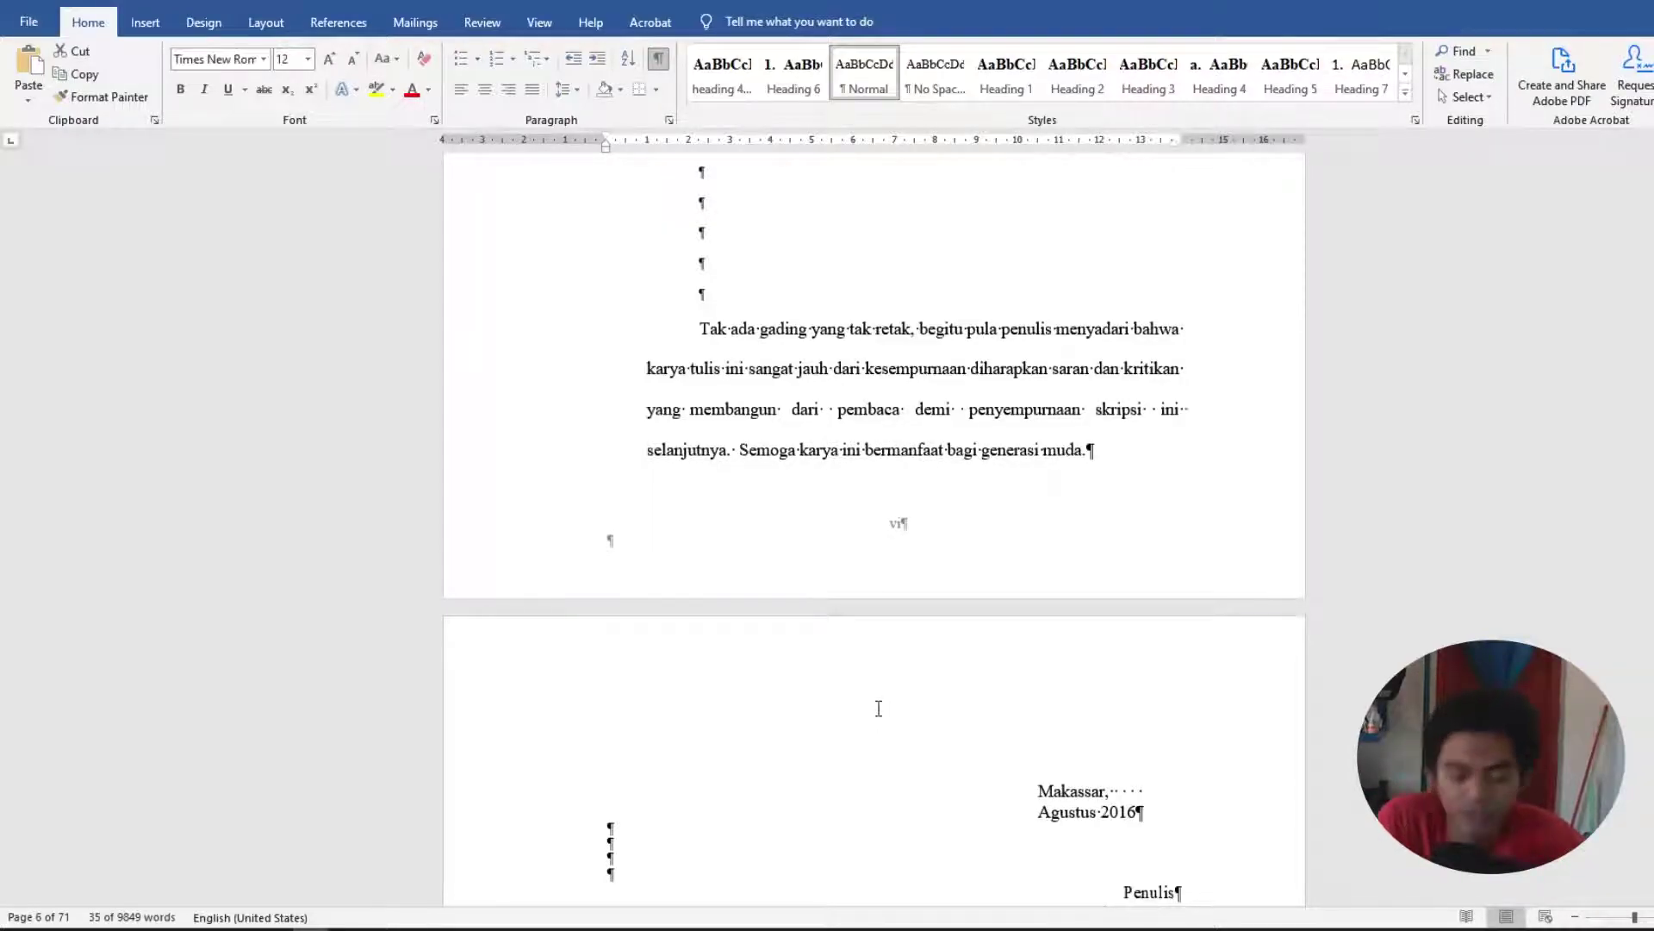
Delete all the empty paragraphs between the "Karya ini" paragraph and the "Tak ada gading" paragraph.
scroll(878, 709, up, 16)
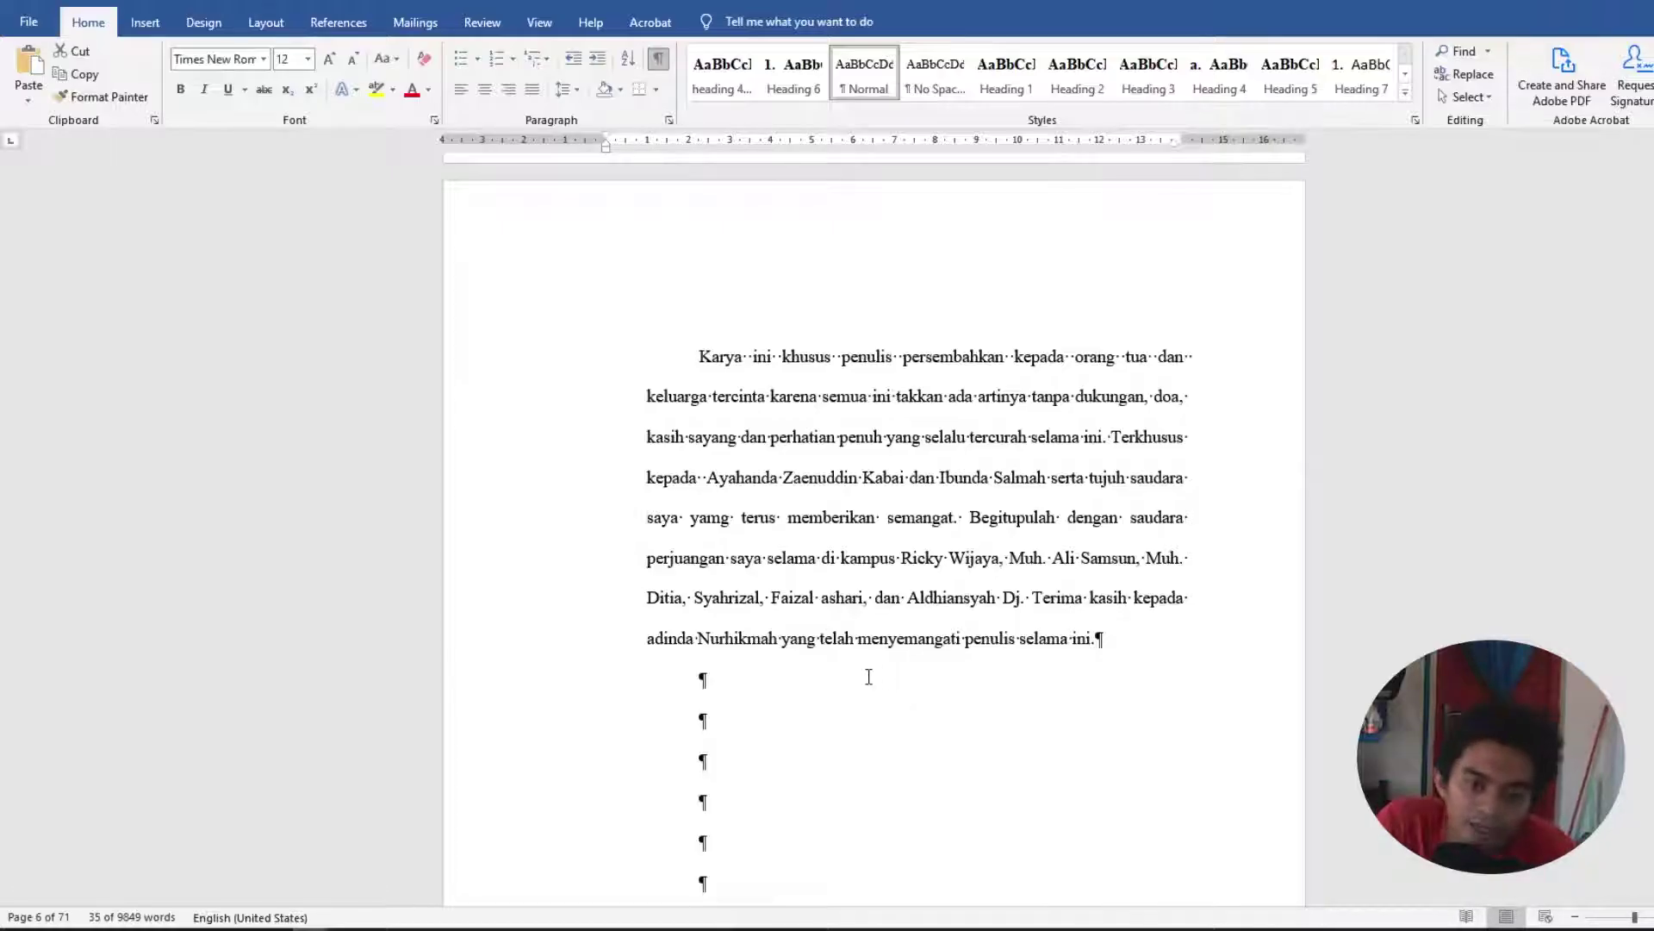
scroll(869, 677, down, 9)
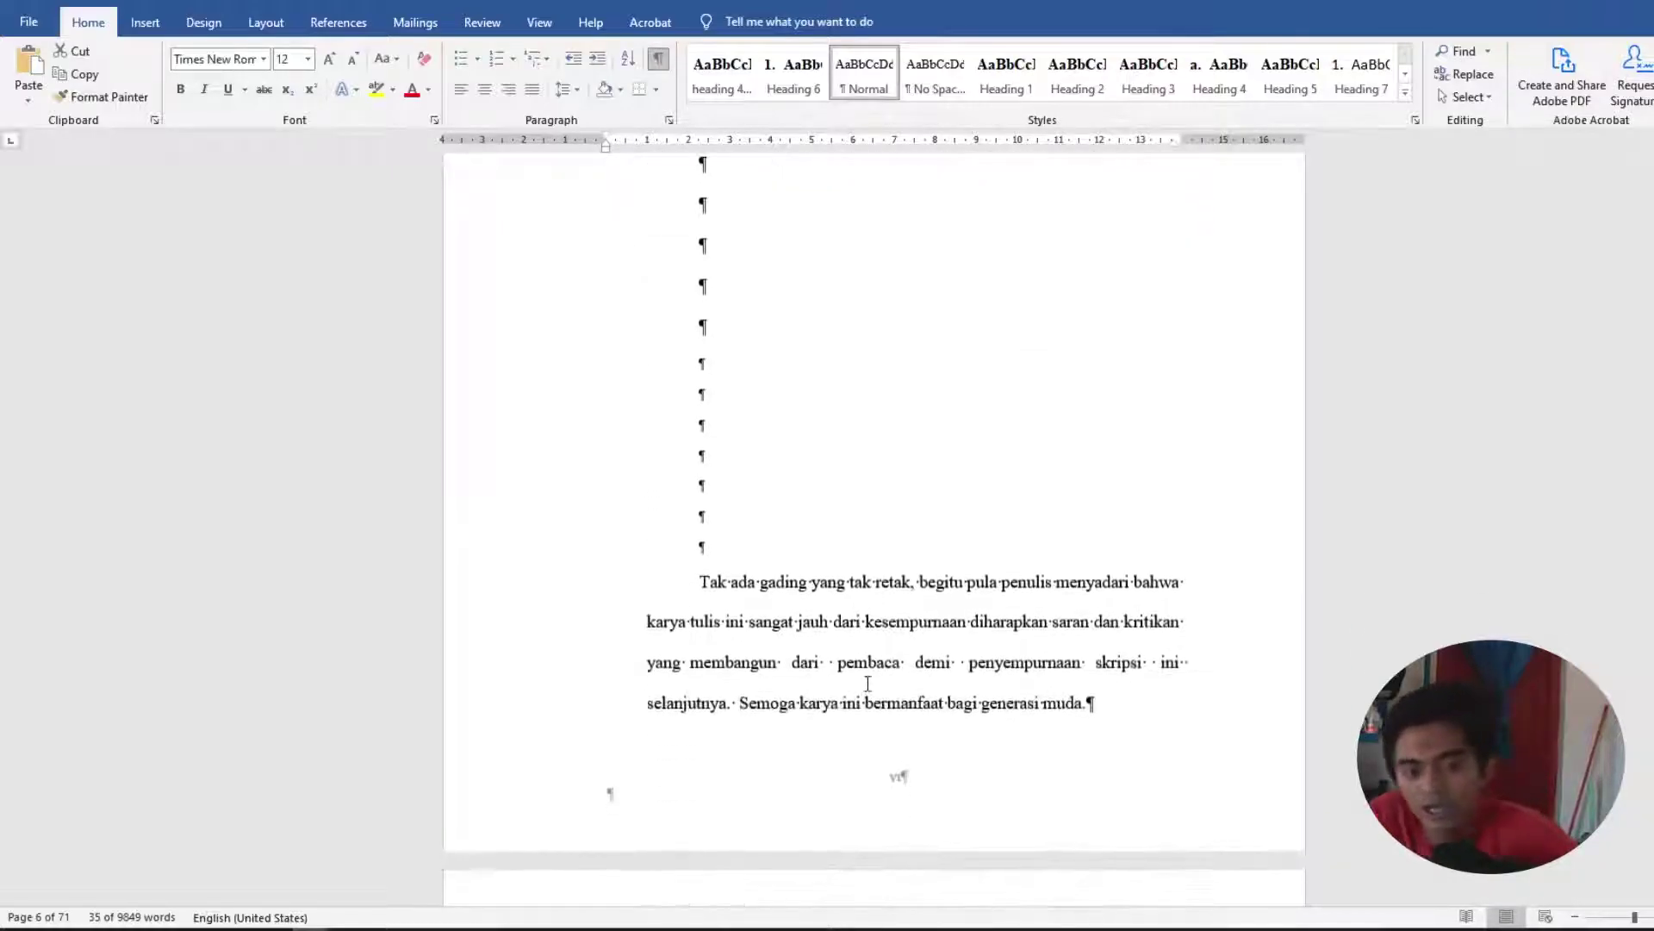
drag(780, 537, 654, 458)
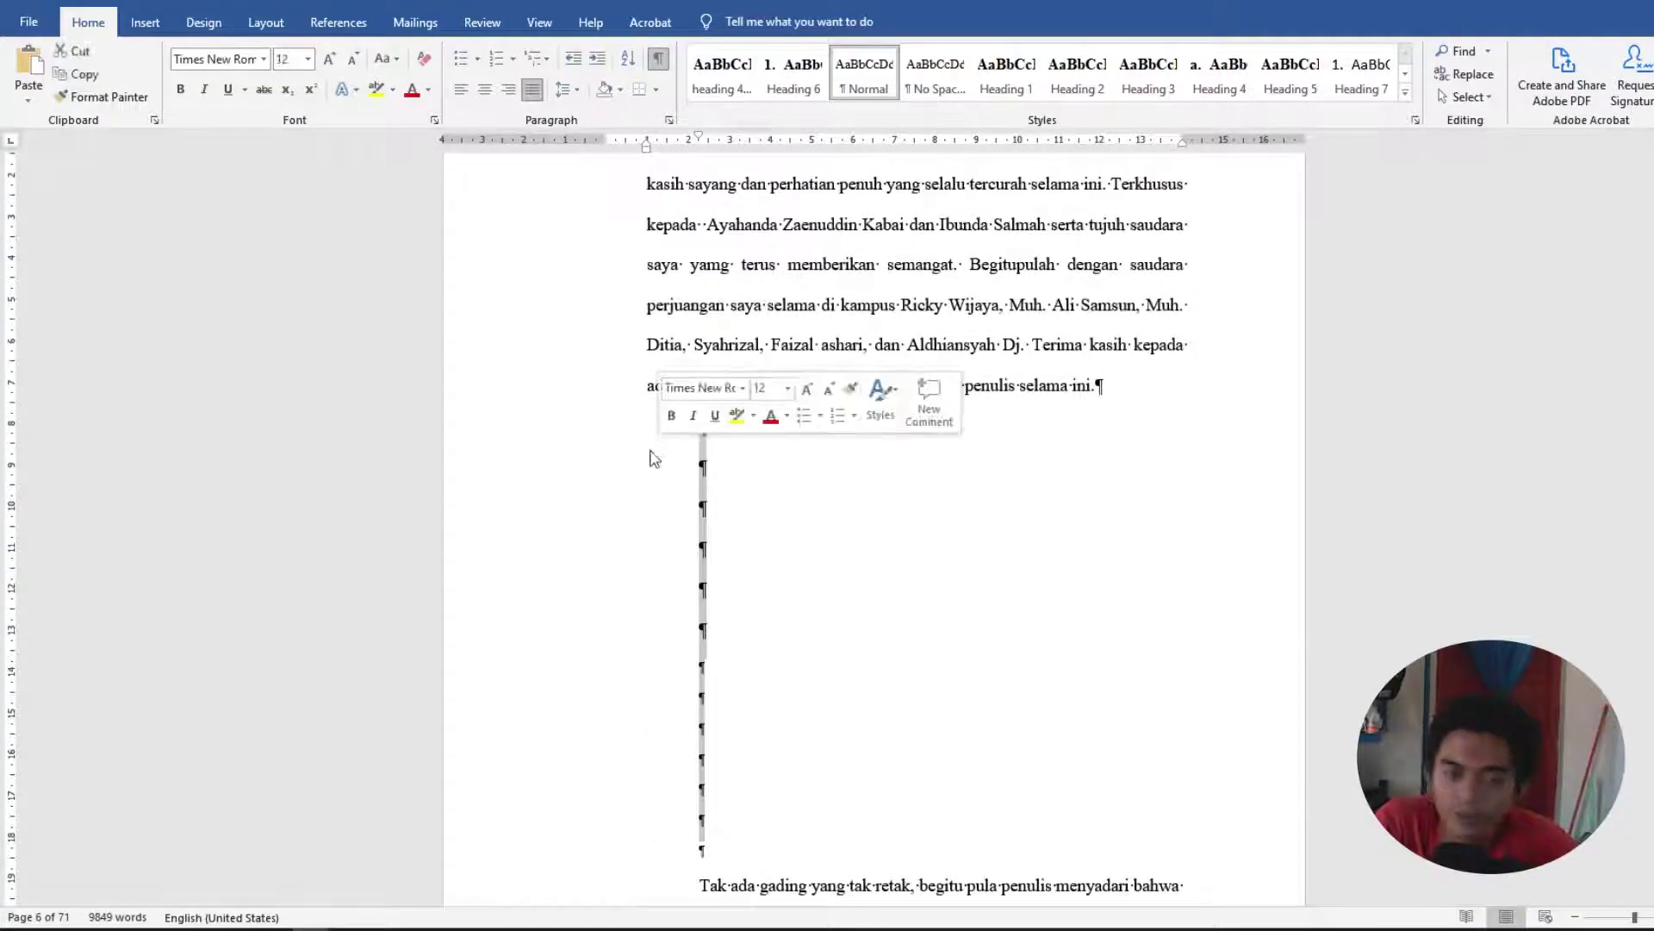
key(Delete)
key(Delete)
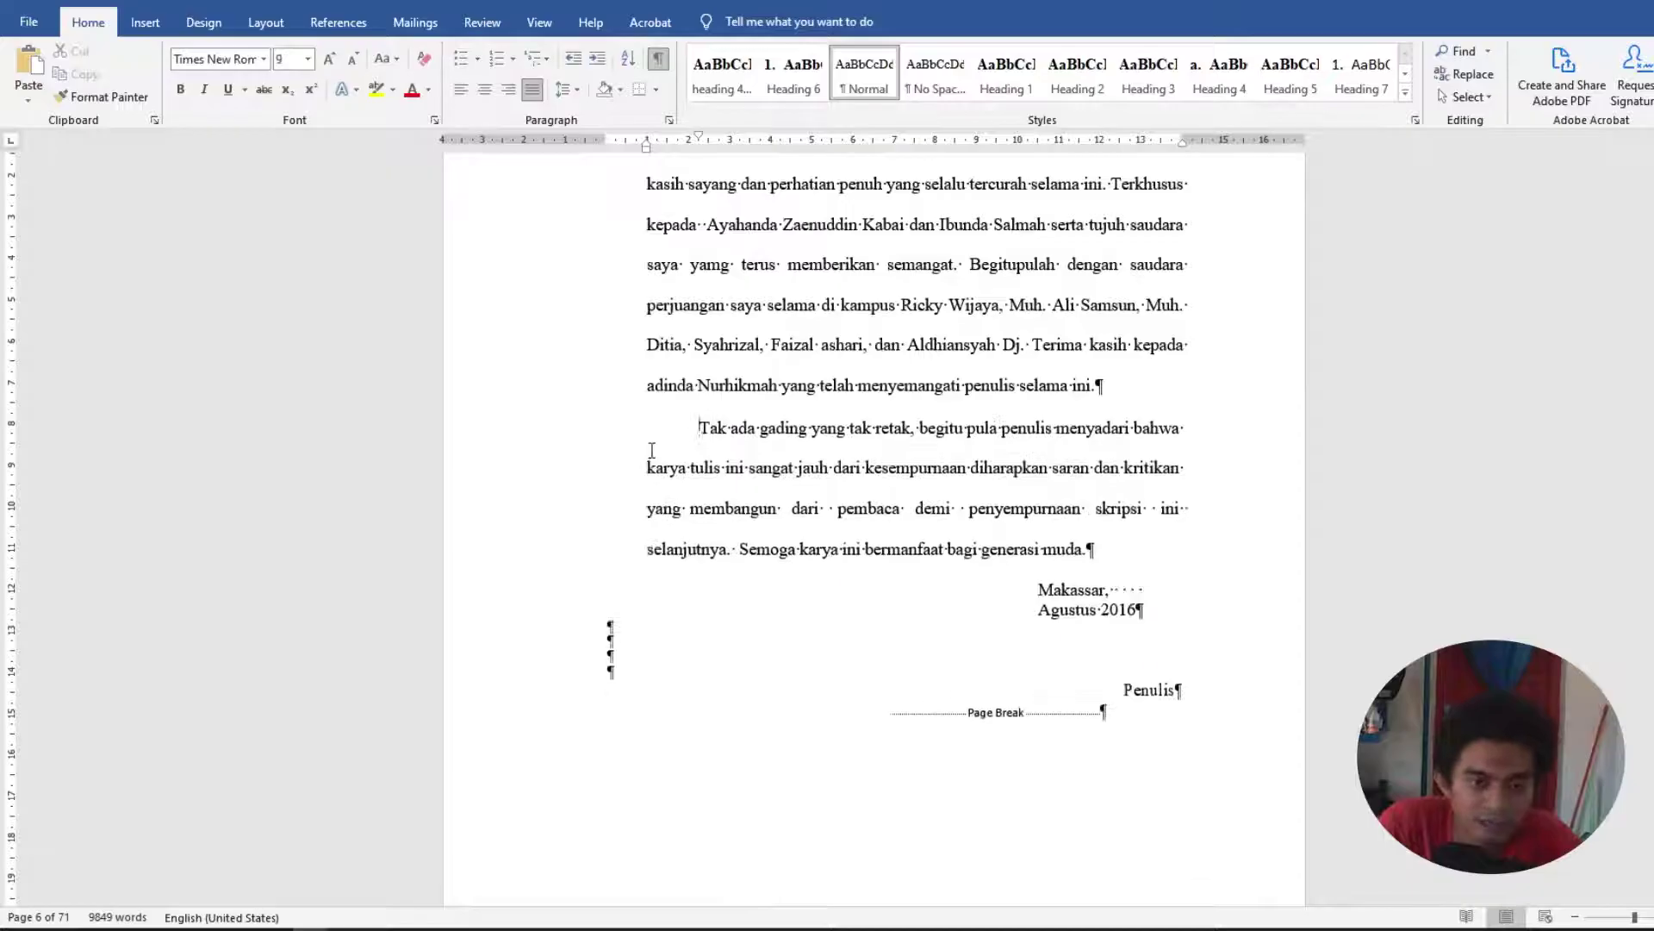
Delete the page break below "Penulis" at the end of the foreword.
scroll(968, 635, down, 6)
scroll(955, 615, up, 2)
scroll(956, 616, up, 1)
drag(1160, 458, 812, 469)
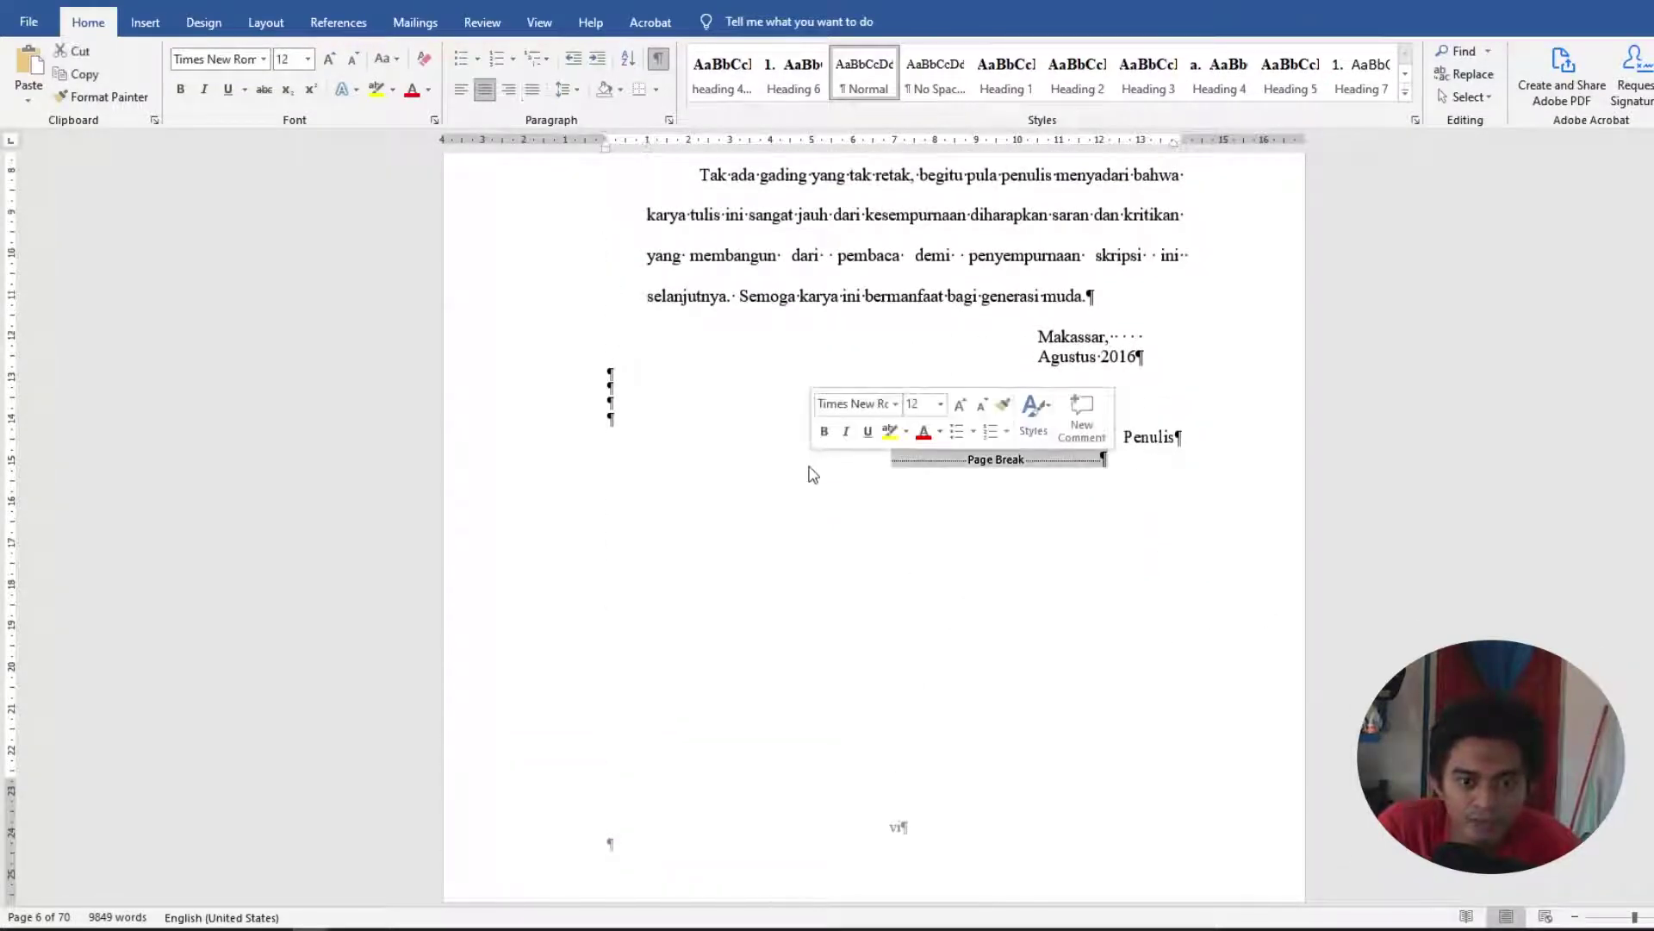
key(Delete)
Insert a series of empty paragraphs between "Penulis" and the ABSTRAK heading.
key(Return)
key(Return)
key(Return)
key(Return)
key(Return)
key(Return)
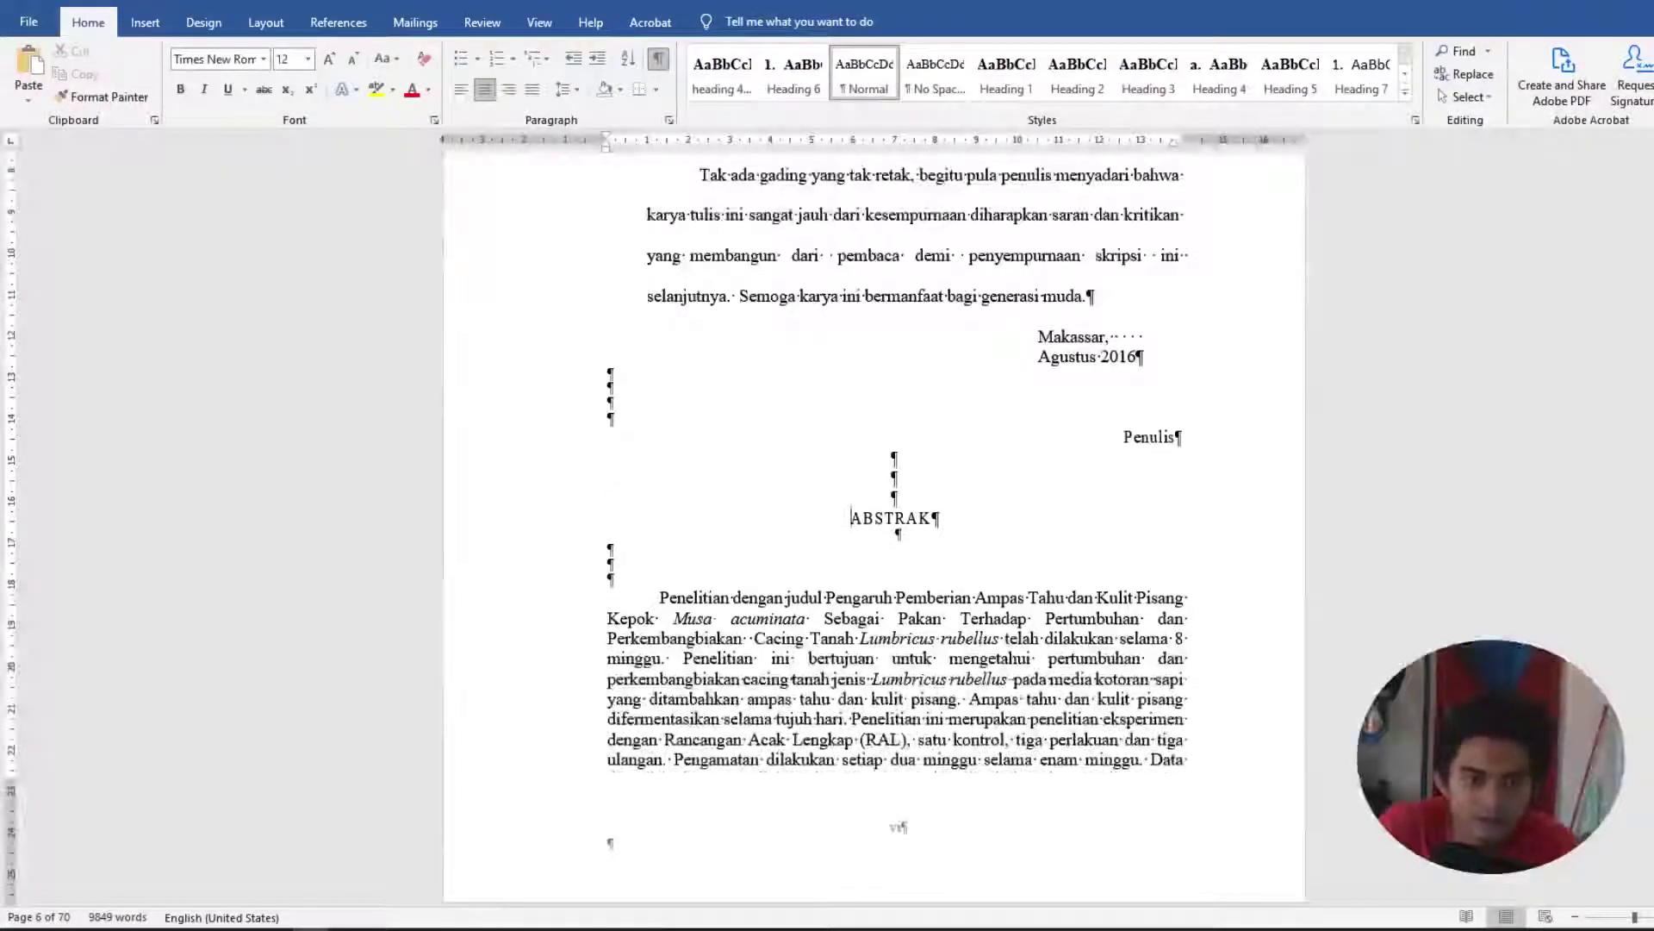
key(Return)
key(Return)
key(Return)
key(Return)
key(Return)
key(Return)
Remove the empty paragraphs above the ABSTRAK heading so it directly follows "Penulis".
key(BackSpace)
key(BackSpace)
key(BackSpace)
key(BackSpace)
key(BackSpace)
key(BackSpace)
key(BackSpace)
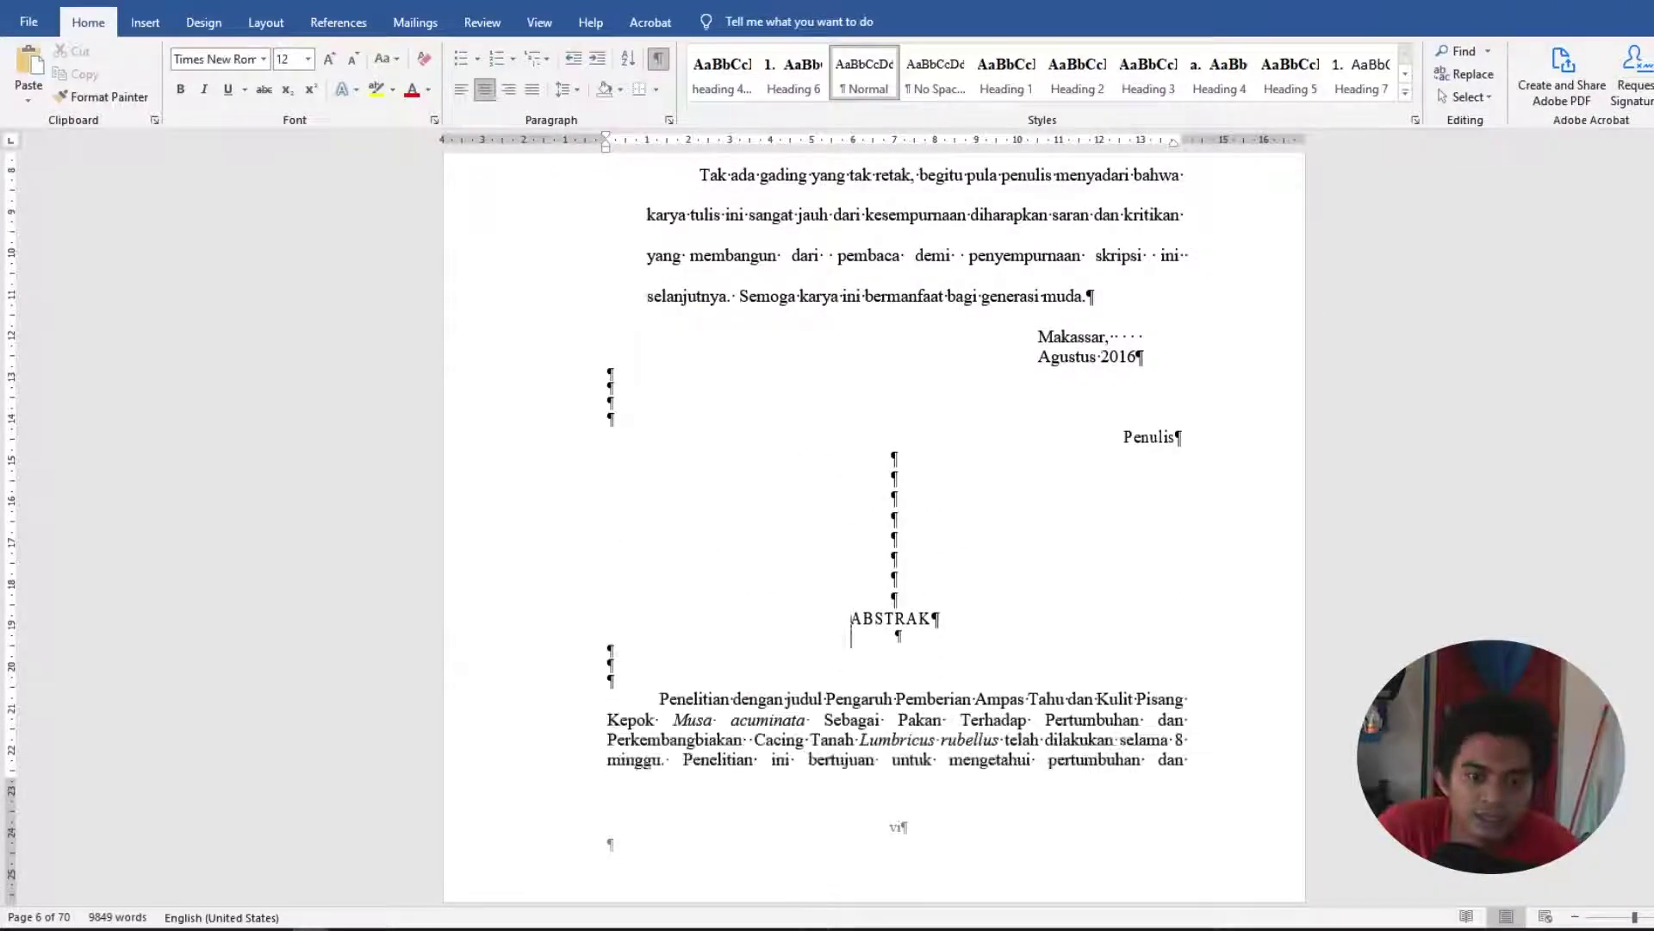
key(BackSpace)
key(BackSpace)
key(BackSpace)
key(BackSpace)
key(BackSpace)
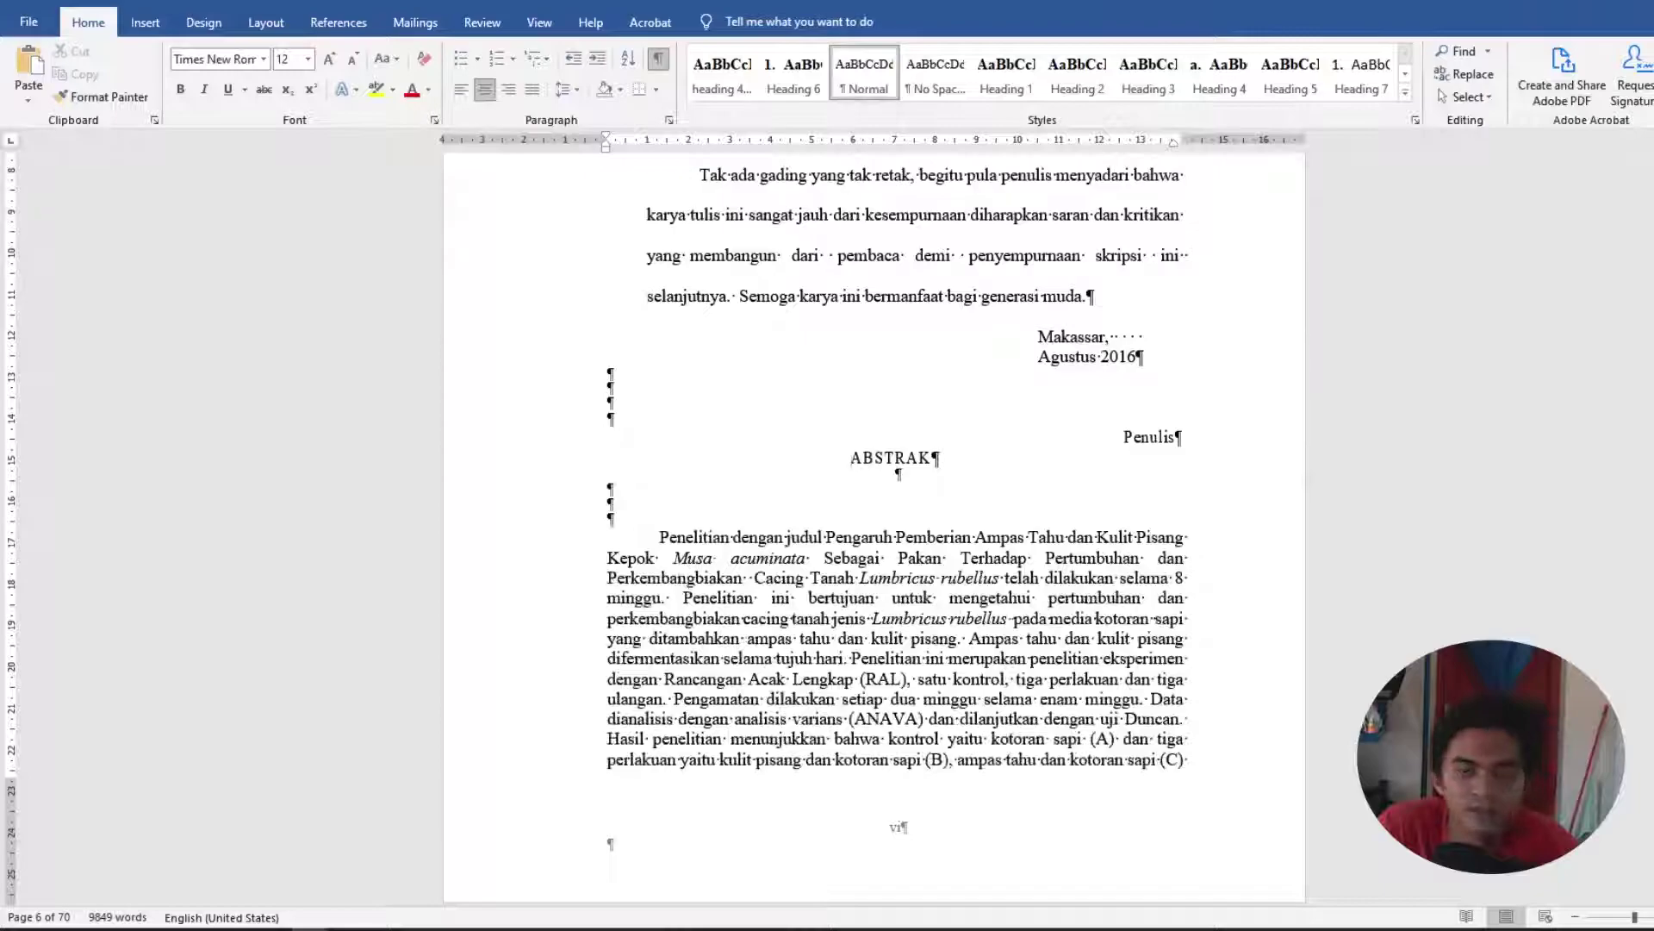
Push the ABSTRAK heading onto the next page by adding empty paragraphs above it instead of a page break.
scroll(840, 432, up, 4)
scroll(840, 433, down, 3)
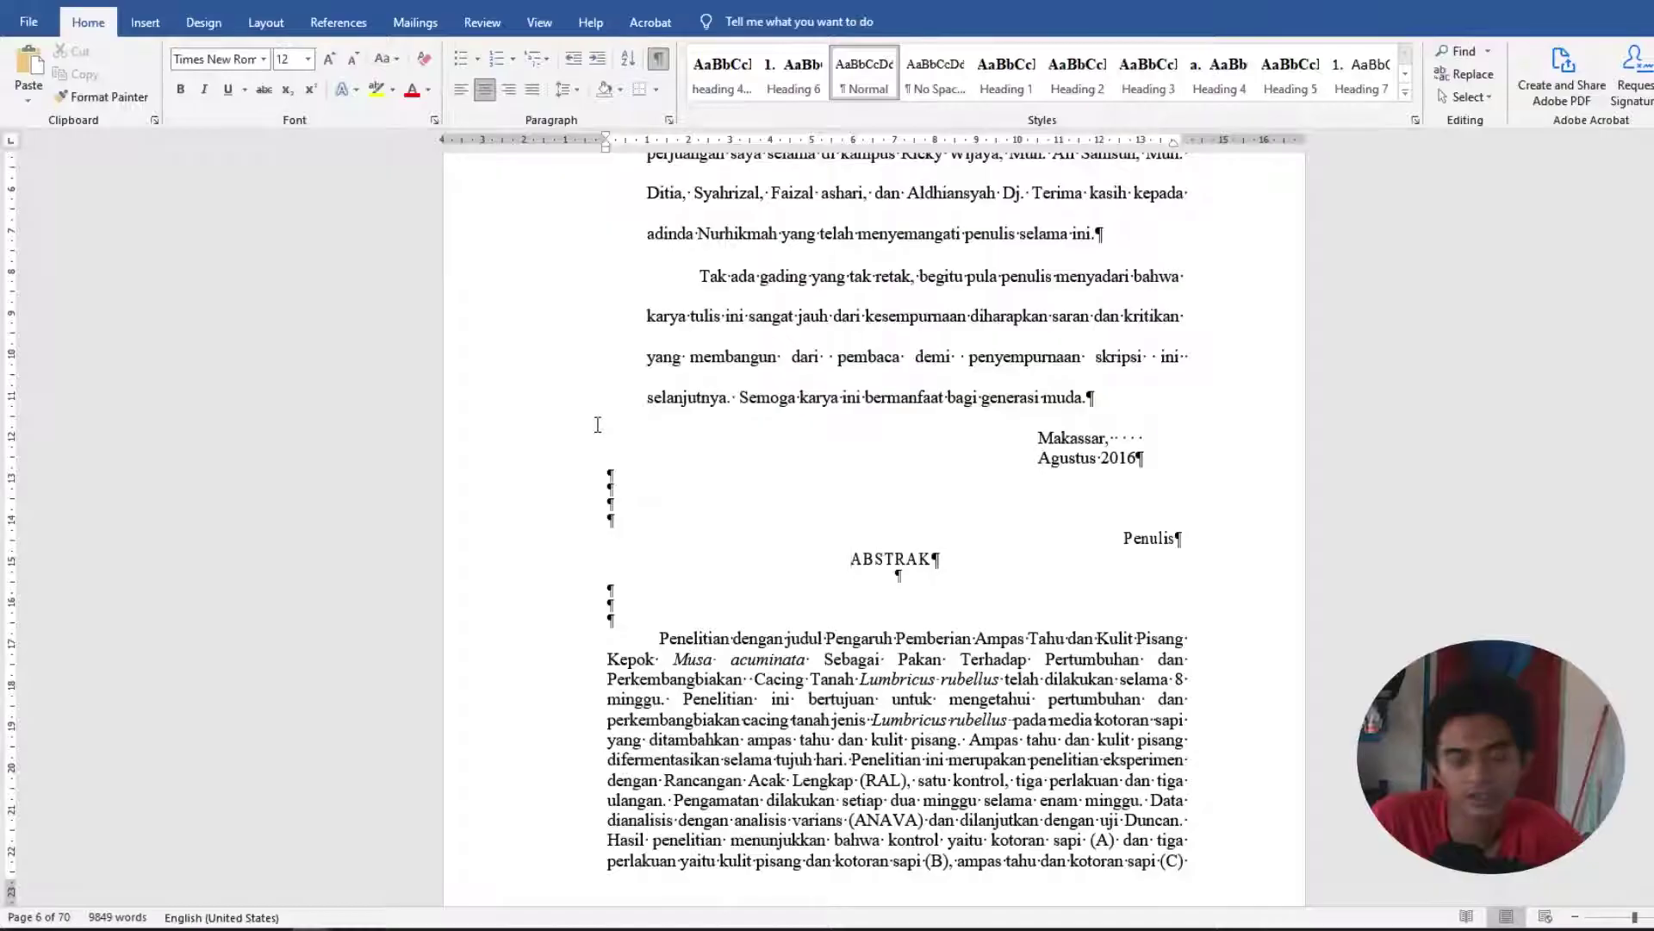
key(Return)
key(Return)
key(Return)
key(Return)
key(Return)
key(Return)
key(Return)
key(Return)
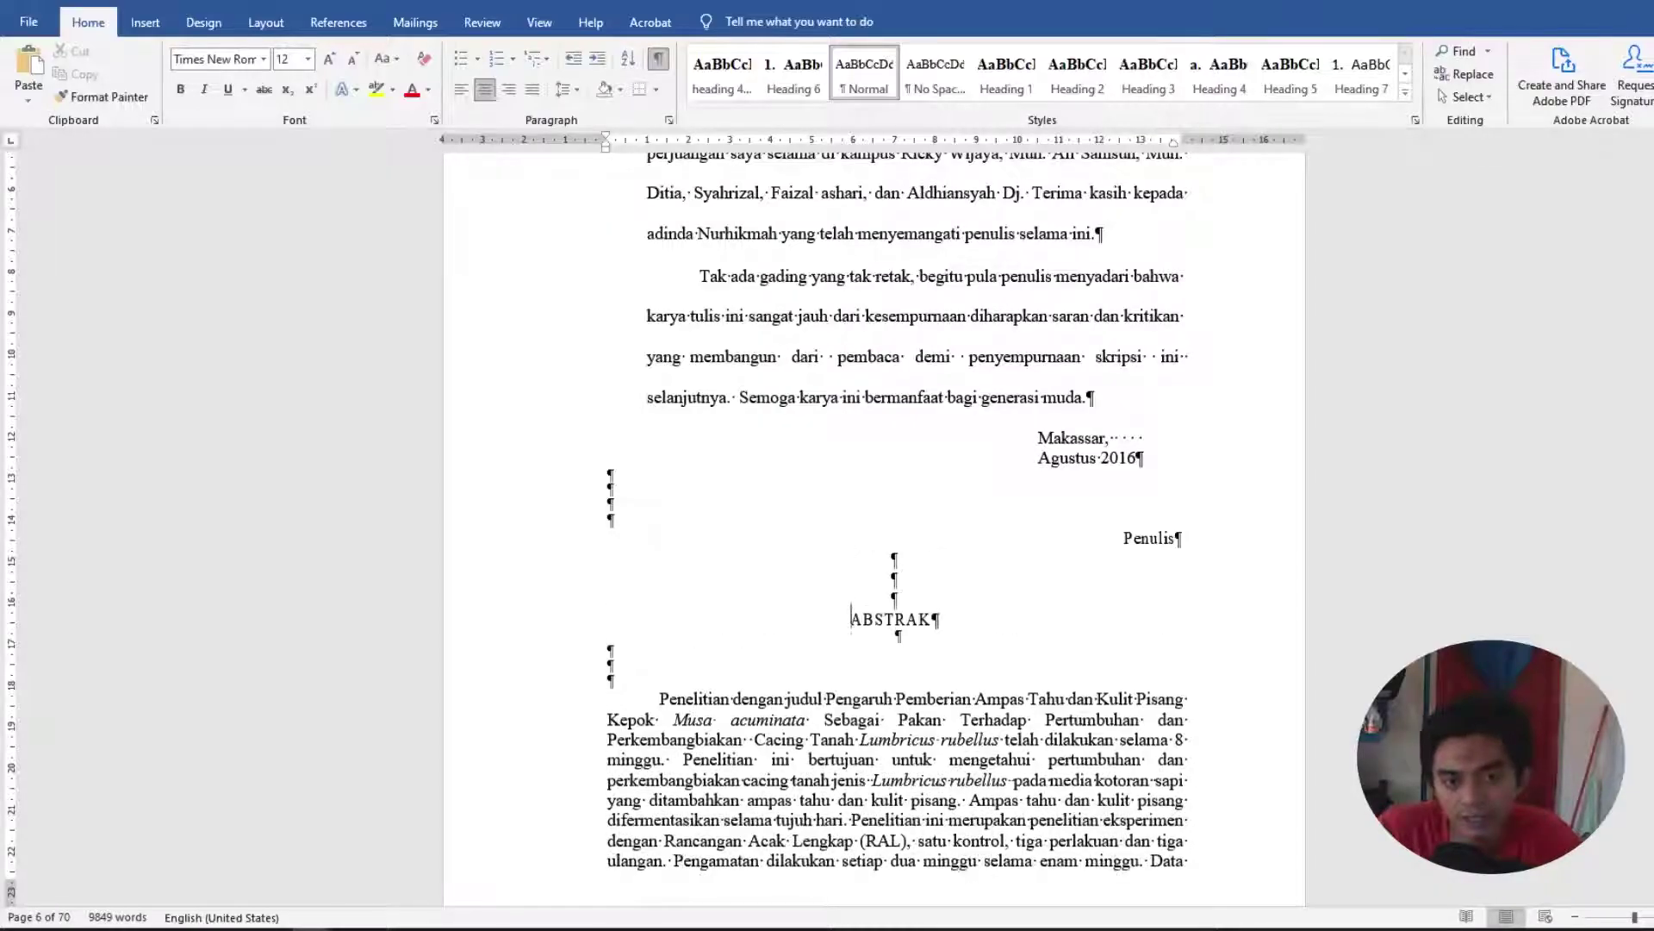
key(Return)
key(Return)
key(Return)
key(Return)
key(Return)
key(Return)
key(Return)
key(Return)
key(Return)
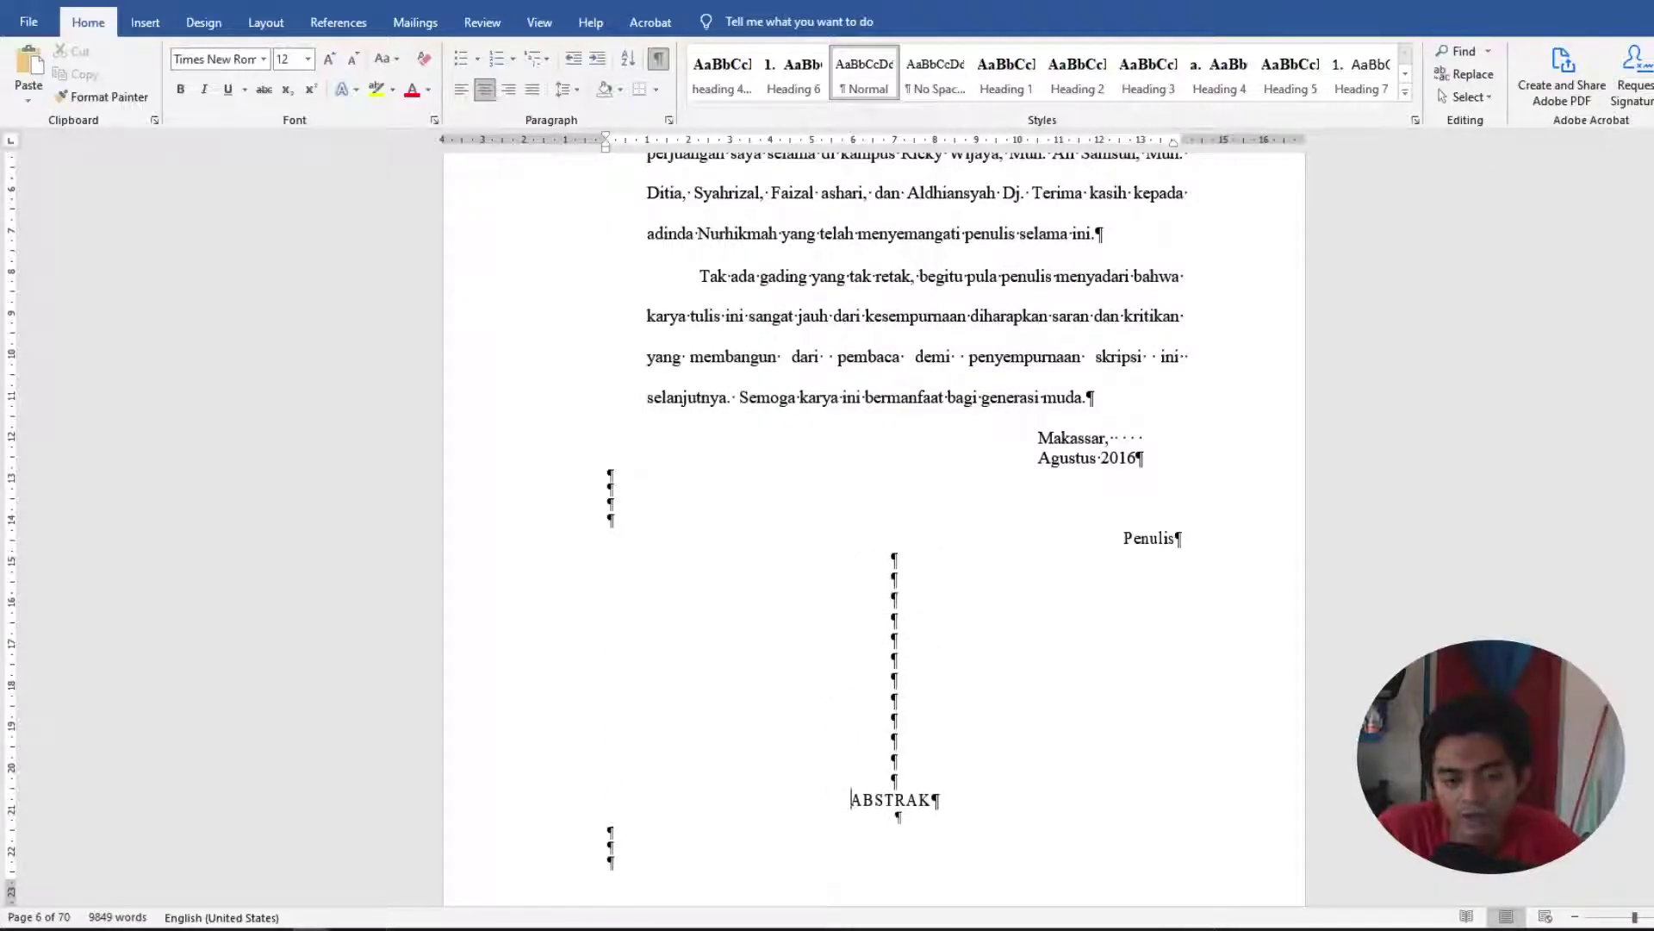
key(BackSpace)
key(BackSpace)
key(Return)
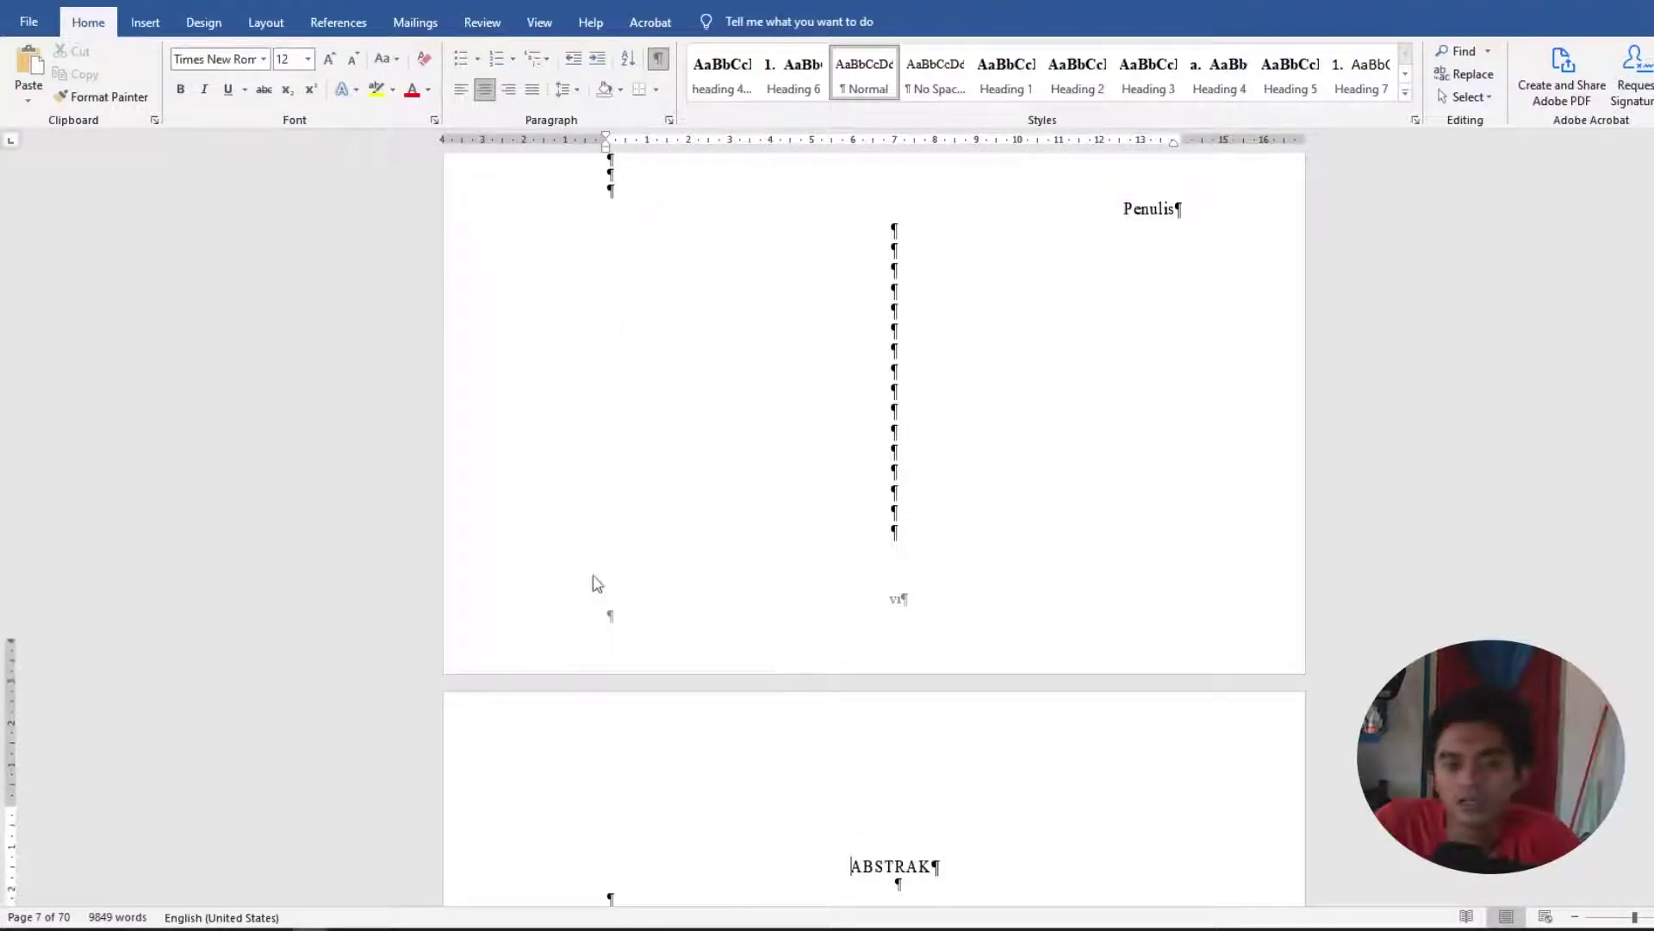
Check where the ABSTRAK heading starts on its page and highlight the empty paragraphs below "Penulis".
scroll(595, 582, down, 1)
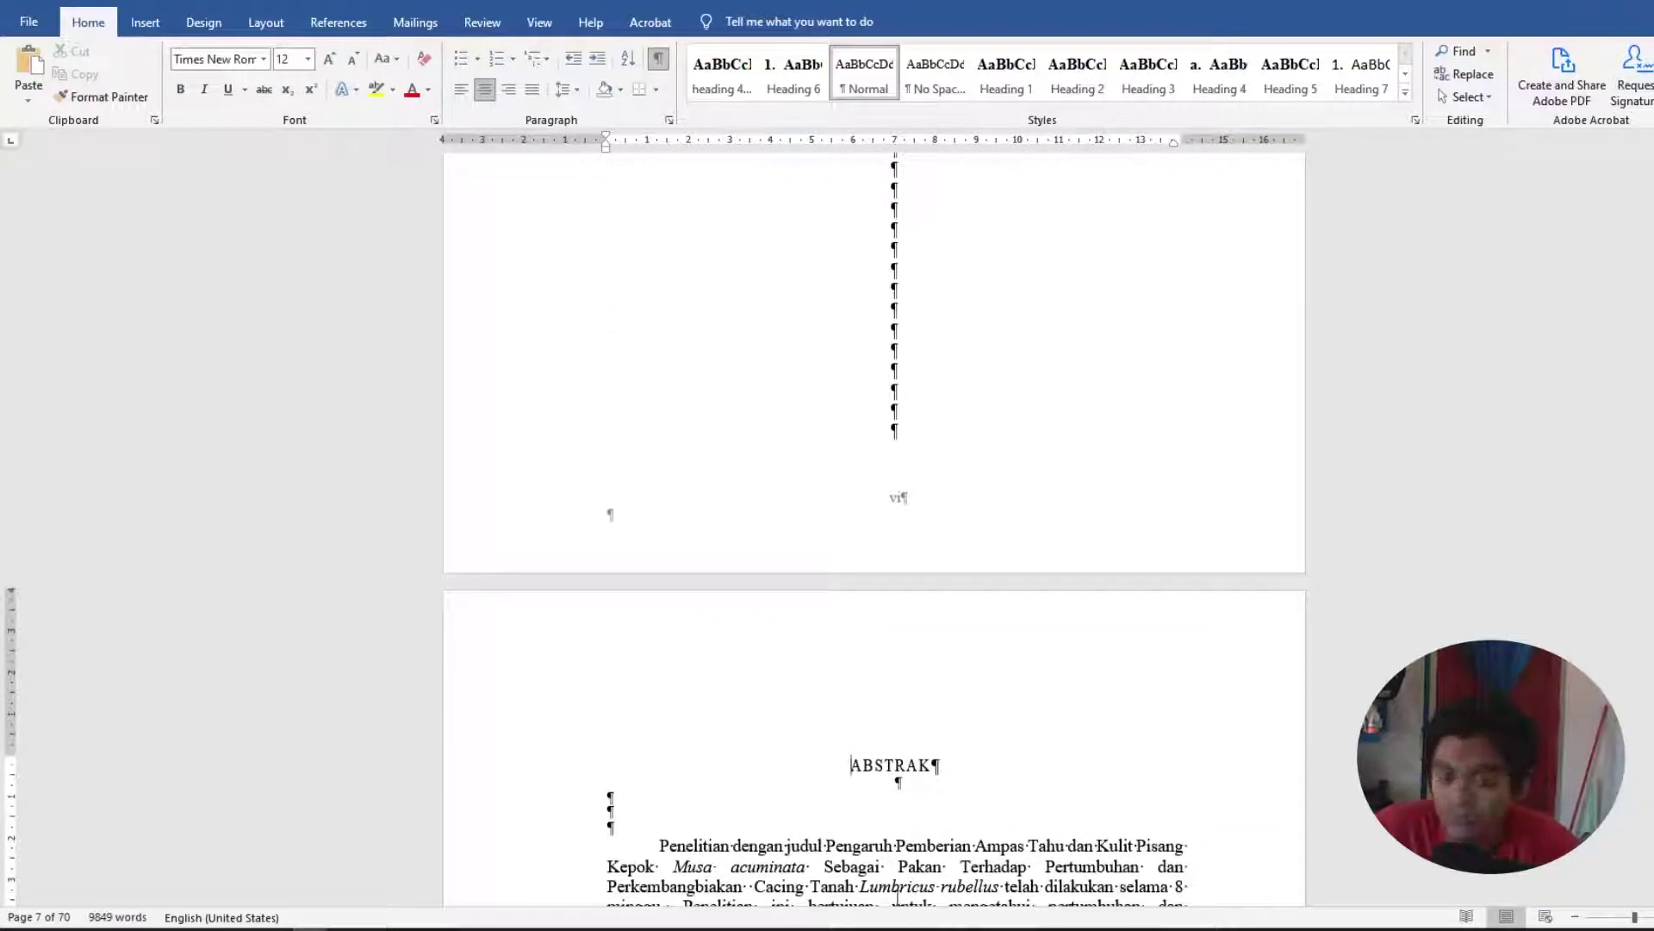
scroll(897, 897, up, 4)
scroll(897, 897, down, 4)
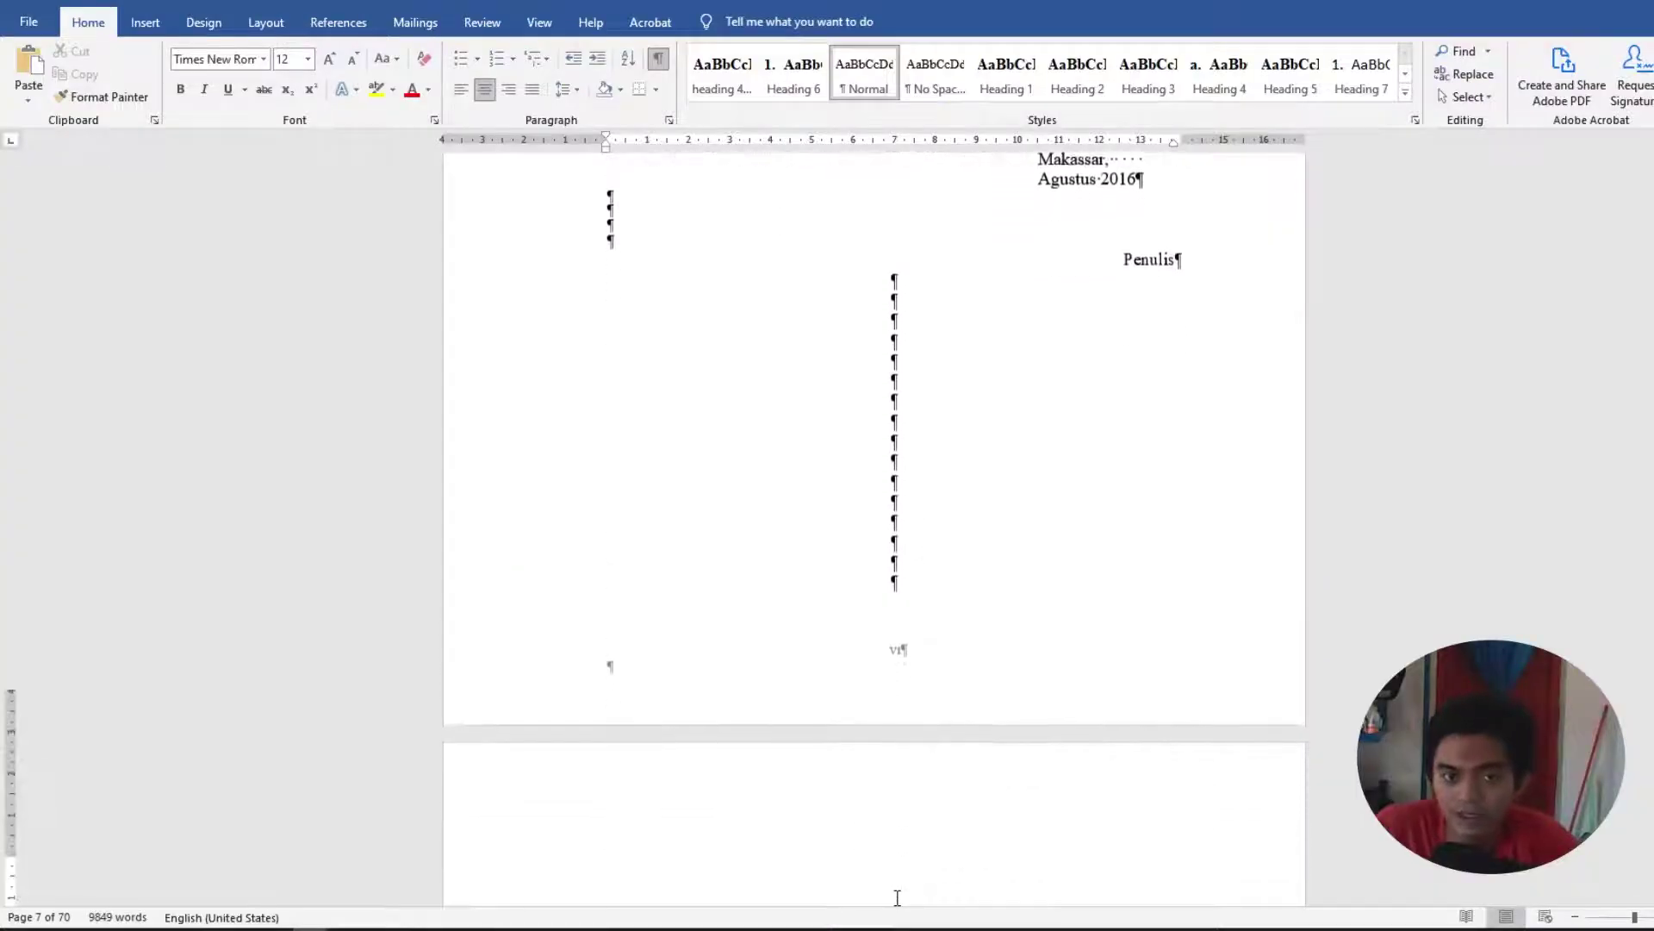
scroll(881, 818, up, 3)
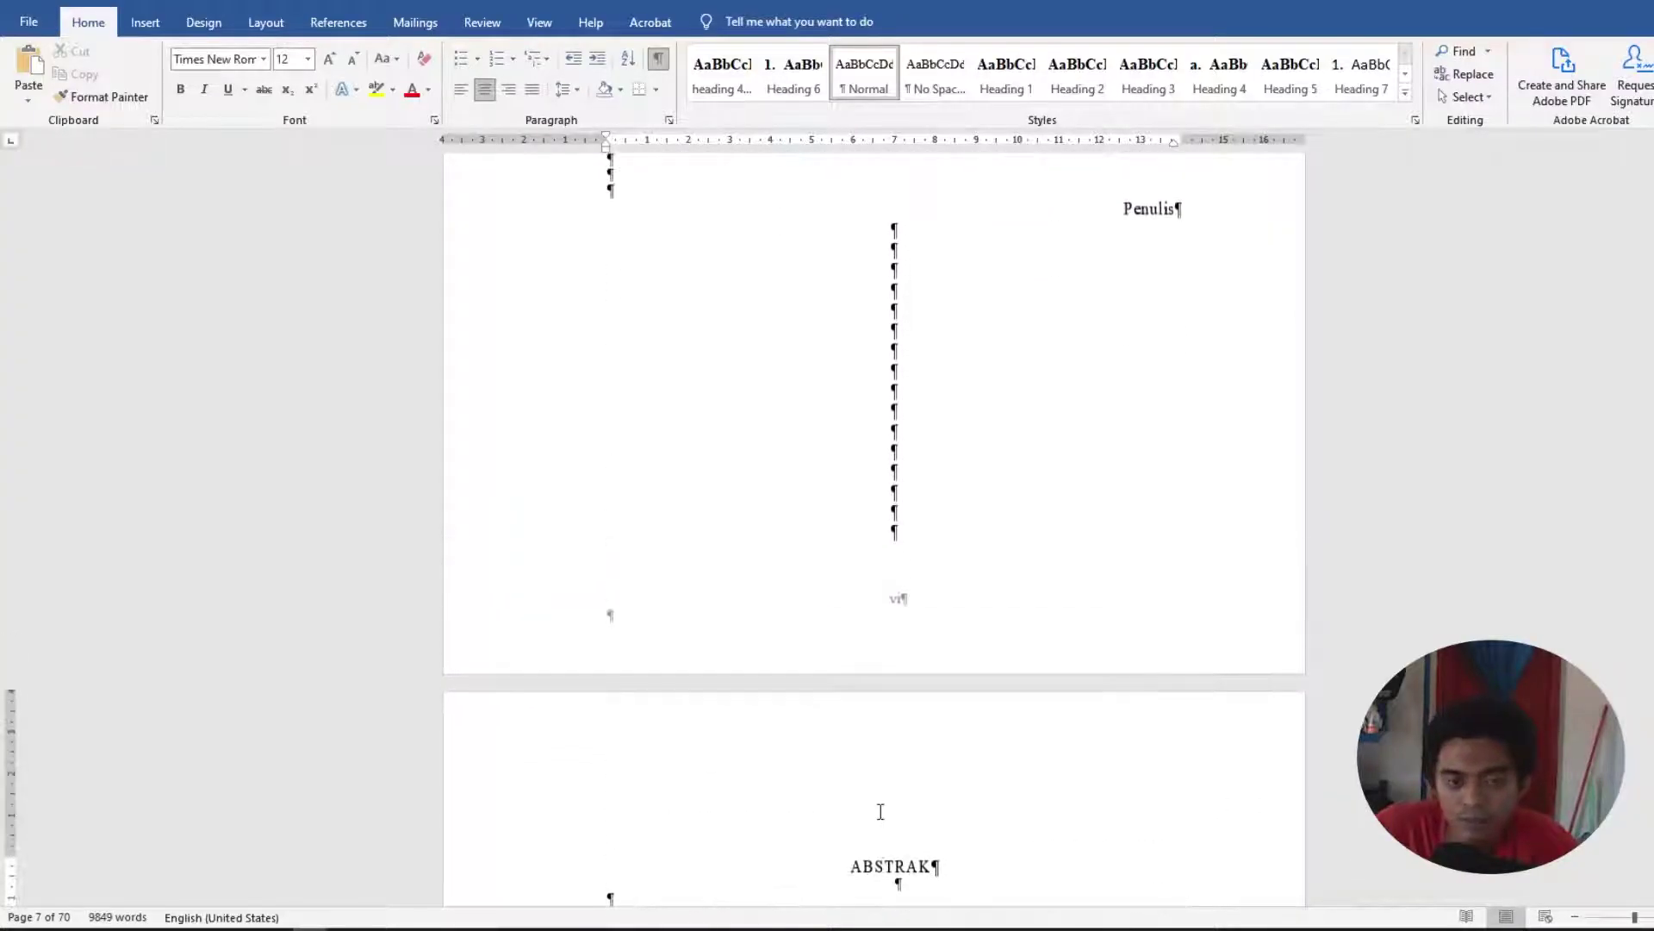
drag(835, 349, 942, 669)
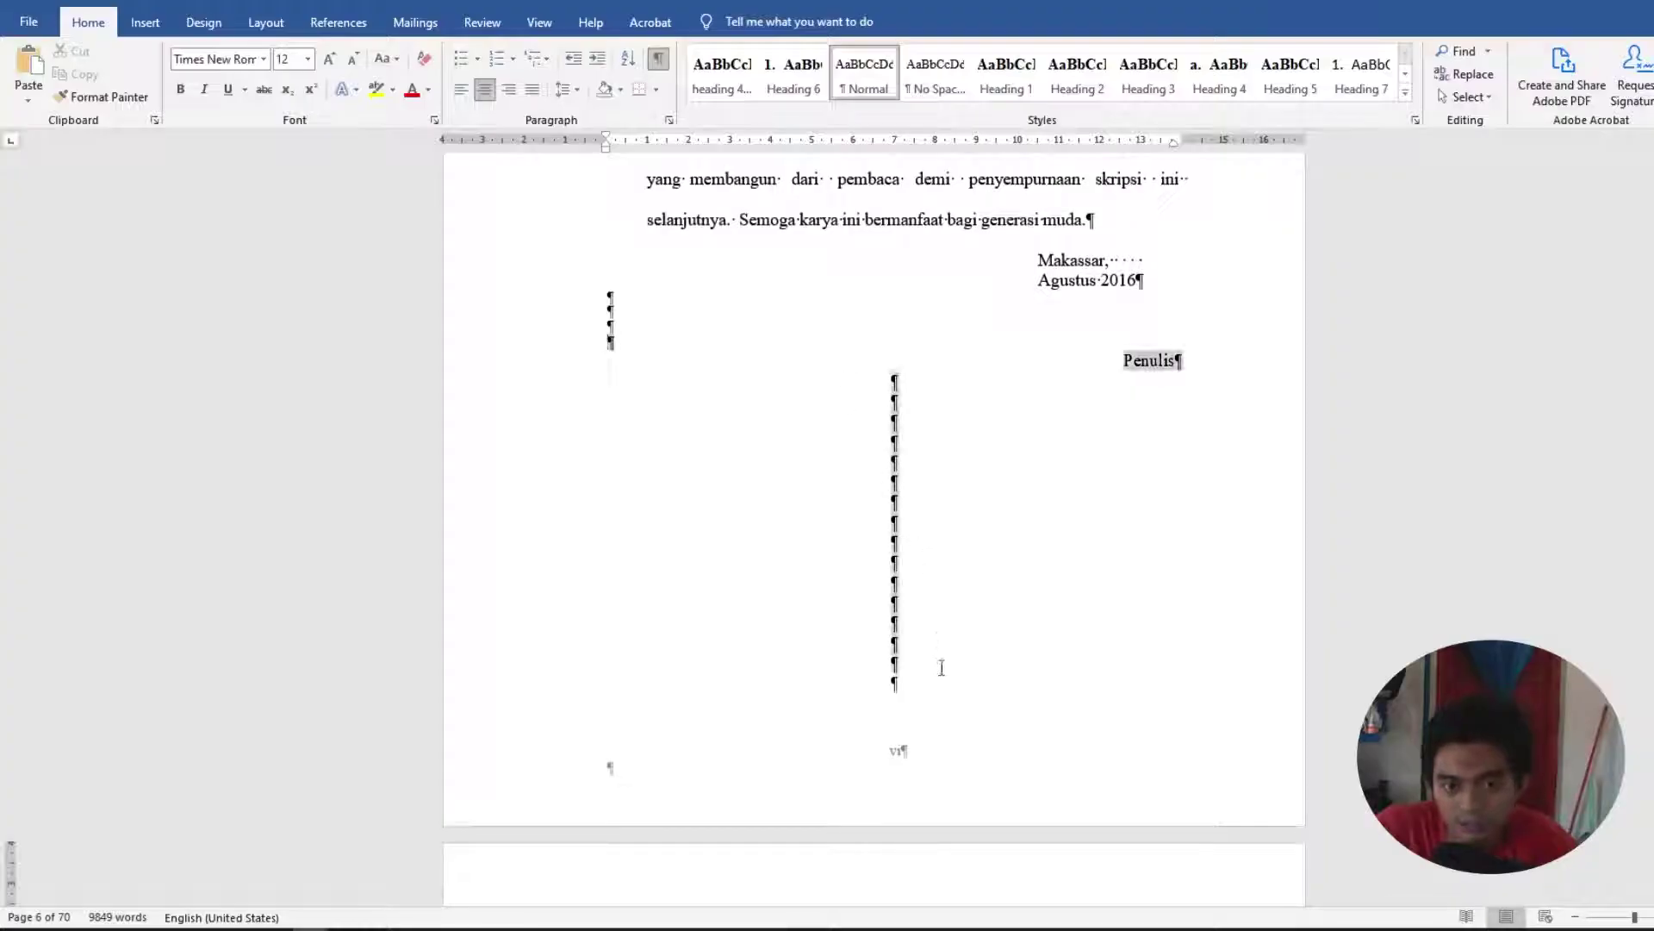
click(940, 722)
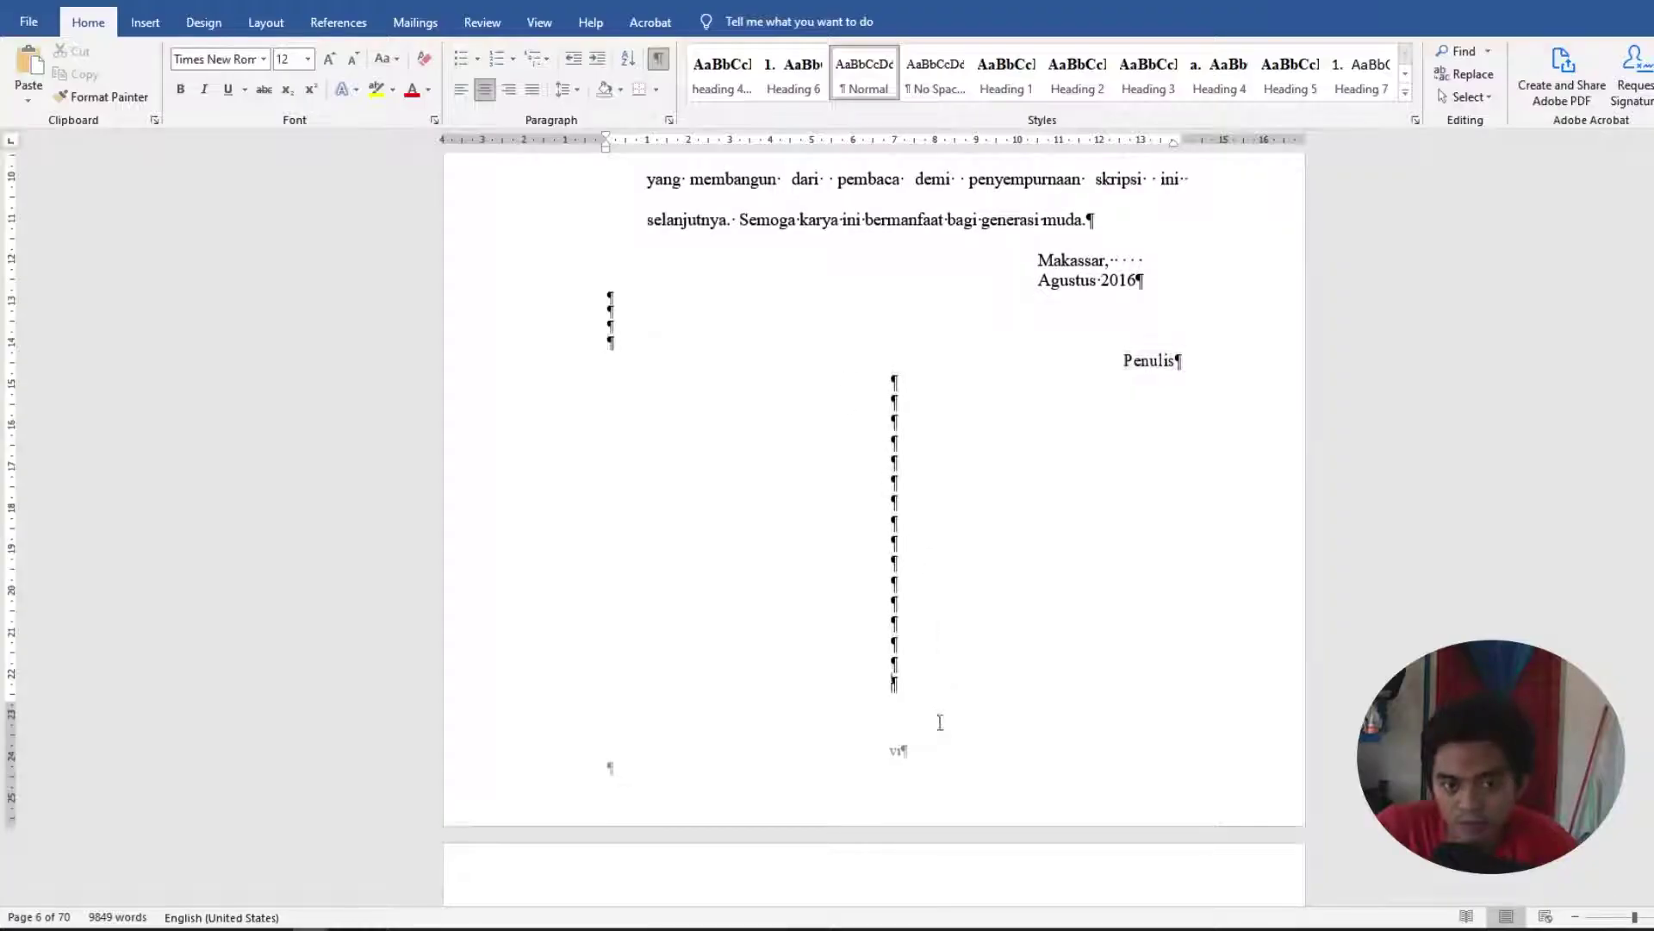
Hide the formatting marks to view the blank area below "Penulis", and show them again.
click(659, 58)
click(931, 515)
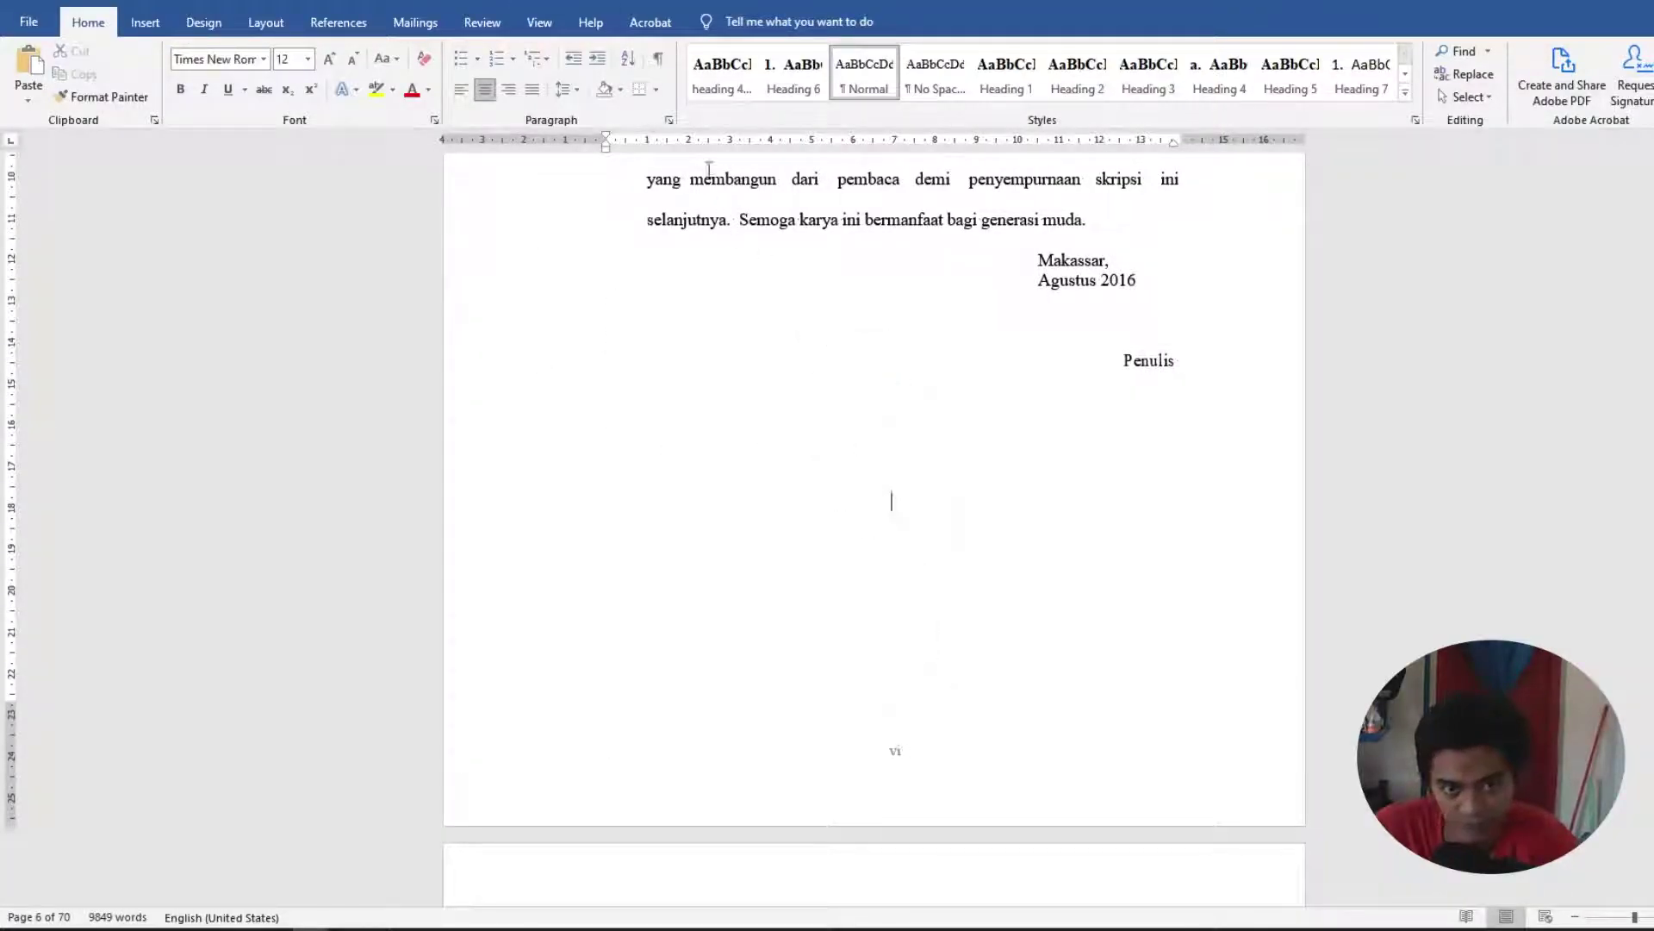
click(658, 60)
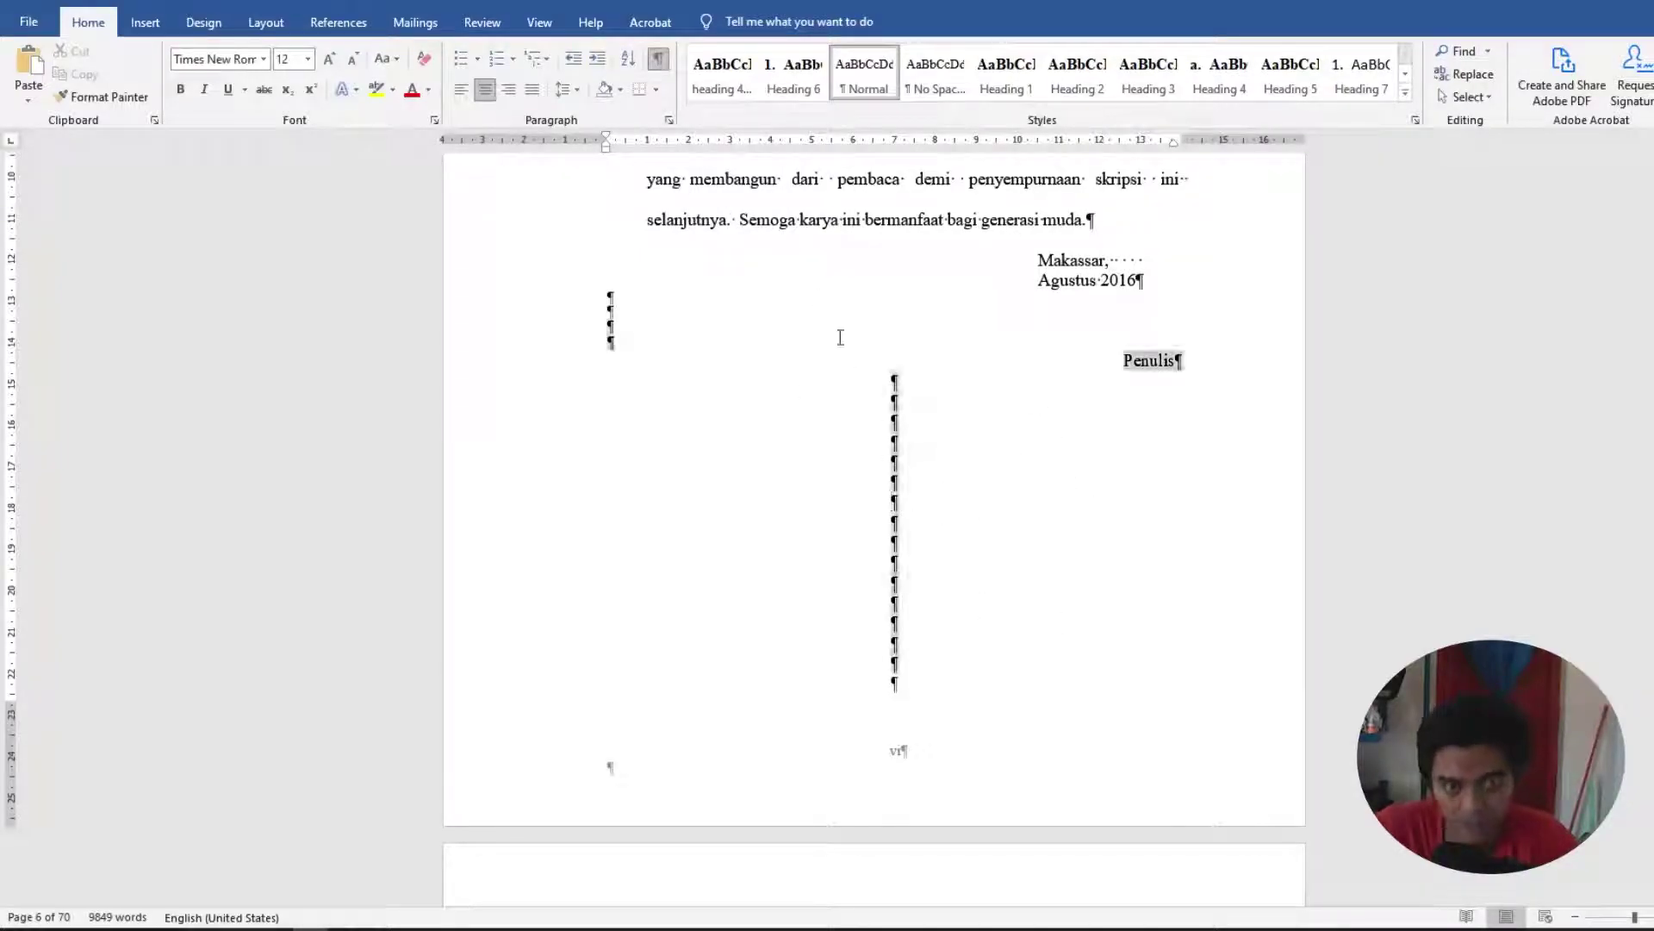
Add filler lines "Adasdasdasd", "Adasdas da" and "dasdasdasdasd", with two empty lines before the last, above the "Tak ada gading" paragraph.
scroll(972, 619, down, 1)
scroll(972, 617, down, 1)
scroll(972, 580, up, 9)
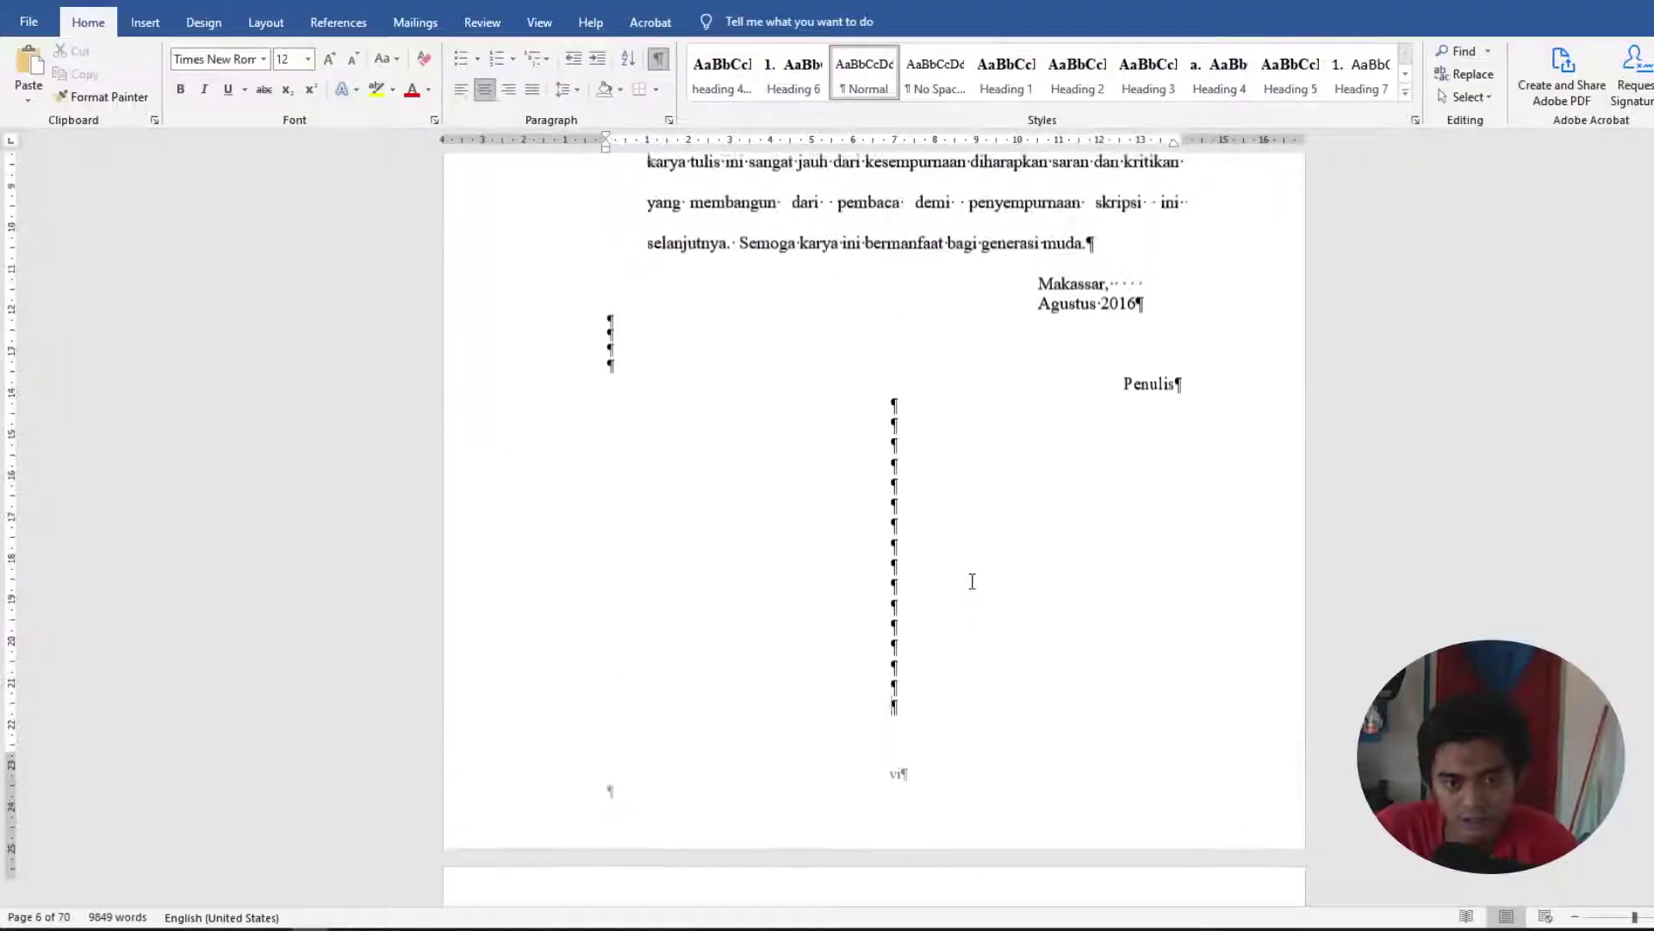
click(1160, 398)
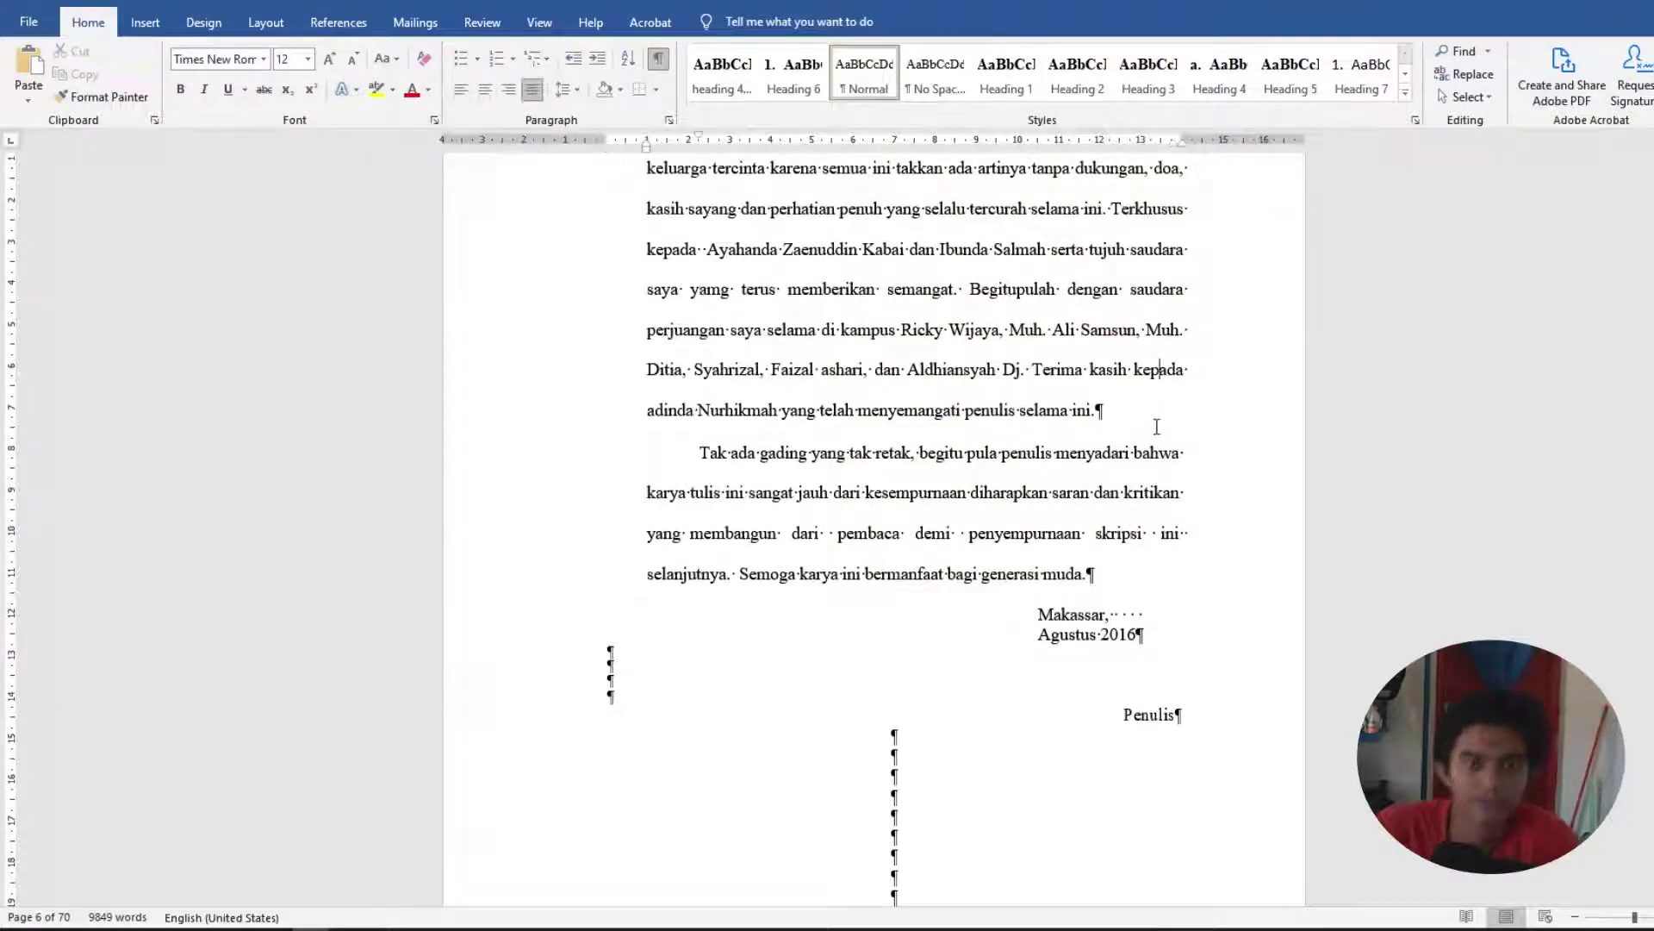
key(Return)
text(adasdasdasd)
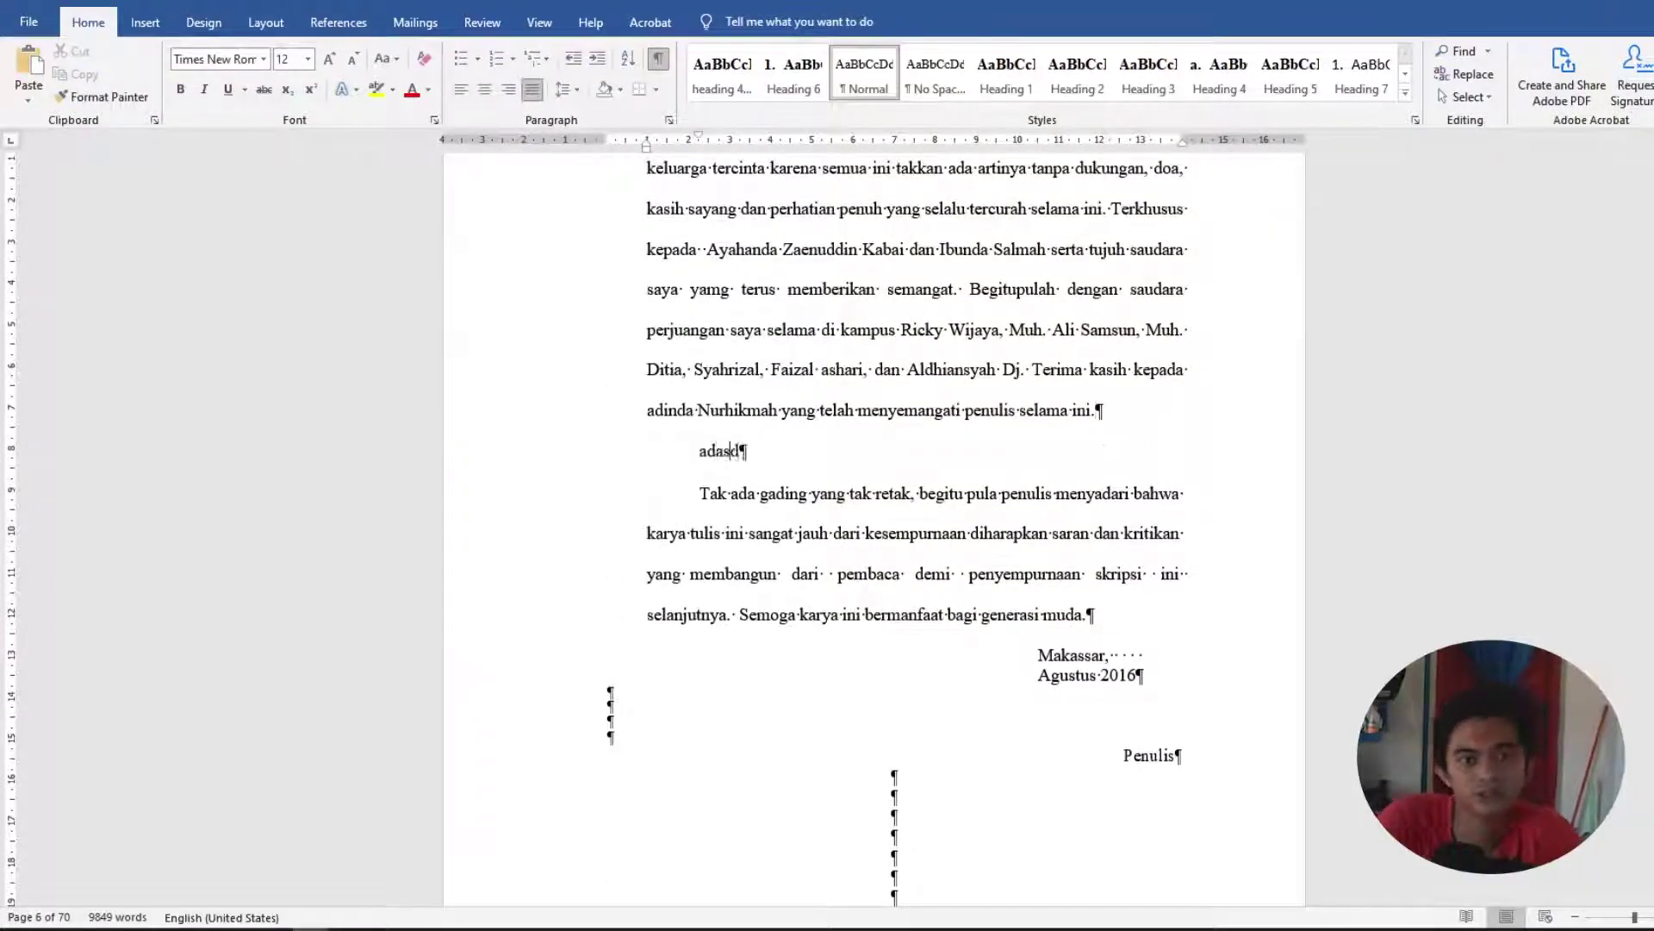
key(Return)
text(adasdas  da)
key(Return)
key(Return)
key(Return)
text(dasdasdasd)
Check how the added filler lines affect the position of the ABSTRAK heading on the next page.
scroll(1003, 434, down, 10)
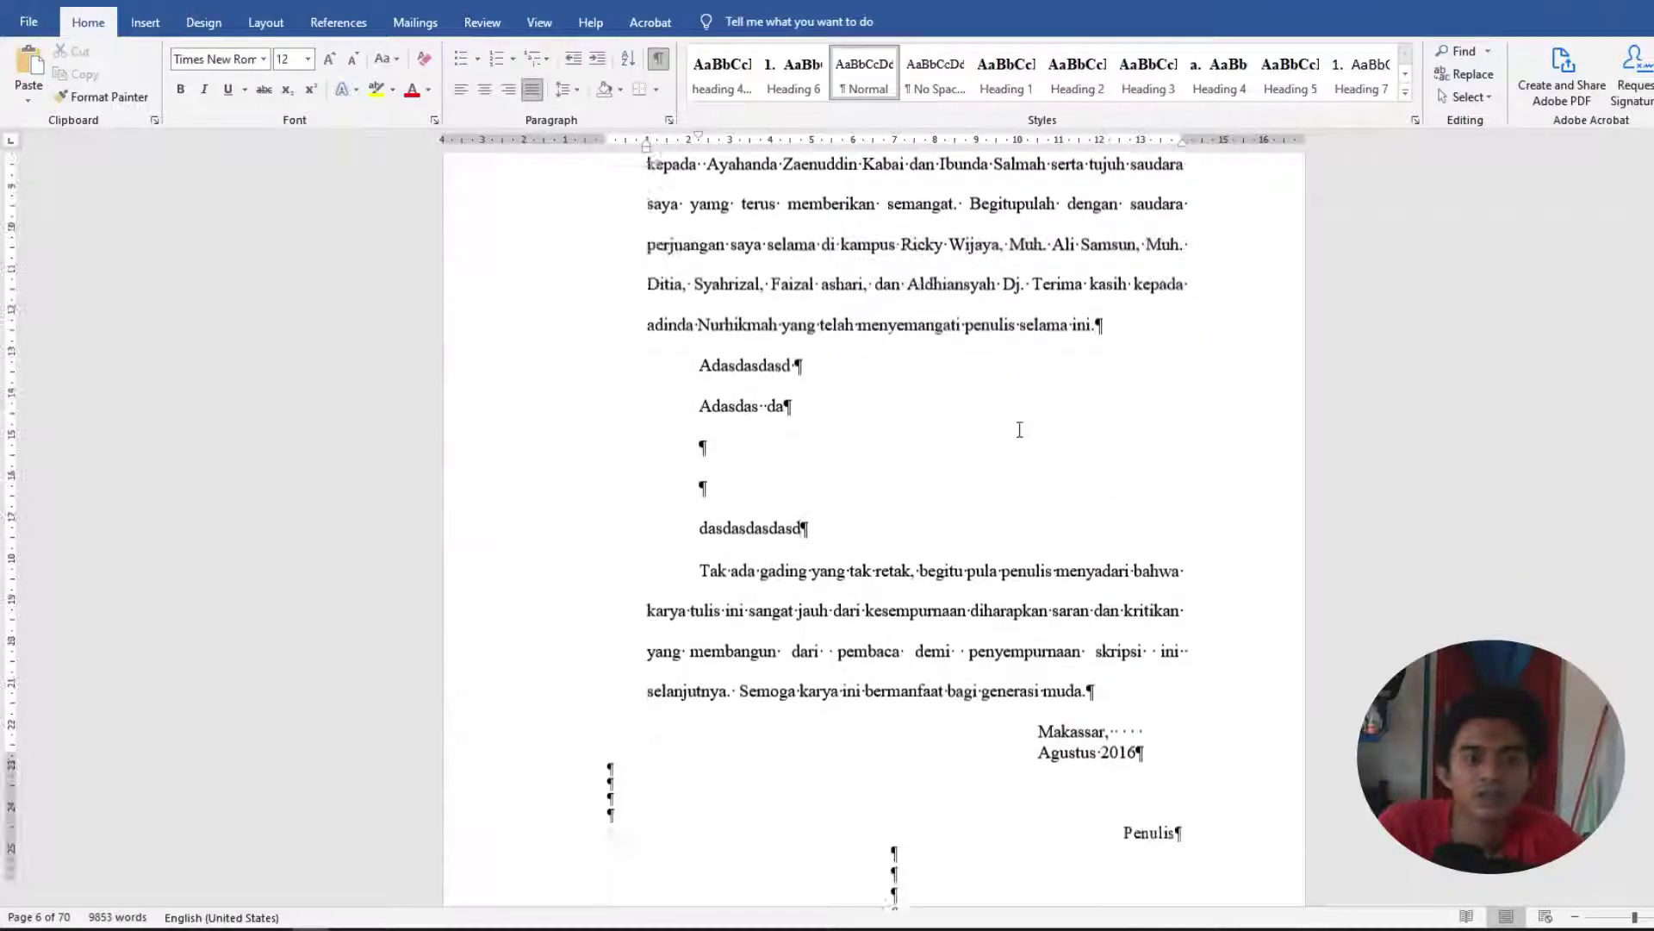
scroll(1004, 434, down, 5)
scroll(962, 546, up, 4)
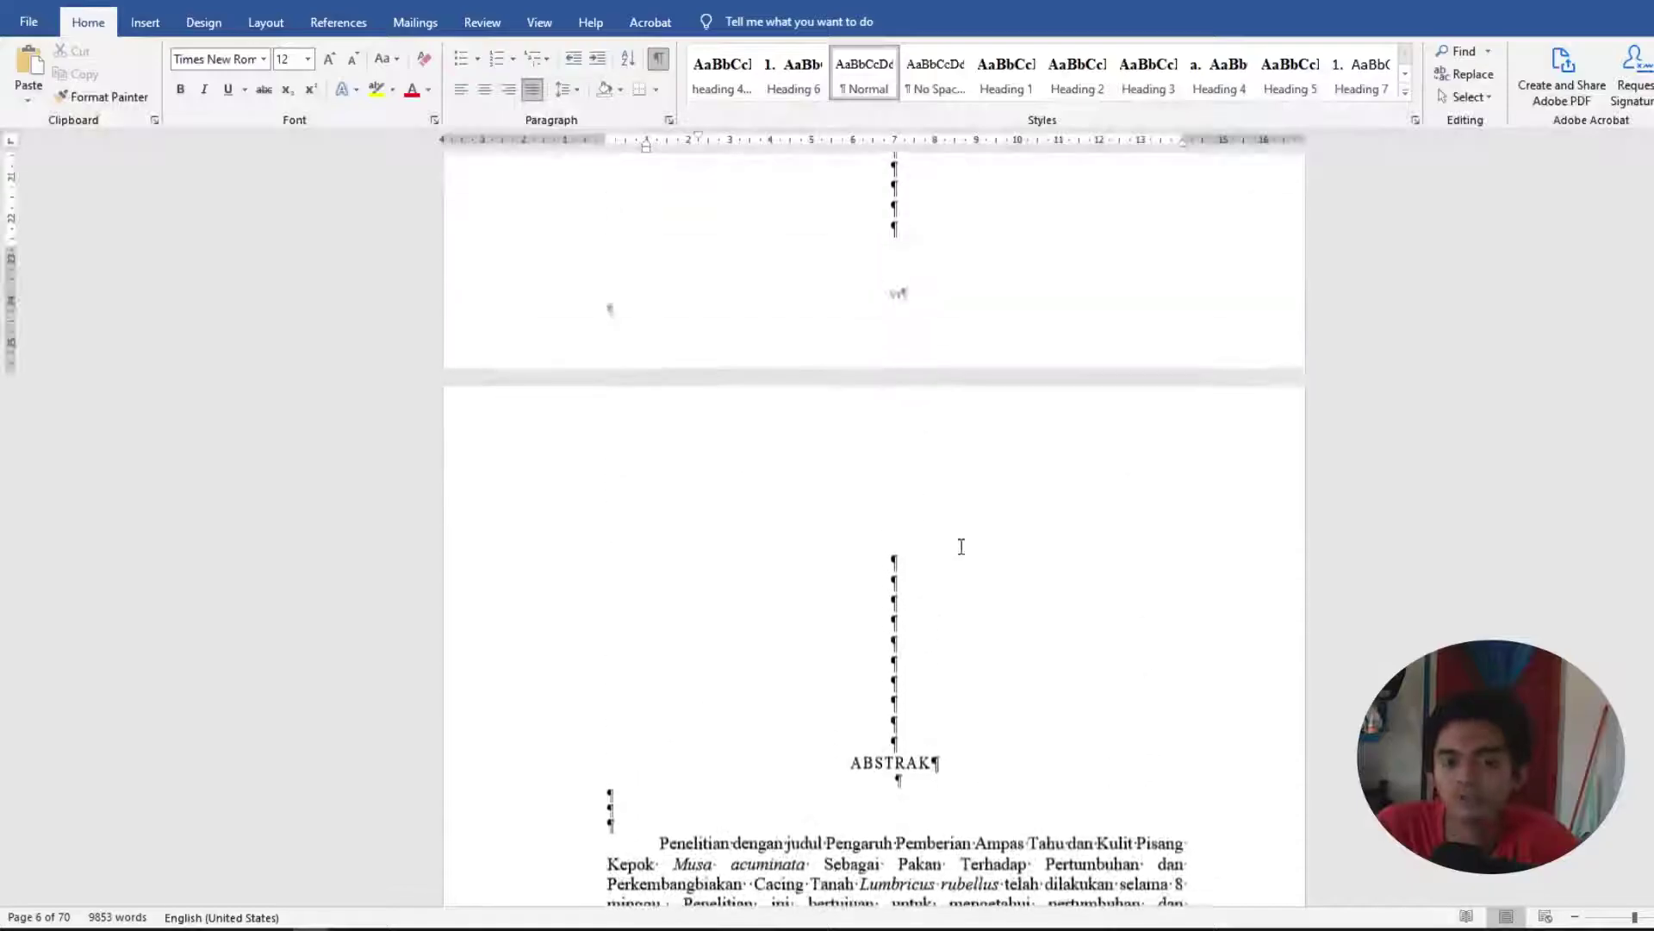
scroll(950, 537, up, 3)
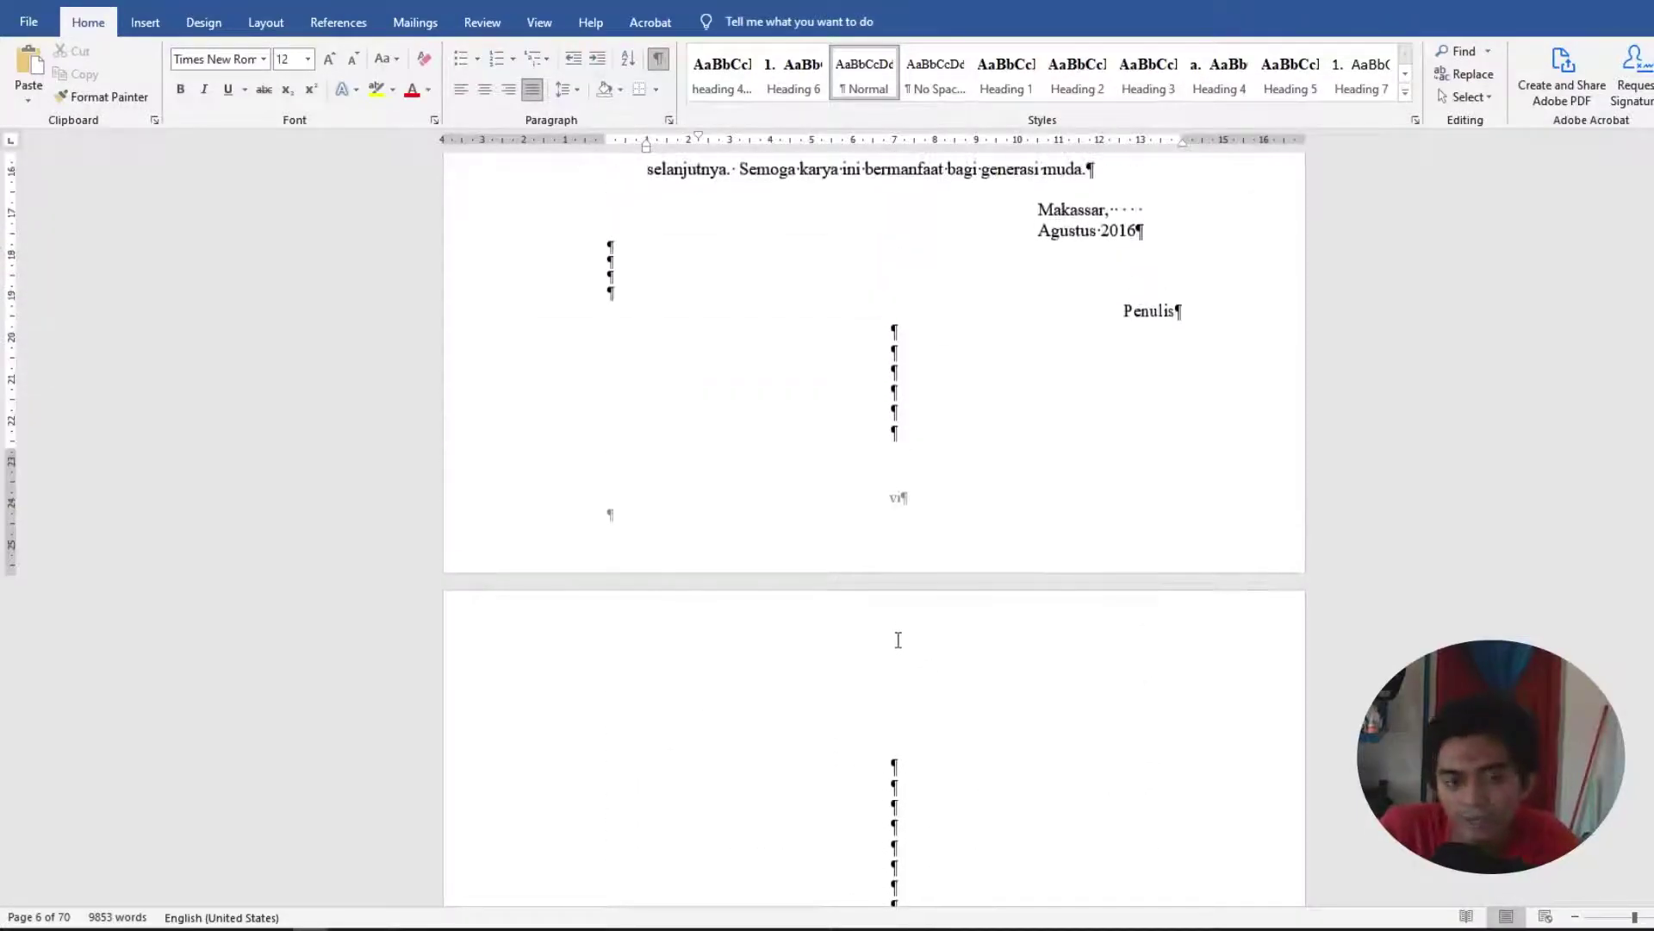
scroll(857, 480, up, 3)
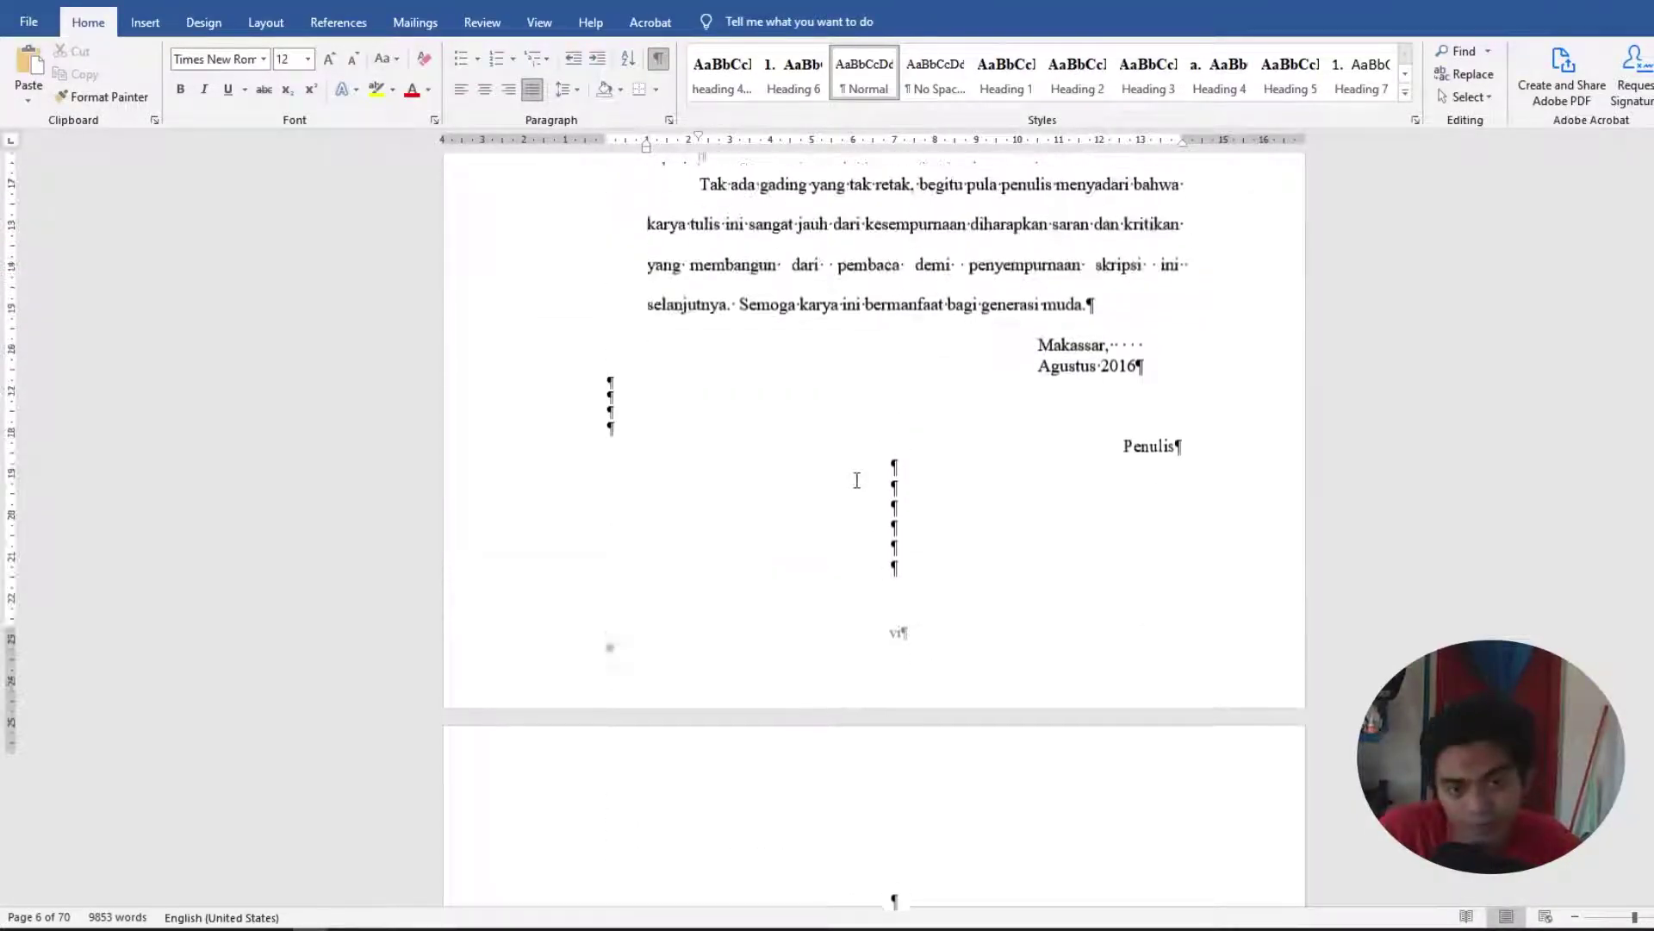
Remove all the filler text and empty lines above the "Tak ada gading" paragraph.
key(Return)
key(Return)
key(Return)
key(Return)
key(BackSpace)
key(BackSpace)
key(BackSpace)
key(BackSpace)
key(BackSpace)
key(BackSpace)
key(BackSpace)
key(BackSpace)
key(BackSpace)
key(BackSpace)
key(BackSpace)
key(BackSpace)
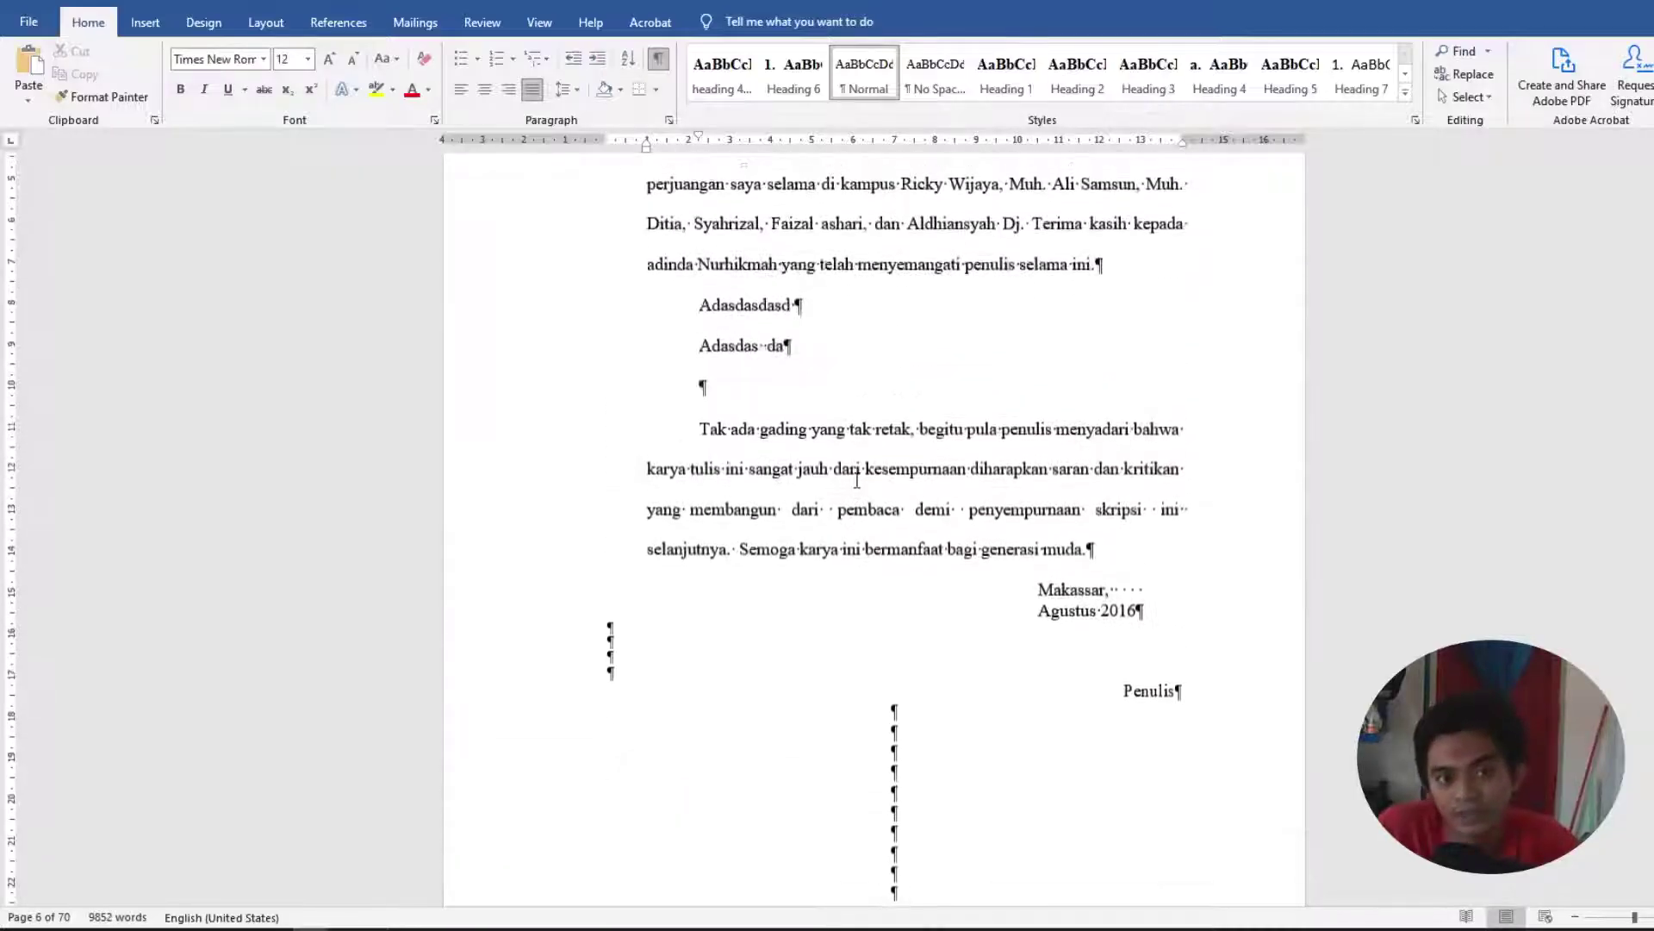
key(BackSpace)
key(BackSpace)
key(BackSpace)
key(BackSpace)
key(BackSpace)
key(BackSpace)
key(BackSpace)
key(BackSpace)
key(BackSpace)
key(BackSpace)
key(BackSpace)
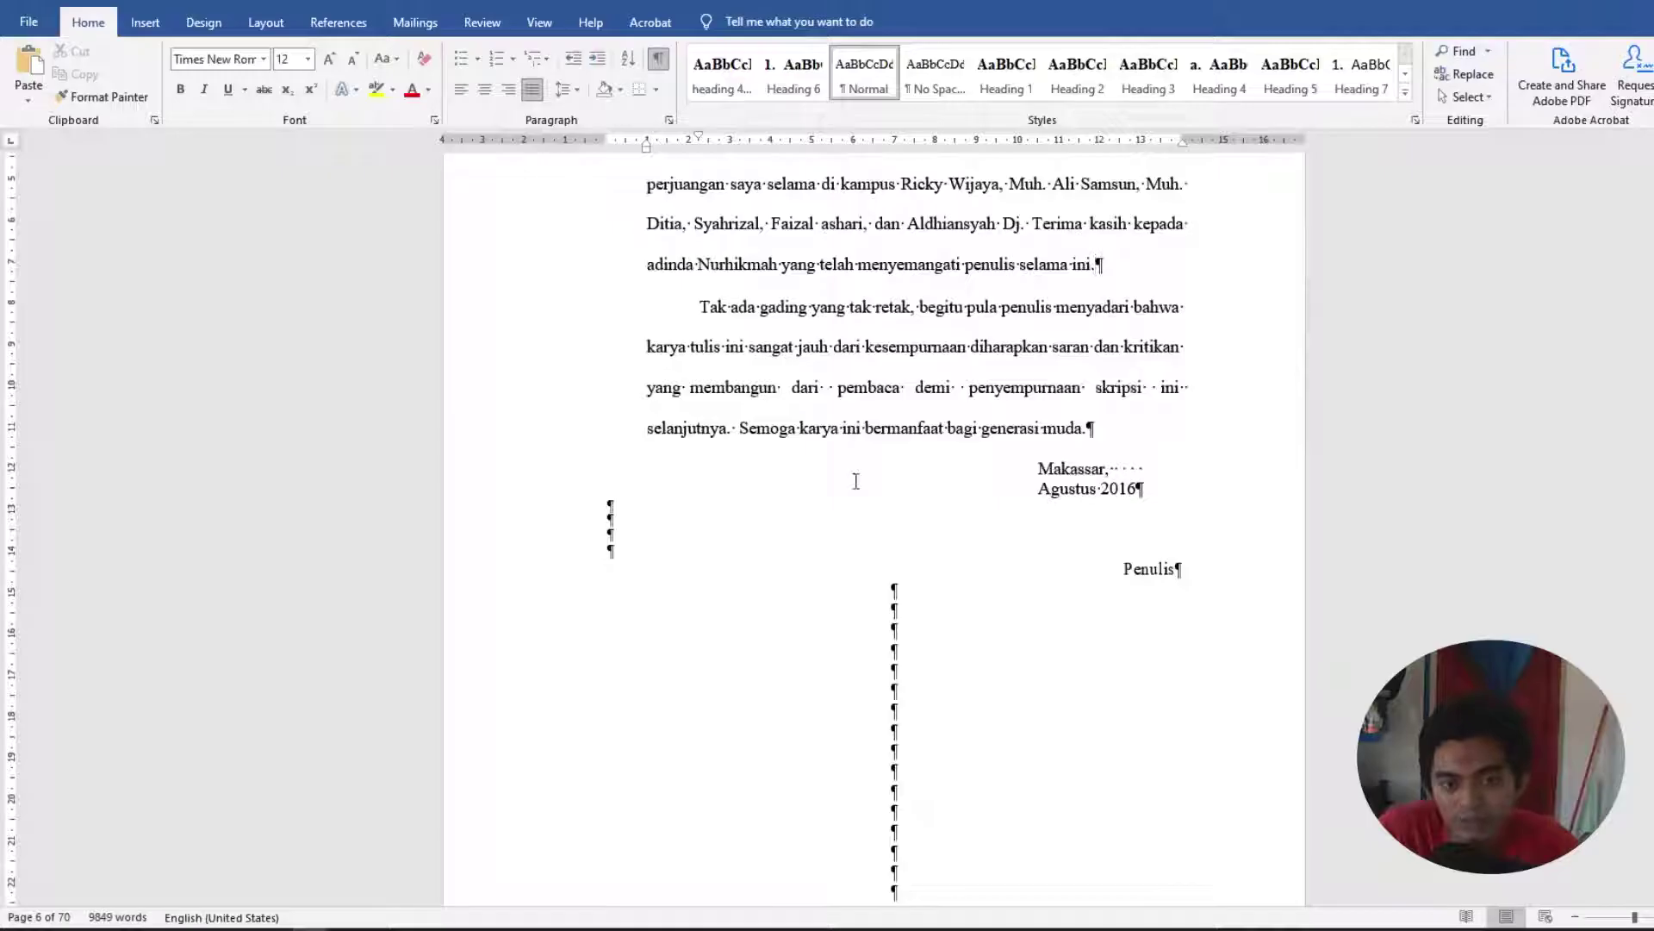
Select and delete all the empty paragraphs between "Penulis" and the ABSTRAK heading.
scroll(856, 481, down, 2)
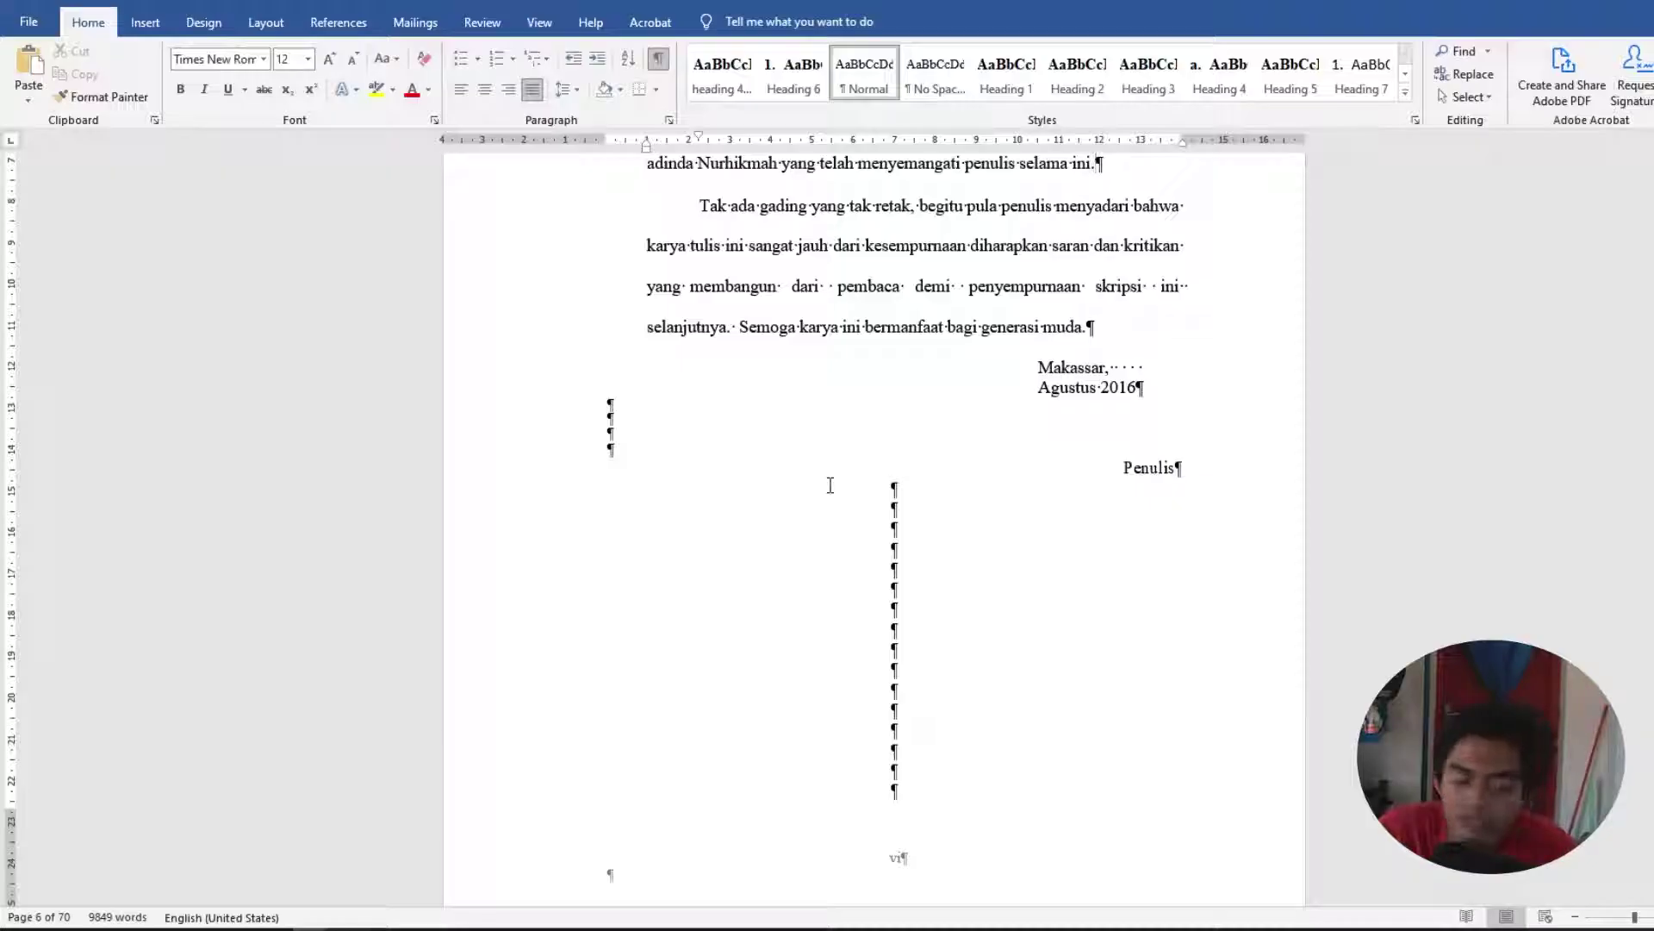
drag(892, 506, 1016, 712)
drag(997, 812, 805, 520)
scroll(998, 576, down, 5)
scroll(1002, 589, up, 4)
scroll(1002, 589, up, 2)
key(Delete)
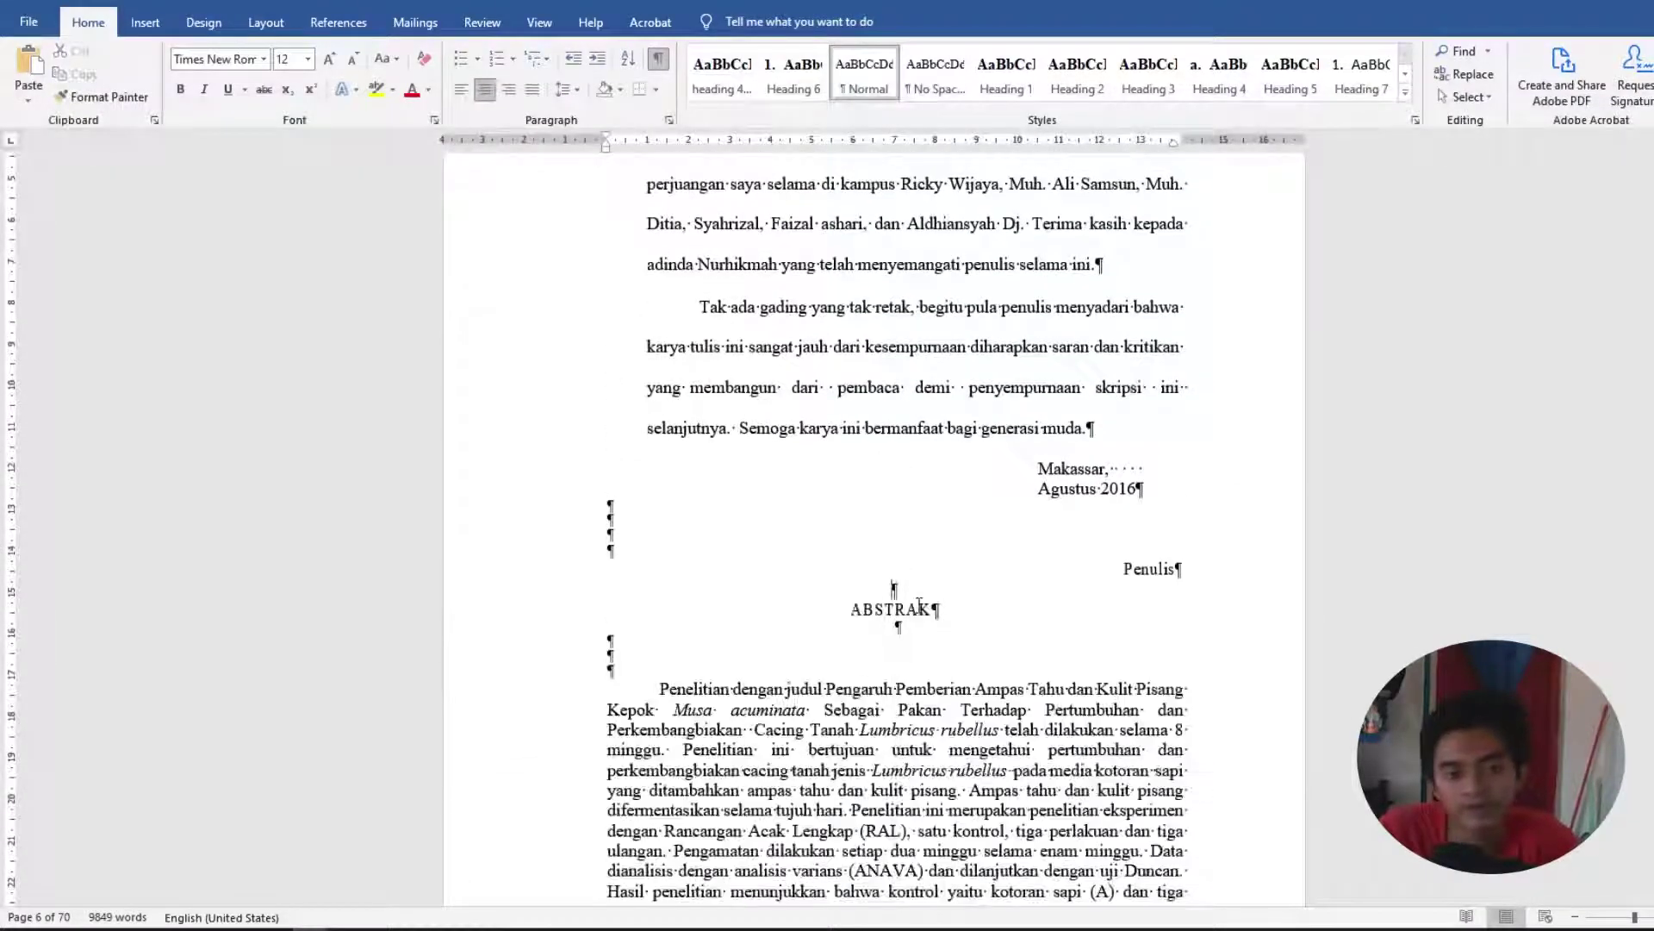
key(Delete)
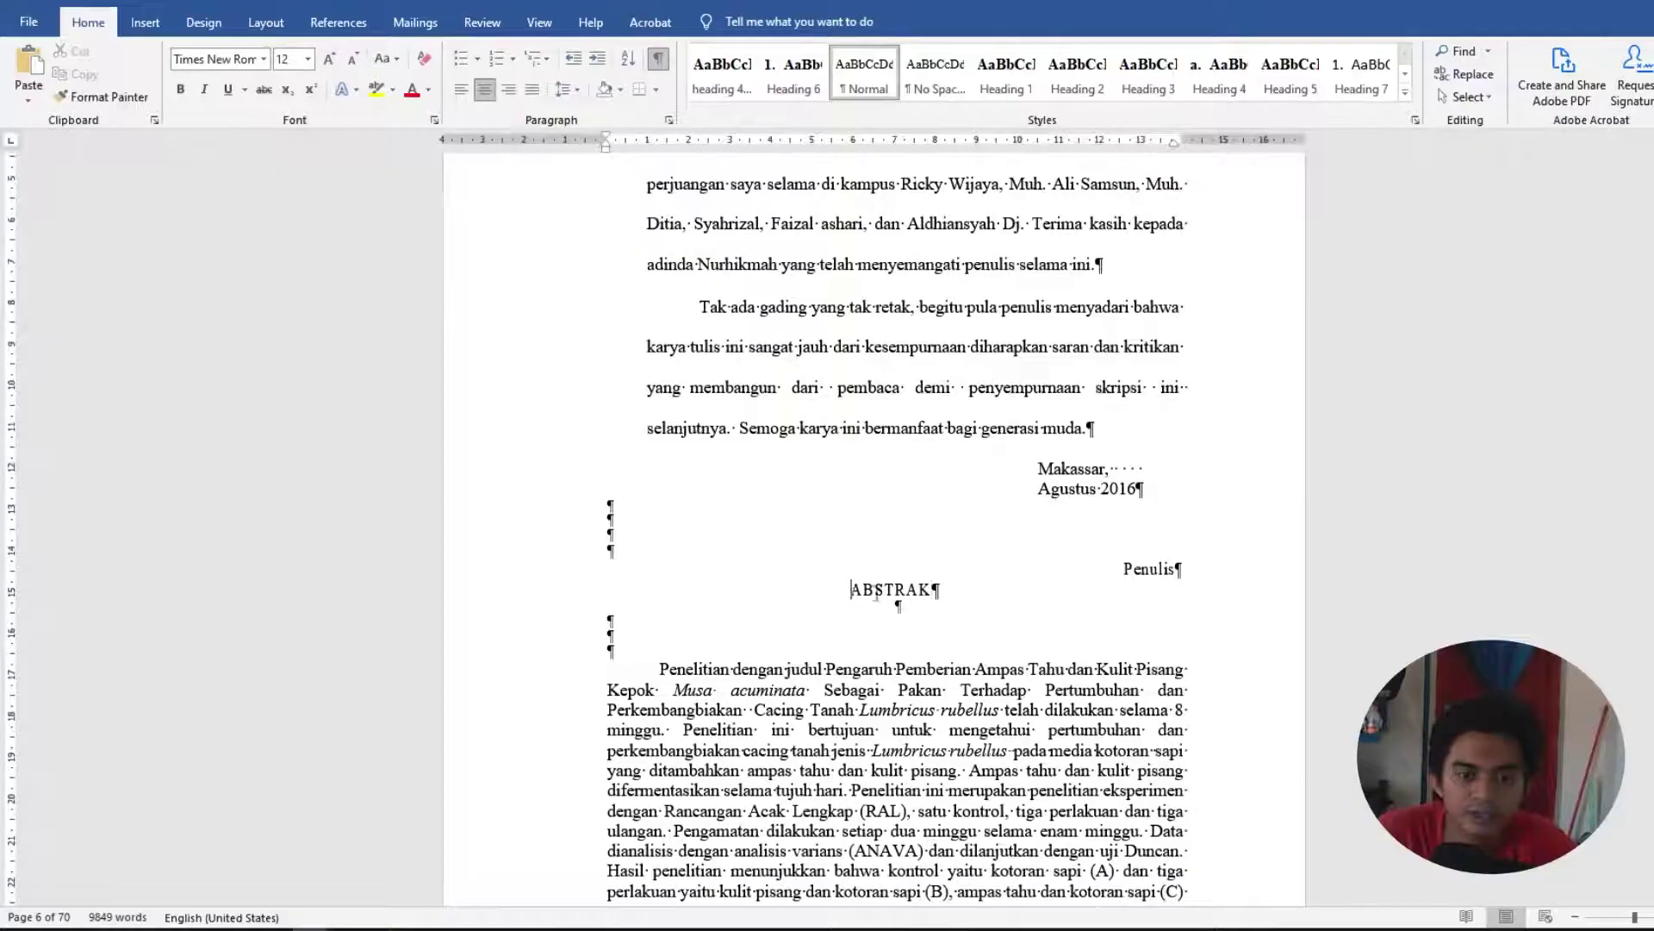
Review the last page of the foreword and the start of the ABSTRAK section.
scroll(868, 595, down, 1)
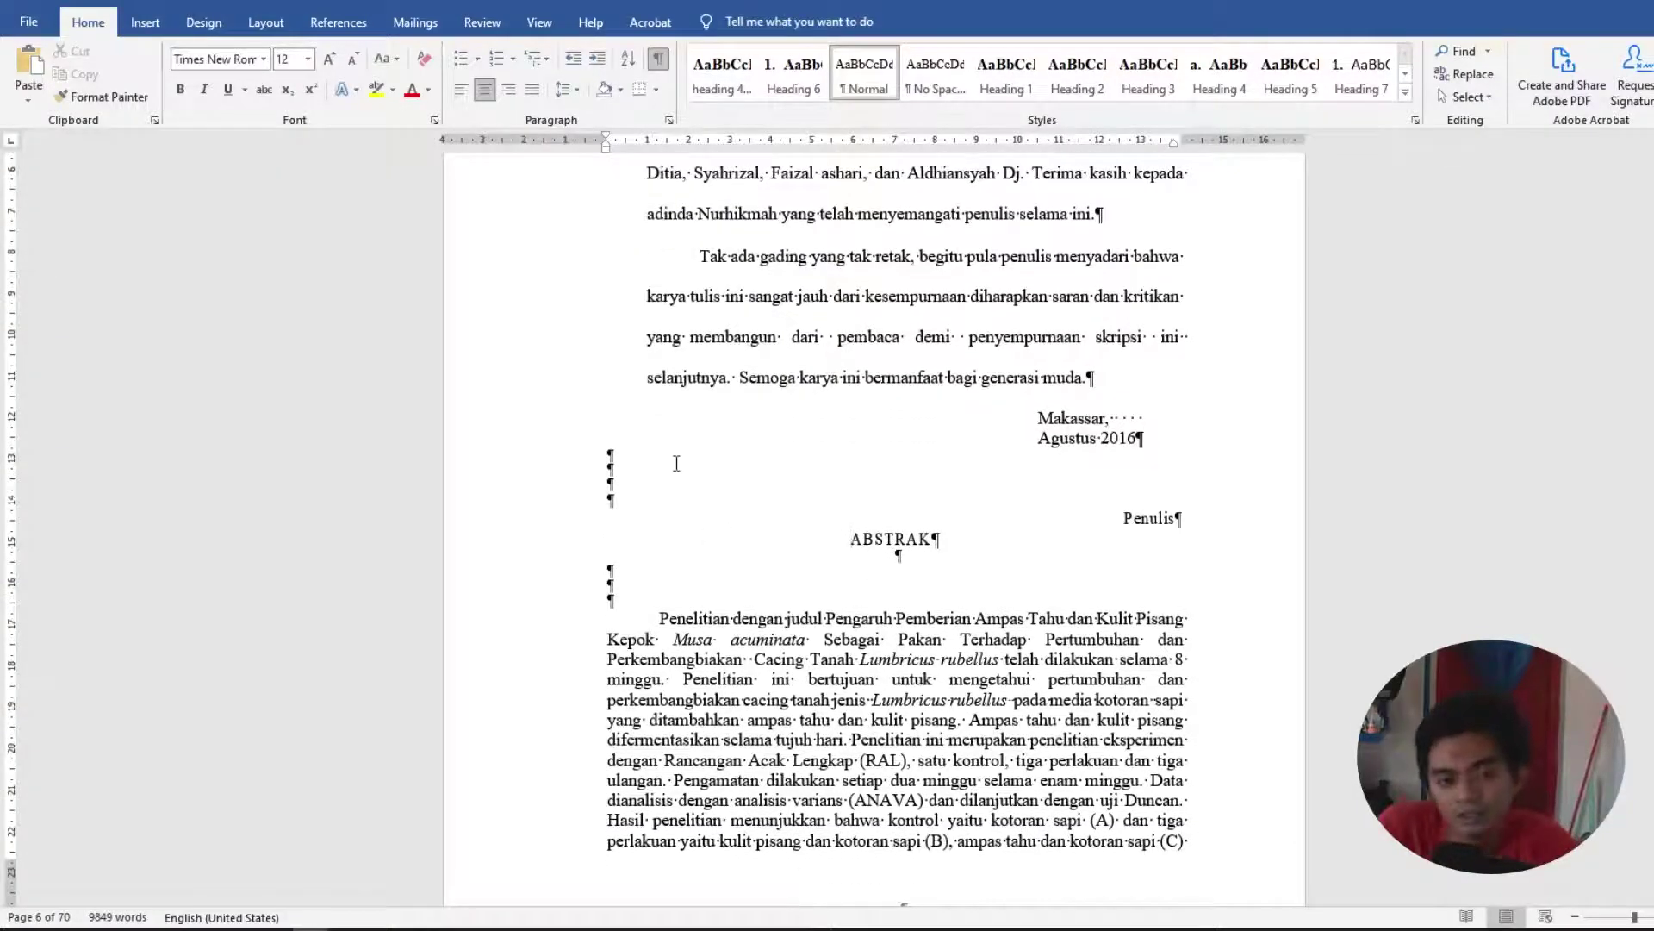
scroll(676, 464, up, 12)
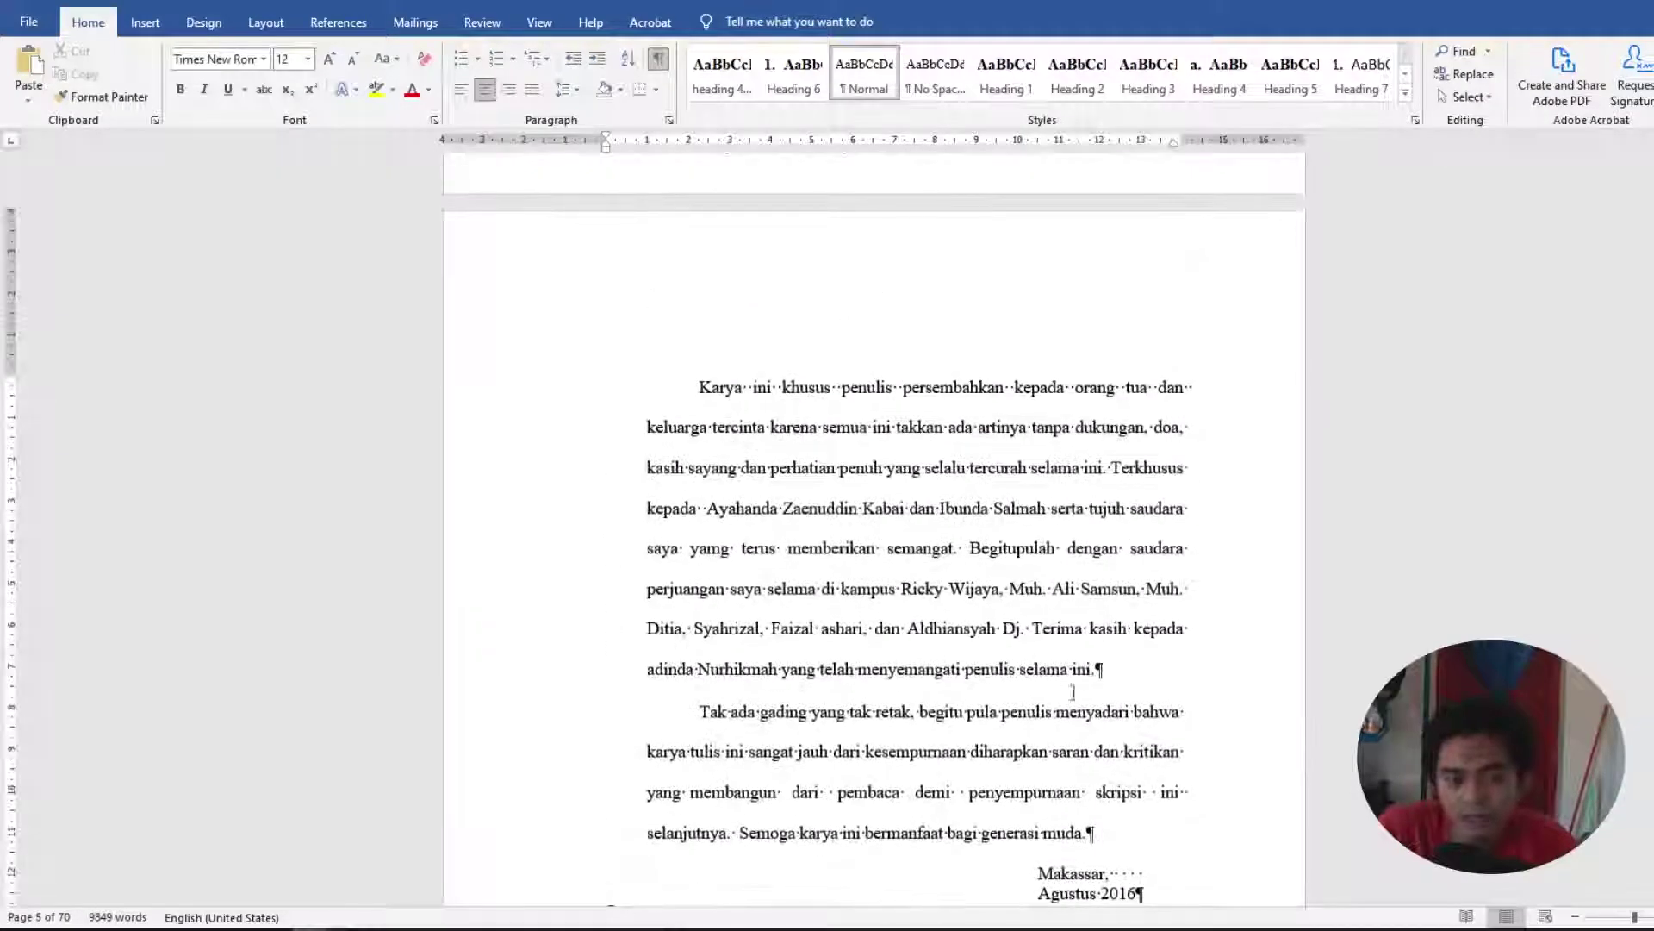
scroll(1120, 433, down, 15)
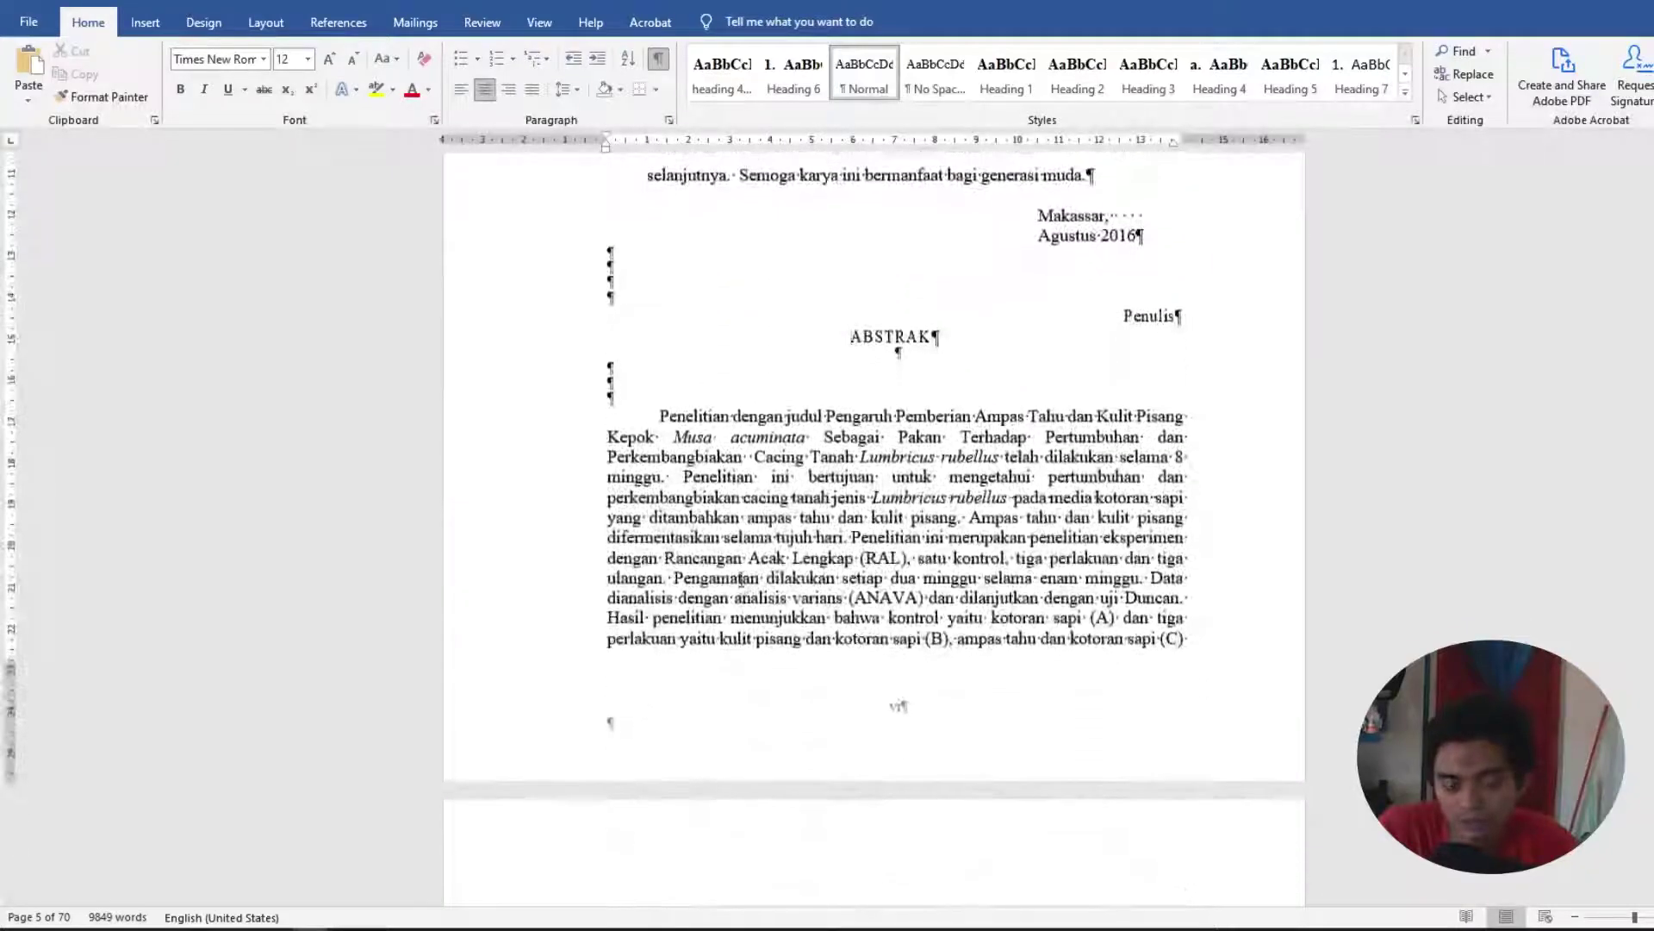
scroll(741, 588, up, 6)
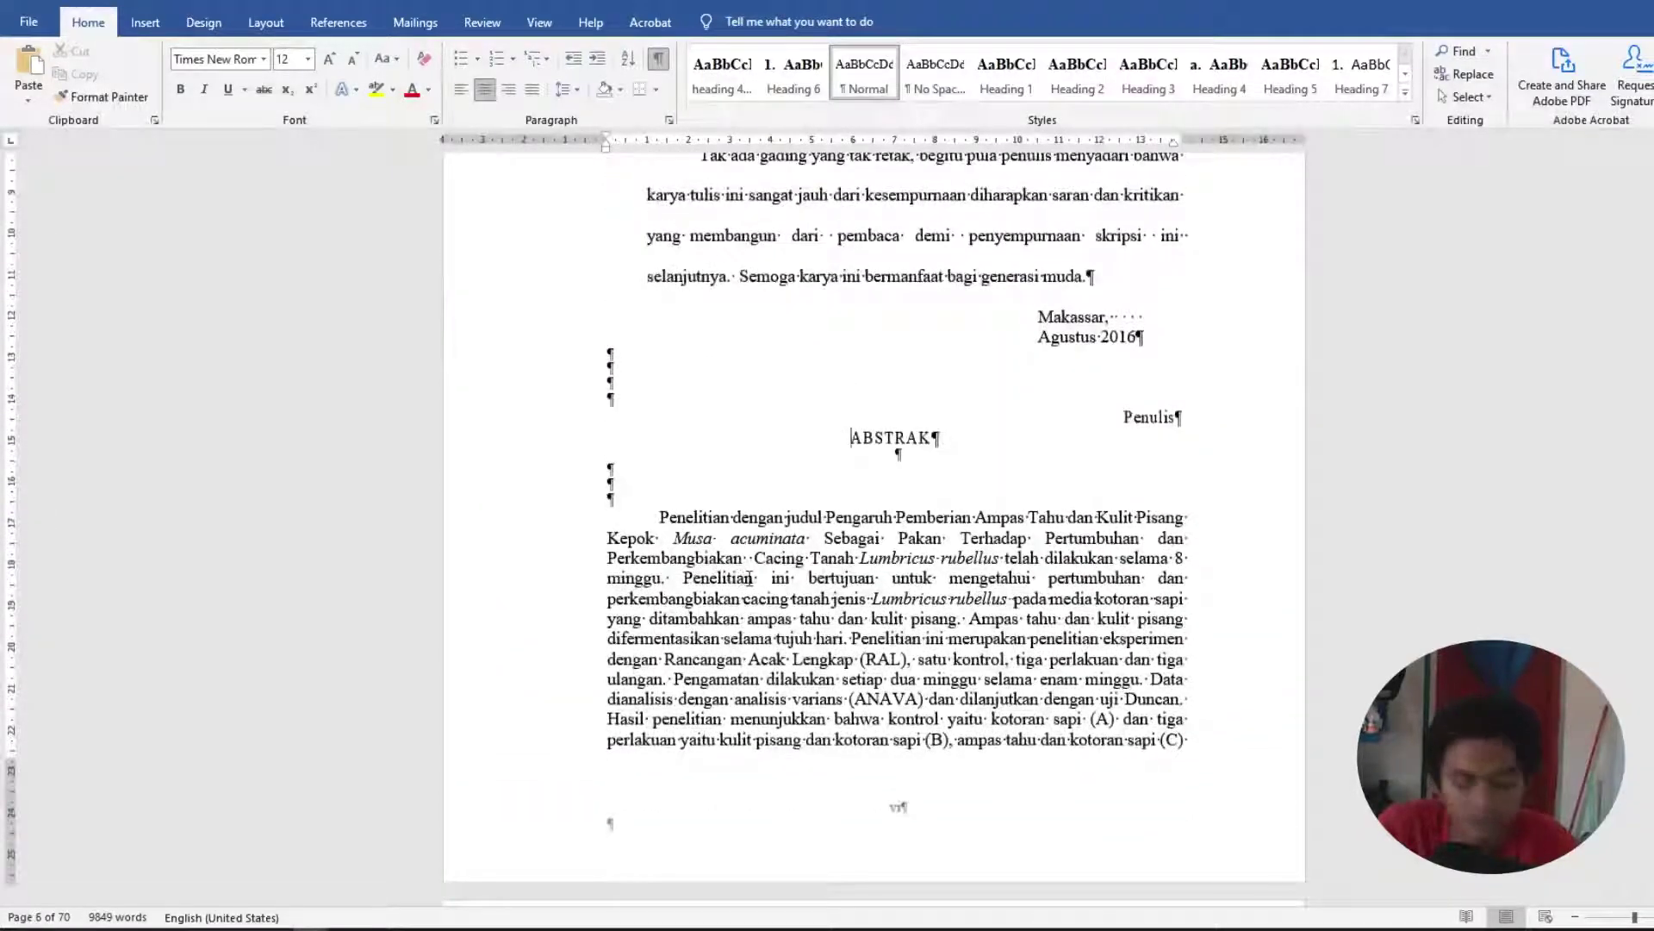
Try a page break directly before the ABSTRAK heading and delete it again.
key(ctrl+Return)
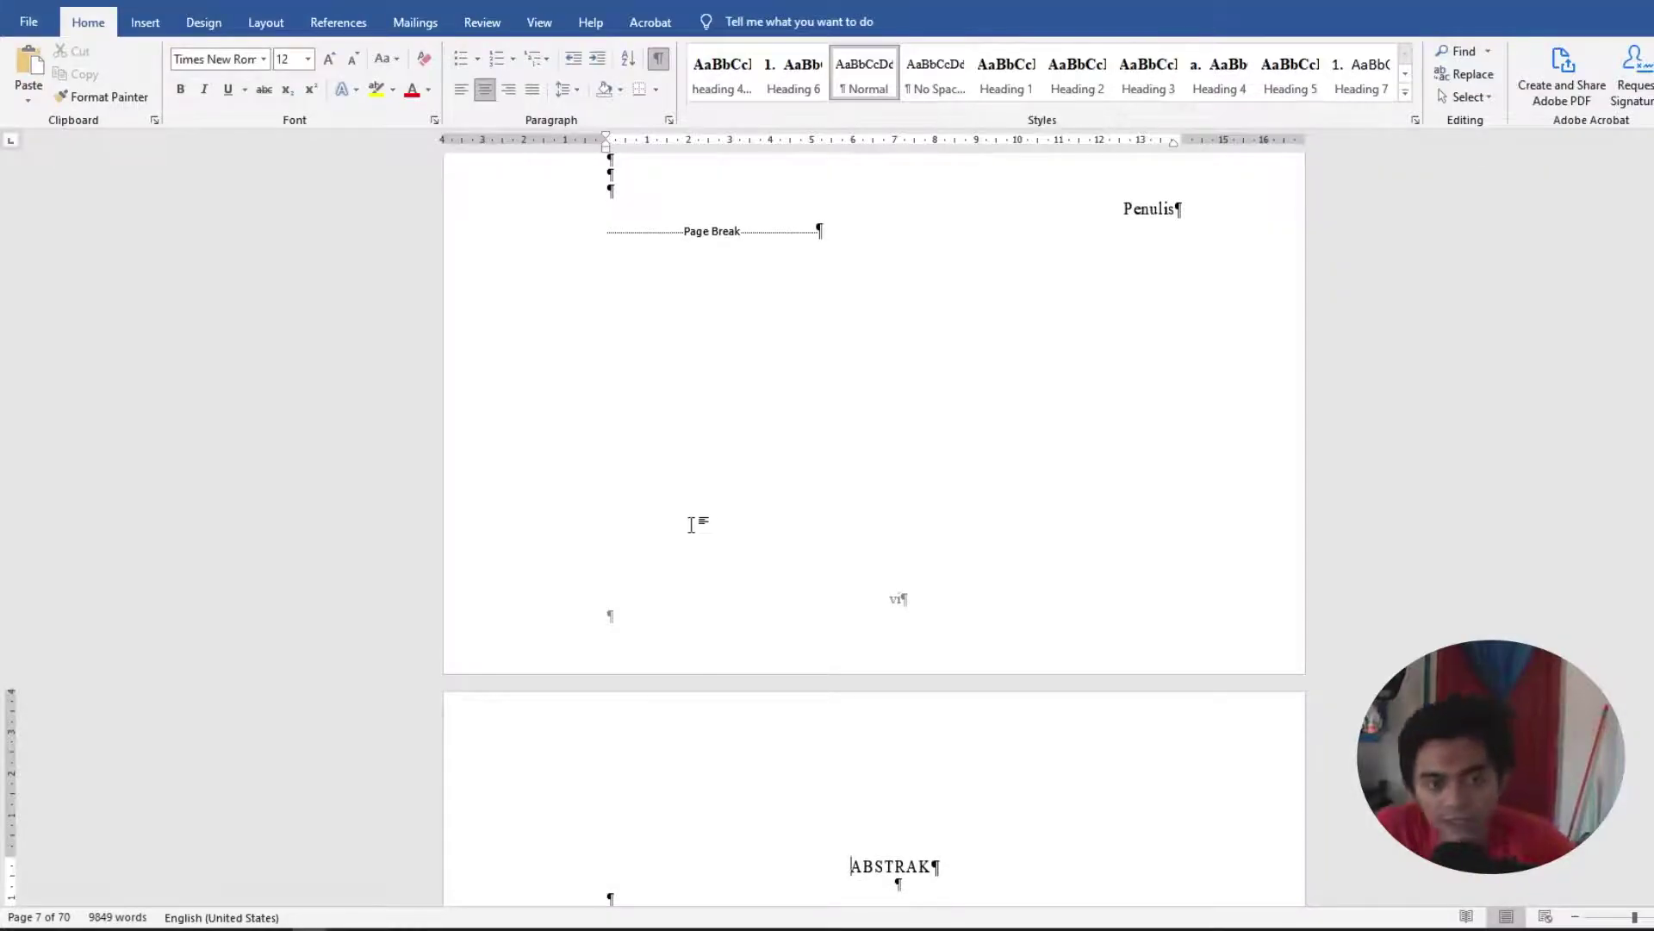
scroll(807, 544, up, 4)
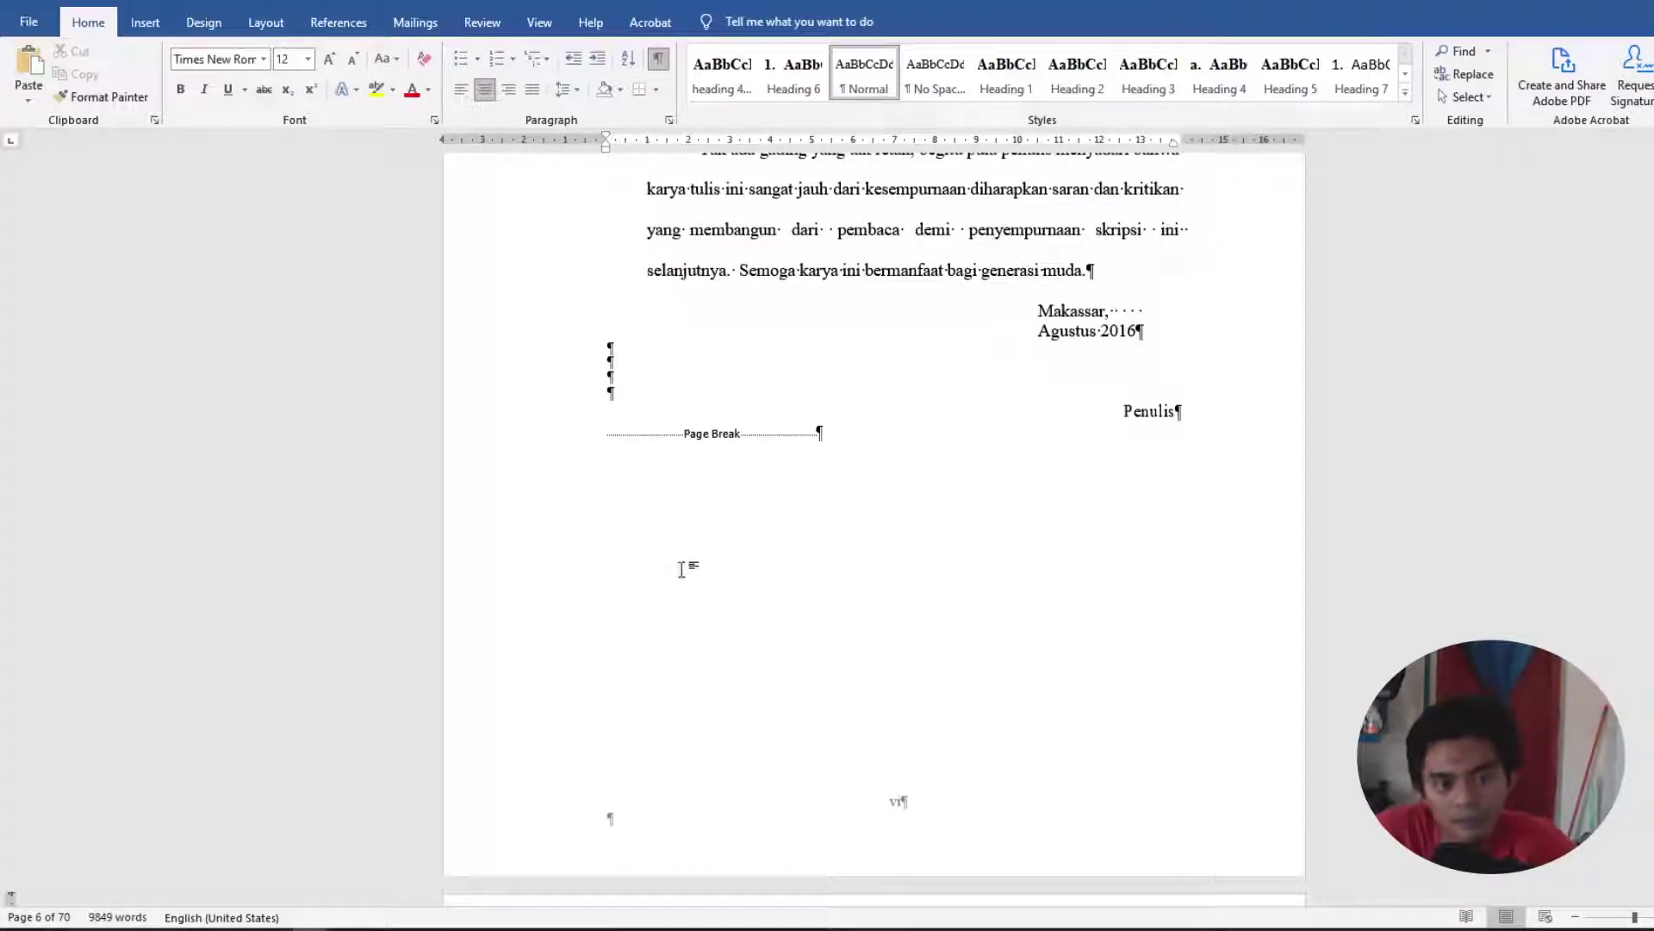
key(BackSpace)
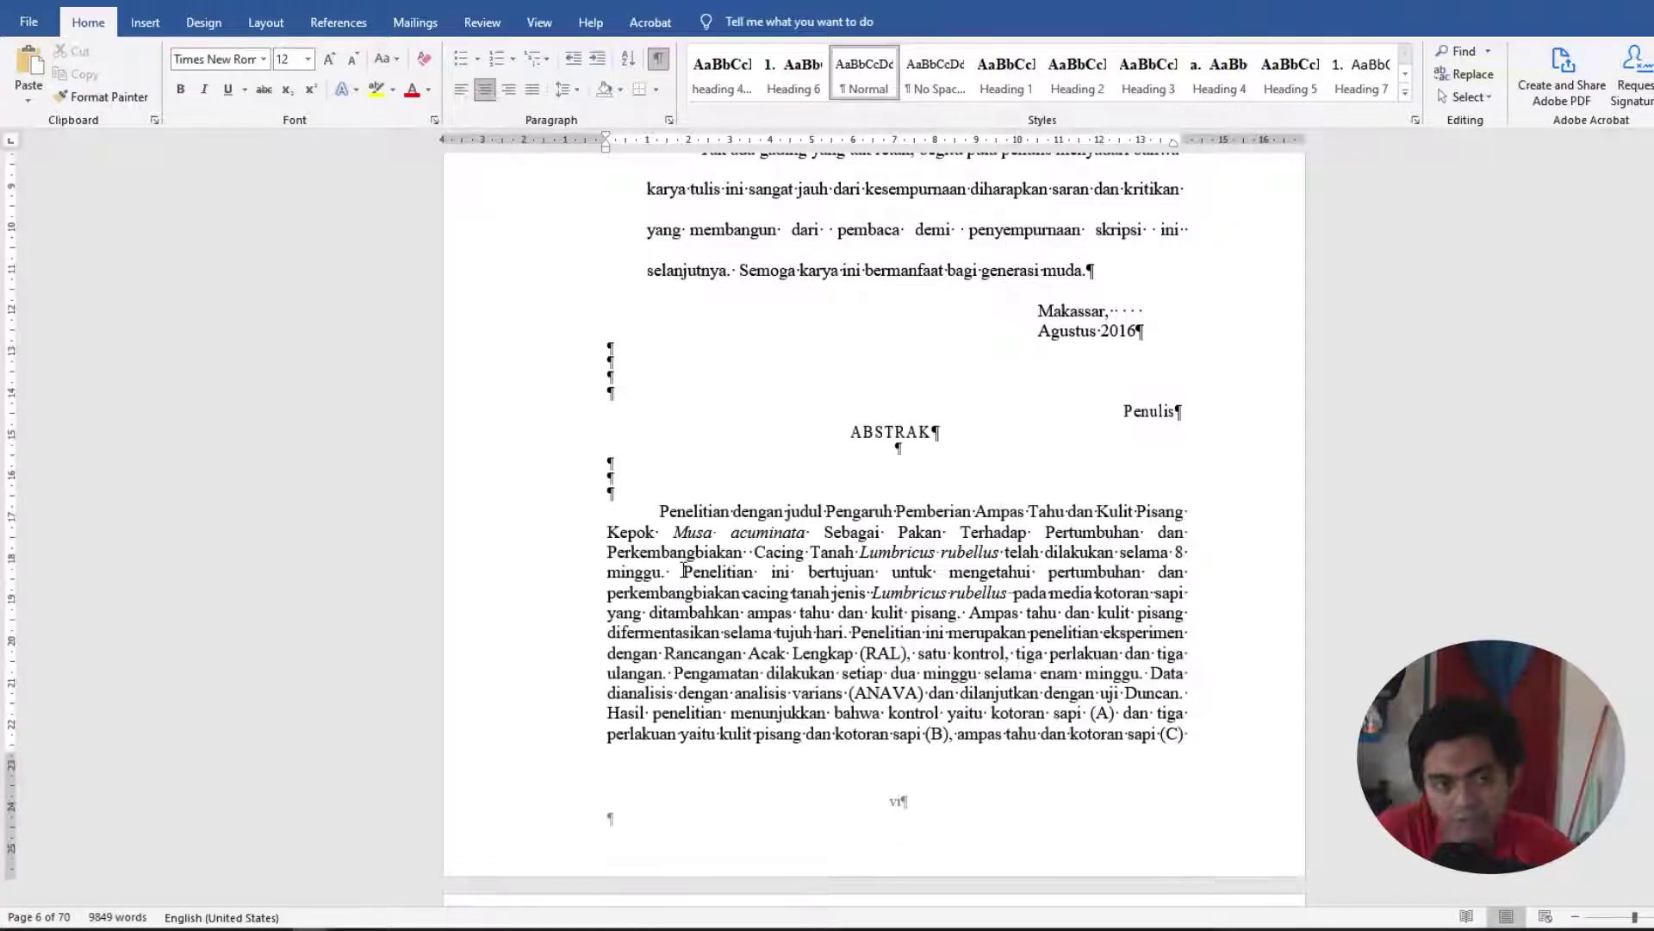
Insert a page break before the ABSTRAK heading with the Page Break command, check the foreword page and undo the insertion.
click(145, 22)
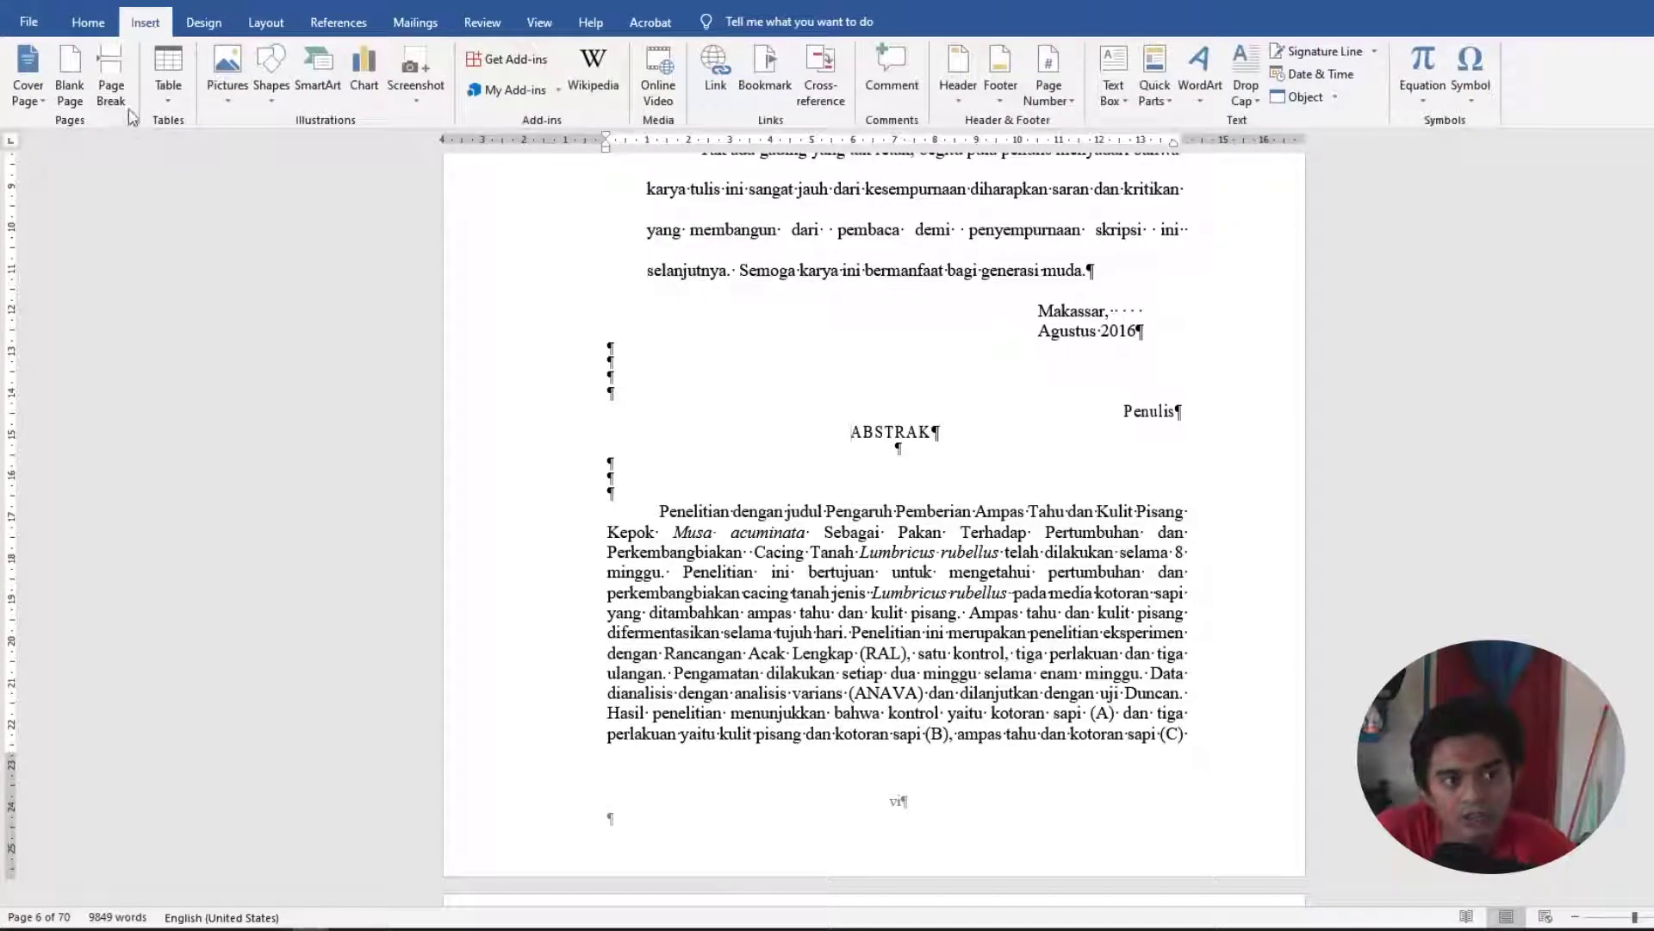
click(110, 90)
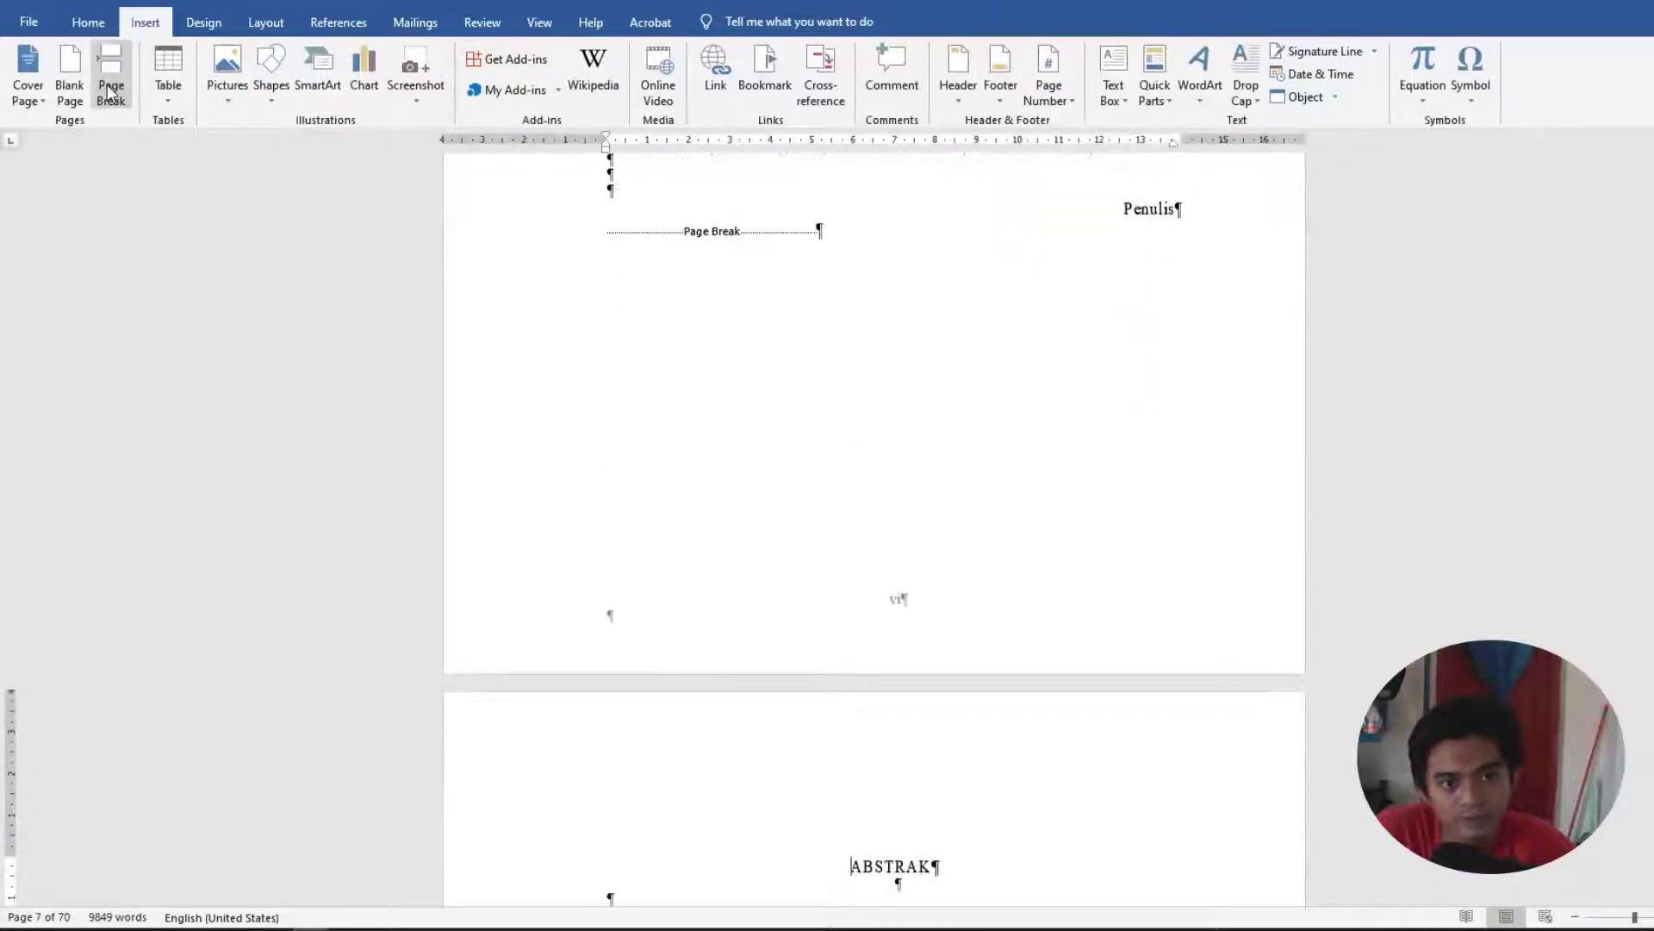
scroll(1127, 629, up, 5)
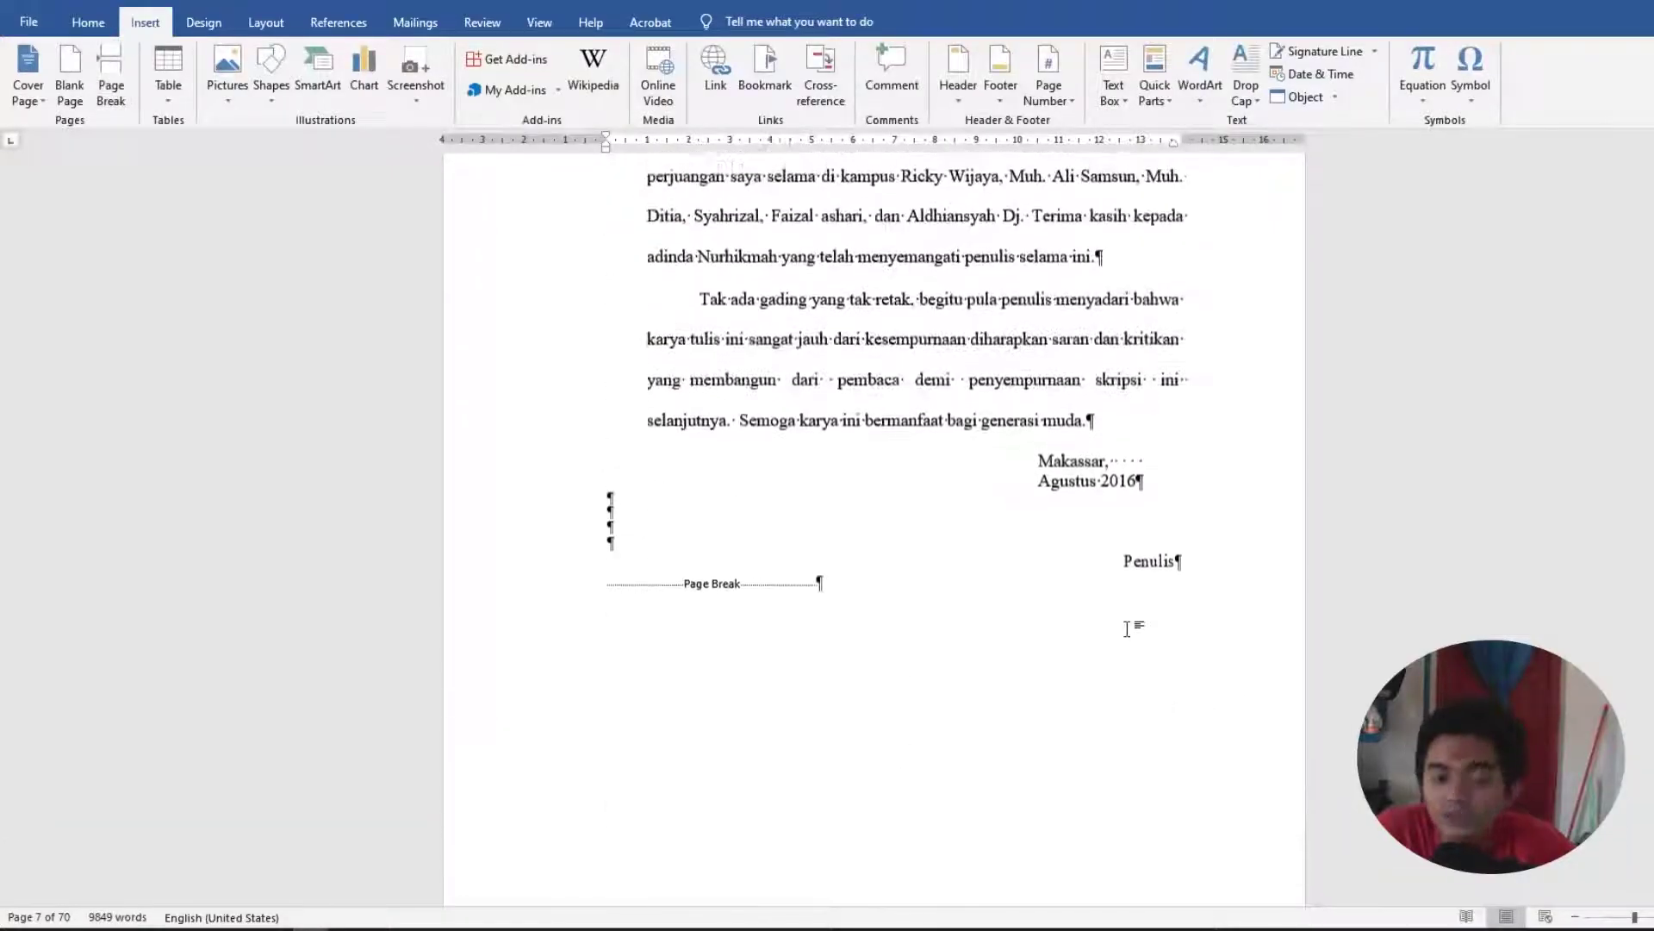
key(ctrl+z)
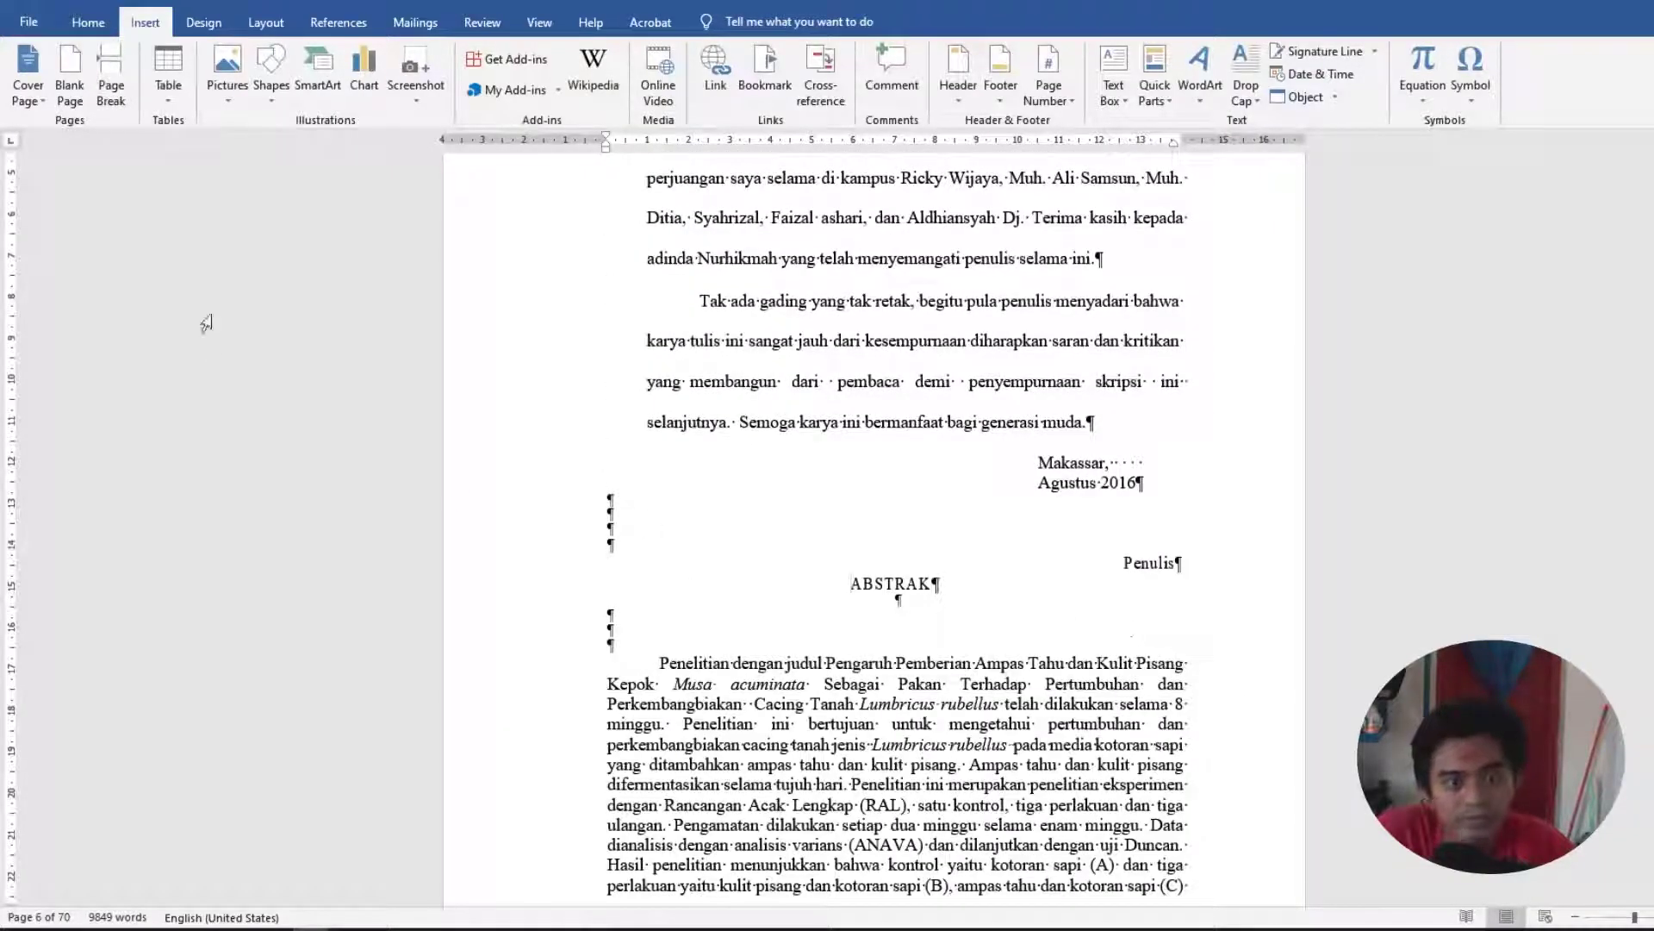
Try the page option of the Breaks command before the ABSTRAK heading and undo it.
click(266, 22)
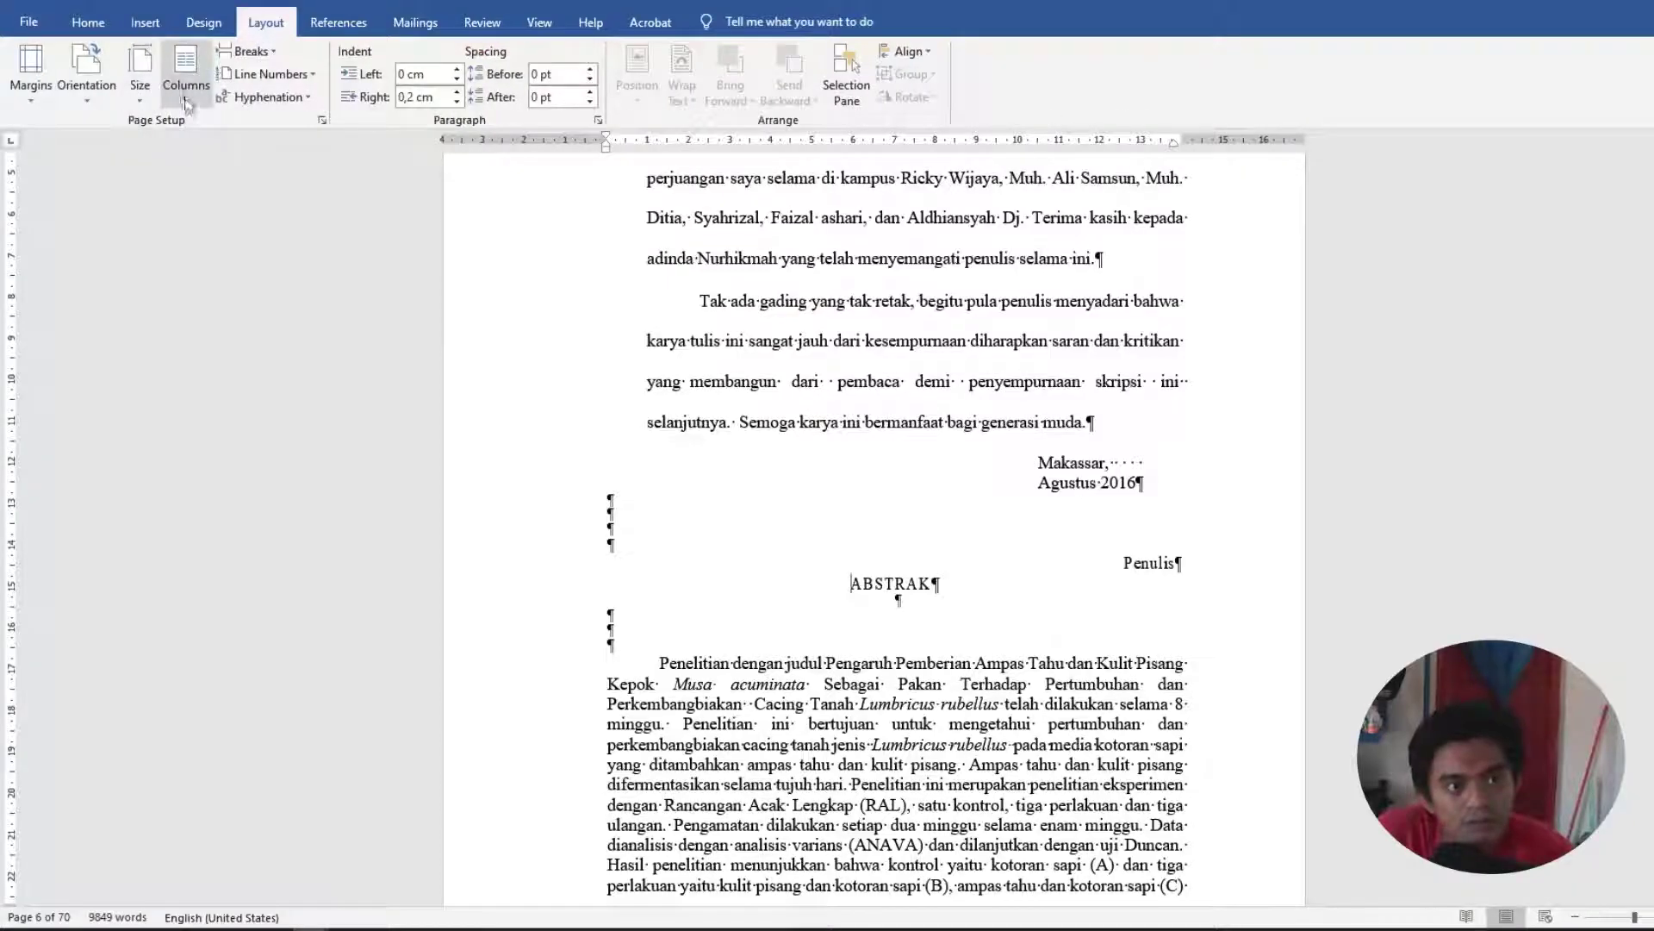
click(246, 51)
click(259, 159)
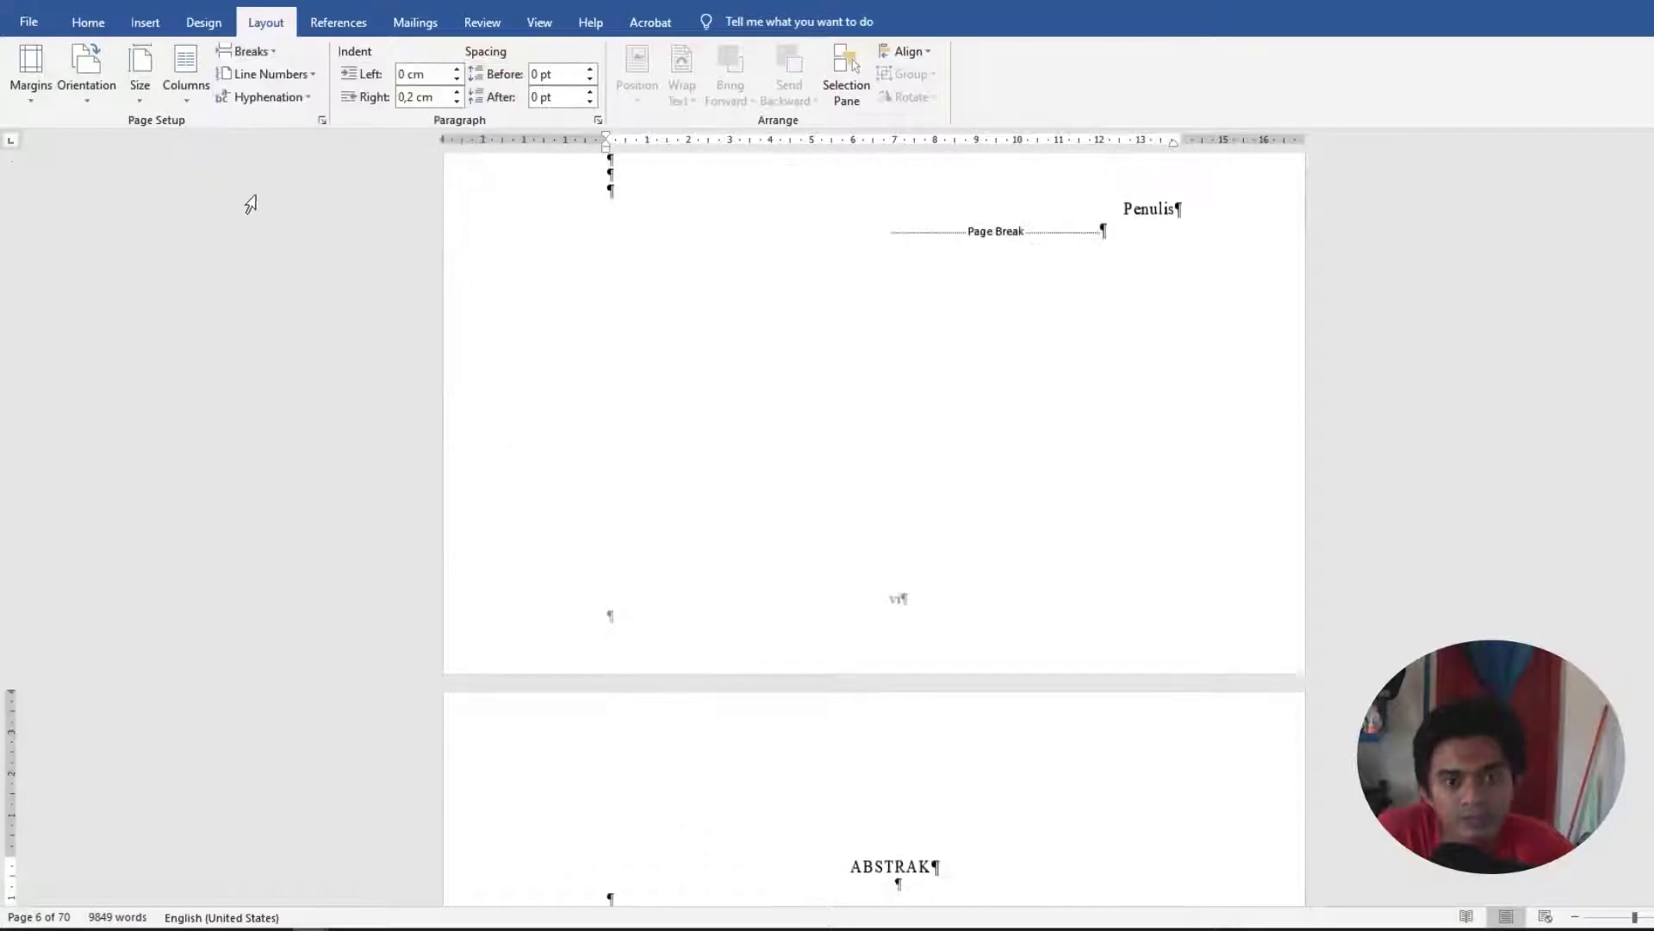
key(ctrl+z)
Repeat the Page Break command before the ABSTRAK heading and undo the inserted break.
click(144, 23)
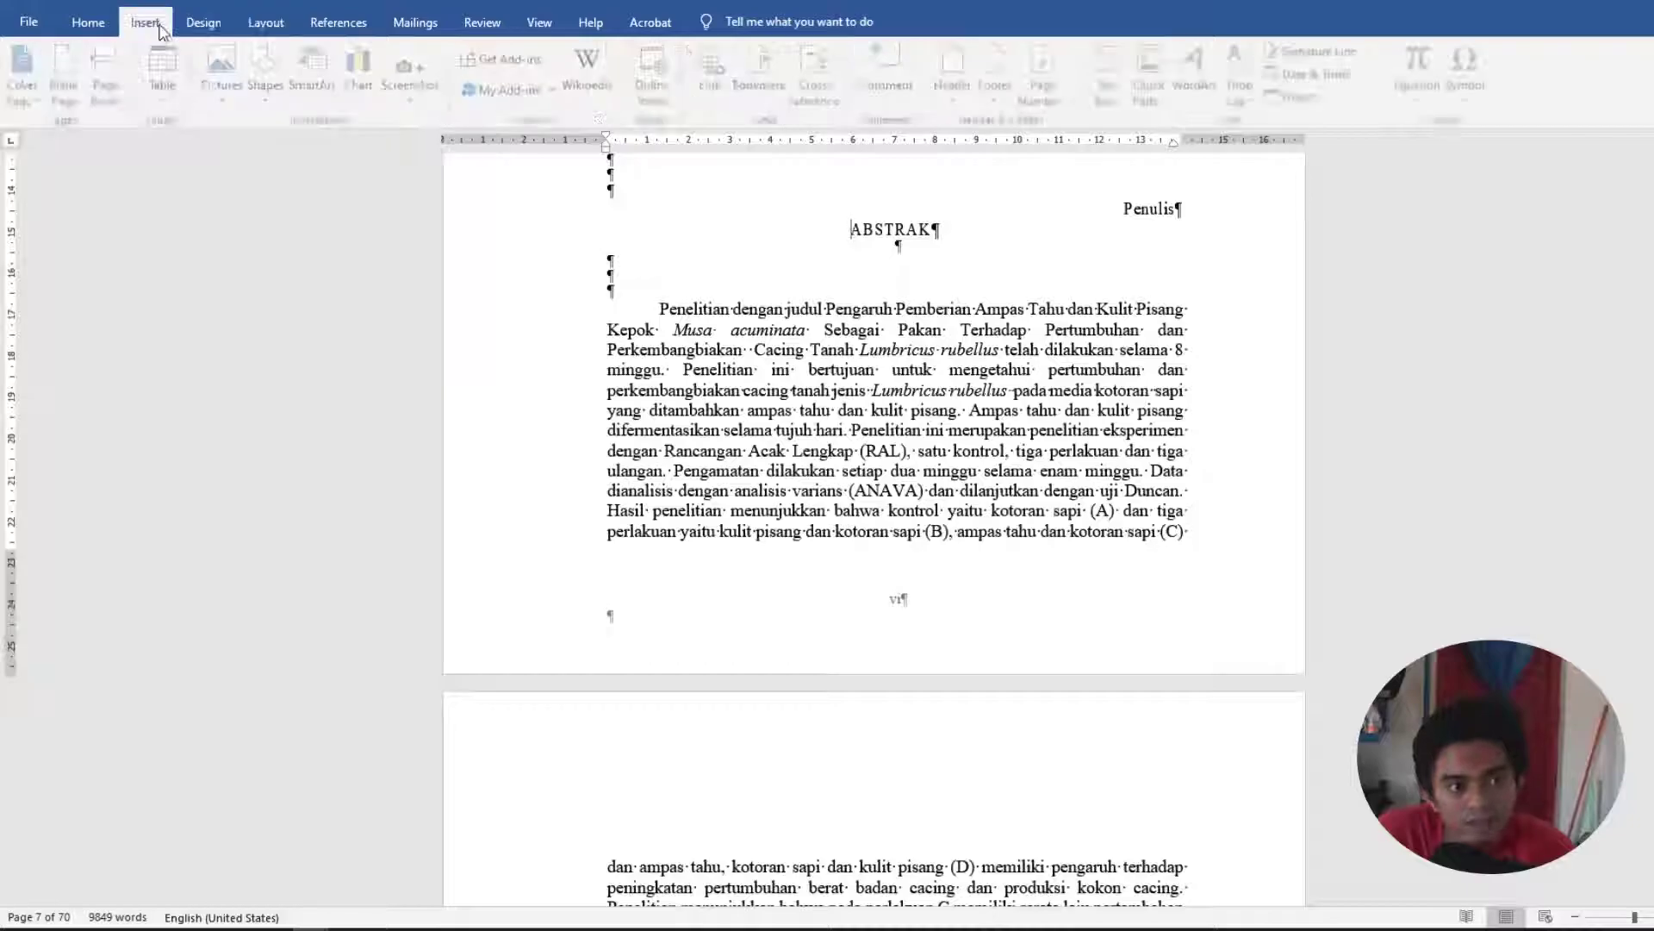
click(110, 82)
key(ctrl+z)
scroll(250, 251, up, 2)
Try inserting a blank page directly before the ABSTRAK heading and undo it.
click(28, 91)
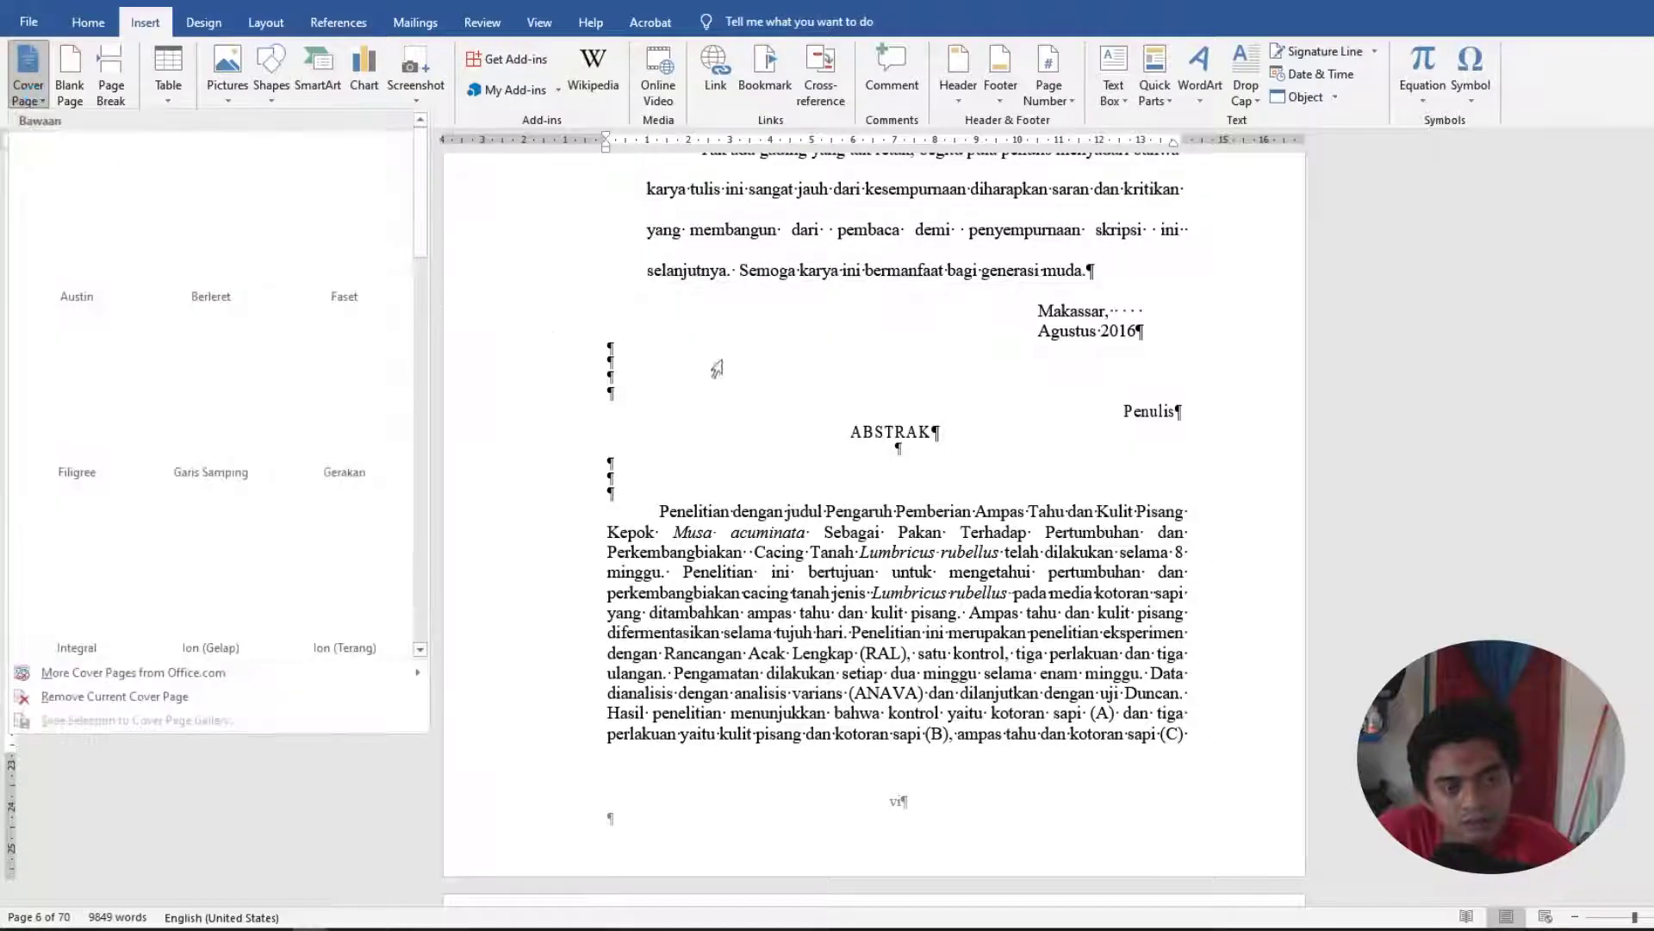
click(852, 430)
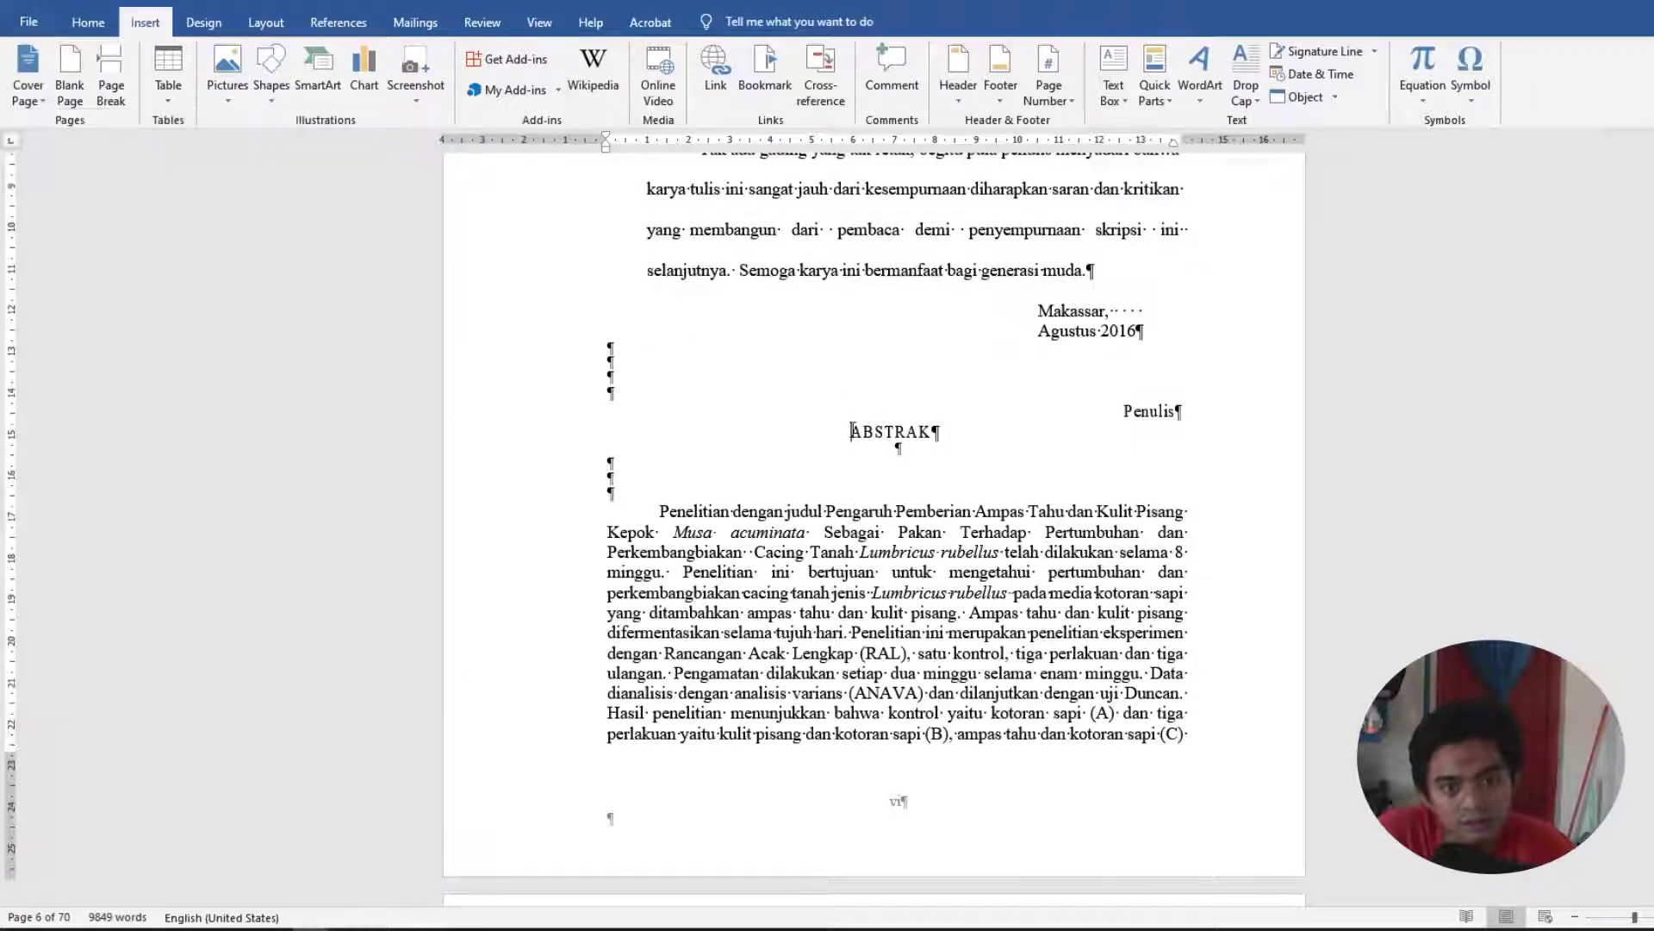
click(111, 82)
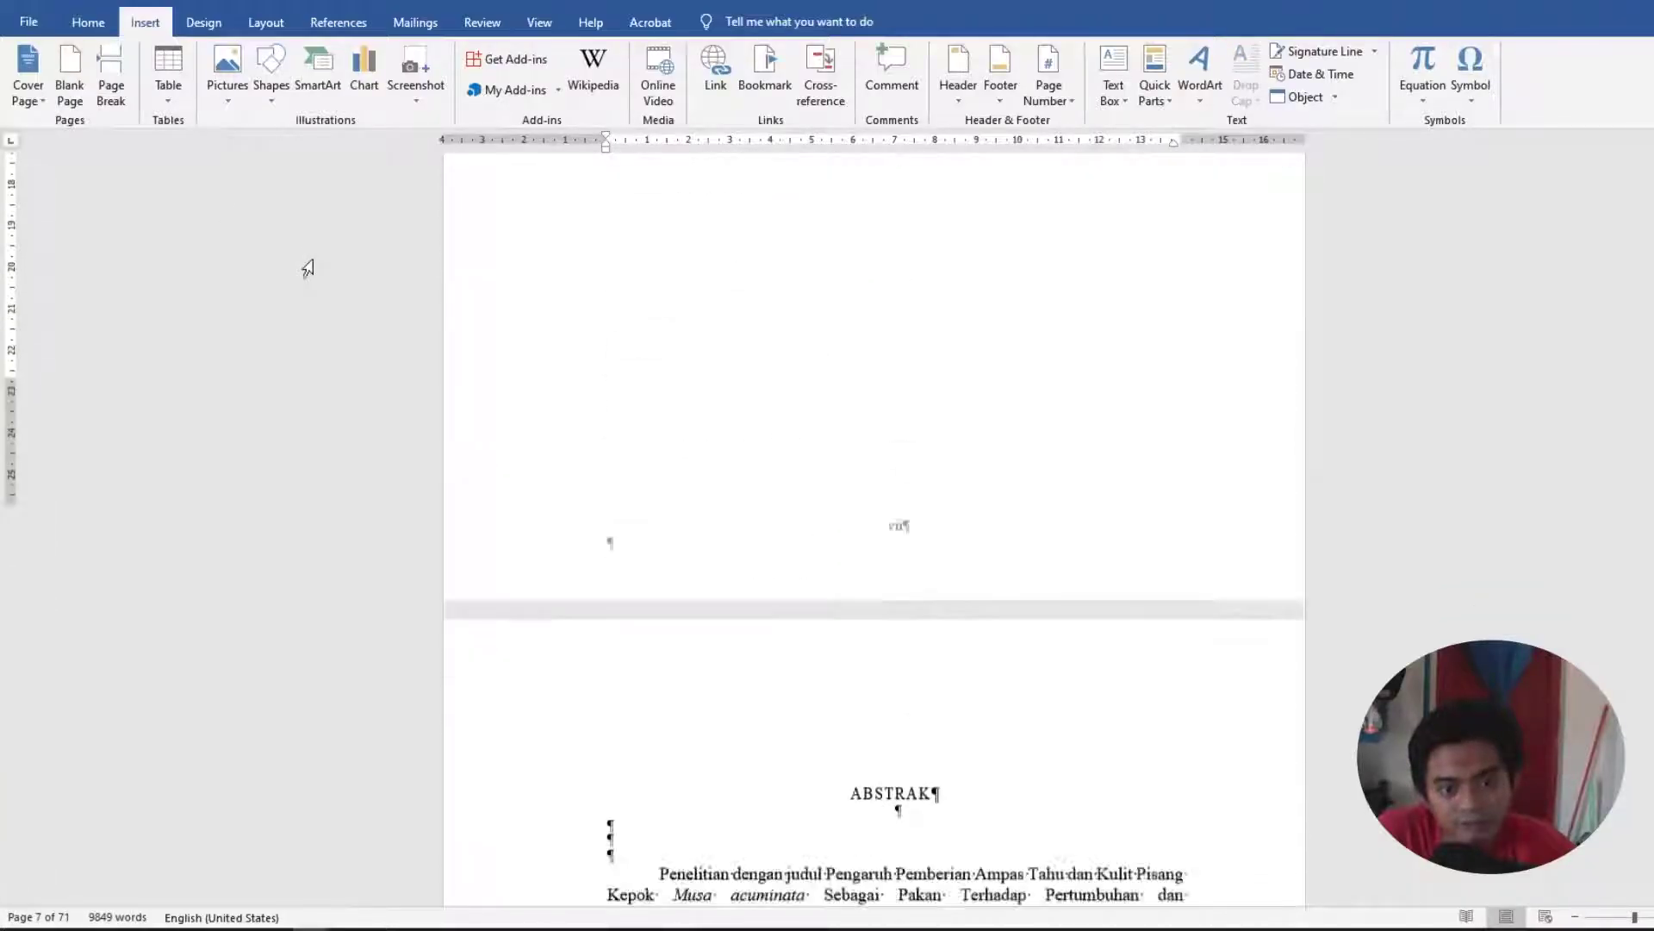
key(ctrl+z)
scroll(417, 259, up, 5)
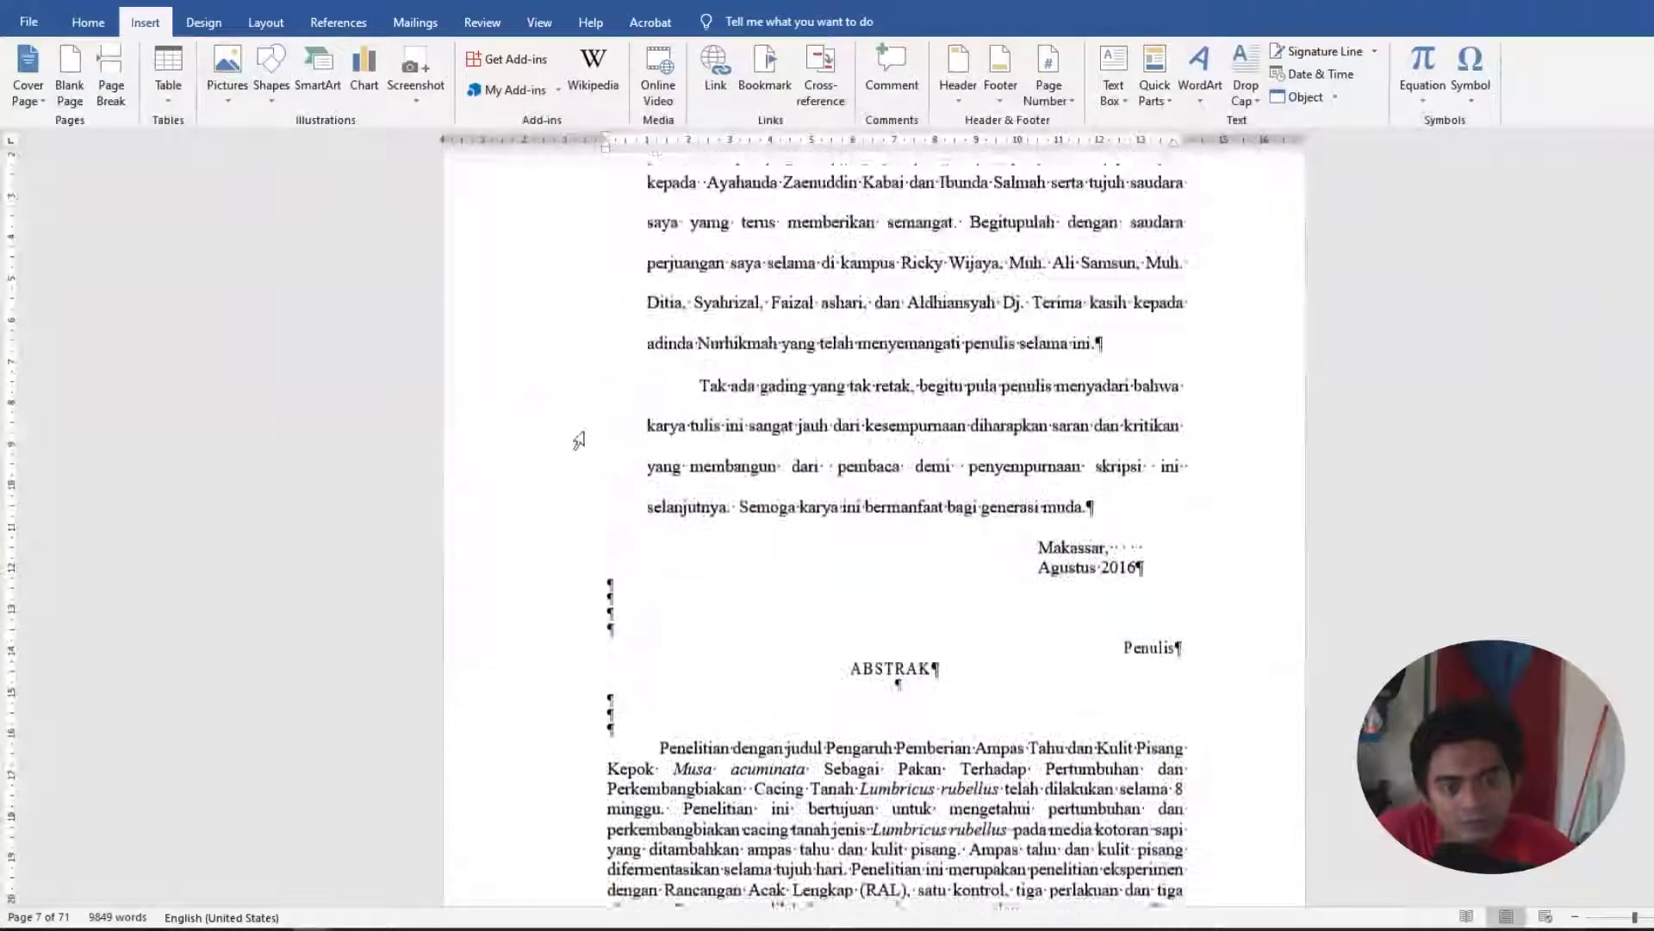
scroll(930, 660, down, 3)
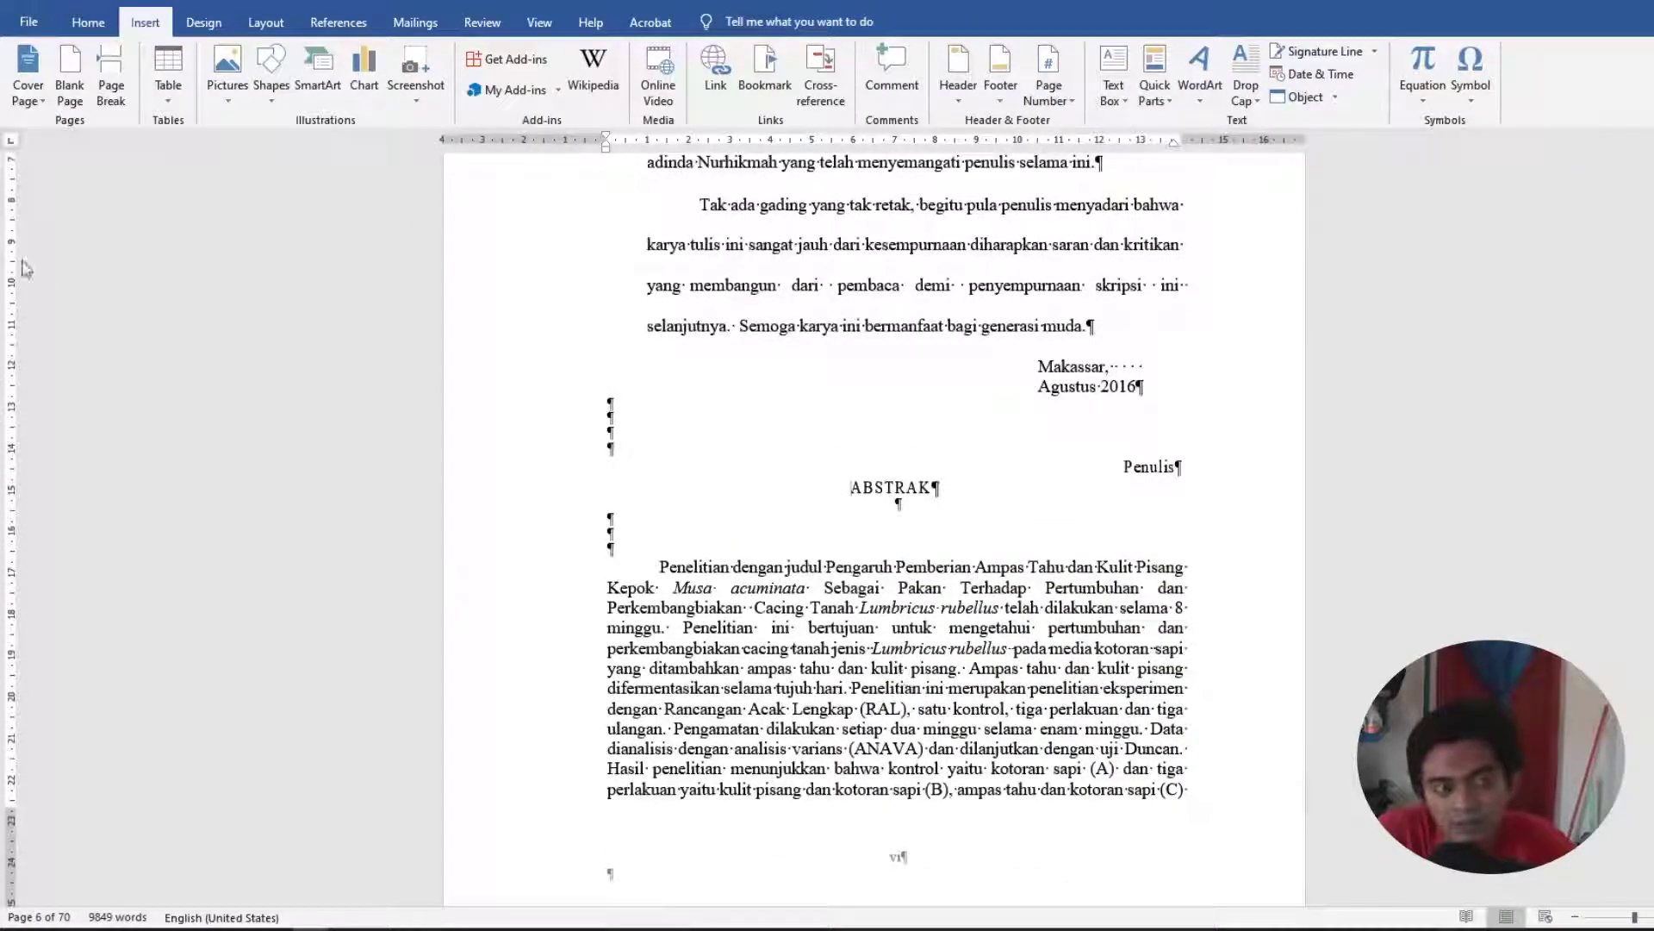
Insert a blank page before ABSTRAK again, inspect the extra page it creates and remove it.
click(70, 86)
scroll(1040, 460, up, 2)
scroll(805, 398, down, 10)
scroll(970, 430, down, 12)
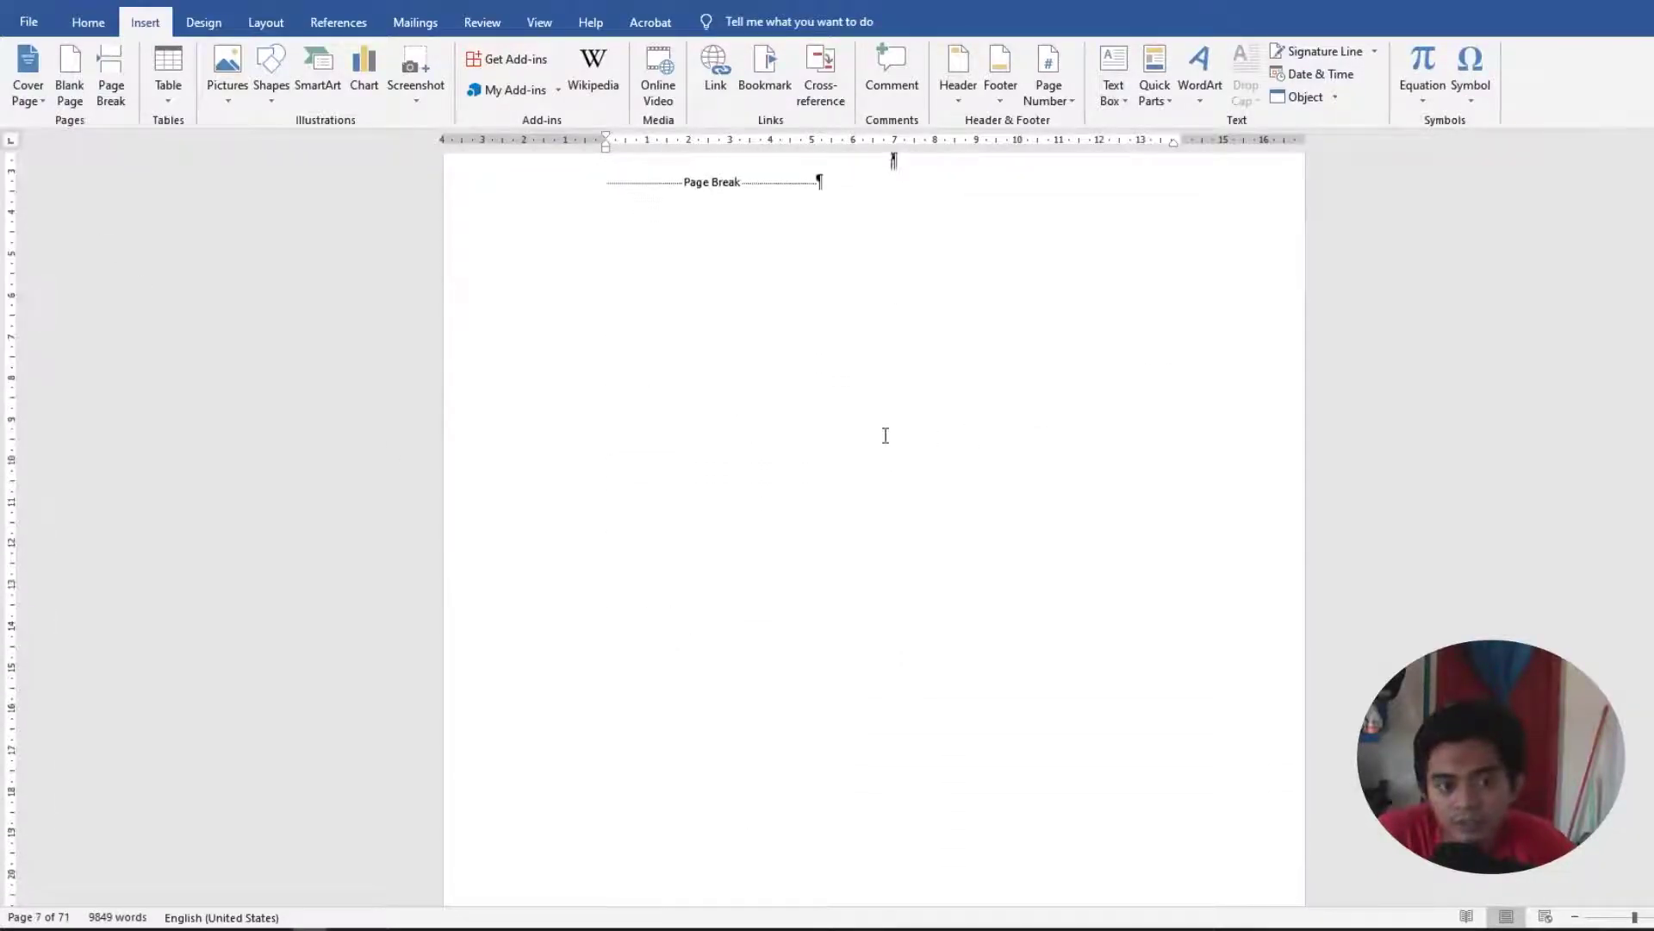
scroll(914, 533, up, 10)
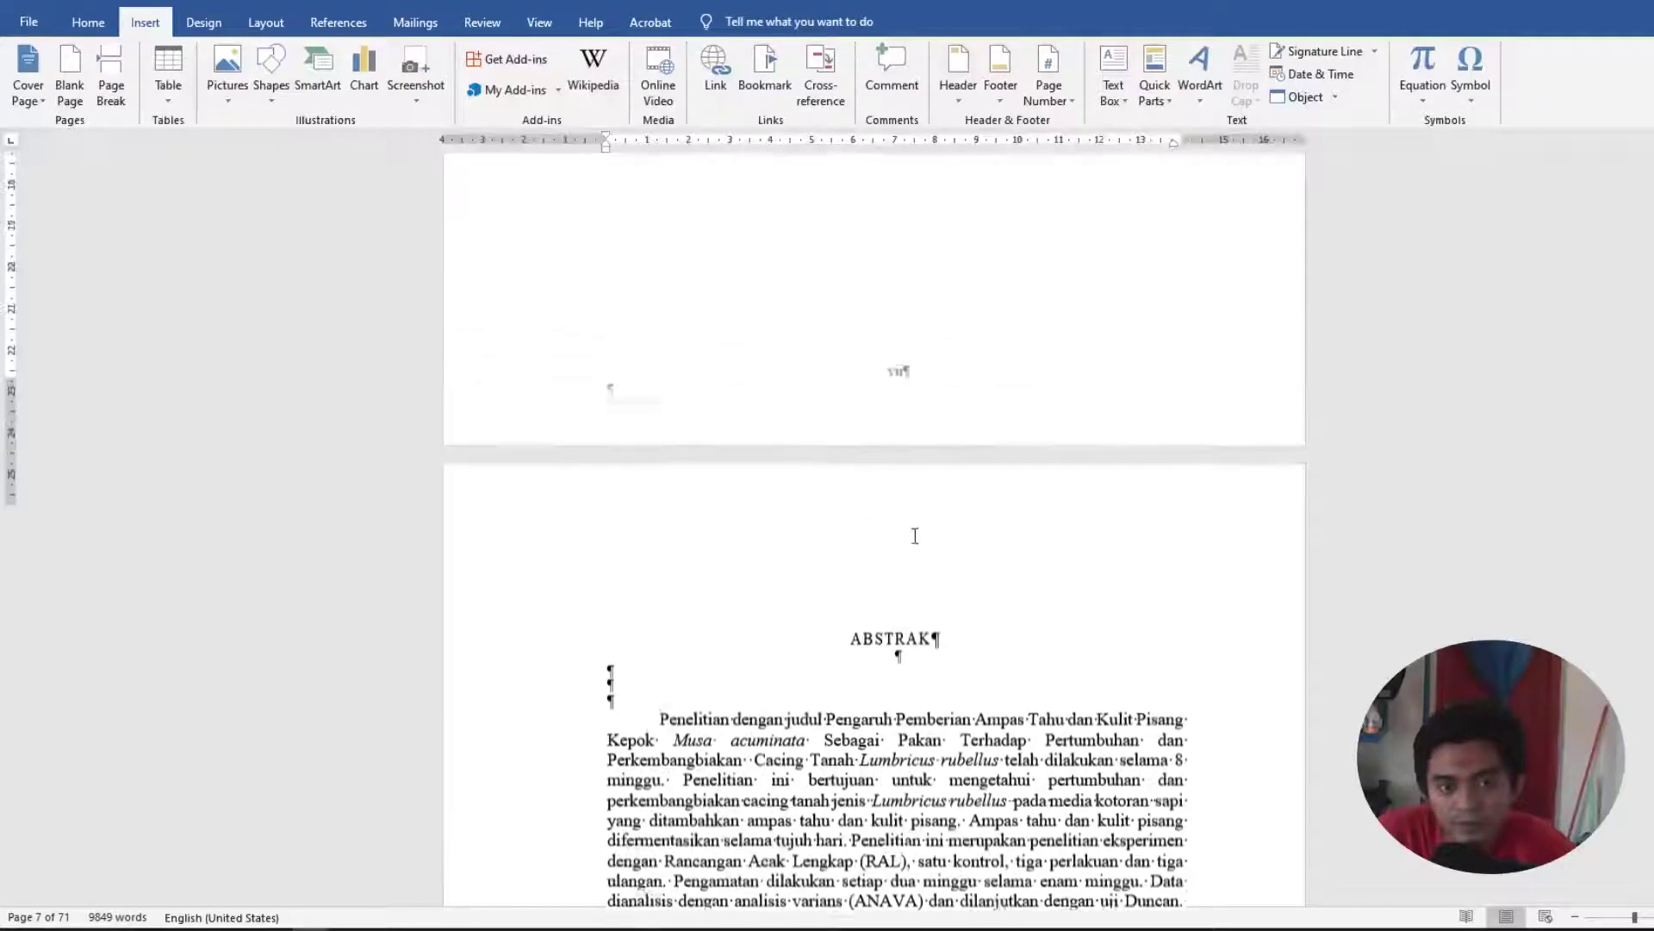
scroll(1230, 356, up, 5)
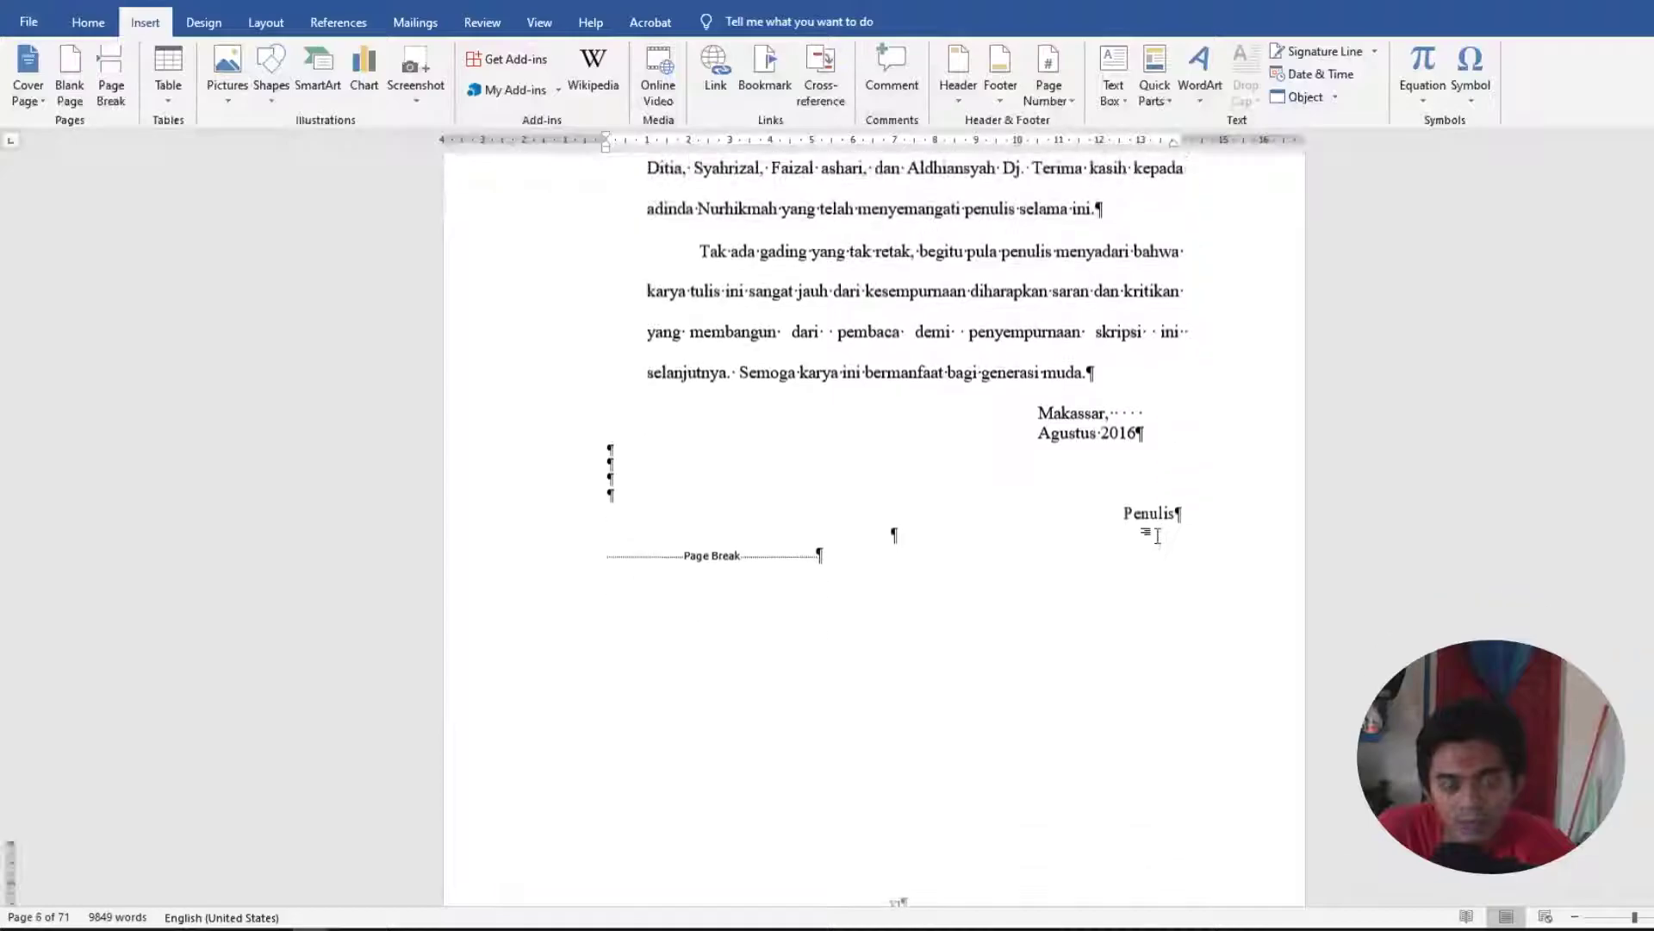
scroll(1121, 543, down, 3)
key(Delete)
scroll(1079, 572, up, 2)
scroll(896, 517, up, 3)
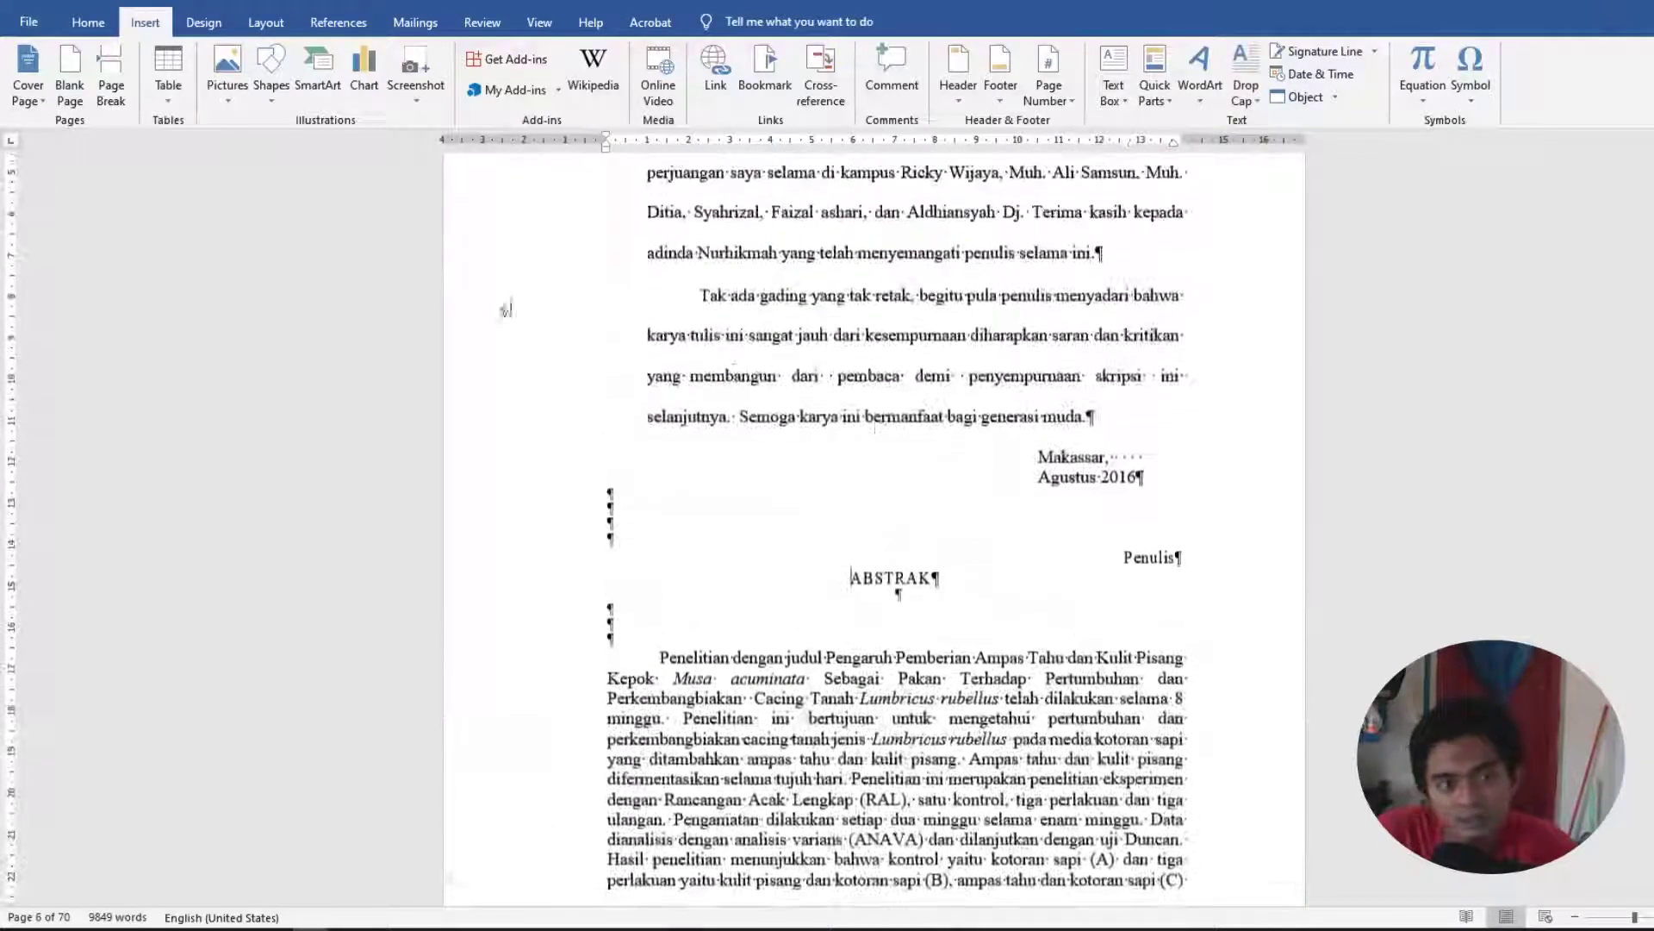
Insert a page break before the ABSTRAK heading and check the page layout down to the break below Kata Kunci.
click(116, 74)
scroll(664, 376, up, 3)
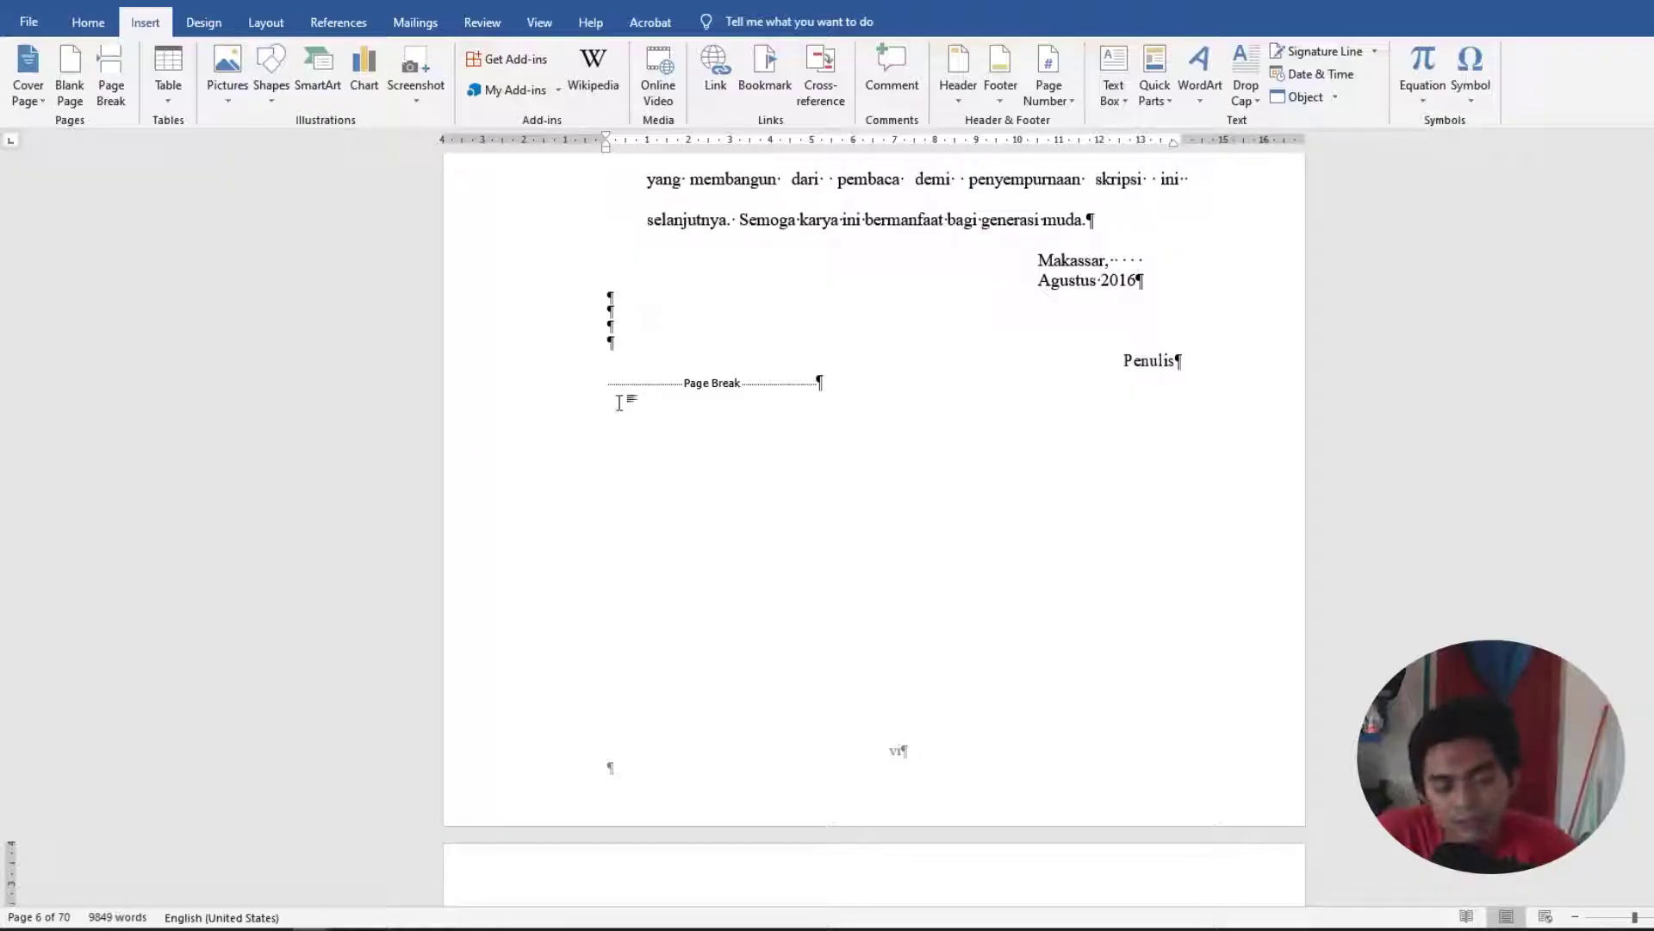
scroll(603, 405, down, 12)
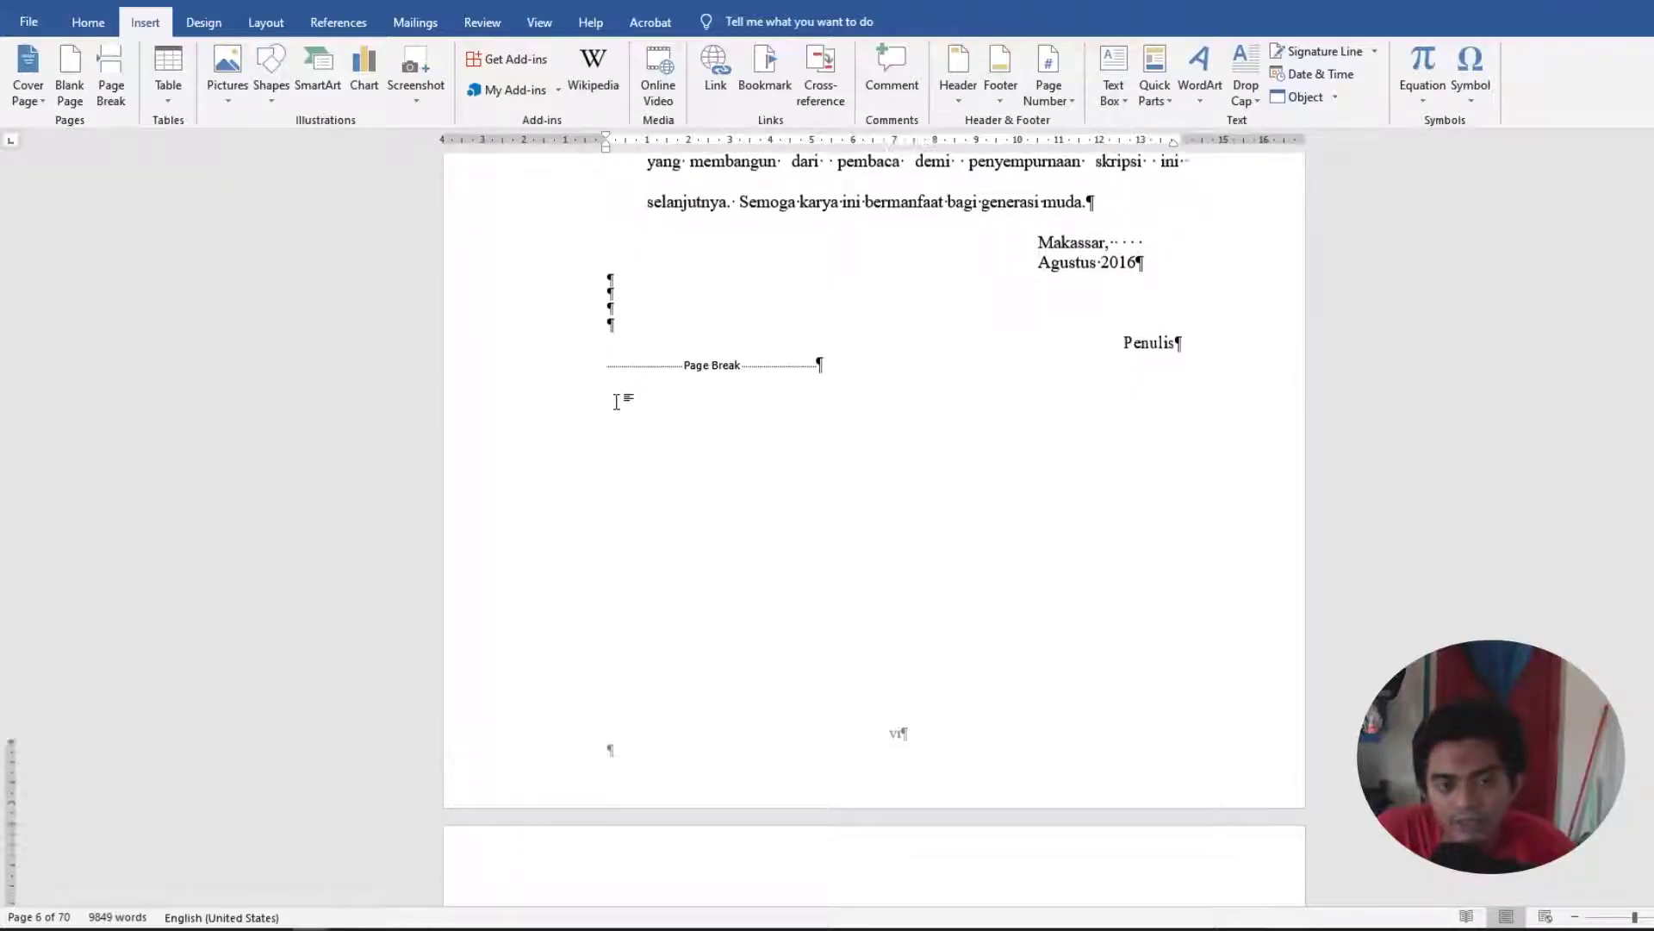
scroll(589, 414, down, 5)
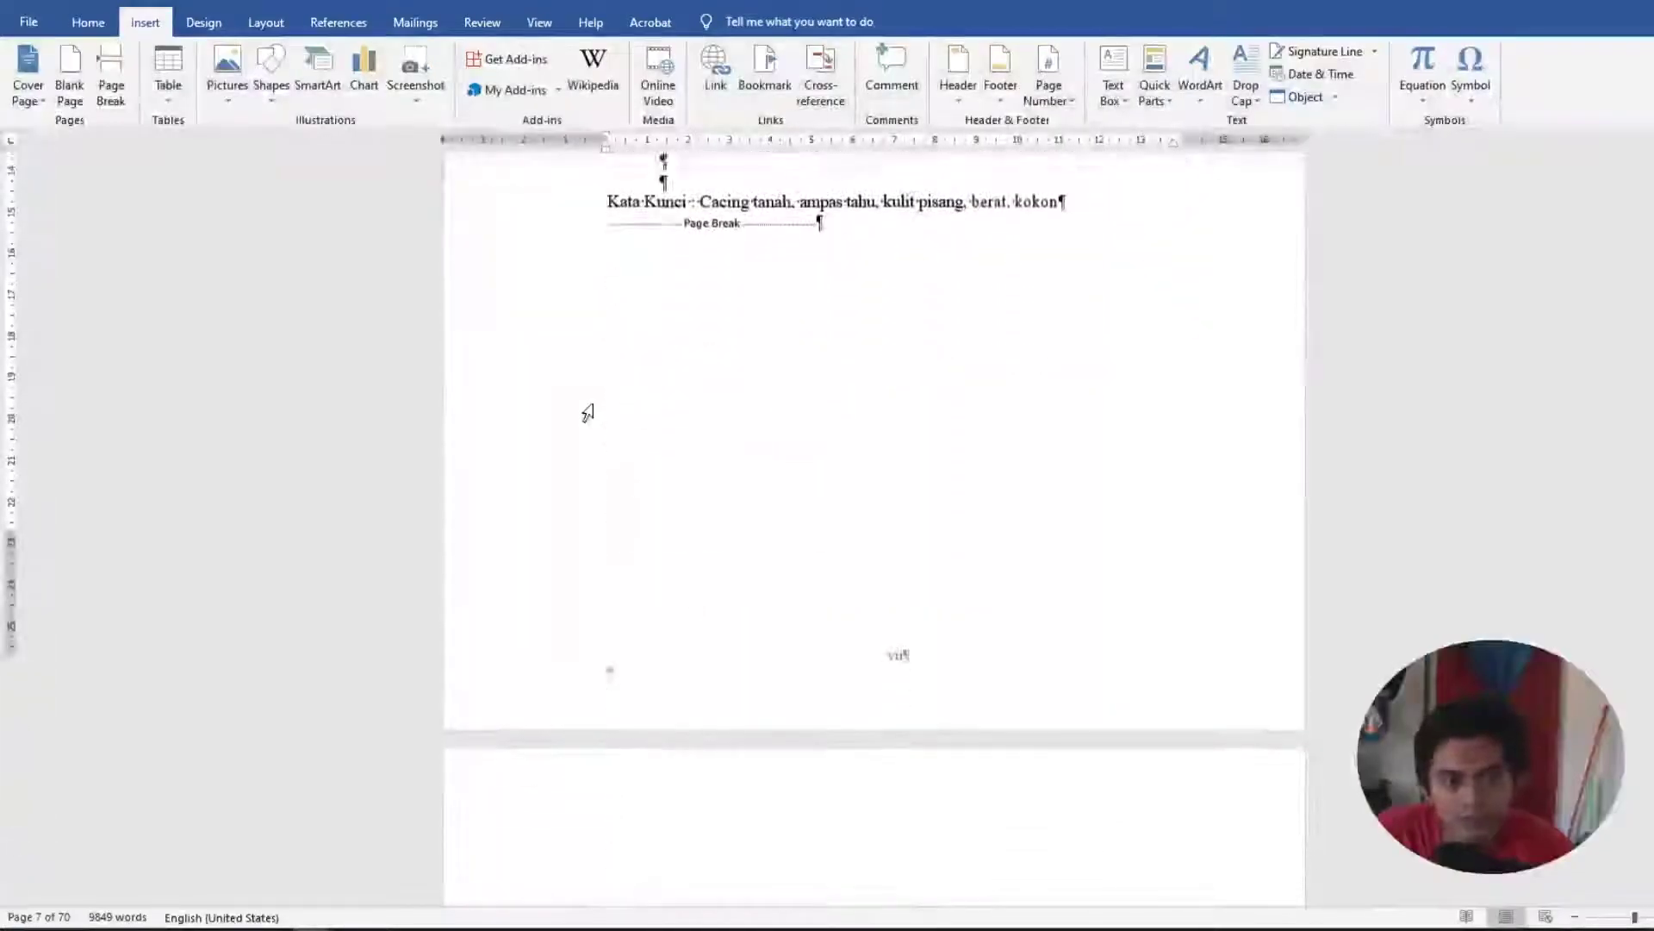
scroll(588, 414, up, 4)
scroll(589, 414, down, 3)
scroll(587, 412, up, 3)
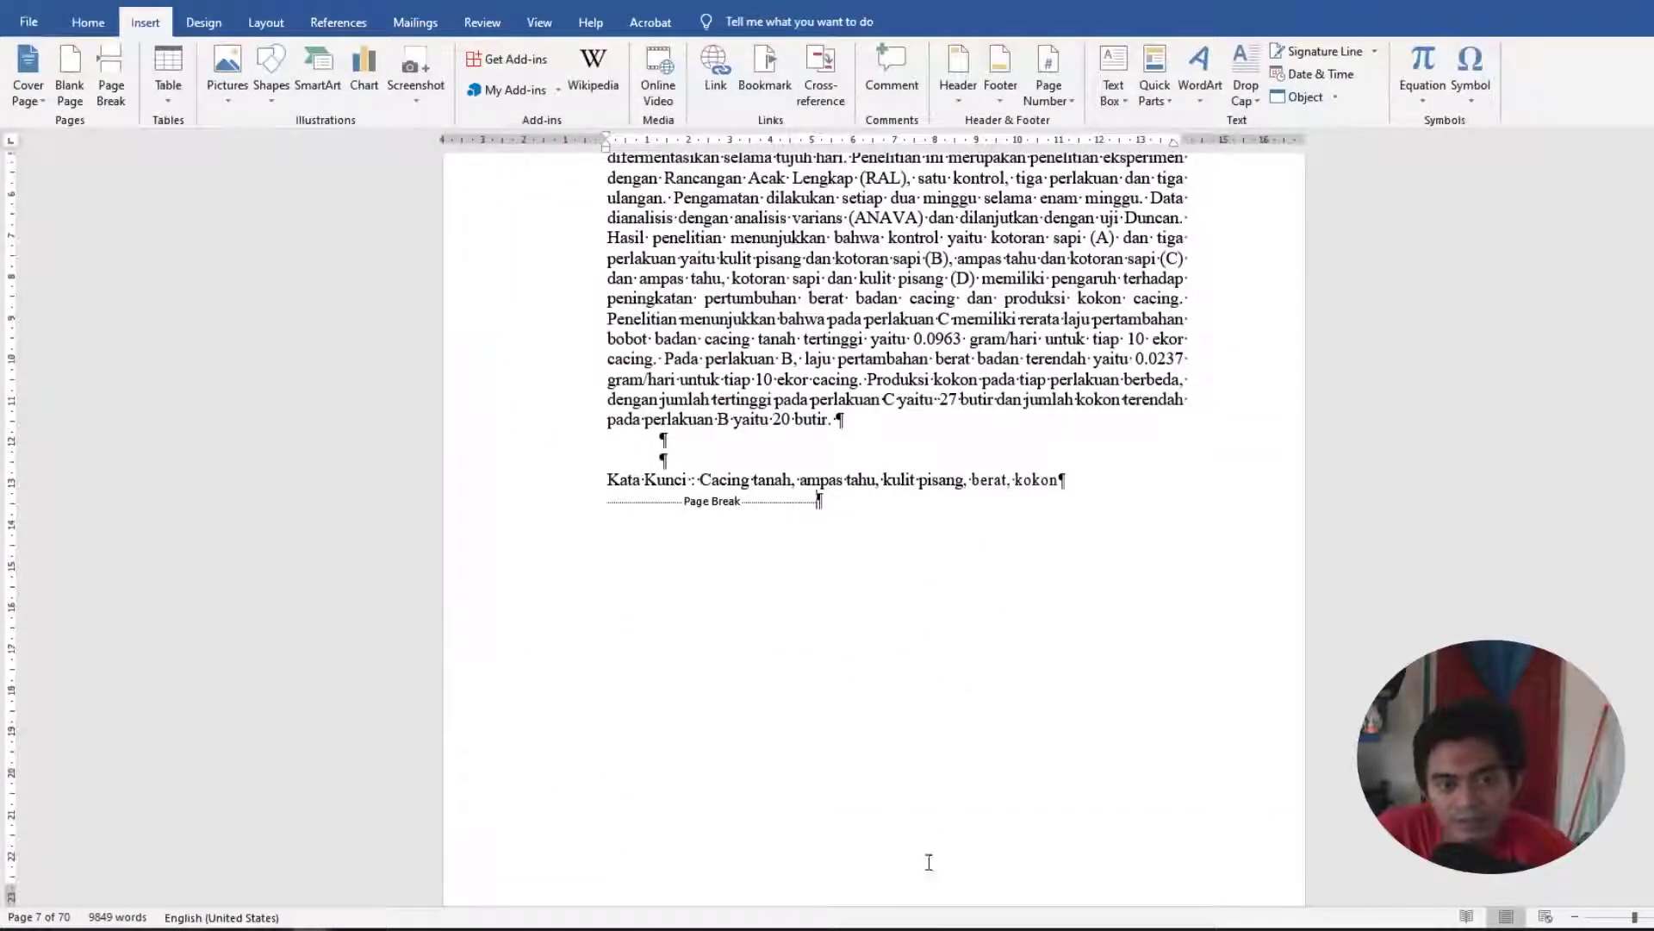
Hide the formatting marks on the page with the Kata Kunci line and show them again.
click(931, 858)
scroll(890, 754, down, 3)
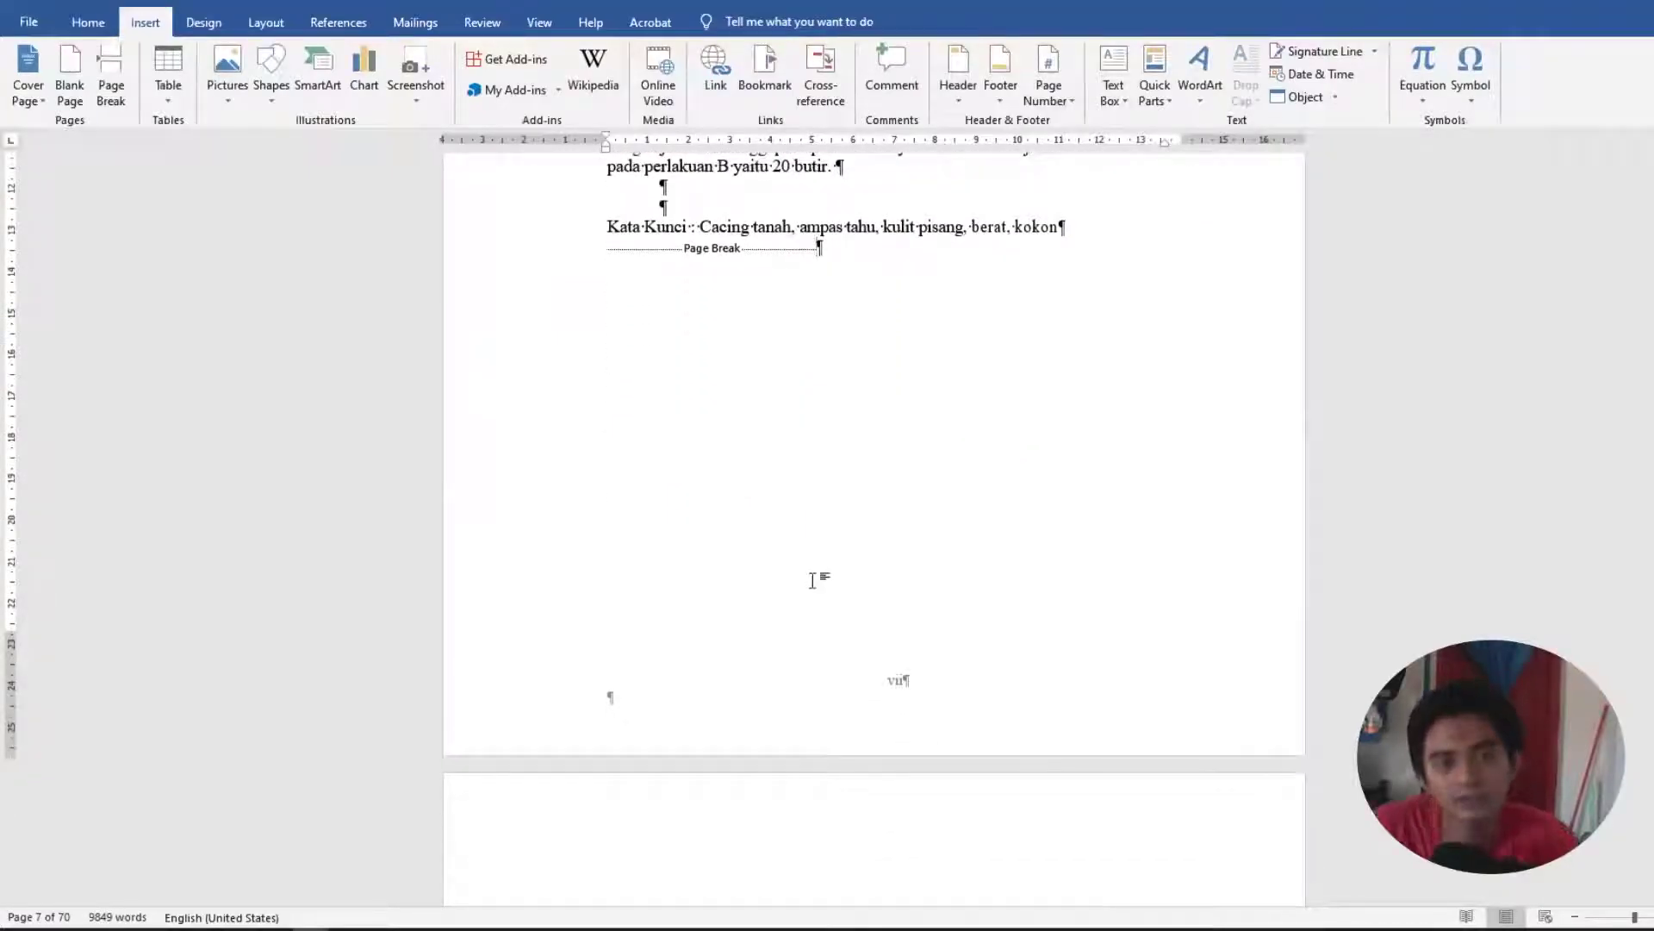
click(80, 29)
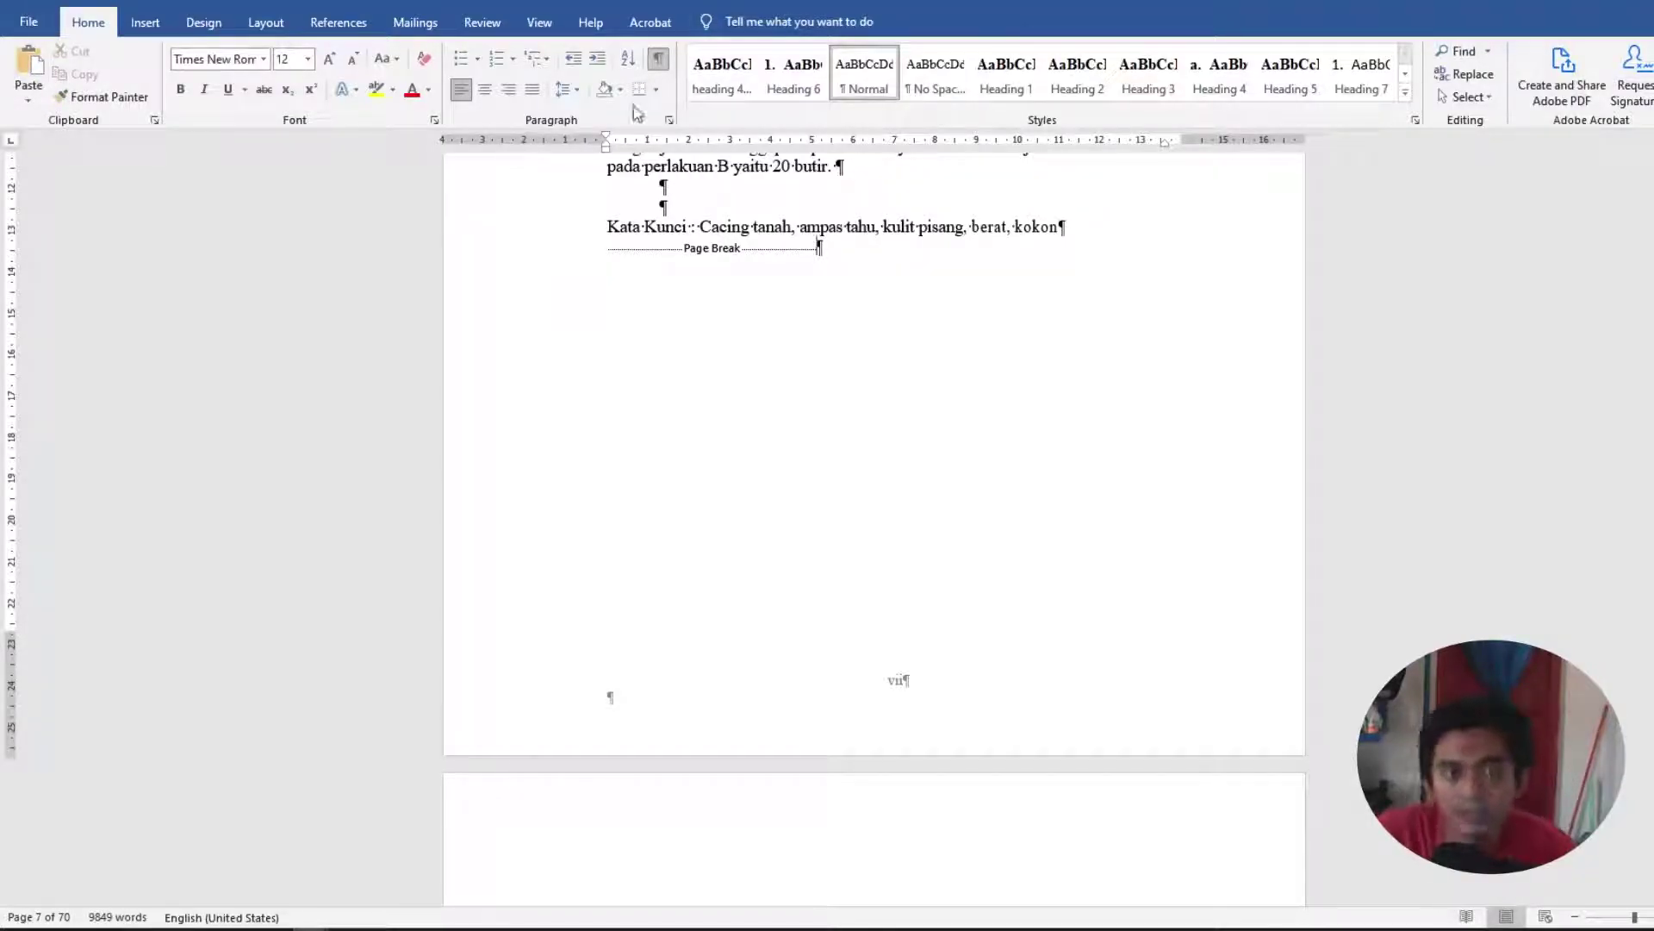
click(659, 60)
click(659, 60)
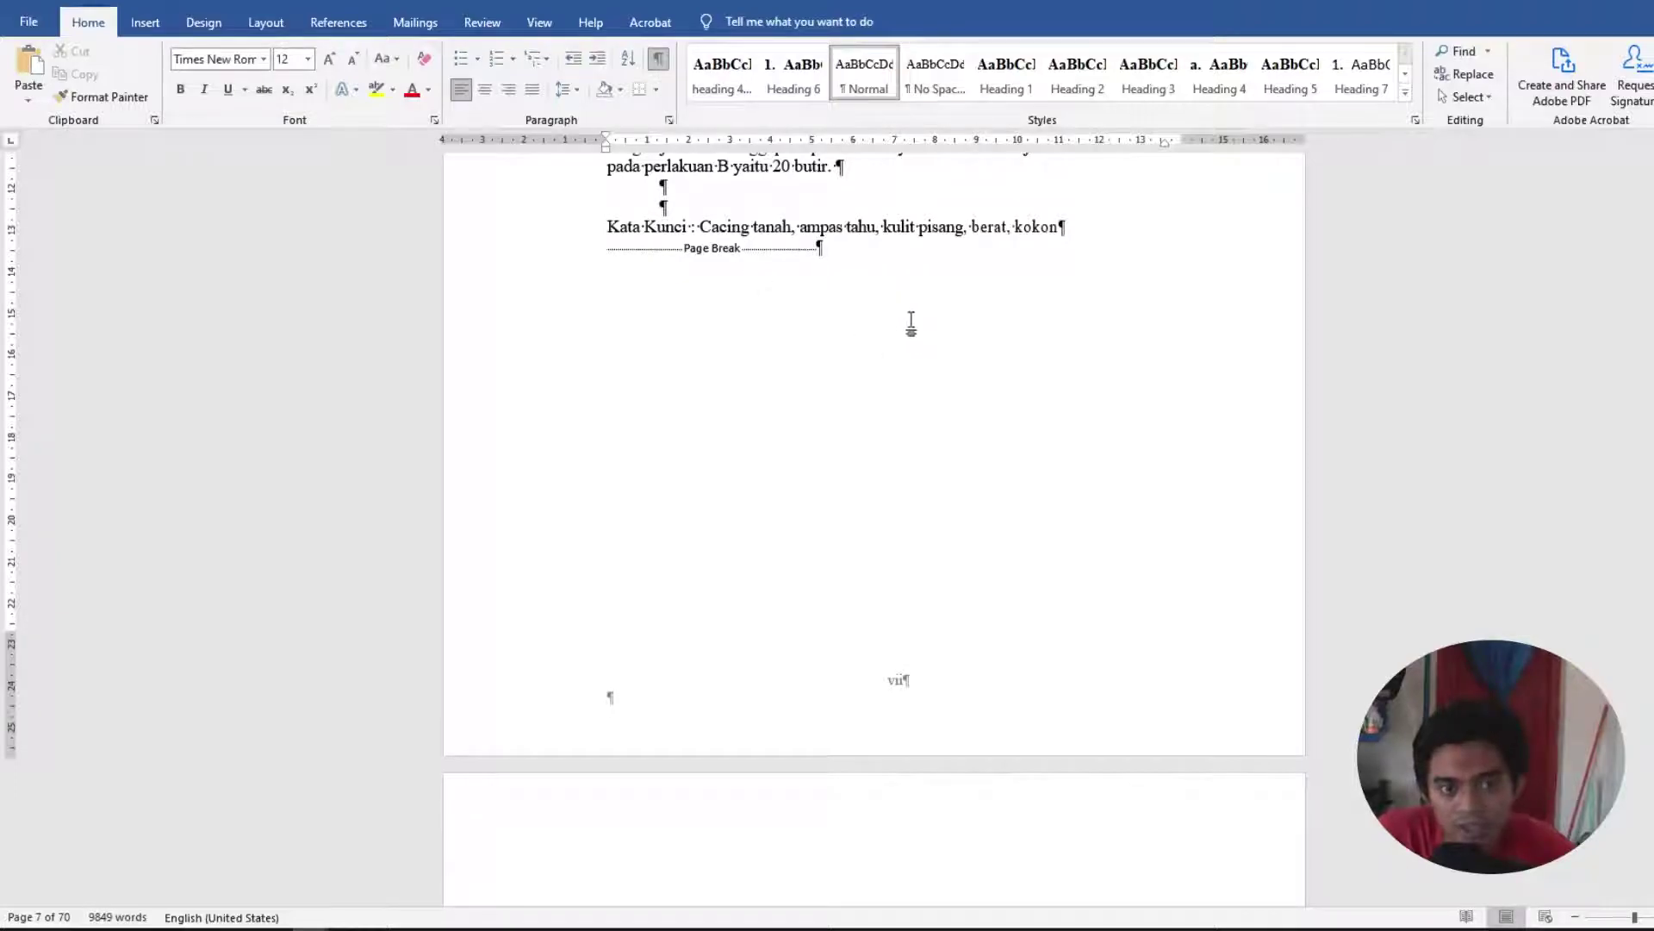
Review the page breaks after the Kata Kunci line and the English ABSTRACT, as far as the DAFTAR ISI page.
scroll(893, 599, down, 3)
scroll(896, 589, up, 4)
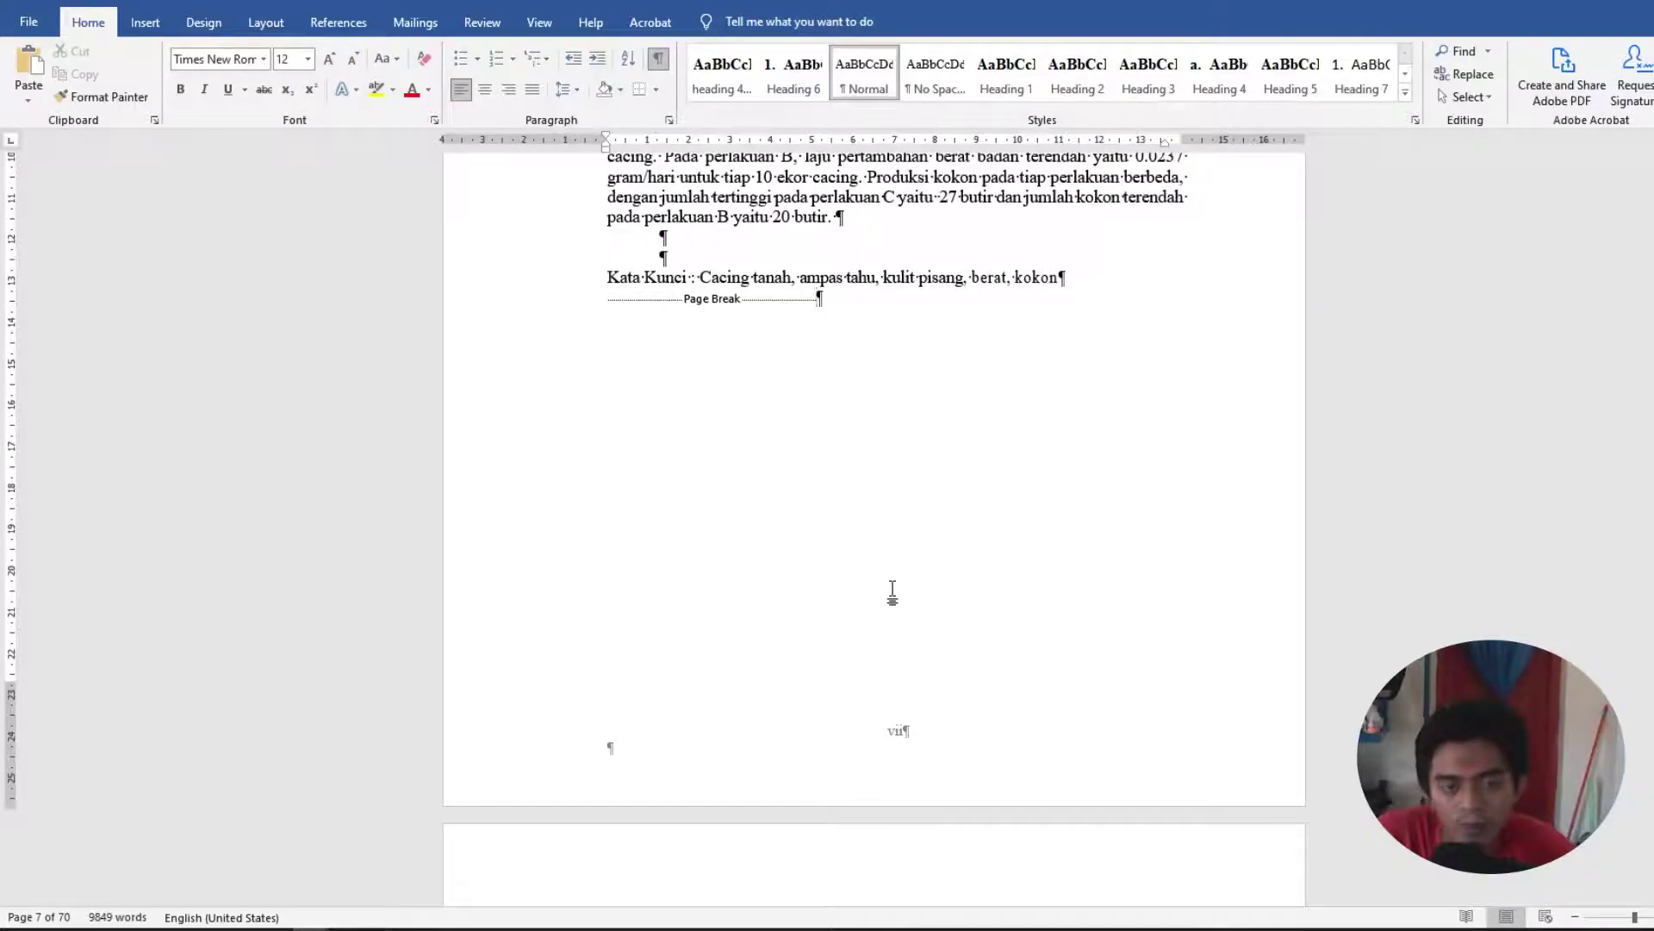
scroll(607, 428, down, 5)
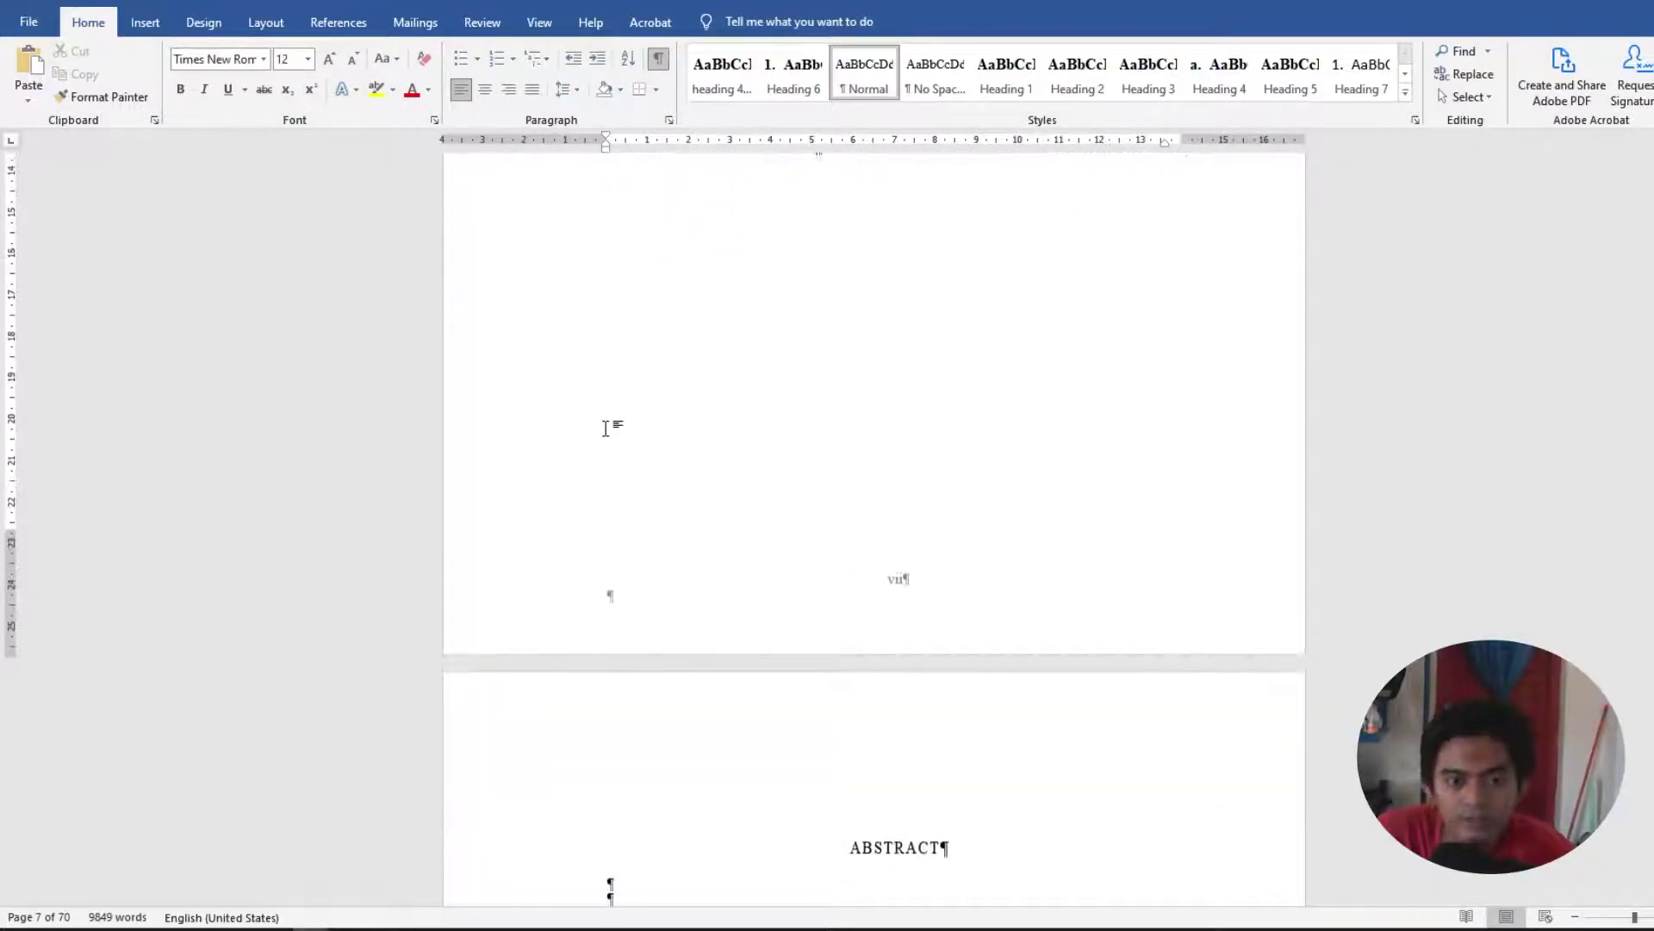
scroll(607, 429, down, 15)
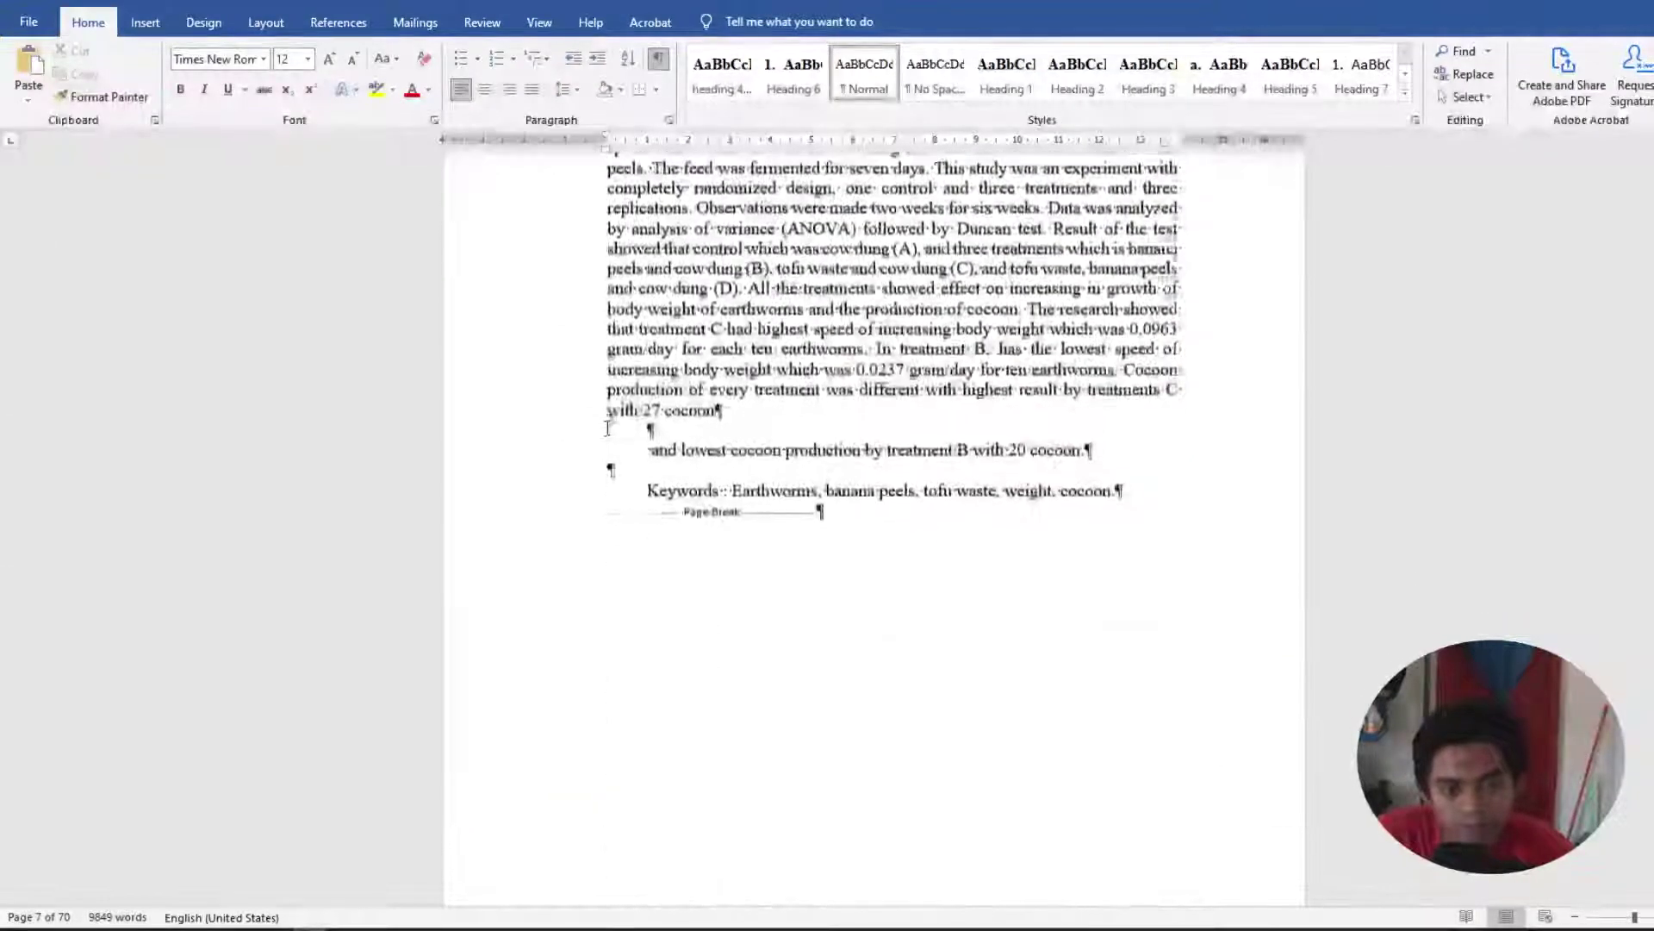
scroll(607, 428, down, 9)
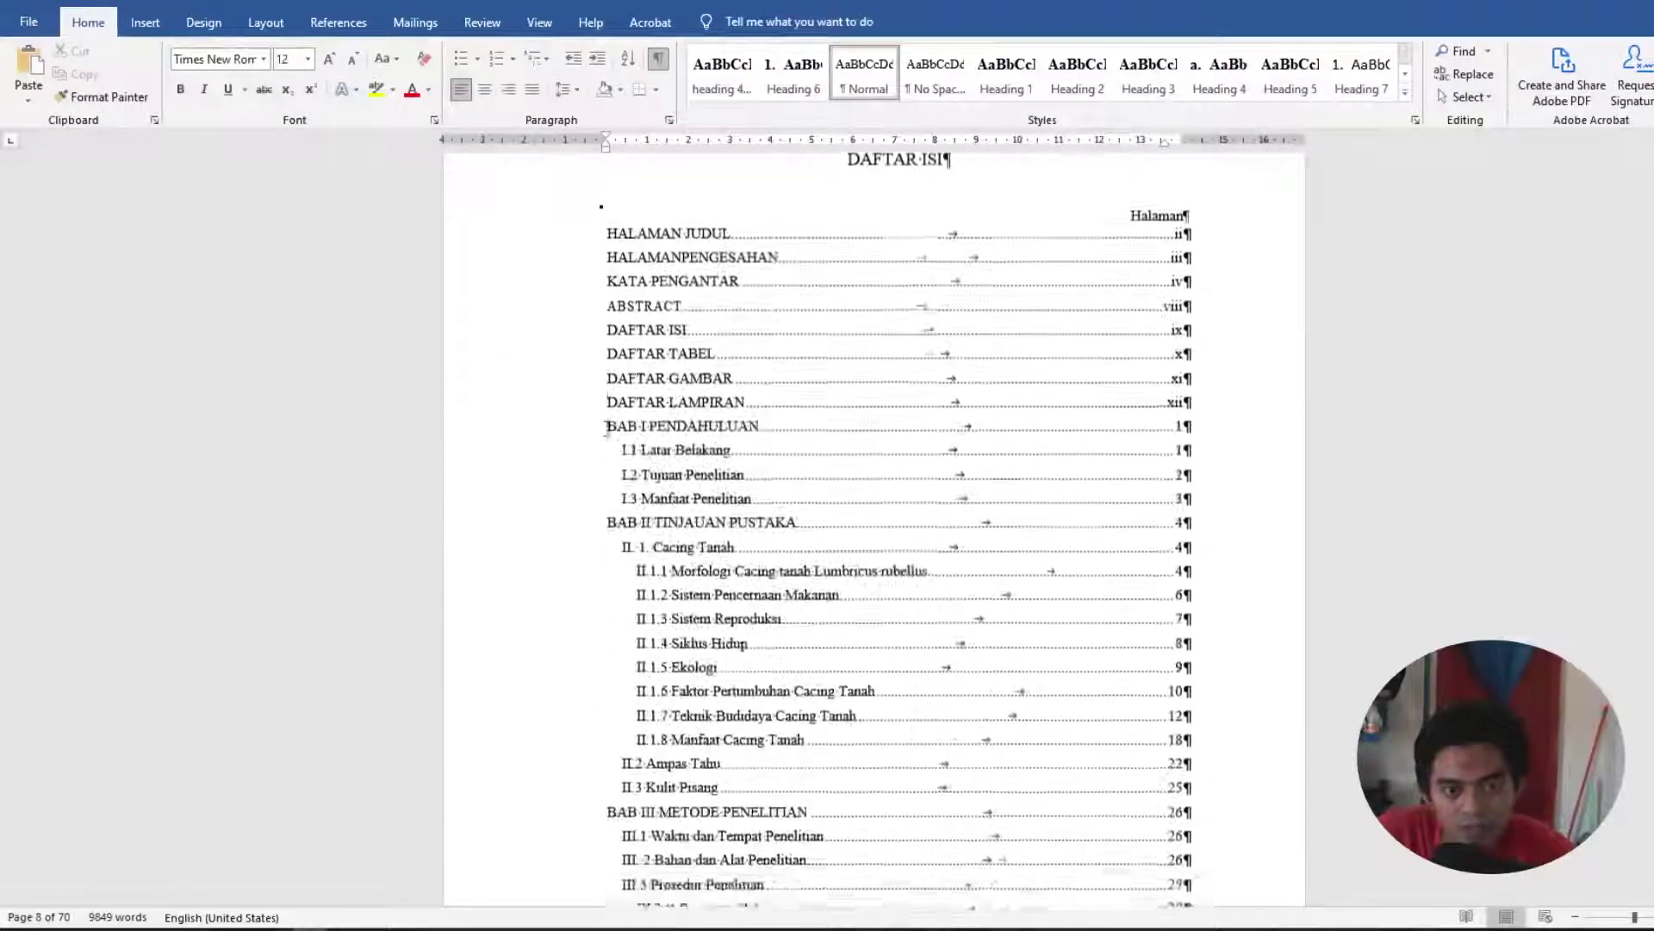
scroll(614, 431, up, 6)
Review the DAFTAR ISI table of contents through its last Lampiran entries and the page break below them.
click(857, 554)
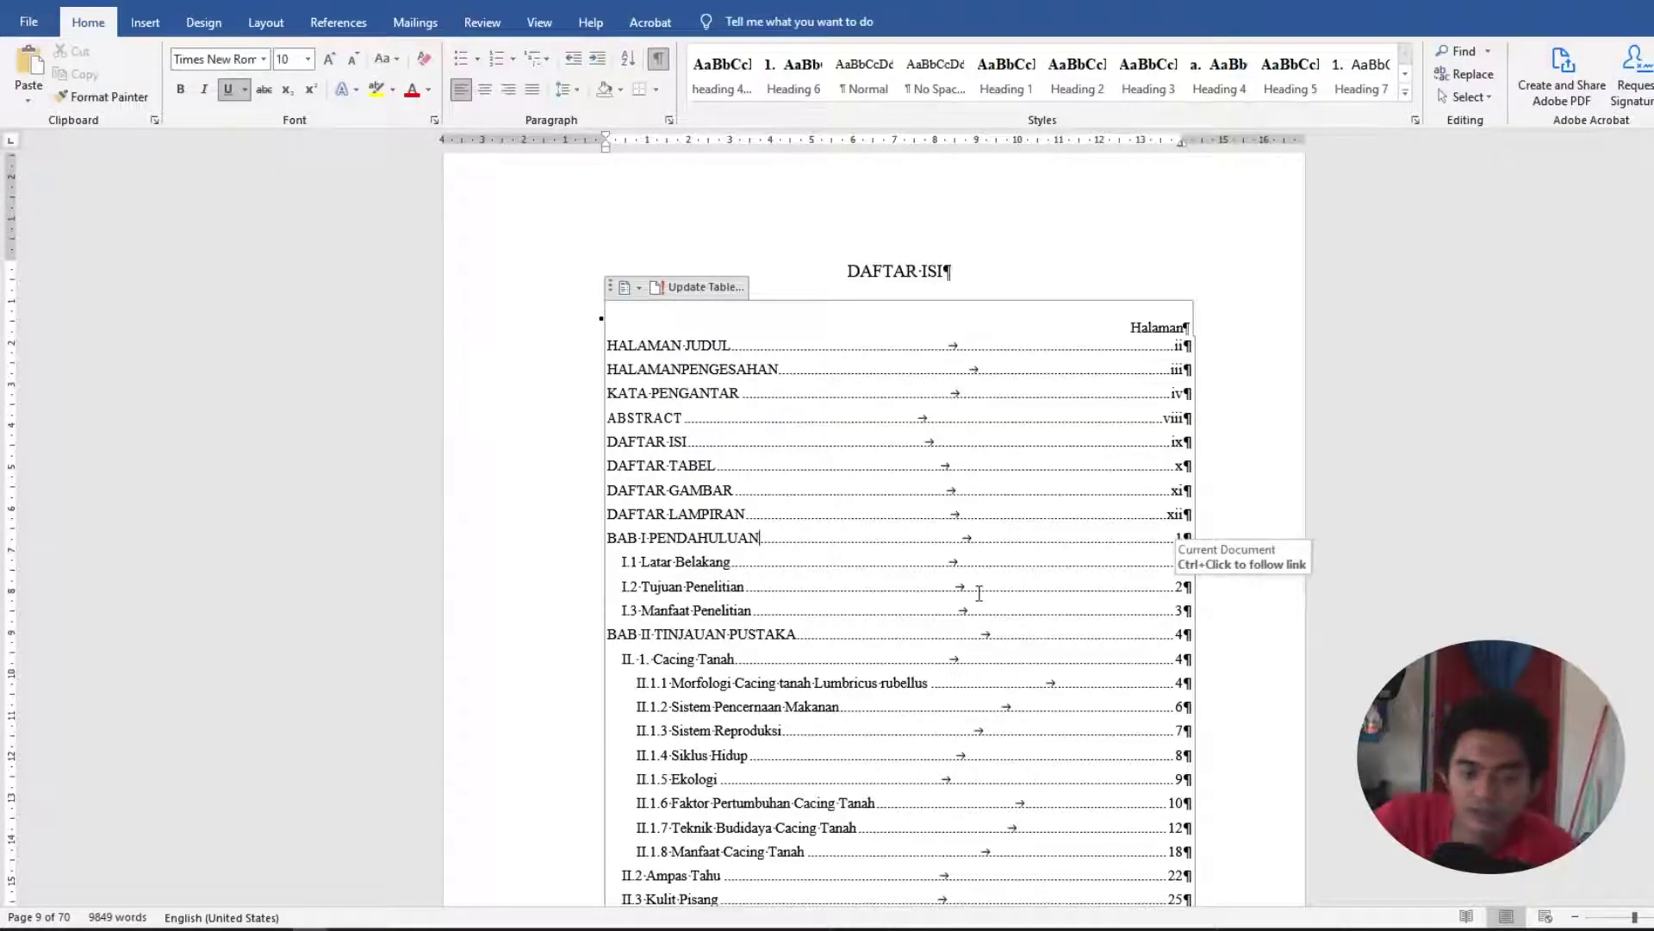
scroll(835, 682, down, 3)
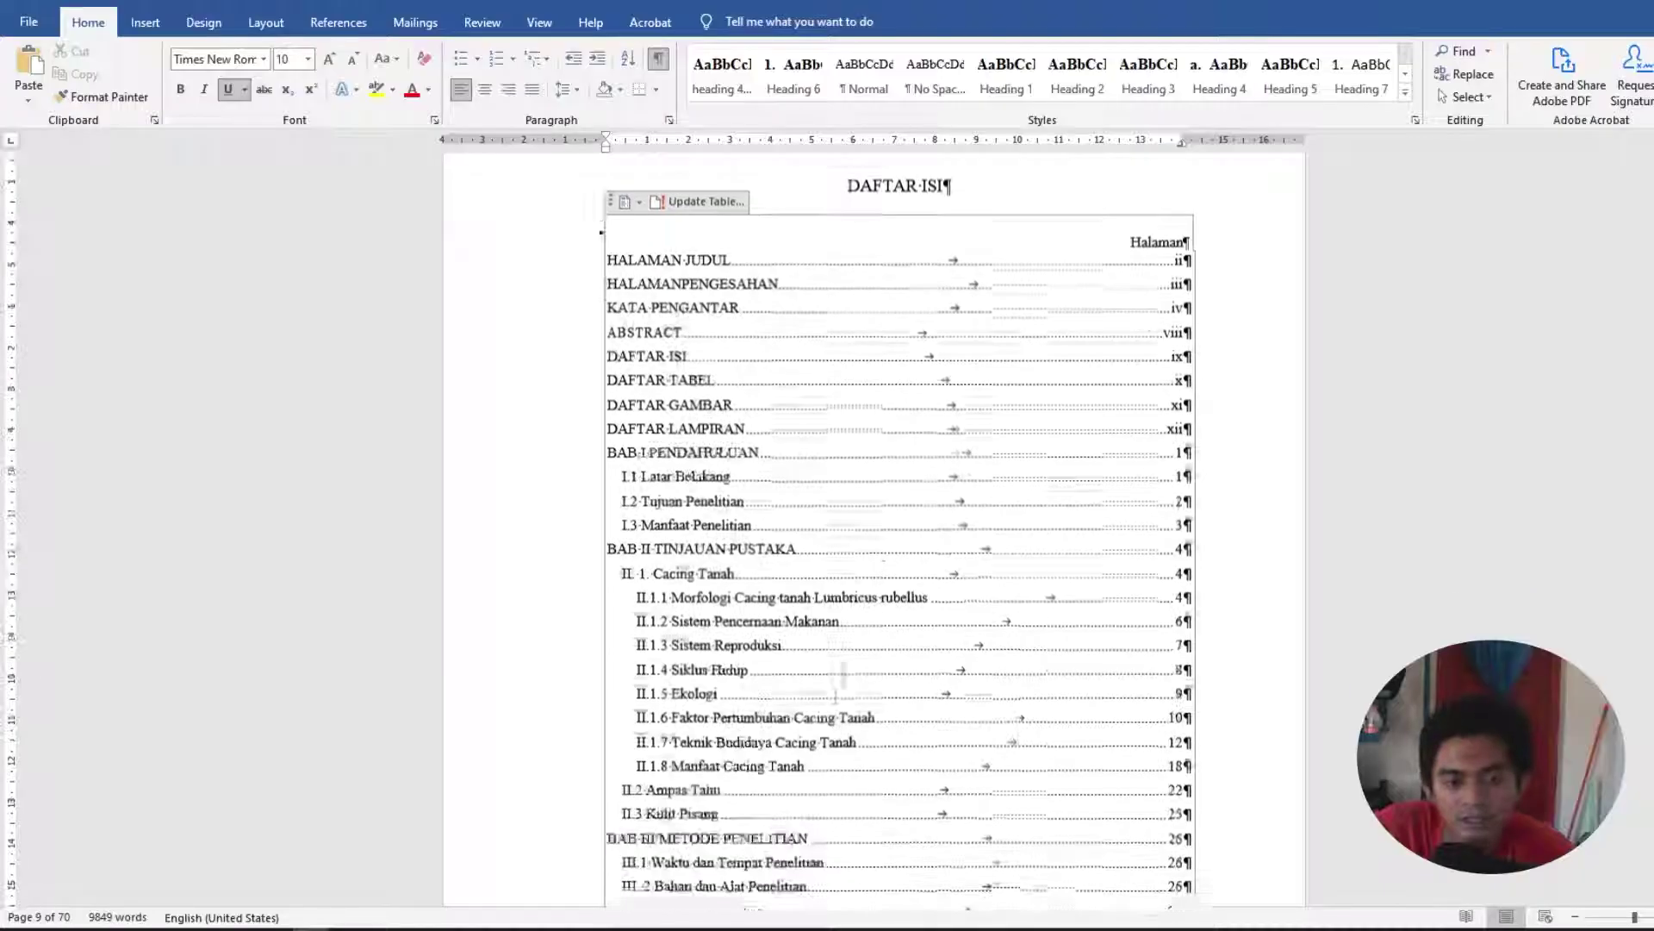
scroll(835, 682, down, 7)
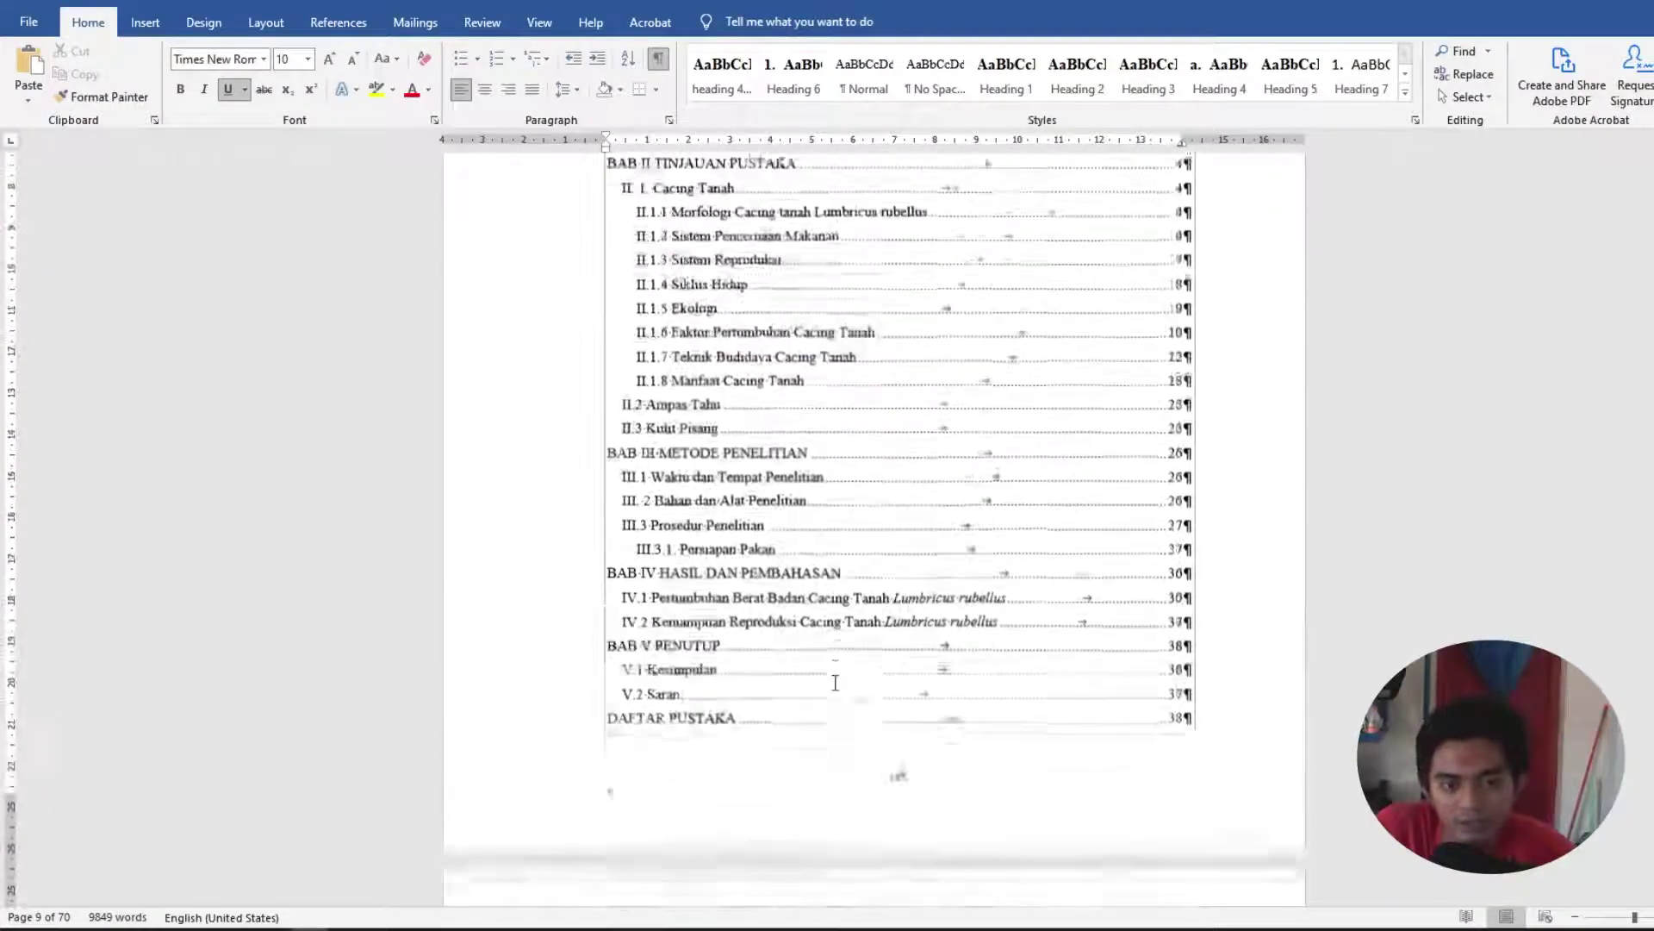
scroll(835, 682, up, 9)
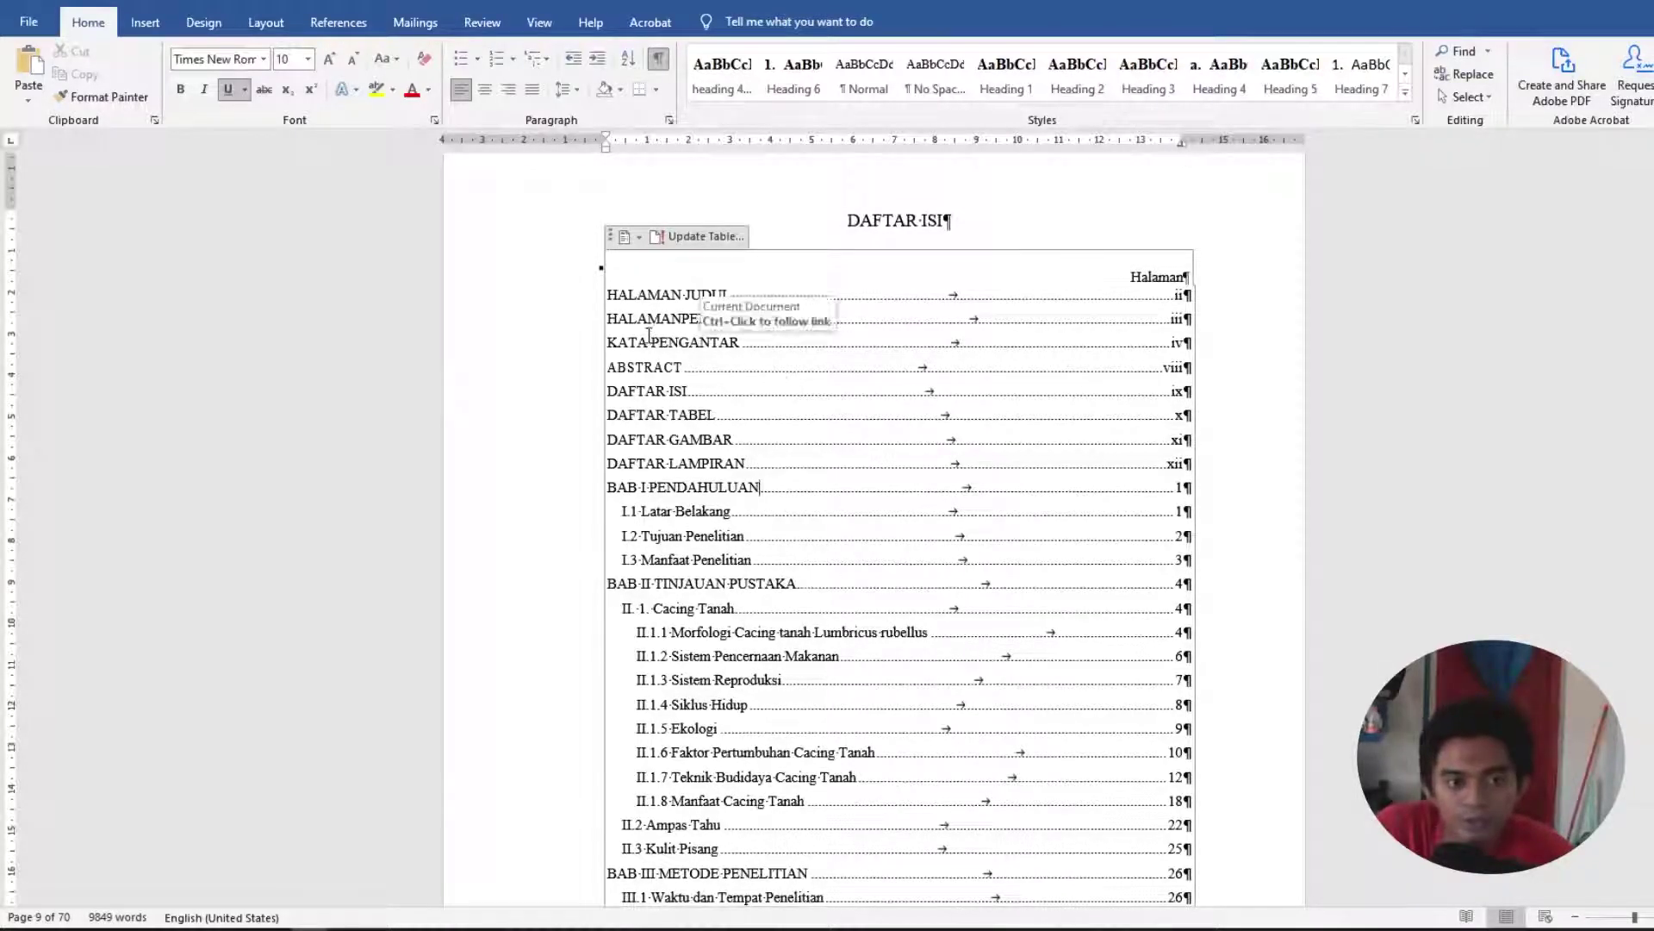
scroll(659, 511, down, 4)
scroll(659, 511, down, 18)
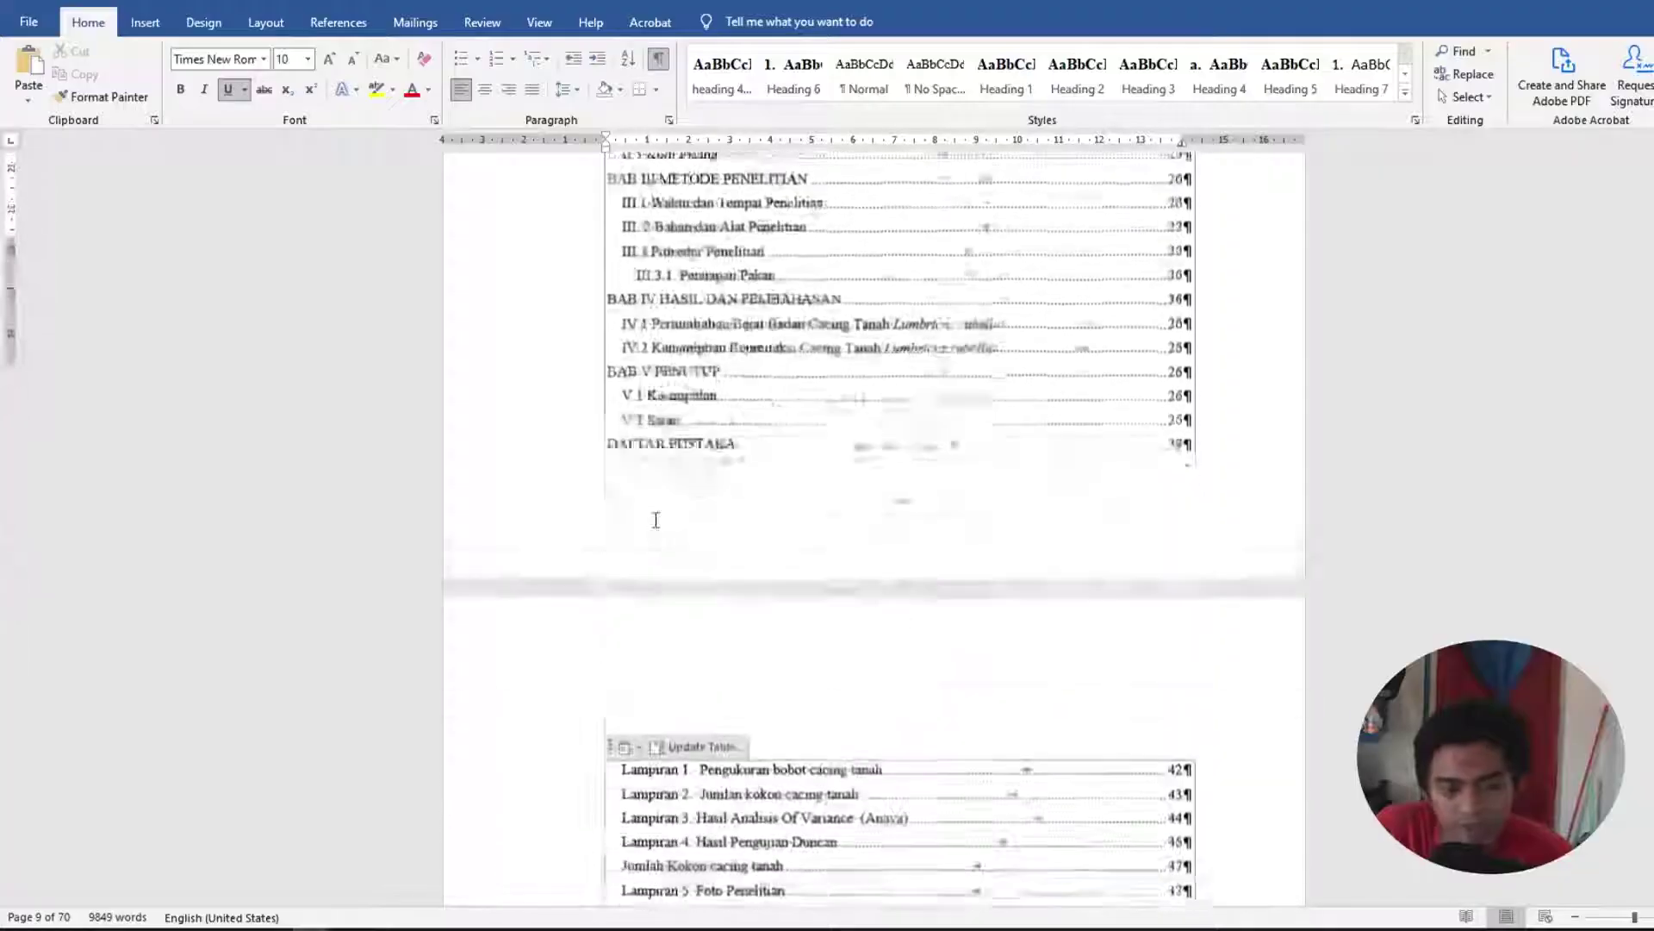
scroll(656, 519, up, 4)
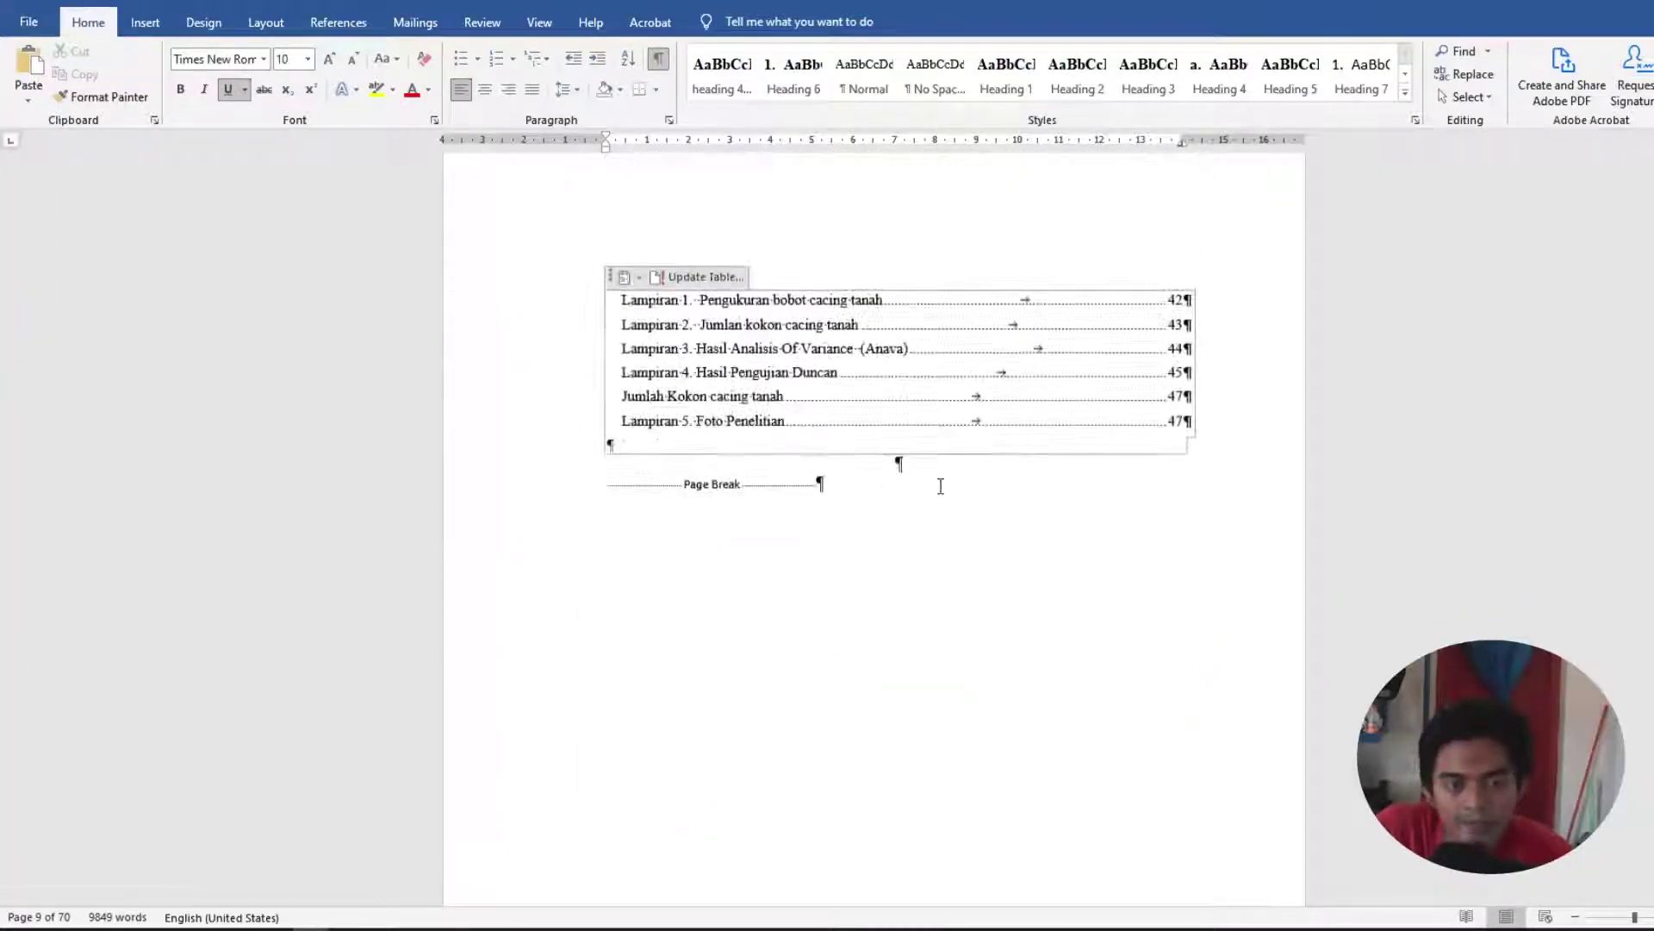
Select the page break after the Lampiran entries and check how it separates them from the DAFTAR TABEL page.
click(610, 488)
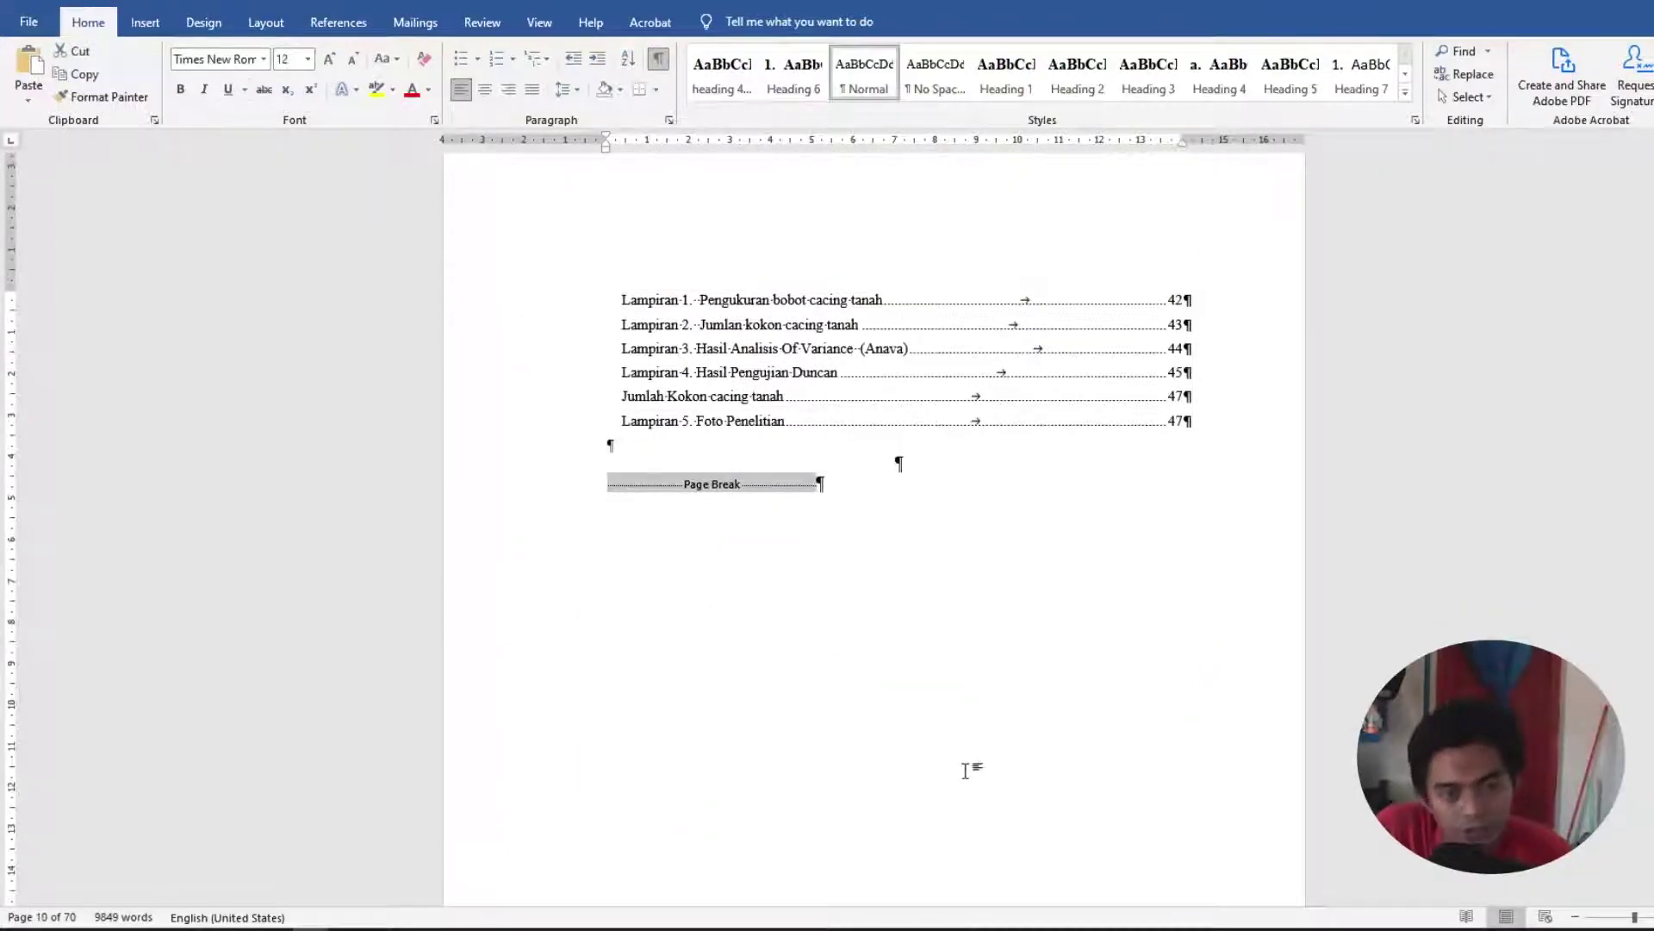
scroll(968, 764, down, 5)
scroll(966, 778, up, 15)
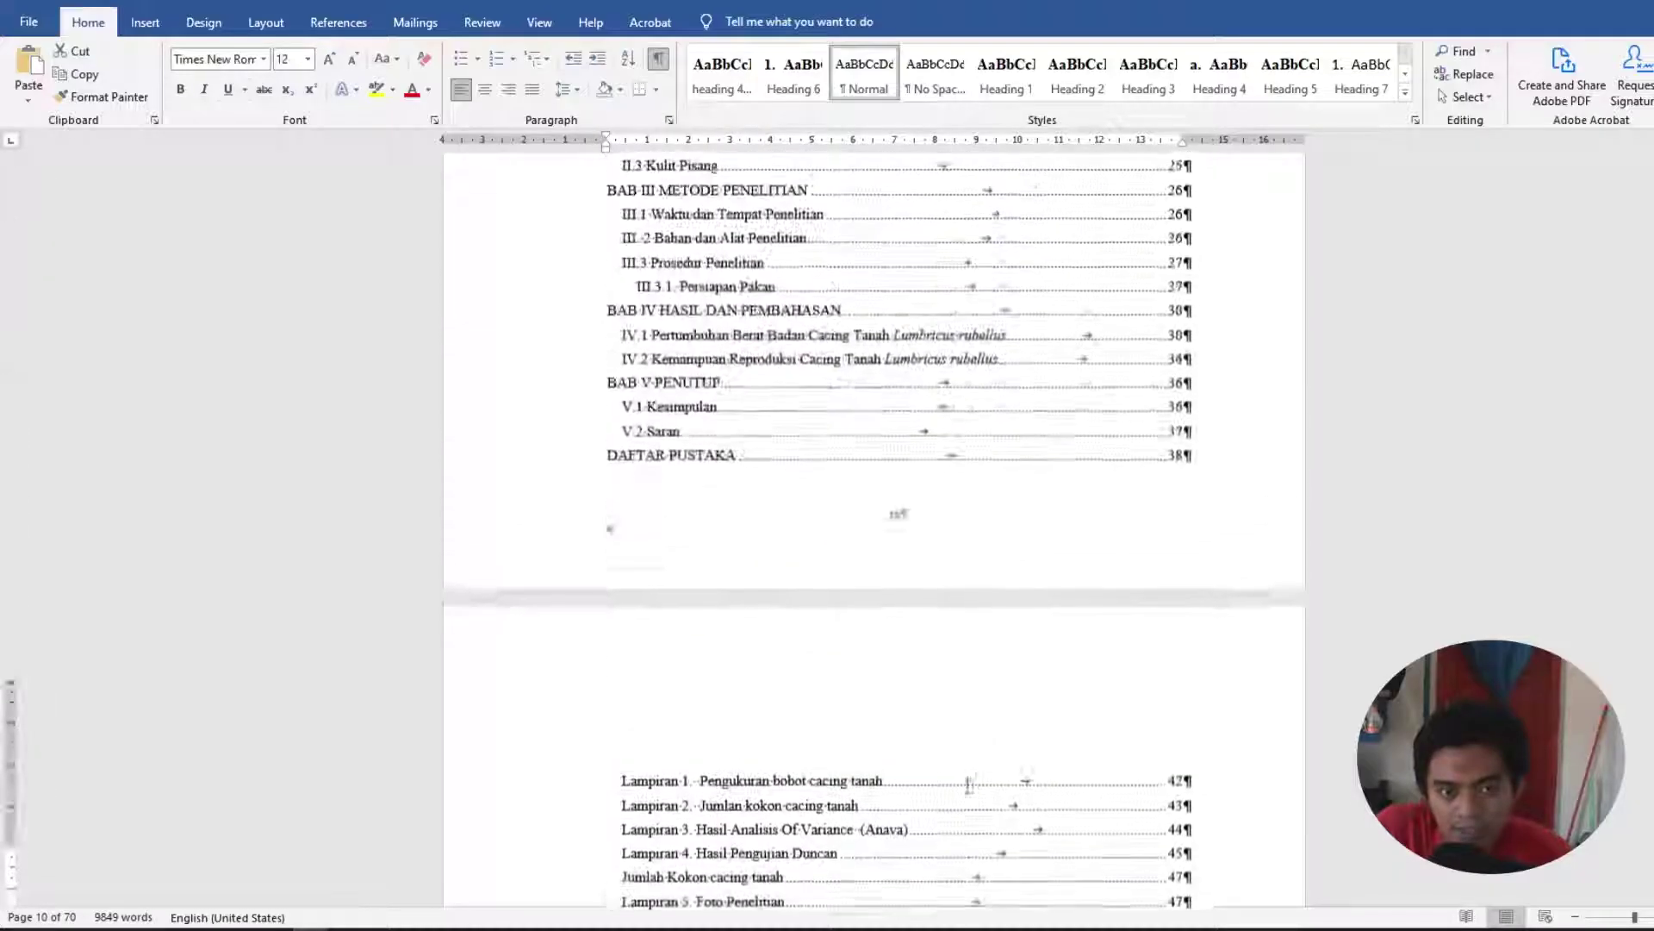
scroll(967, 746, down, 20)
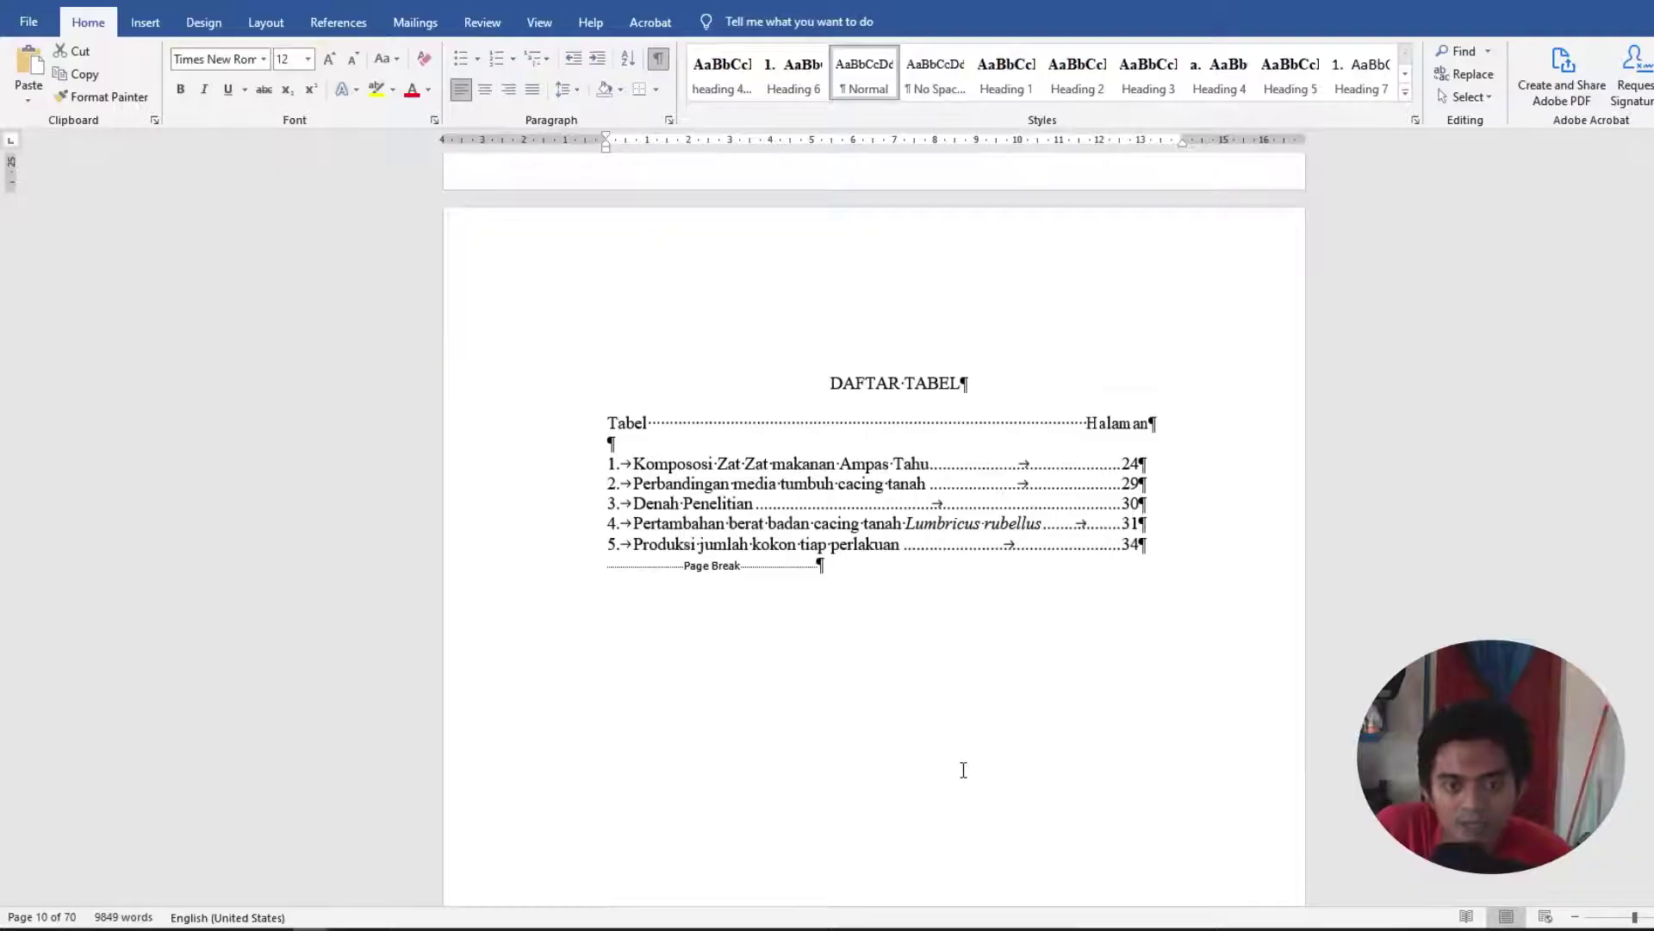
click(820, 304)
scroll(824, 495, up, 12)
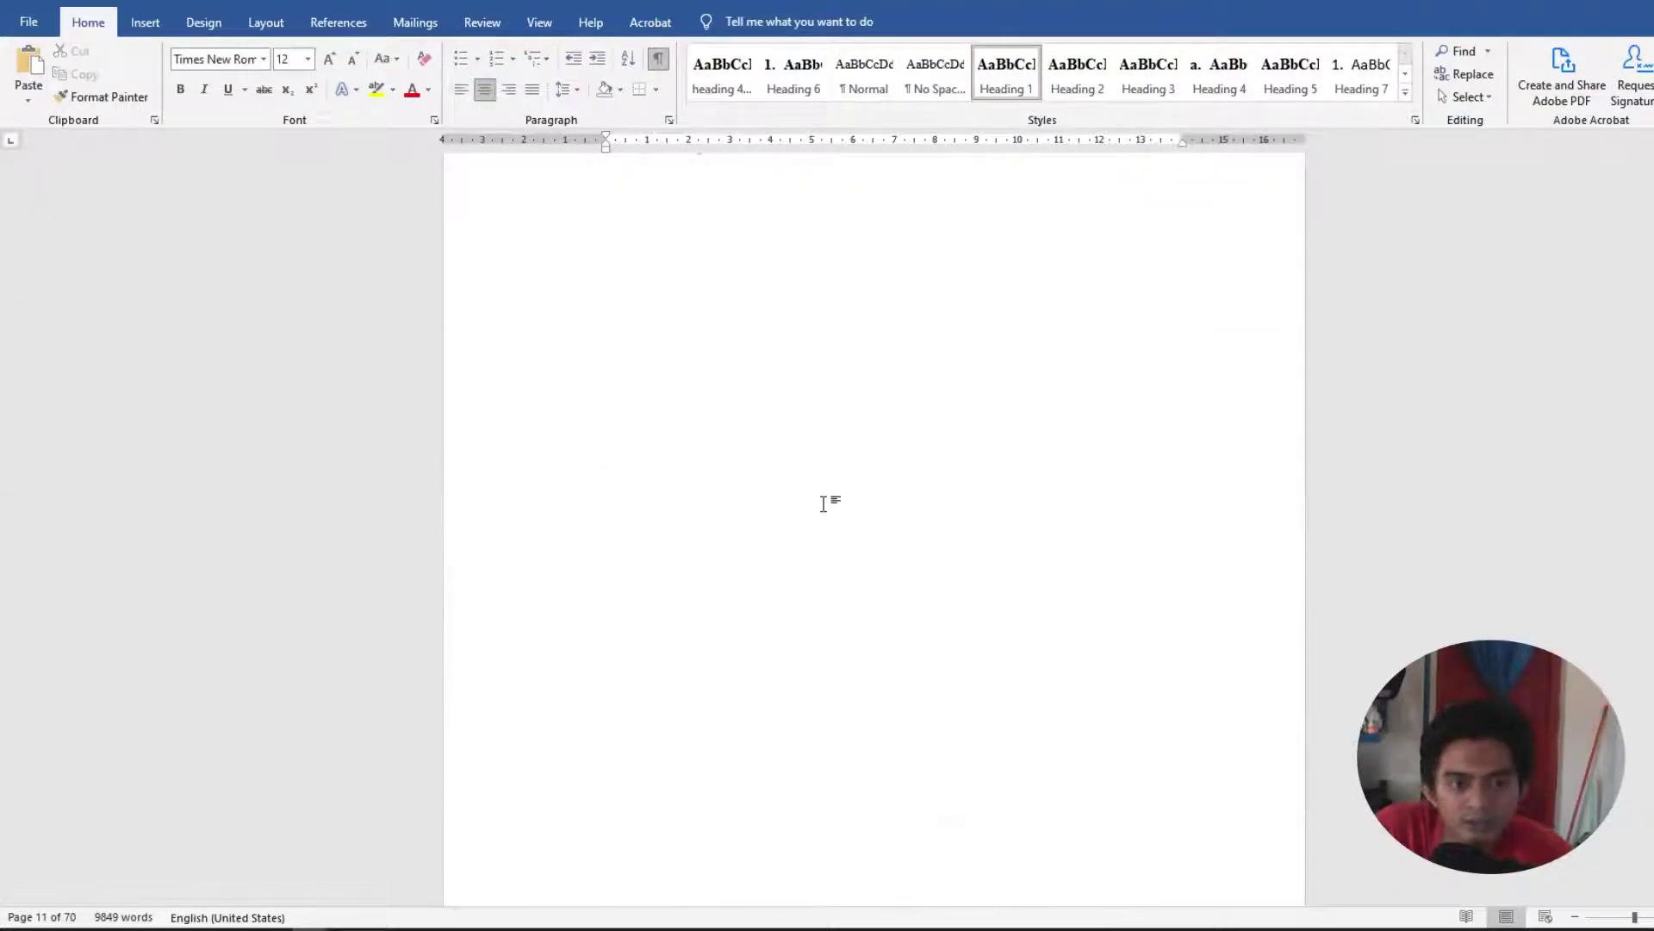
Examine the page breaks from the DAFTAR TABEL page through to the DAFTAR LAMPIRAN page.
scroll(800, 361, down, 1)
scroll(836, 491, down, 8)
scroll(843, 486, up, 7)
scroll(843, 507, down, 4)
scroll(738, 502, up, 2)
scroll(739, 503, down, 15)
scroll(804, 477, up, 1)
scroll(806, 447, down, 2)
scroll(806, 447, down, 15)
scroll(806, 460, down, 8)
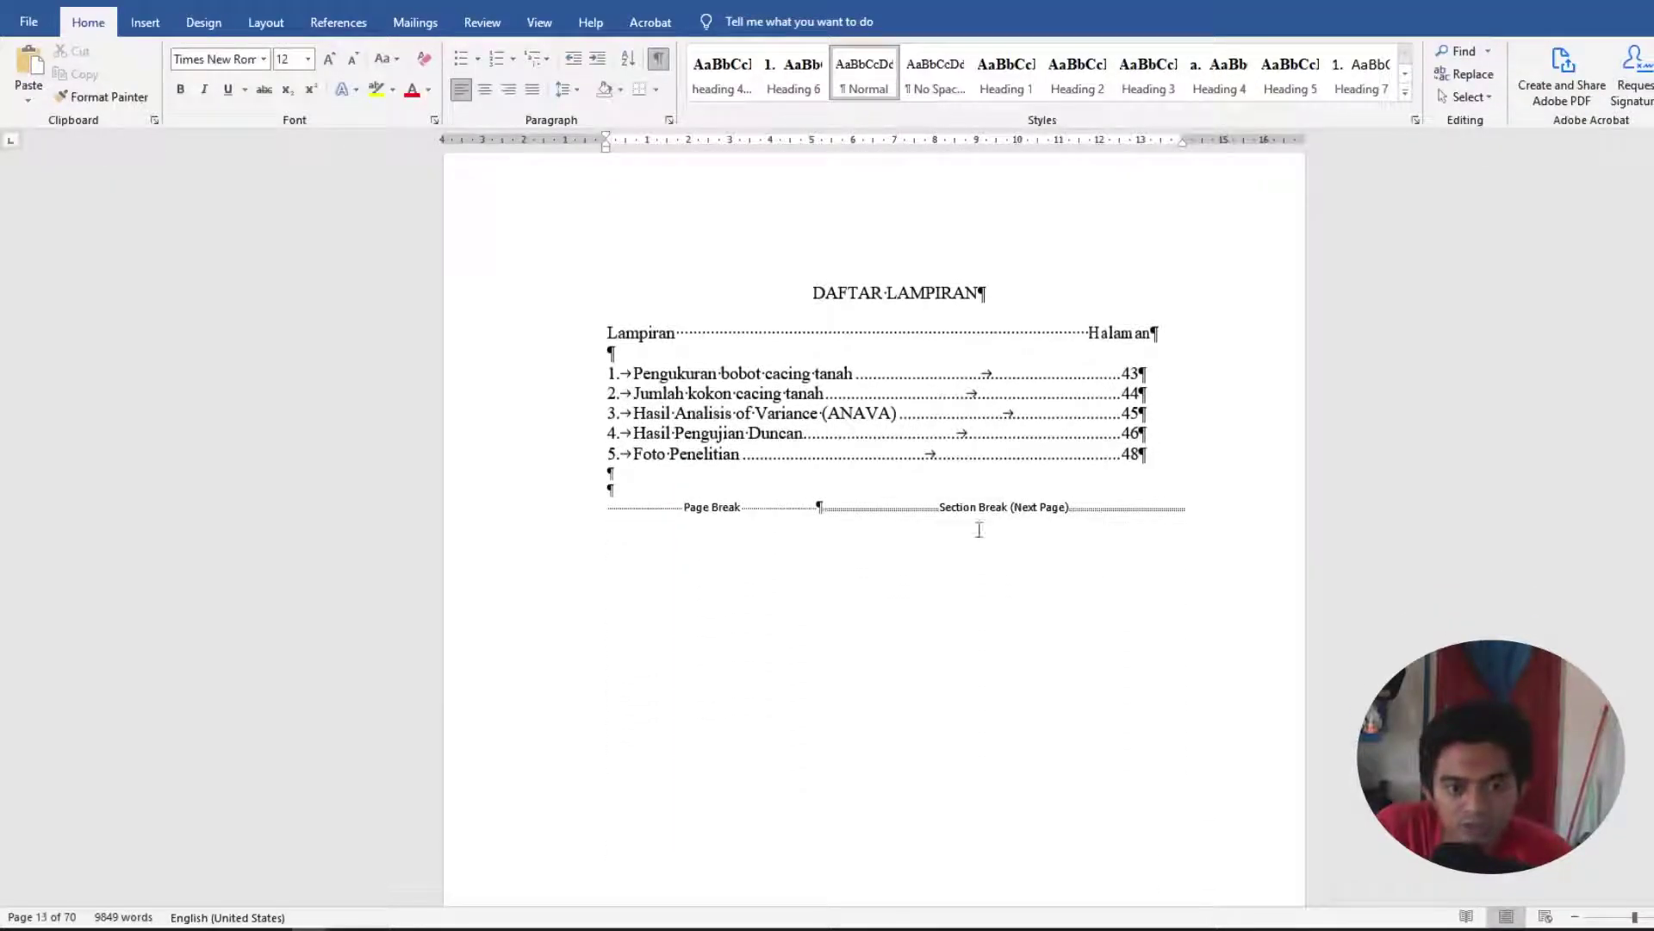
Inspect the section break after DAFTAR LAMPIRAN and the Section 2 header above BAB I, closing header and footer editing again.
click(1144, 502)
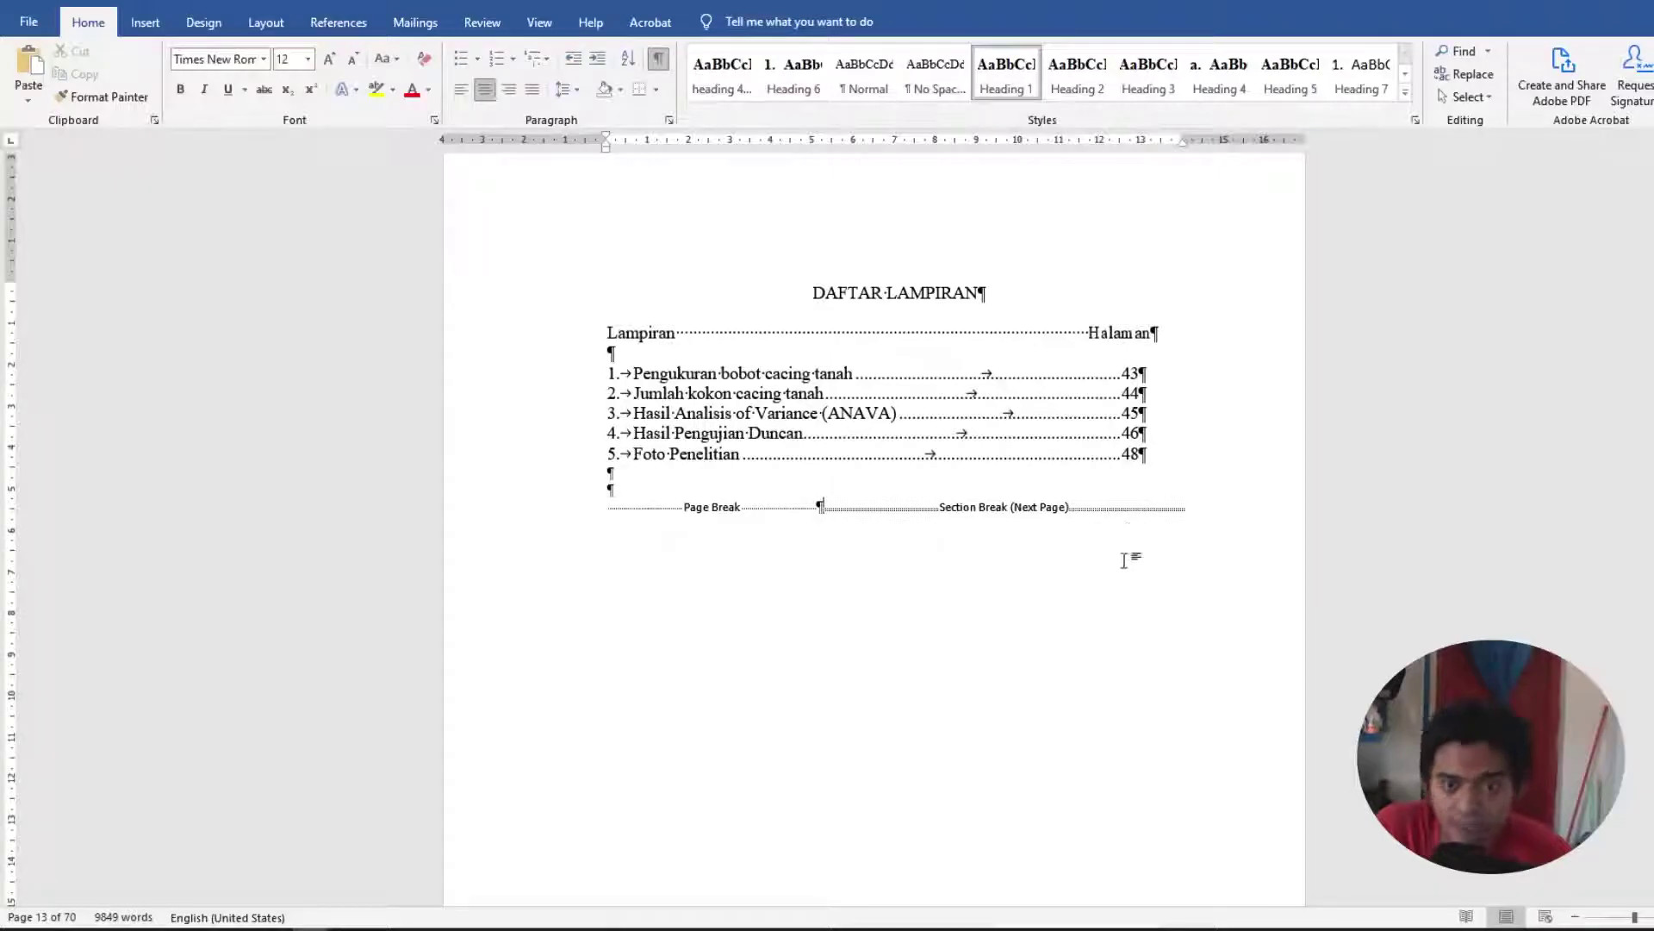
scroll(1125, 560, down, 10)
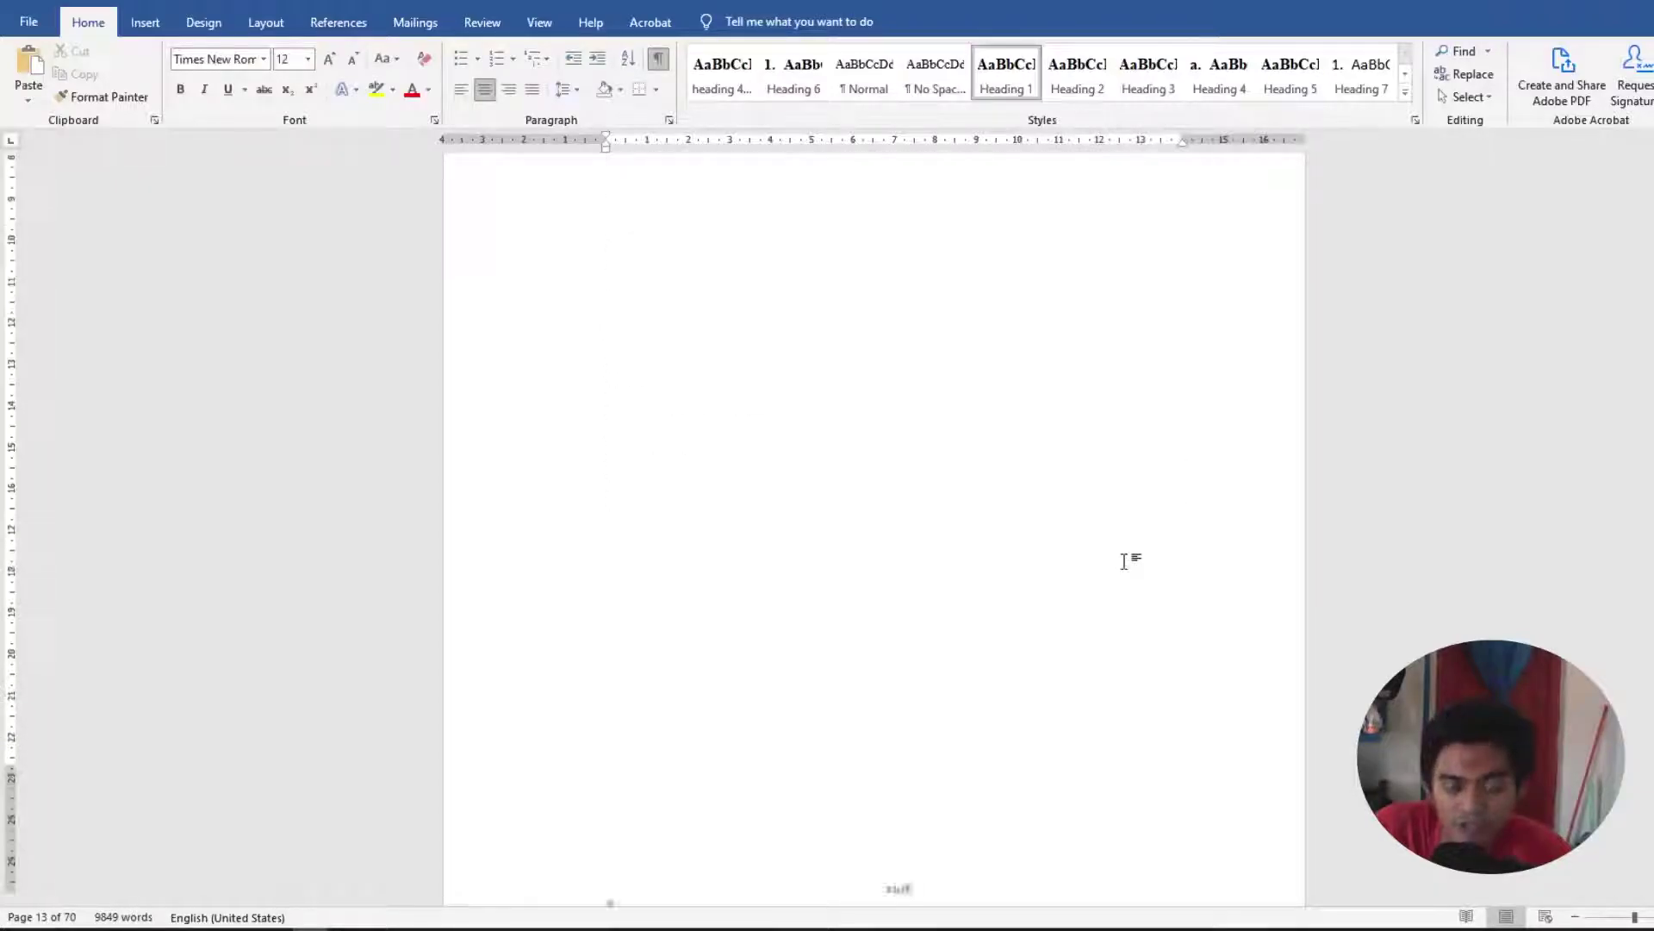
double_click(714, 585)
scroll(897, 653, down, 2)
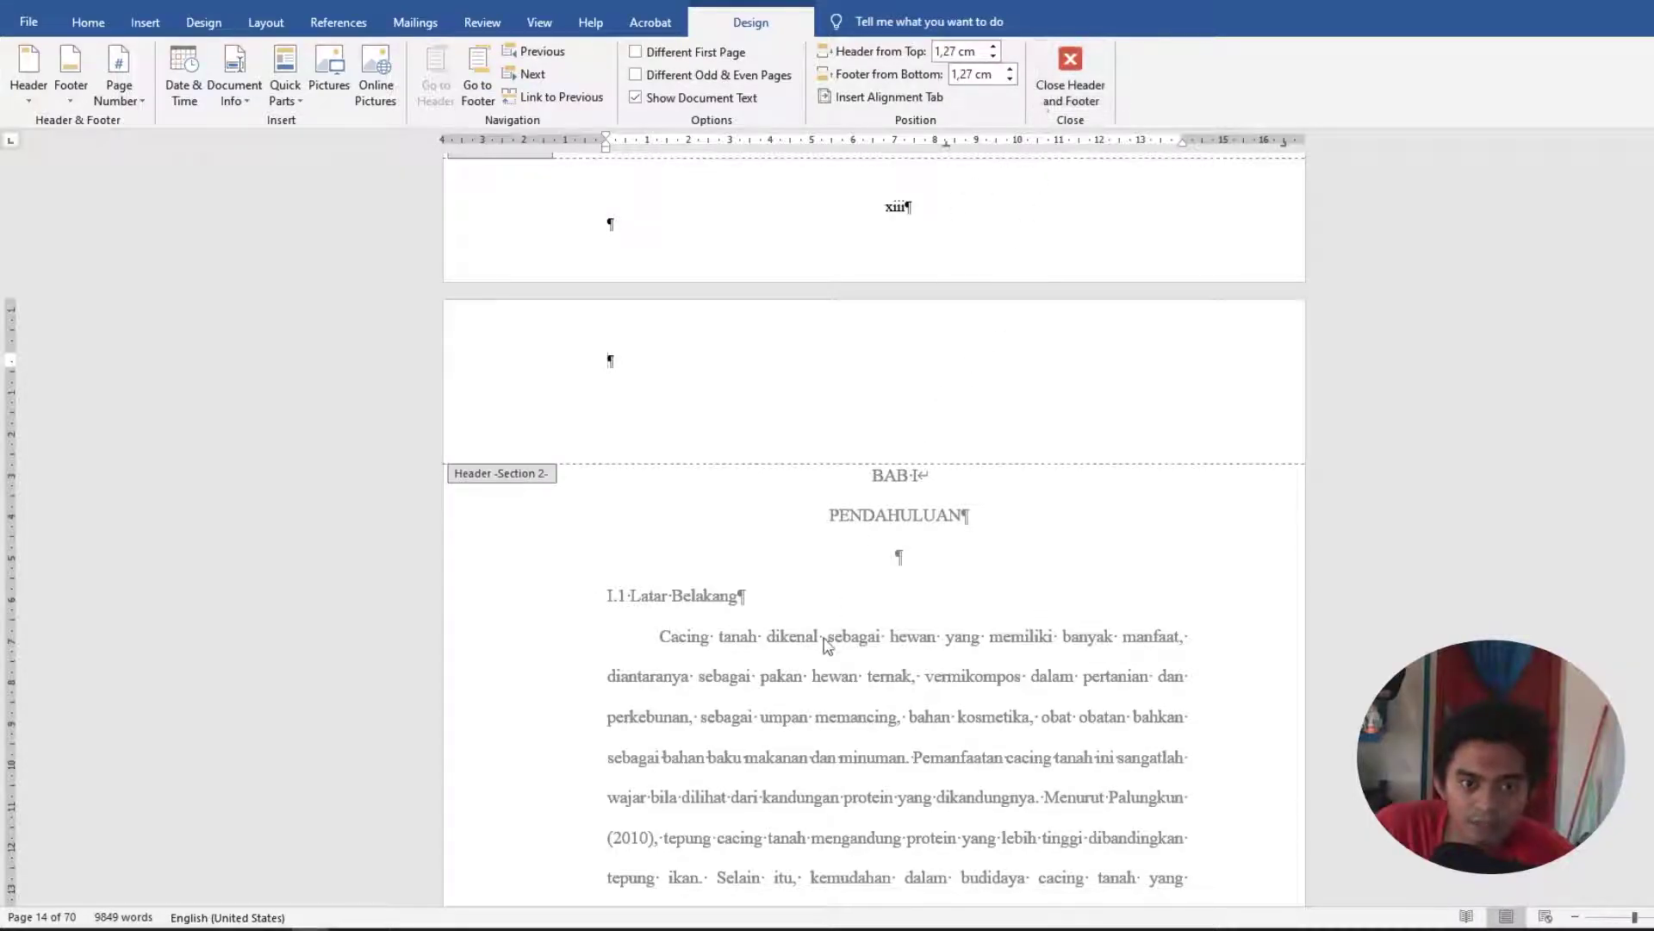
click(1070, 78)
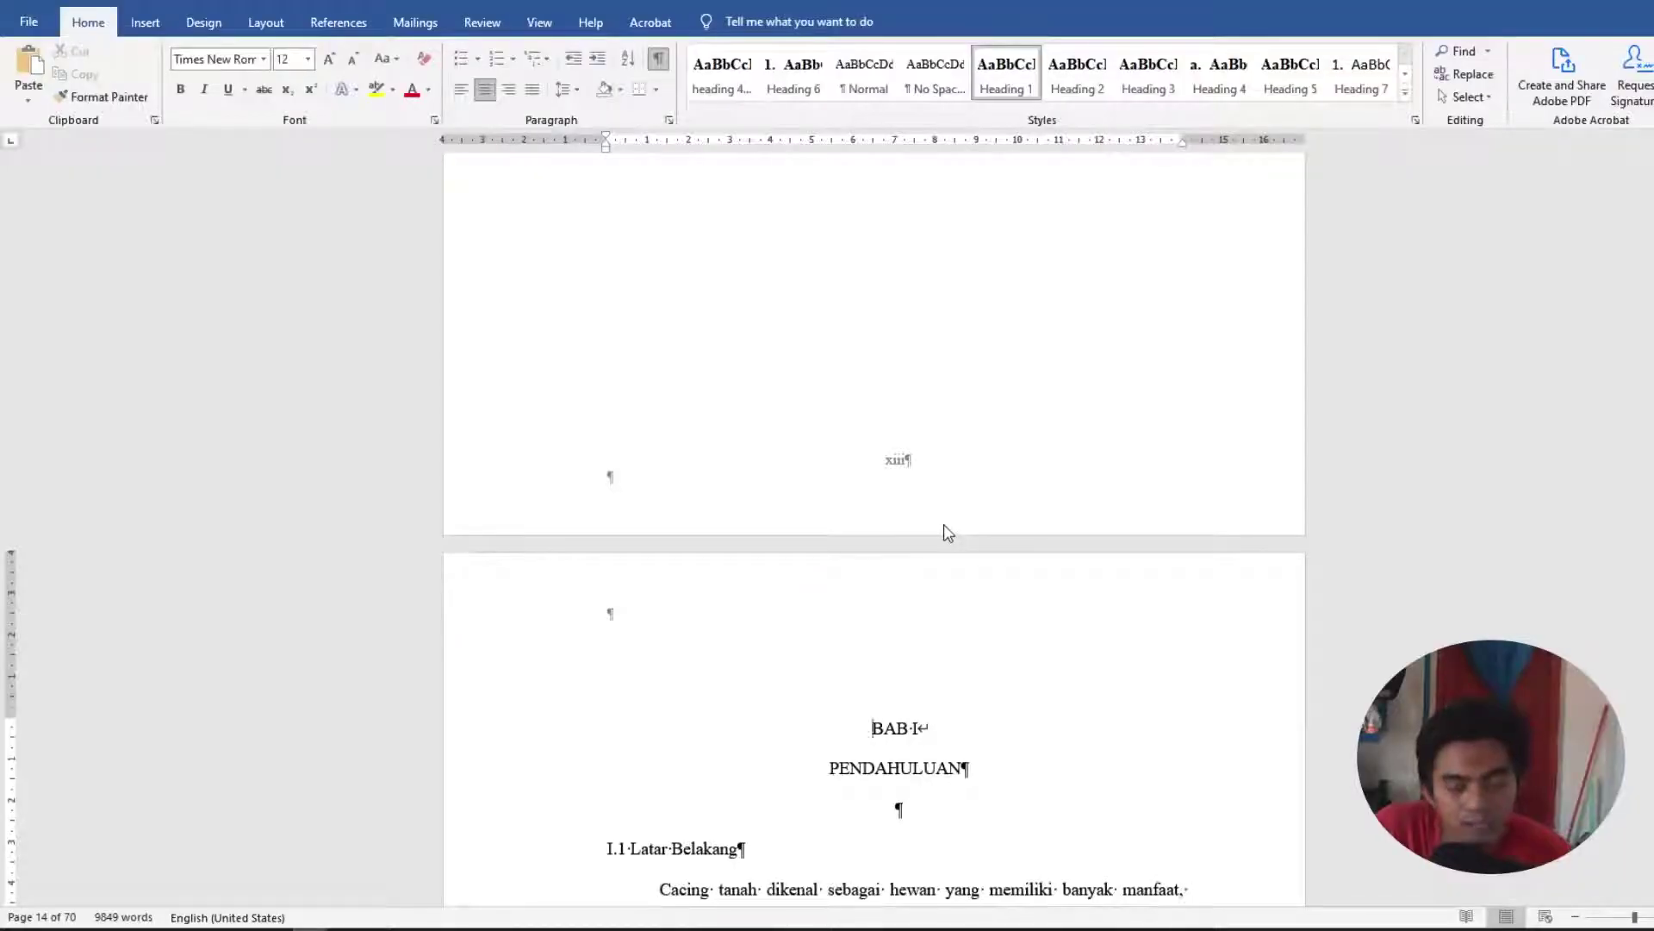
Compare the page numbers on both sides of the section break before BAB I and view the available break types.
scroll(948, 532, down, 2)
scroll(942, 528, up, 3)
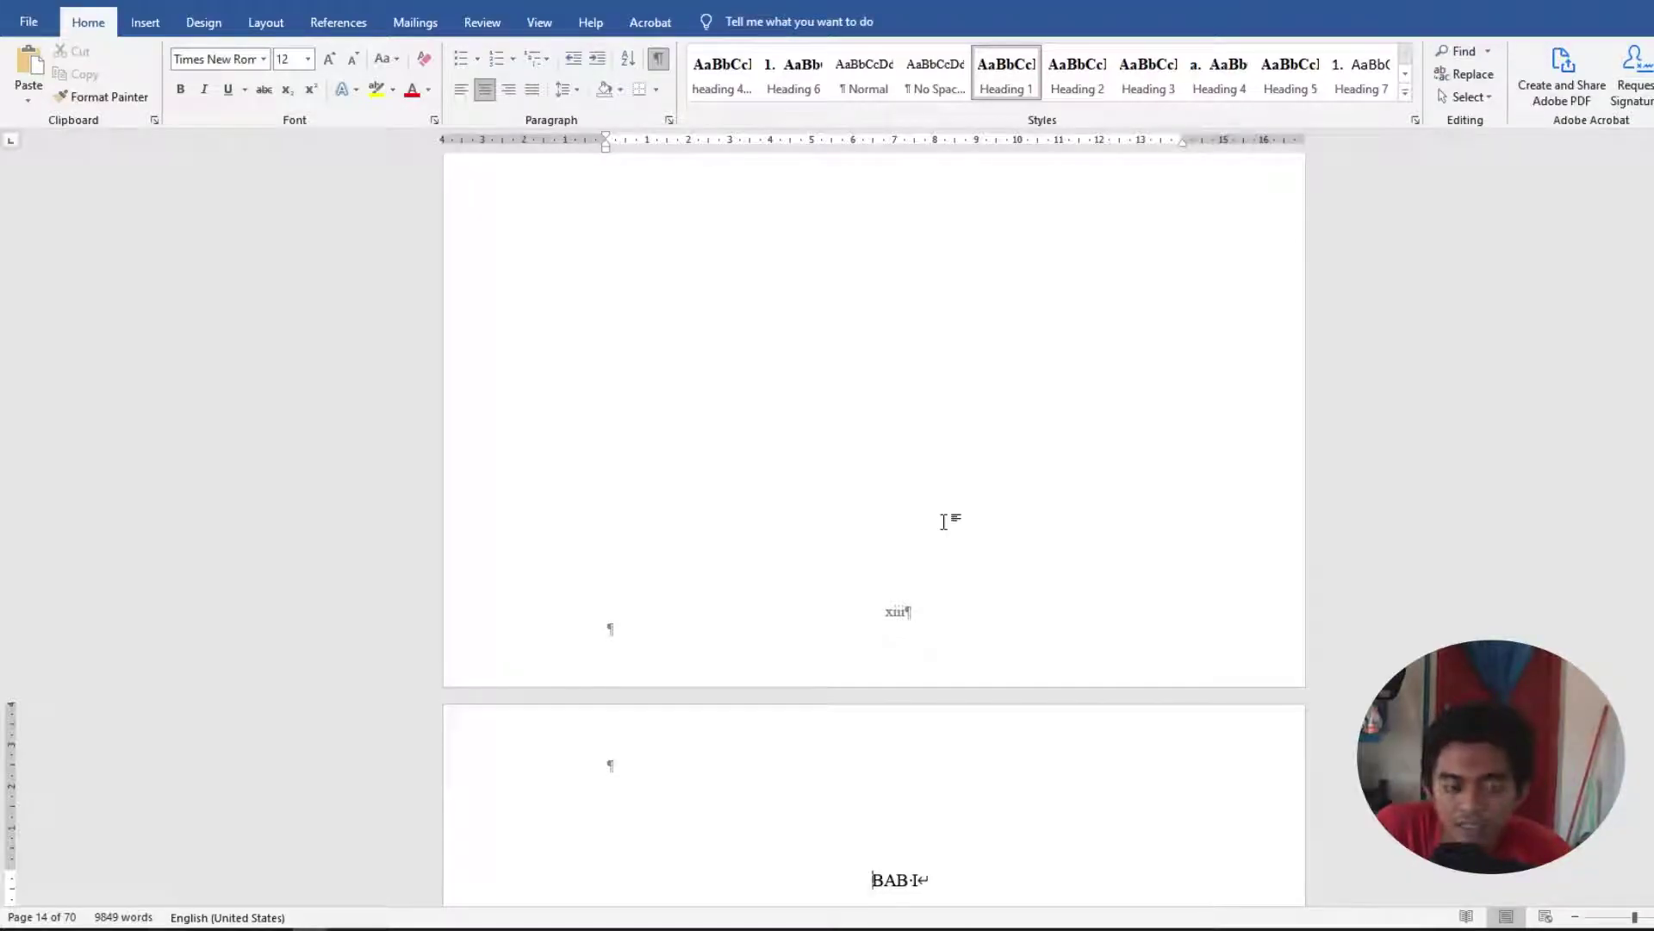
scroll(943, 521, down, 6)
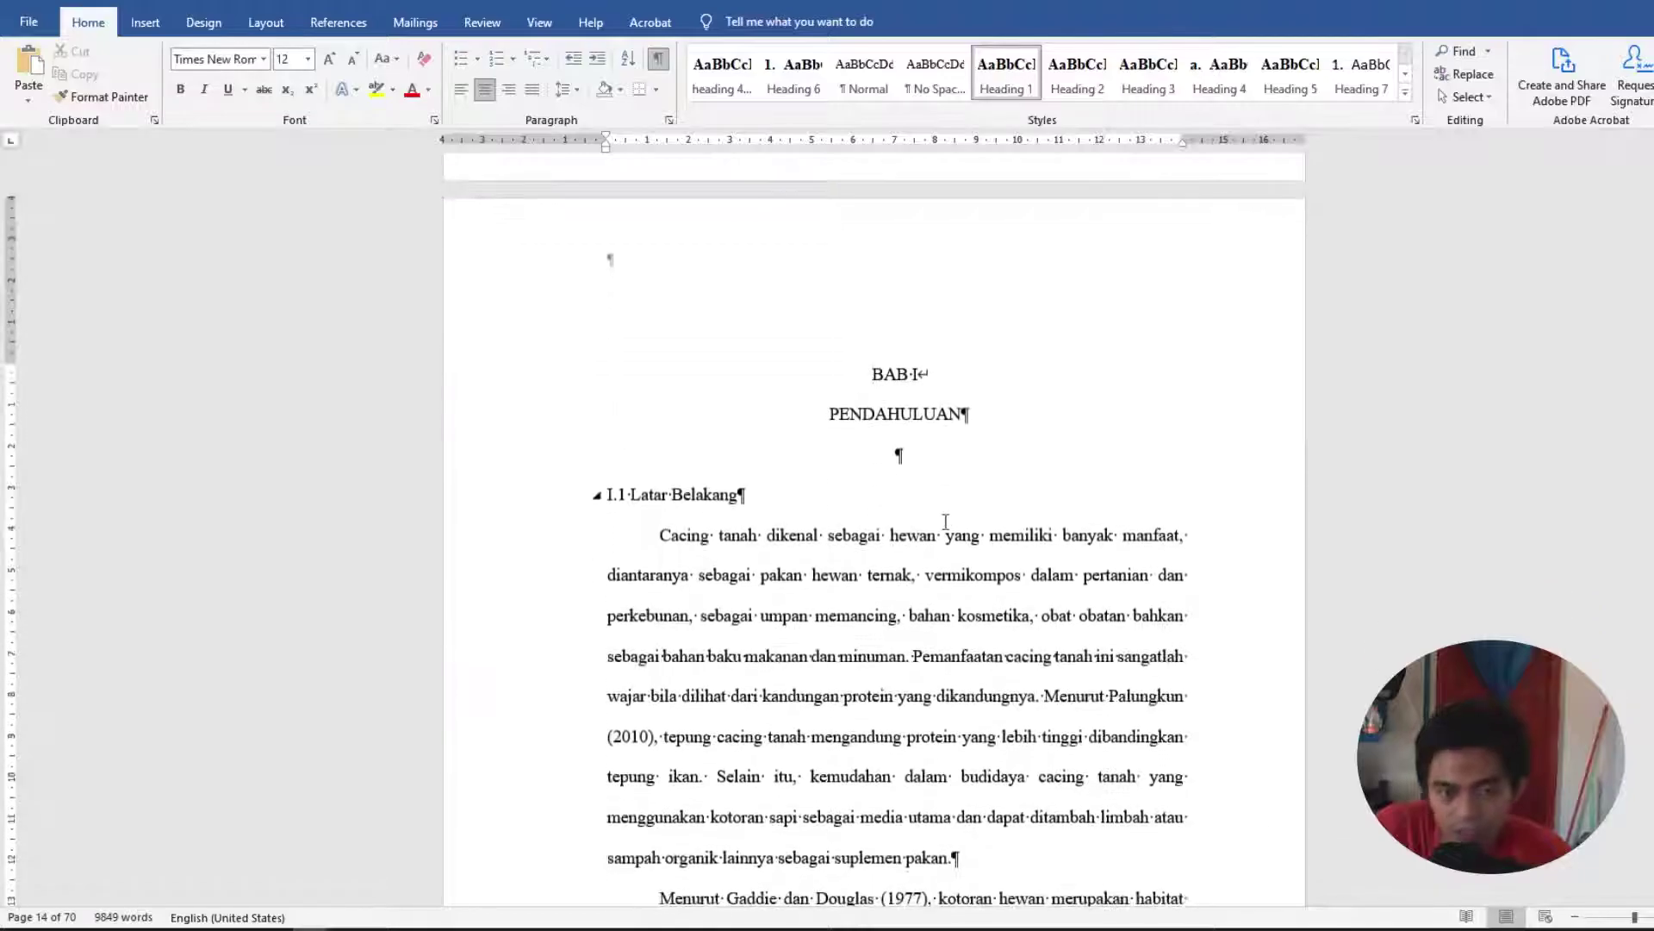
scroll(944, 522, down, 5)
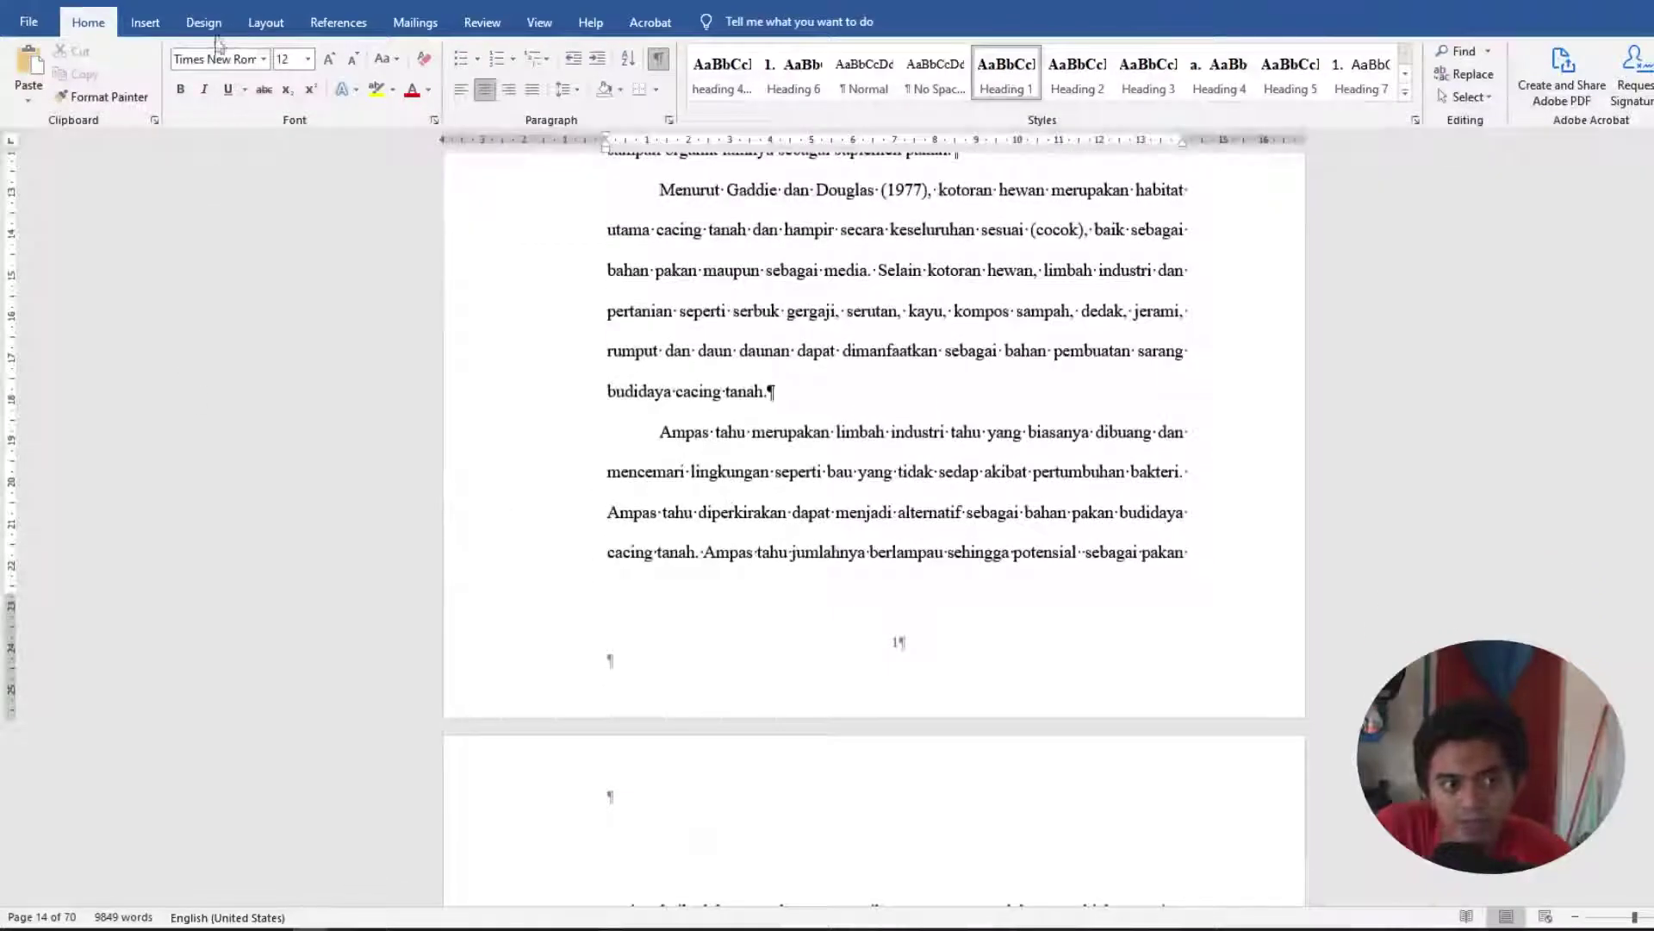
click(265, 23)
click(140, 69)
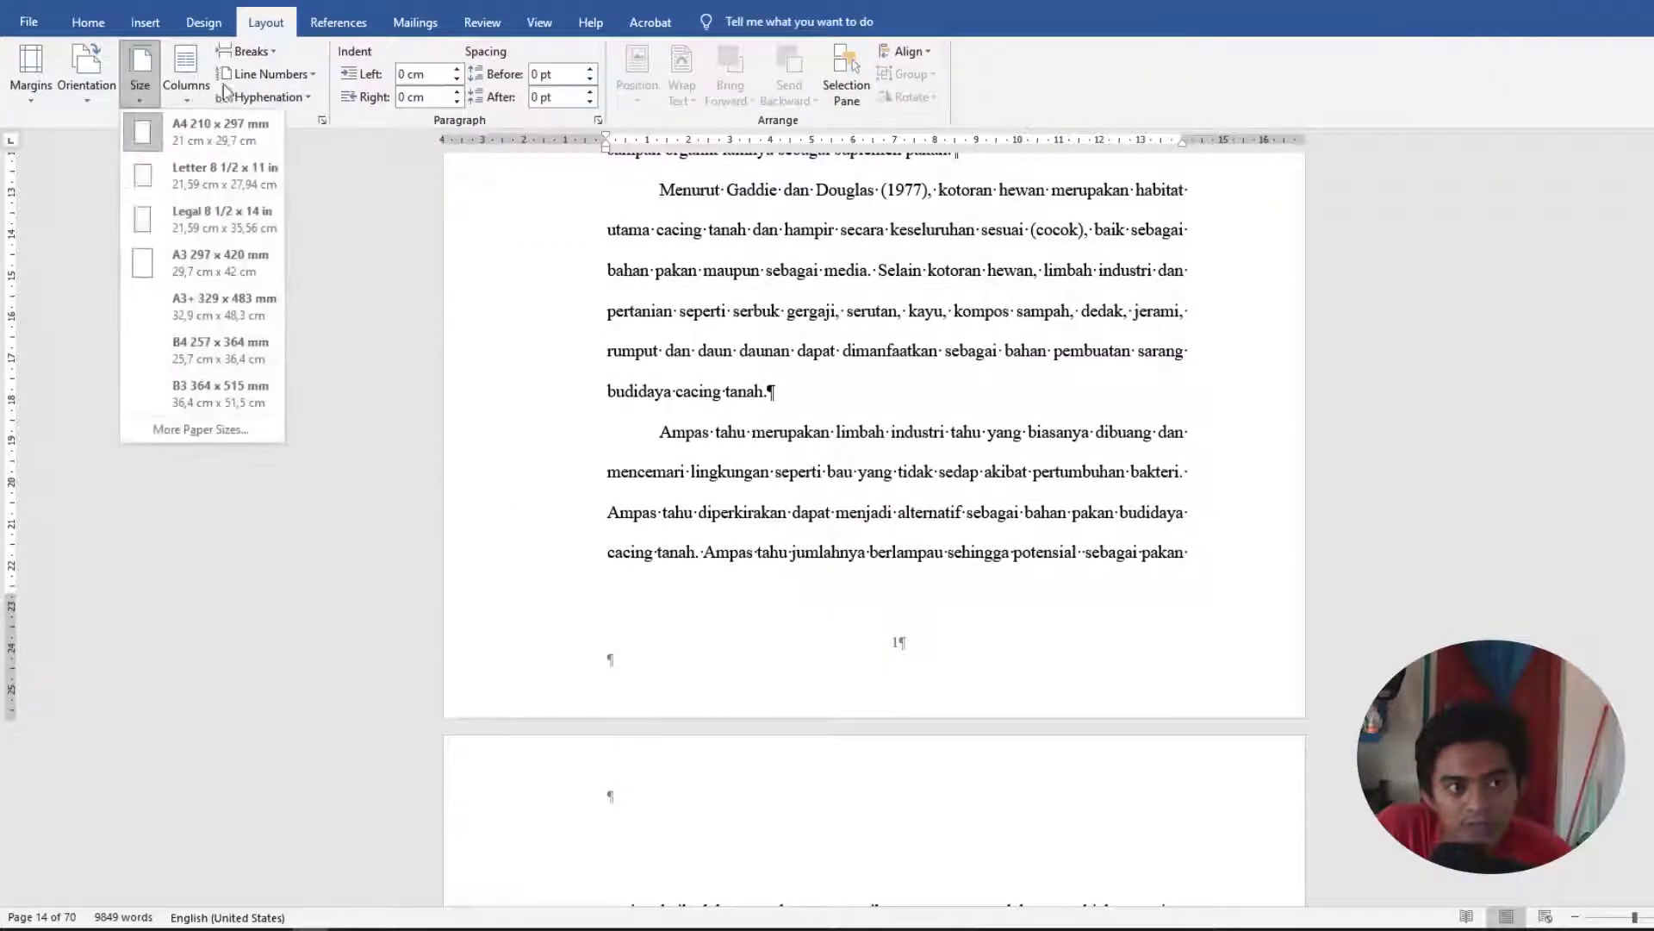
click(250, 52)
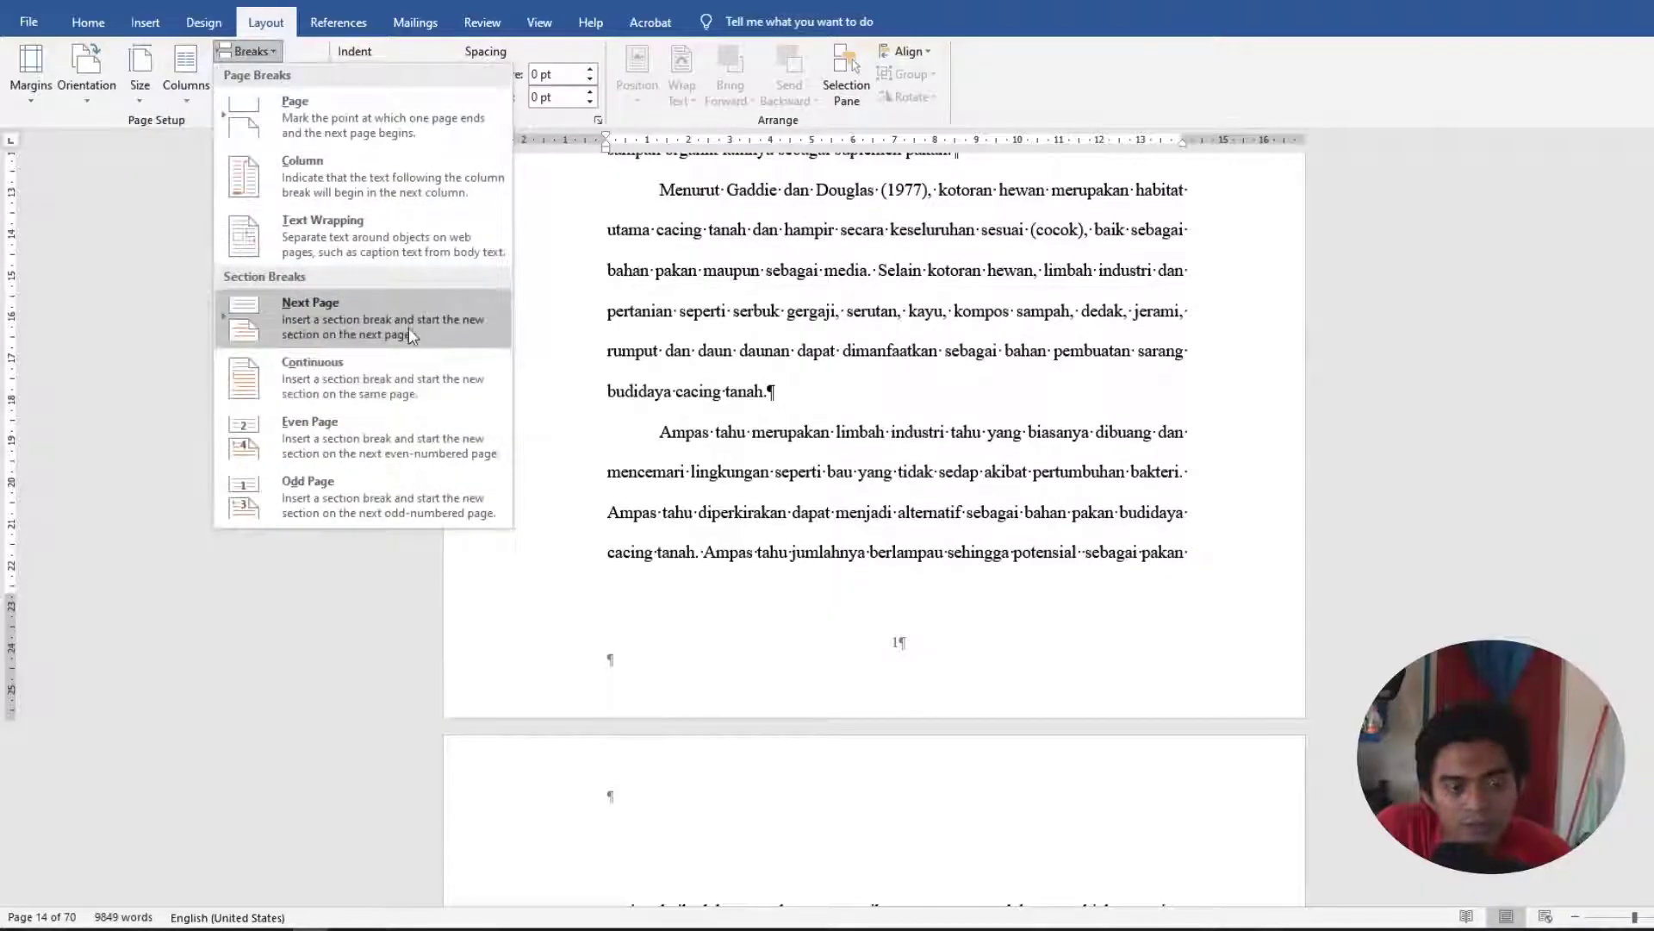
click(911, 520)
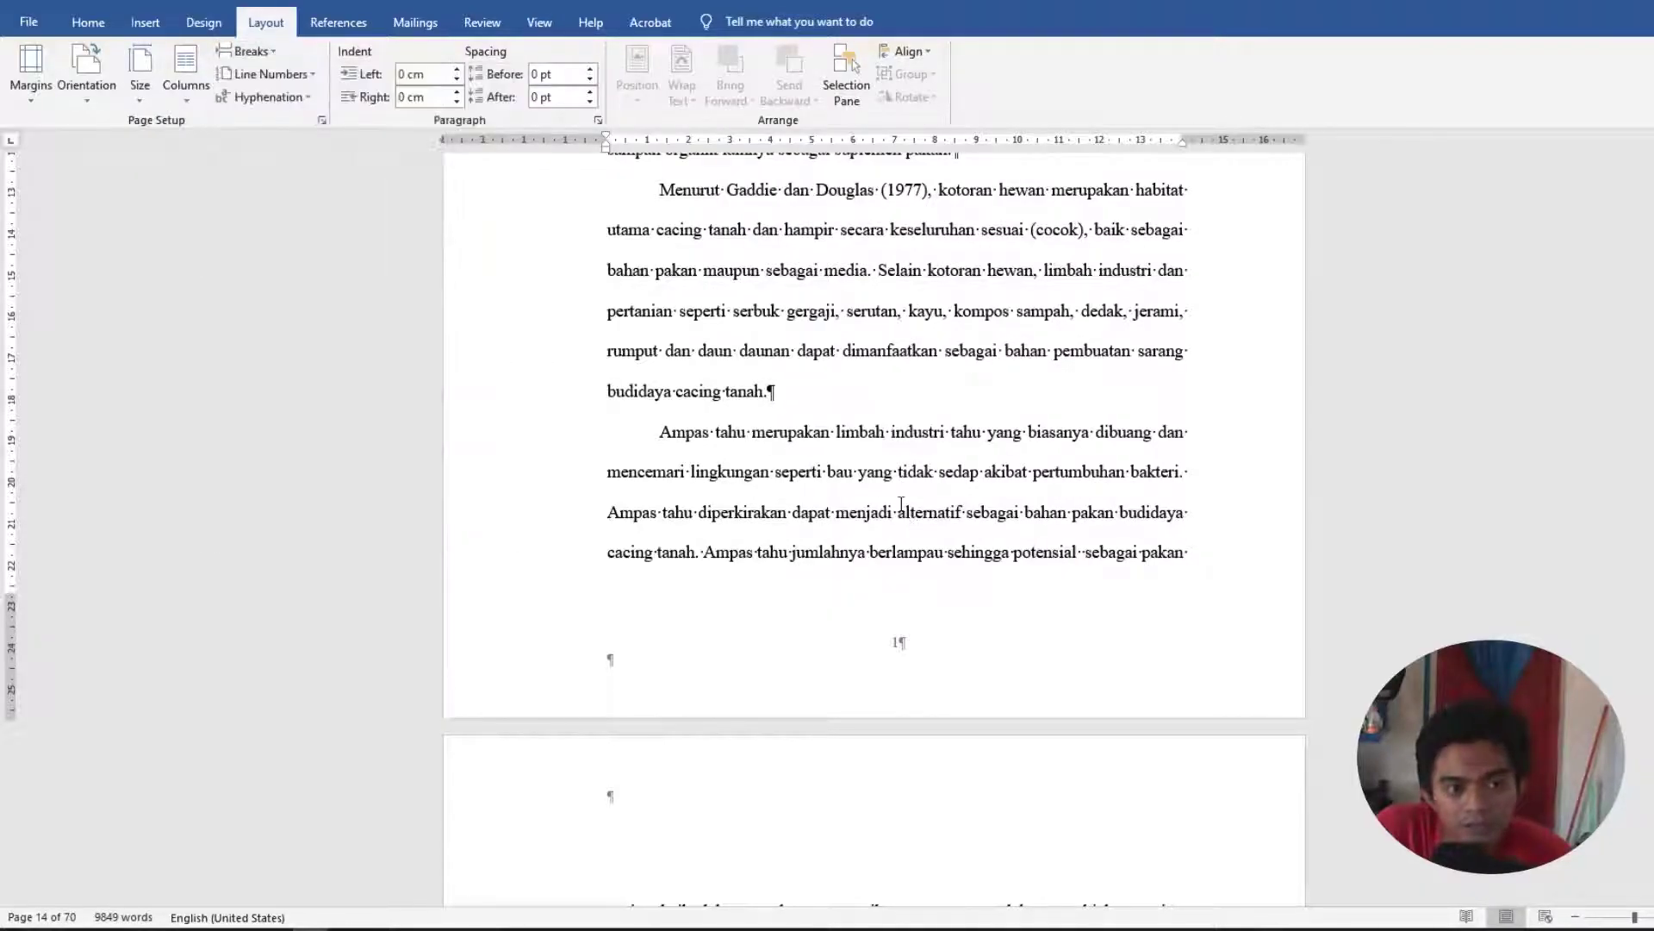
Look through the BAB I pages for how the chapter ends after I.3 Manfaat Penelitian.
scroll(904, 508, down, 10)
scroll(899, 492, down, 7)
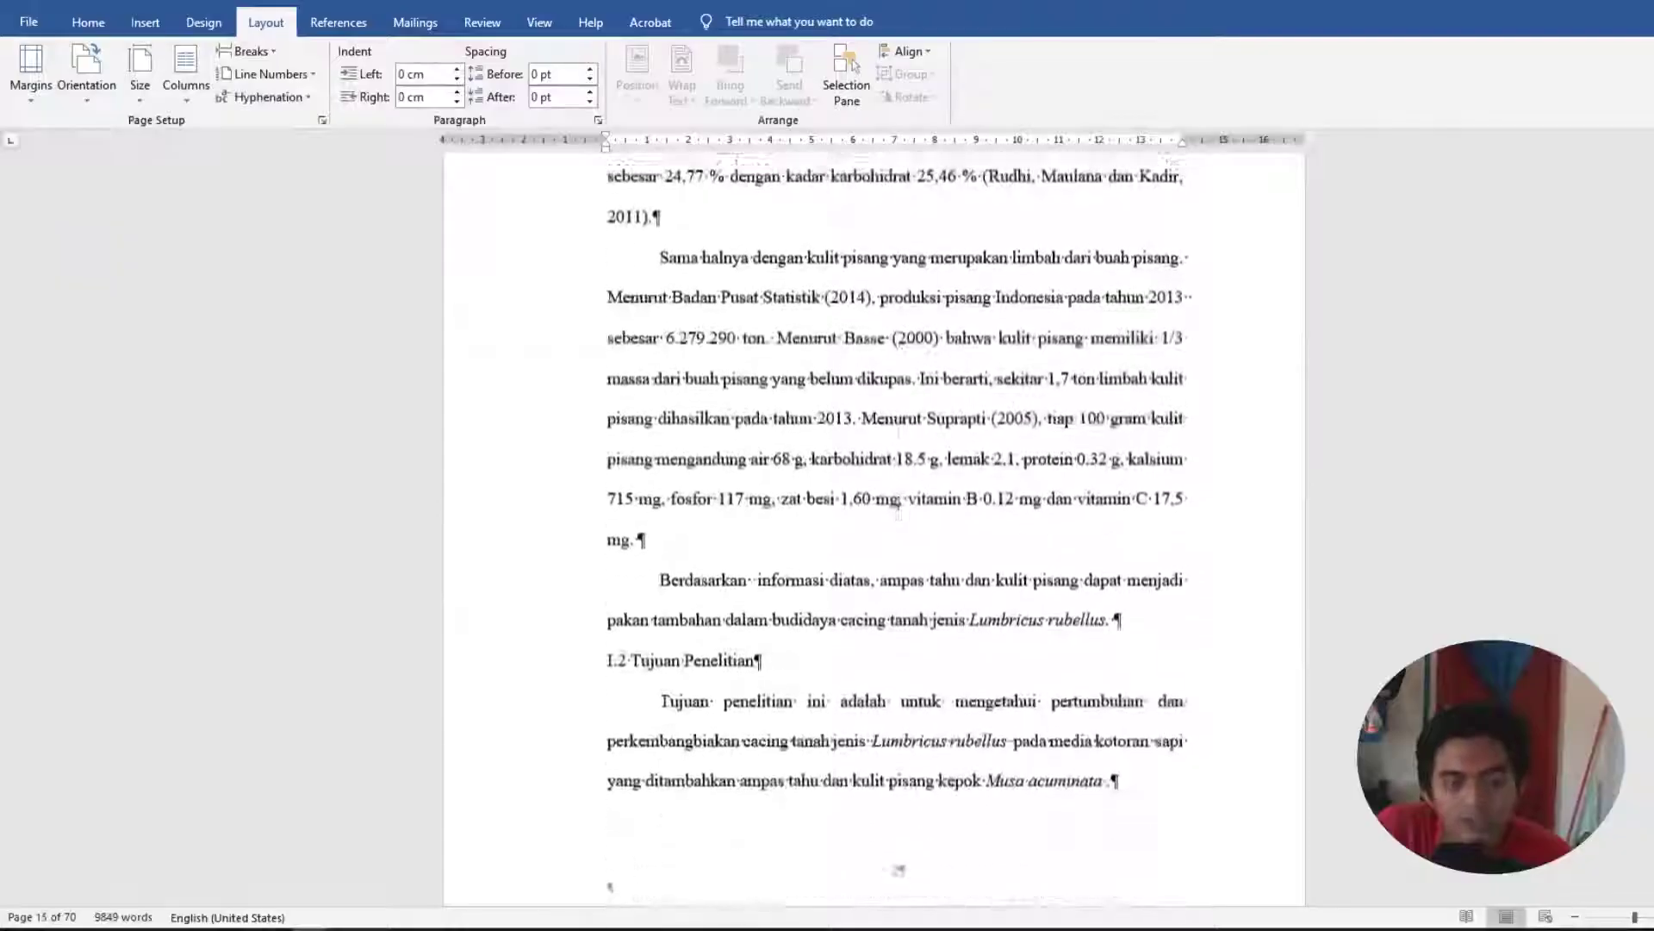
scroll(899, 508, down, 4)
scroll(905, 500, up, 10)
scroll(917, 495, up, 15)
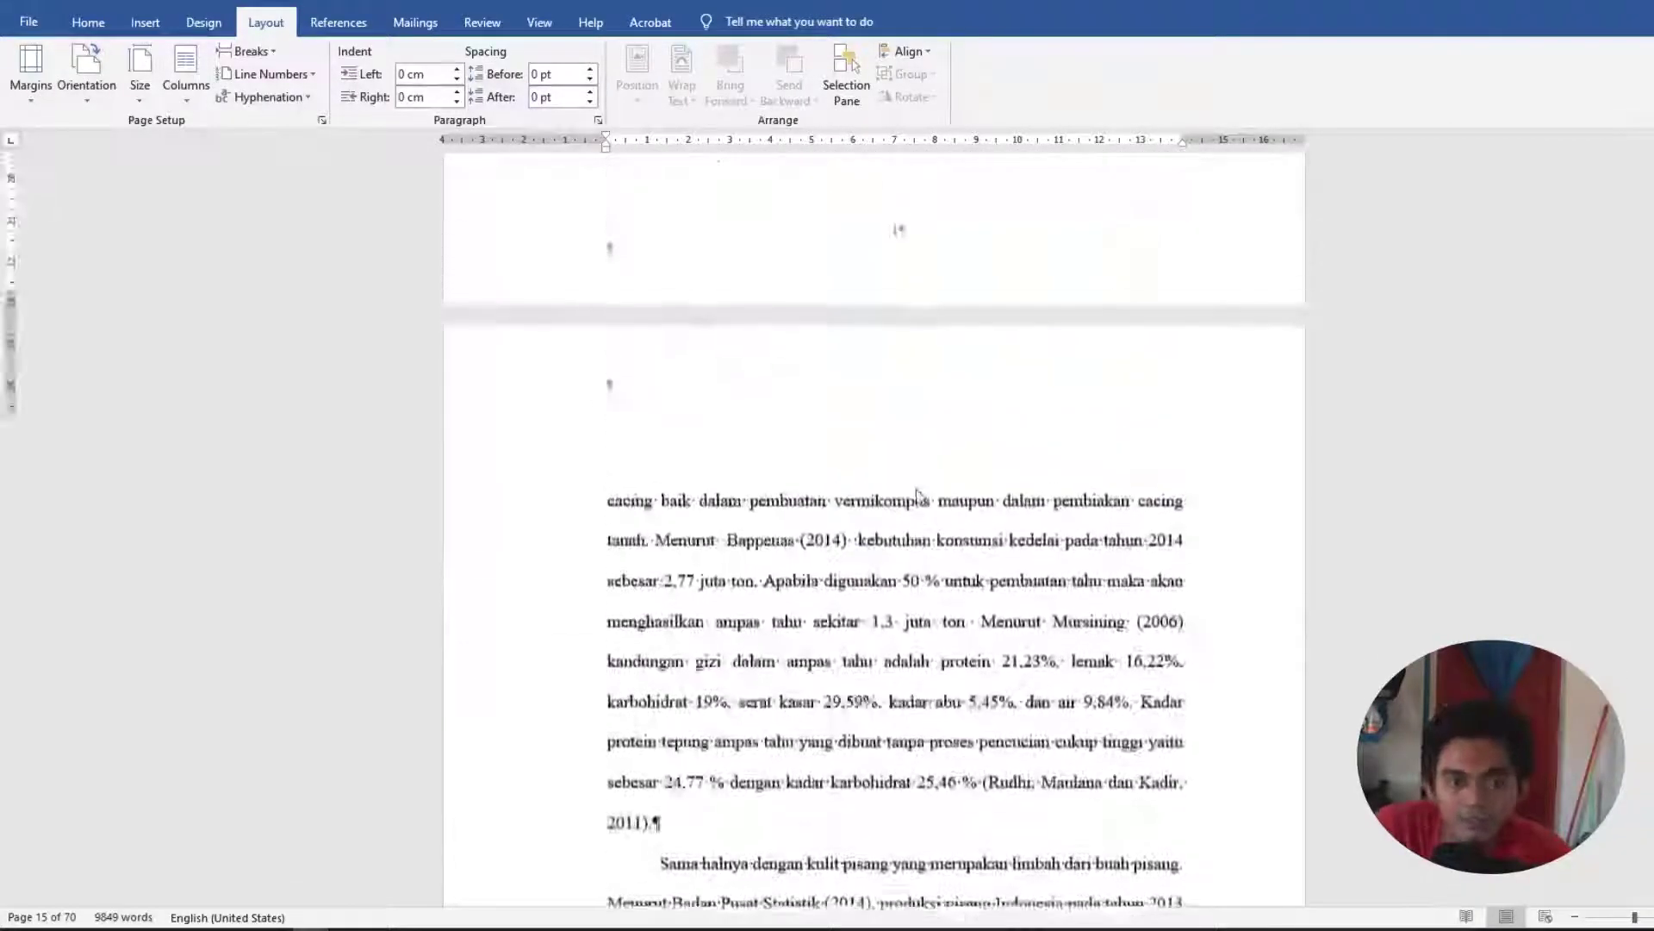
right_click(925, 482)
scroll(925, 482, down, 12)
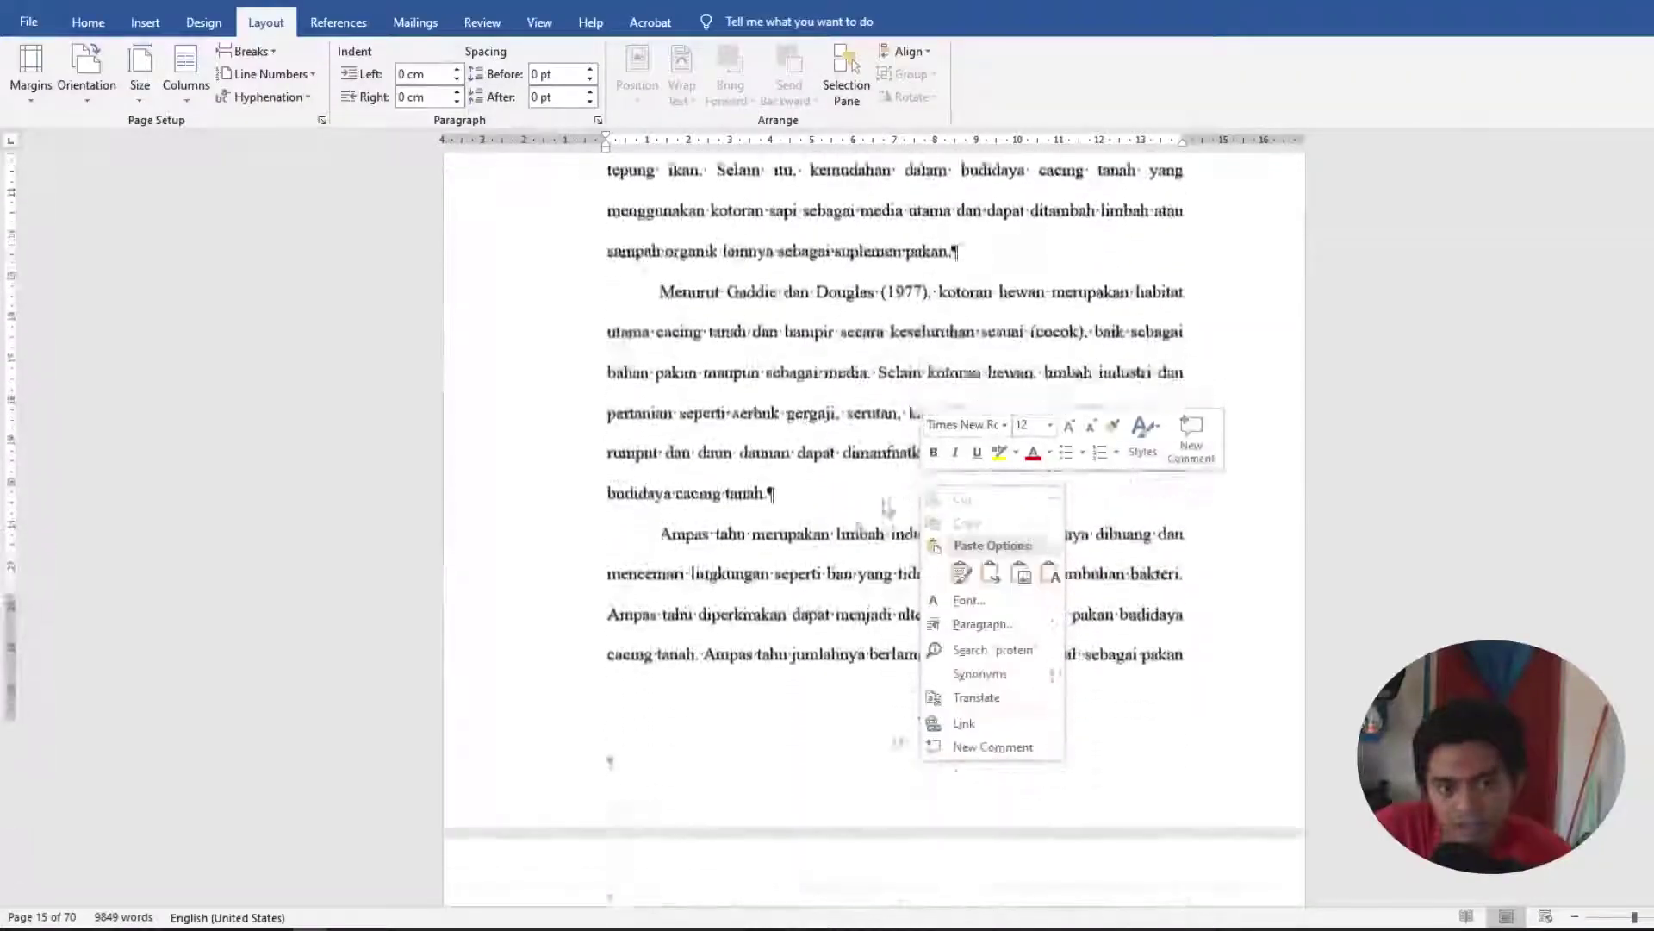
scroll(735, 517, up, 5)
scroll(736, 520, down, 15)
scroll(737, 523, down, 12)
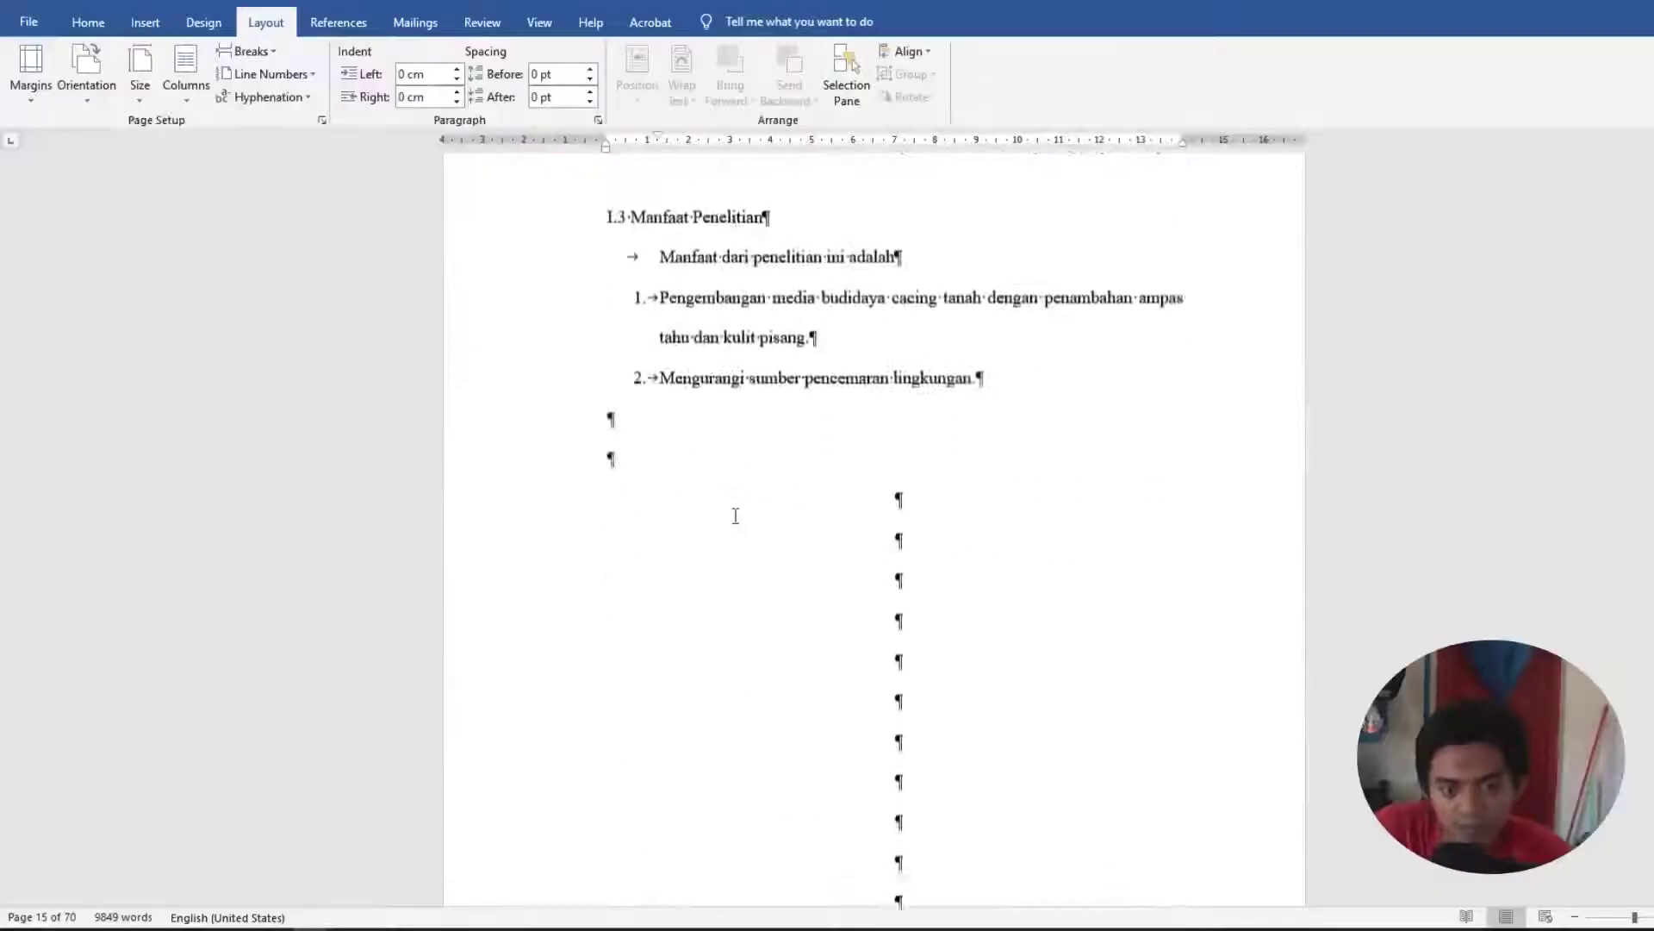
Delete all the empty paragraphs between the Manfaat Penelitian list and the BAB II heading.
scroll(737, 527, up, 3)
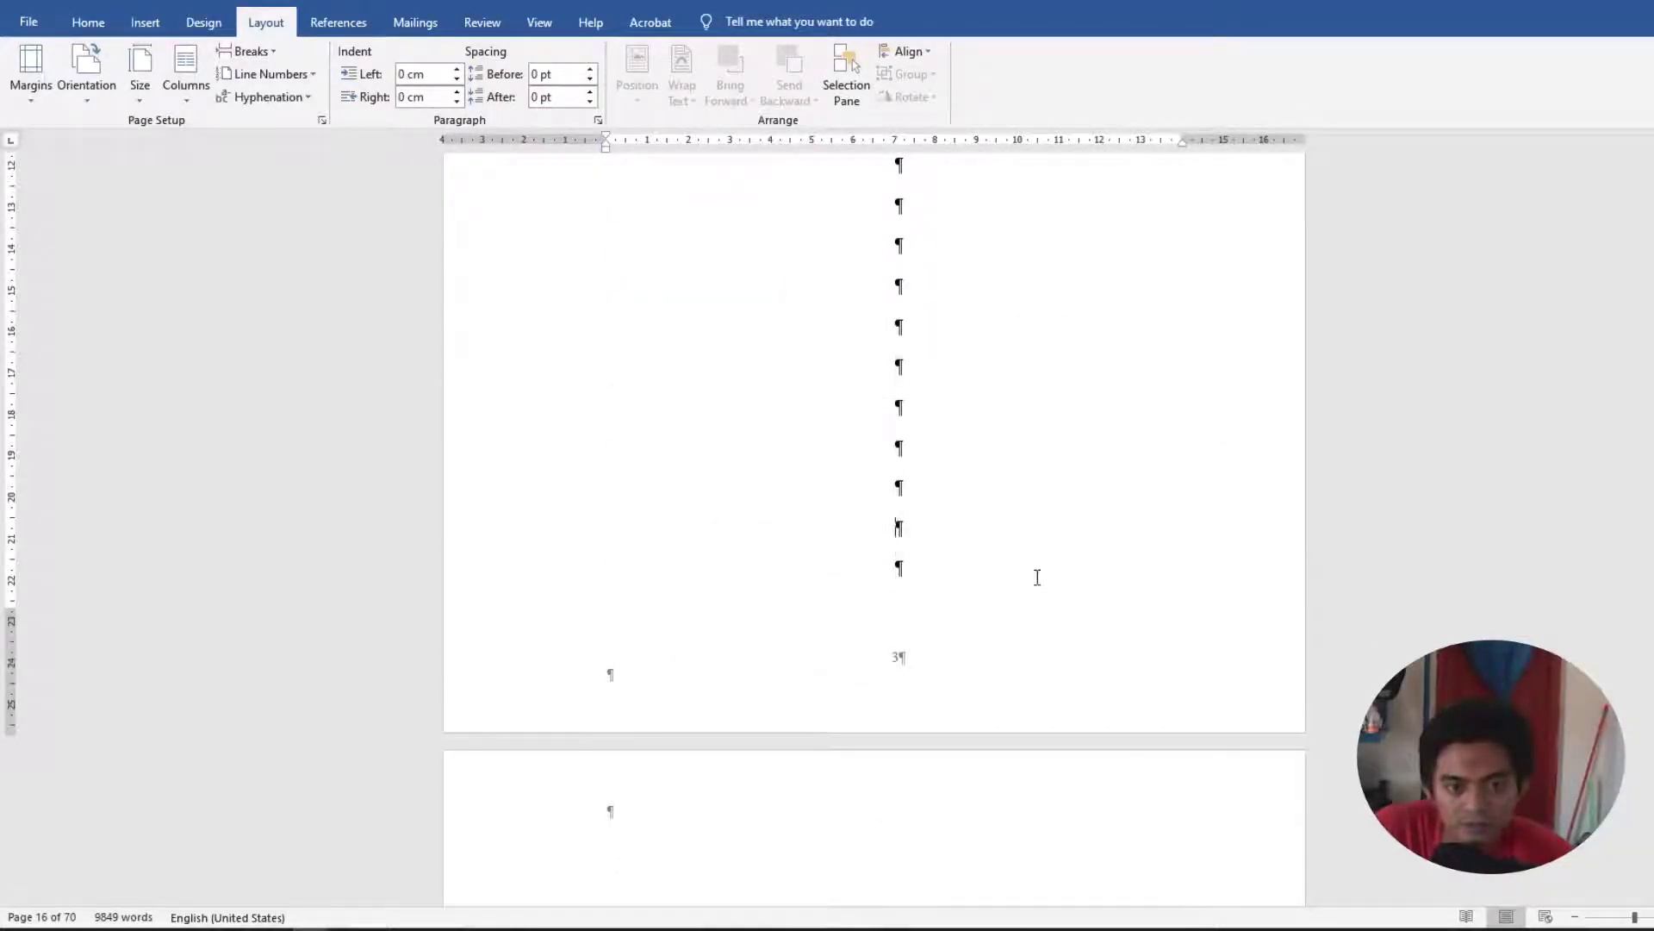
scroll(767, 318, up, 5)
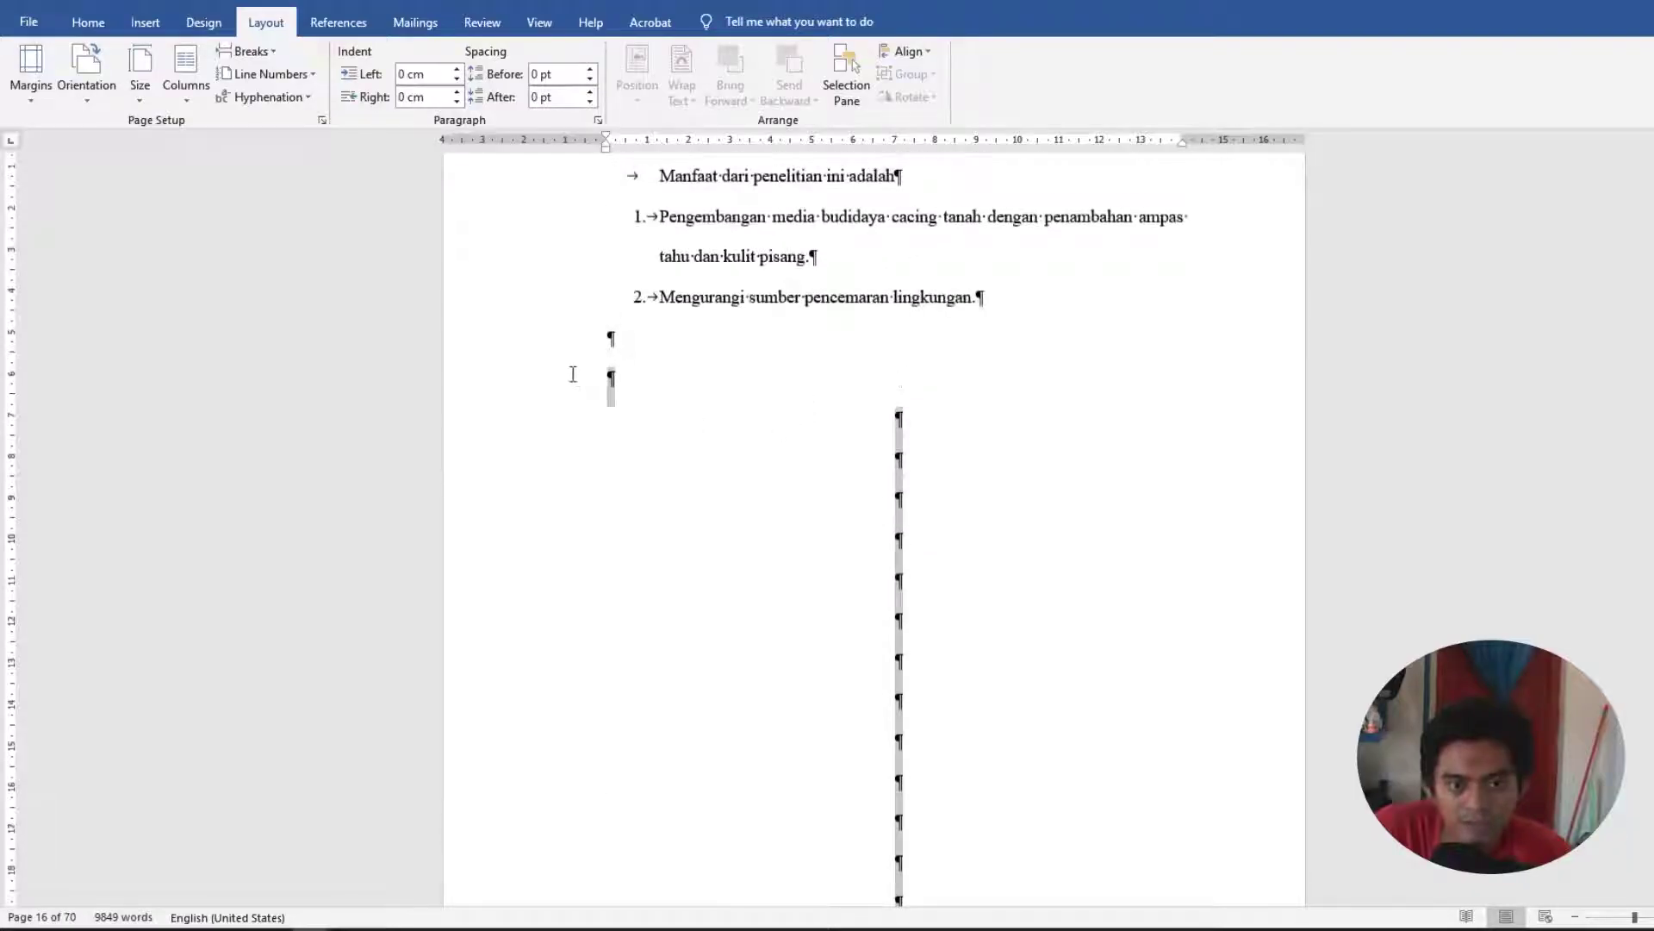
scroll(563, 345, down, 7)
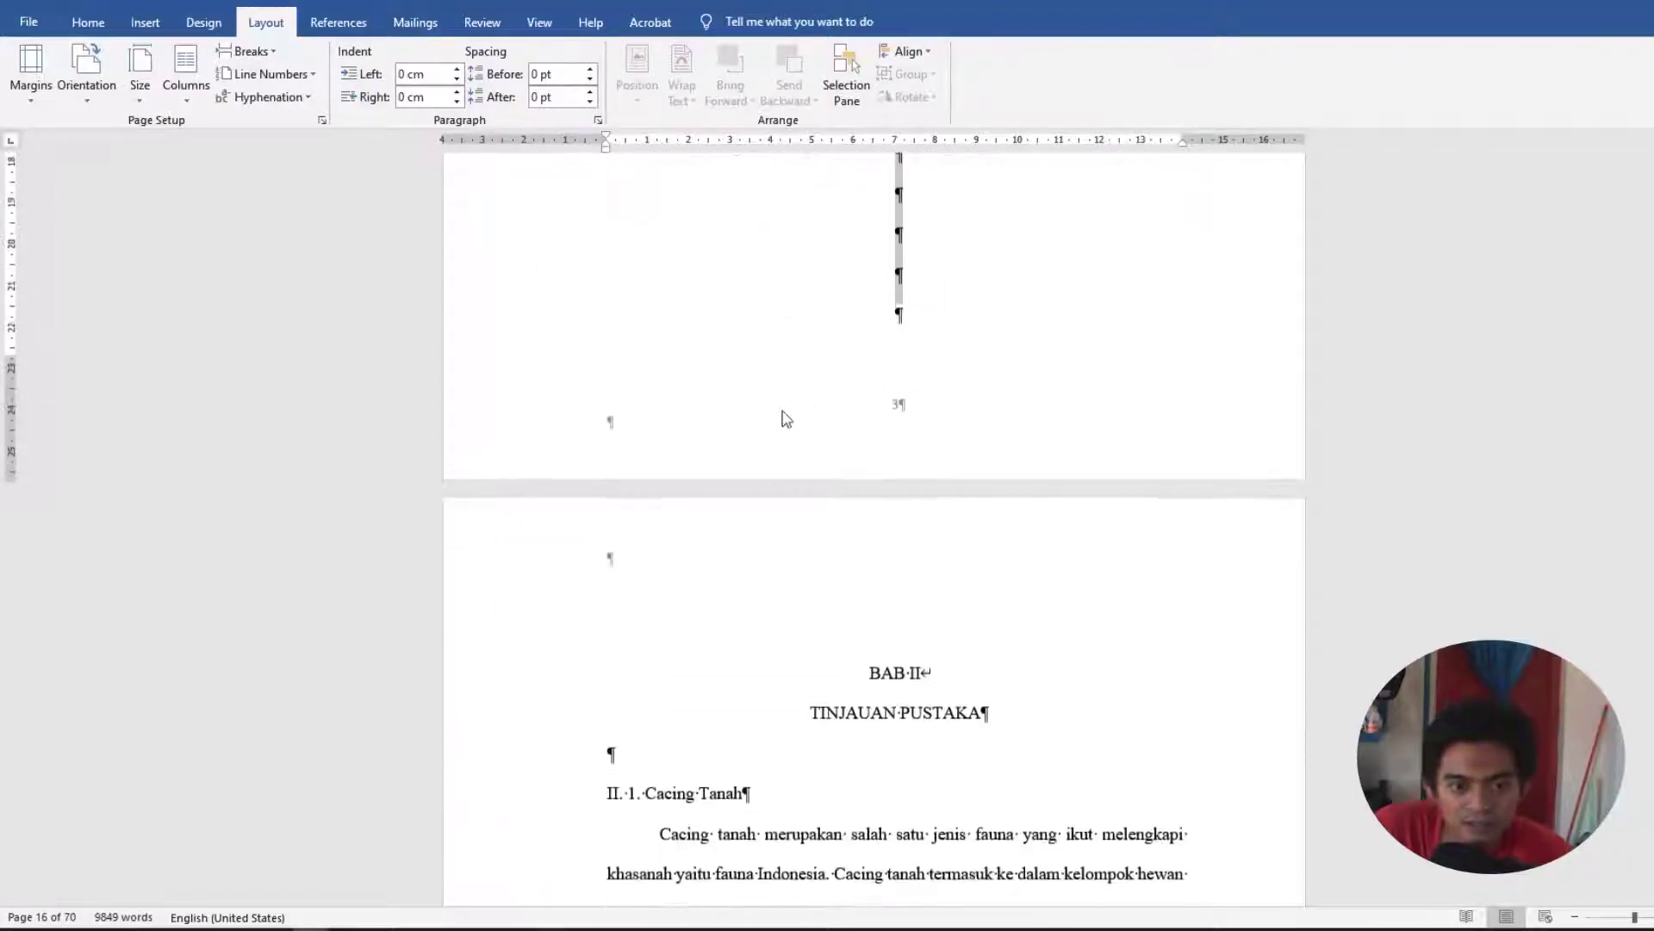
scroll(919, 509, up, 1)
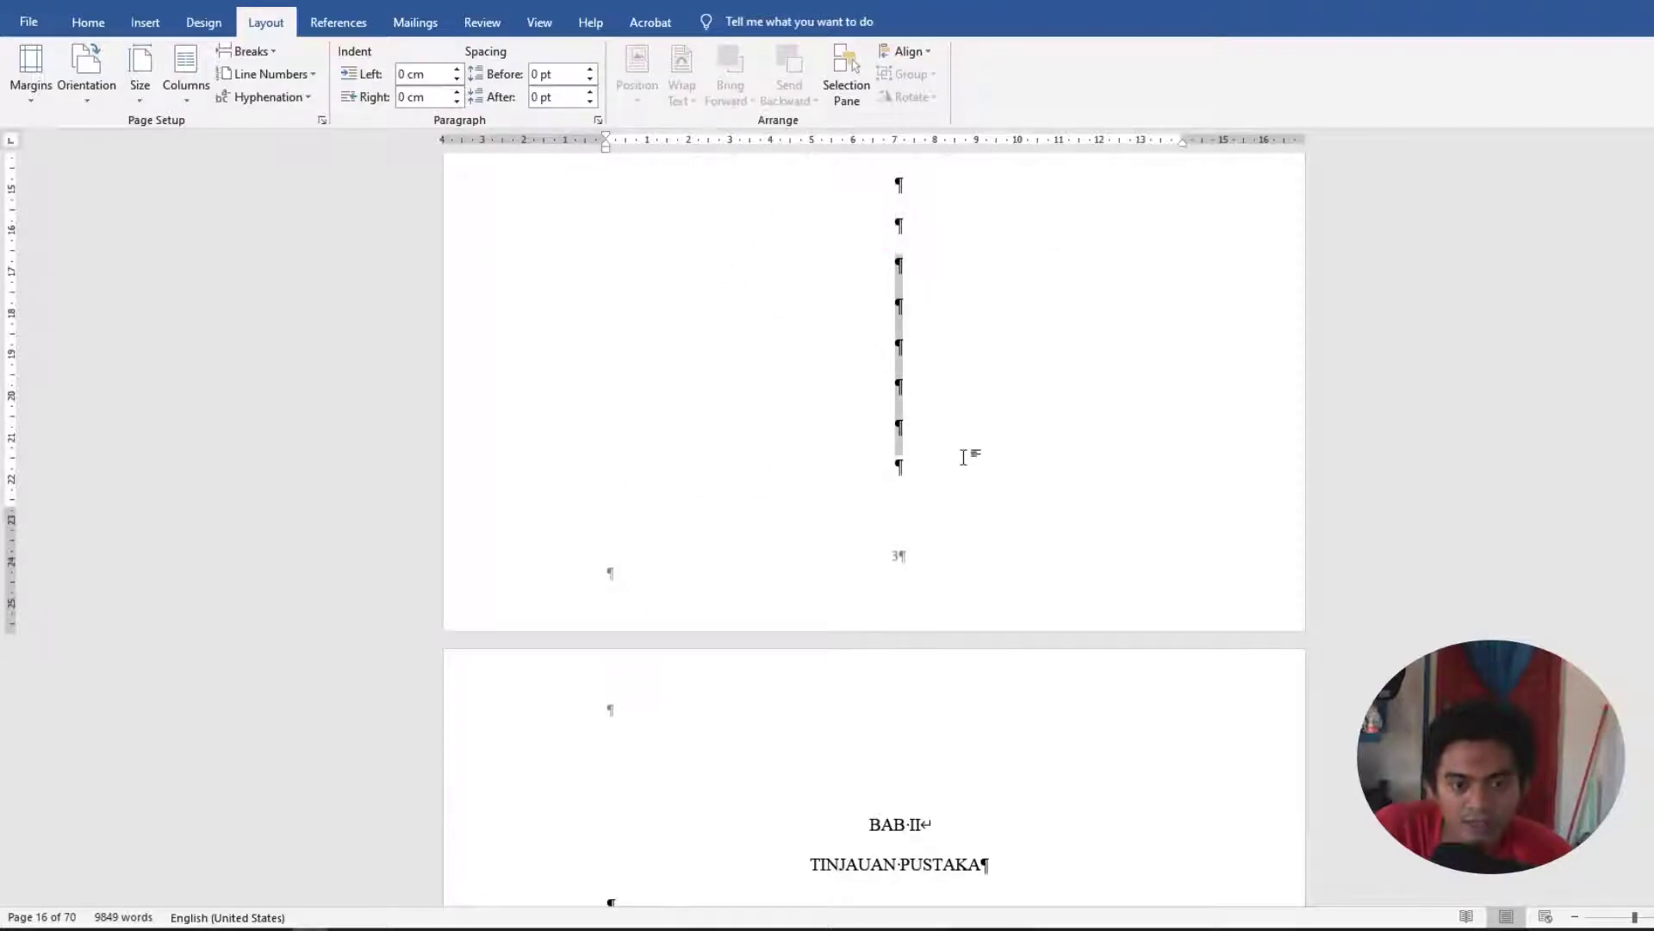
scroll(723, 265, up, 6)
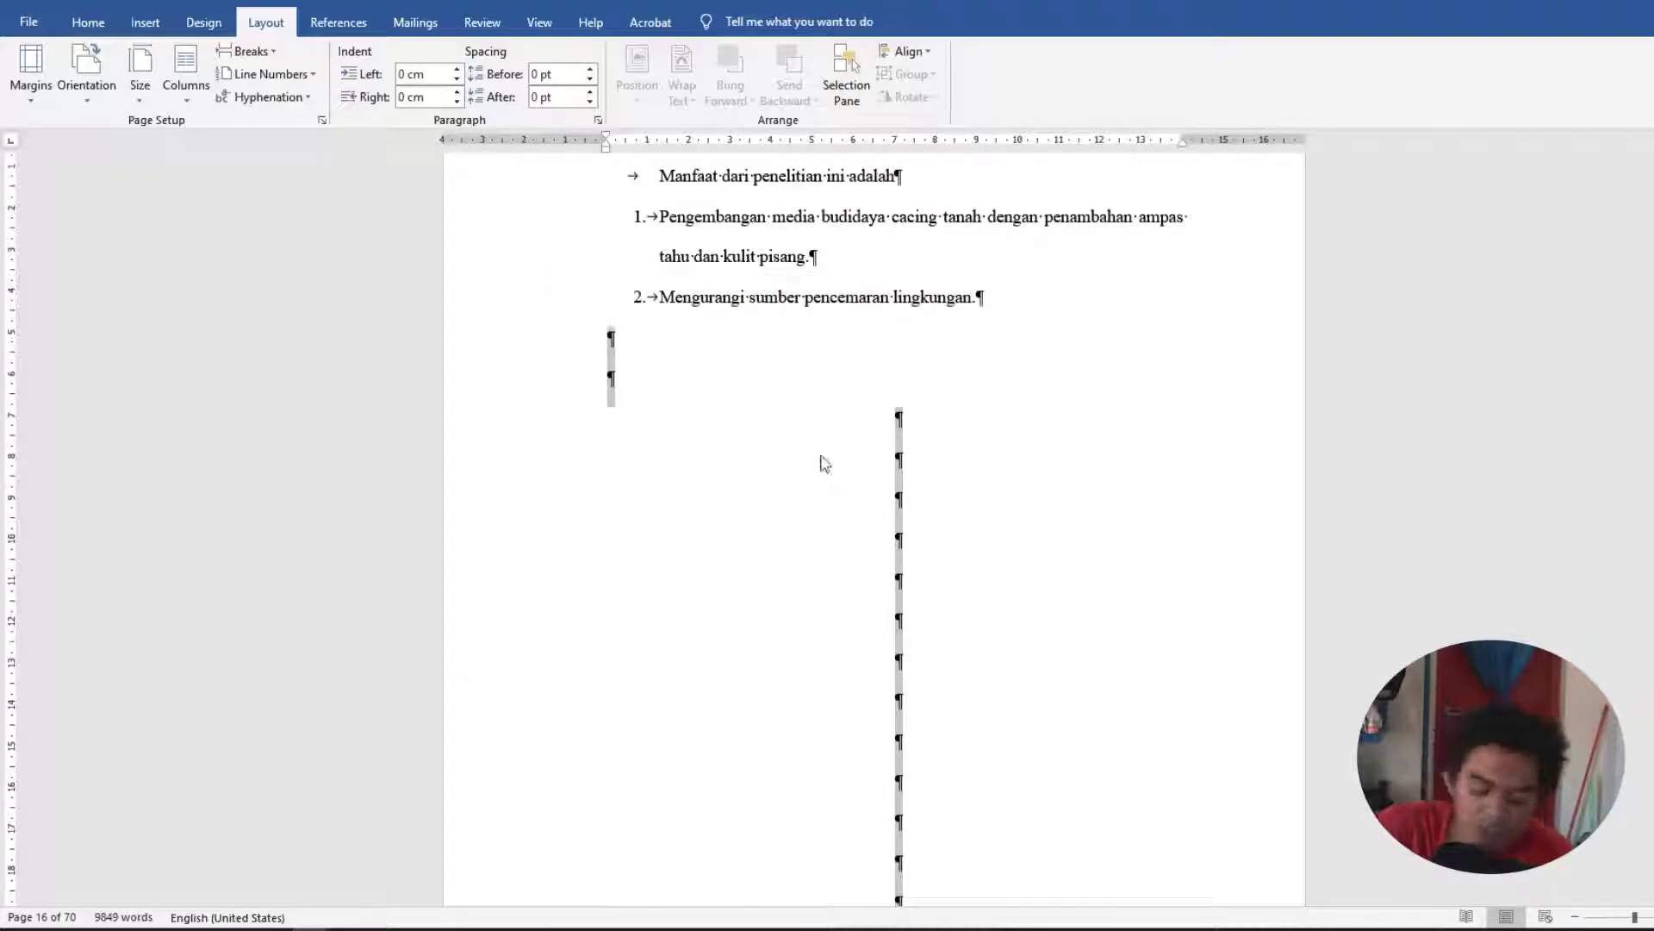
key(Delete)
key(Delete)
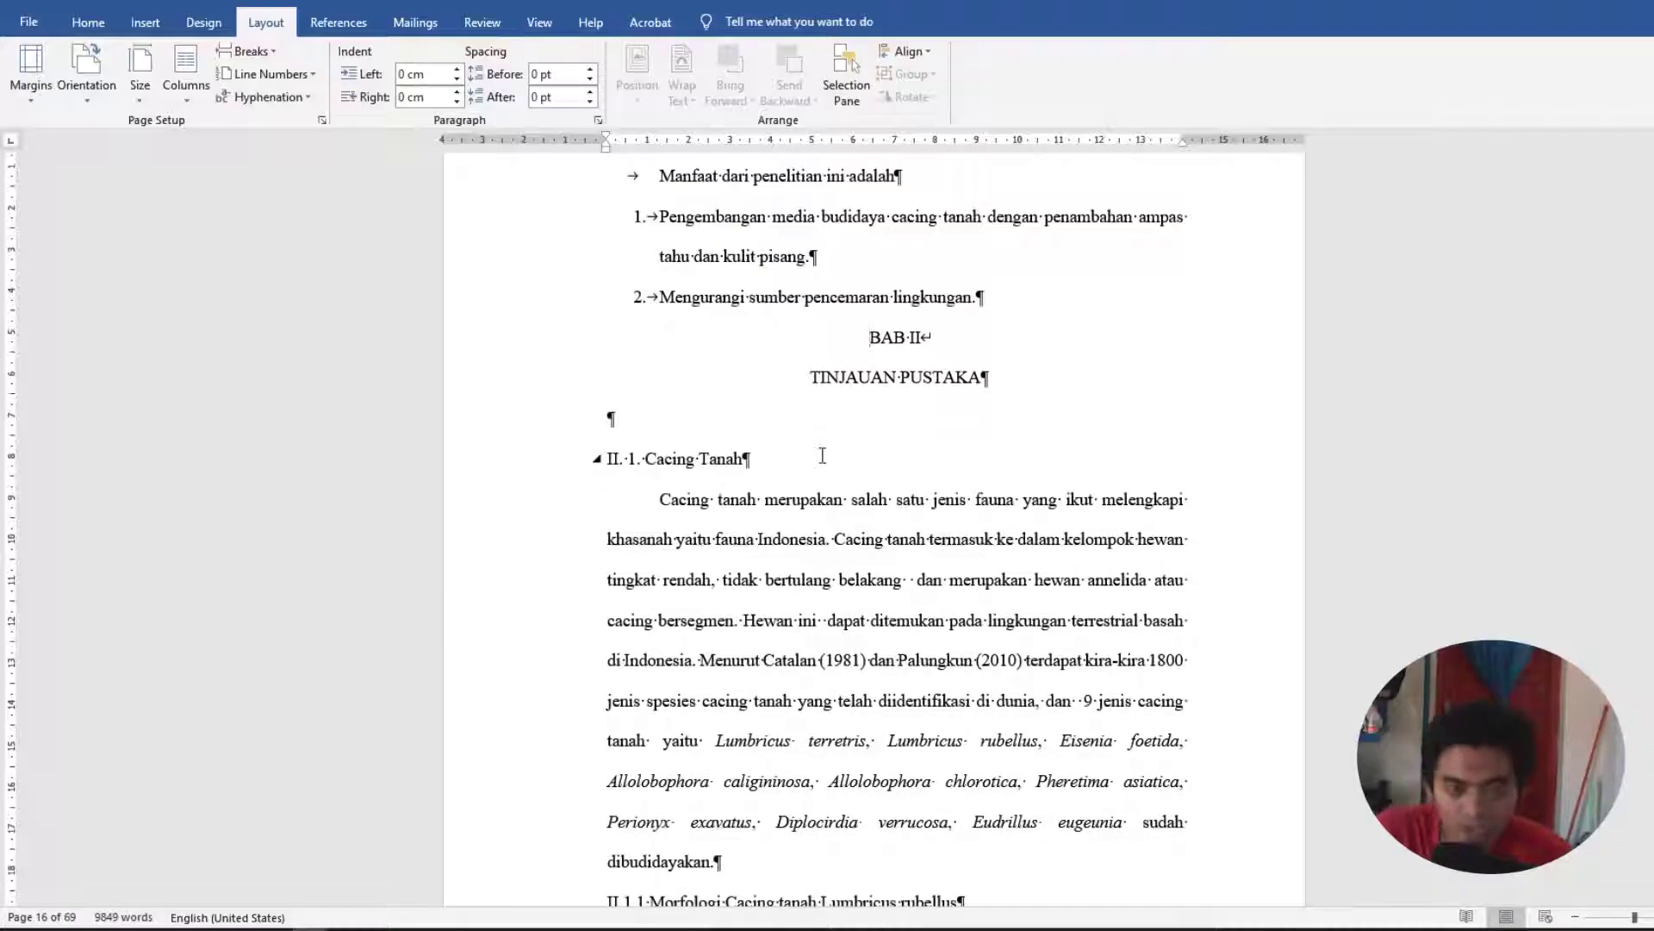
Insert a page break before the BAB II heading and check the layout of both pages around it.
key(ctrl+Return)
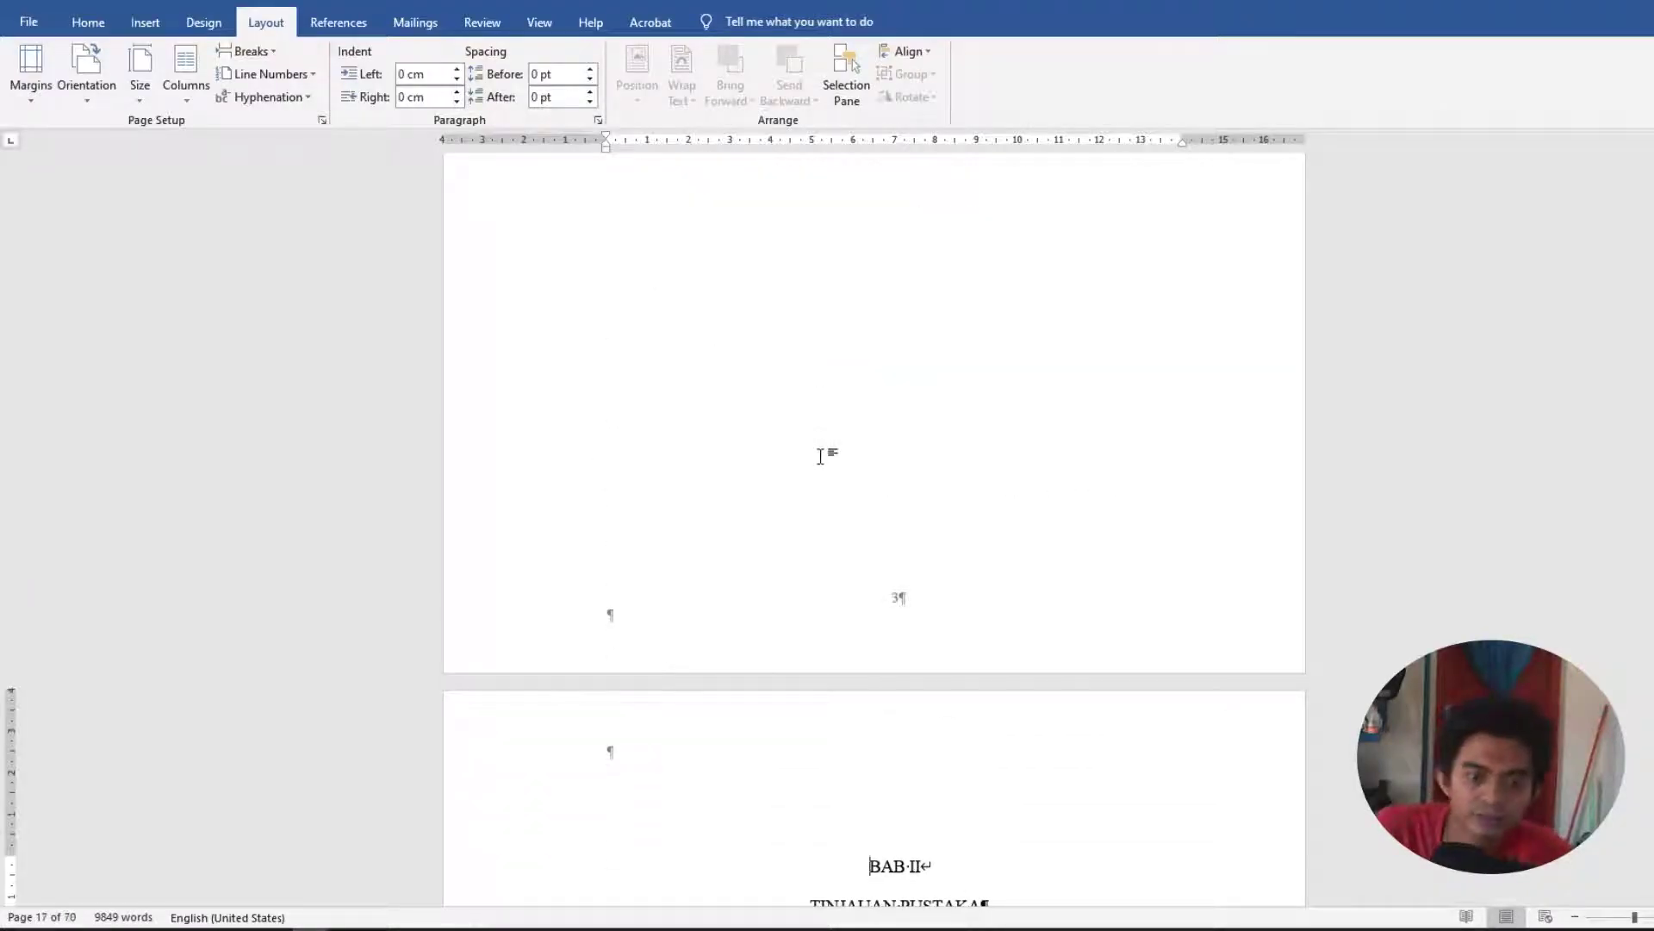
scroll(820, 455, down, 3)
scroll(784, 548, up, 10)
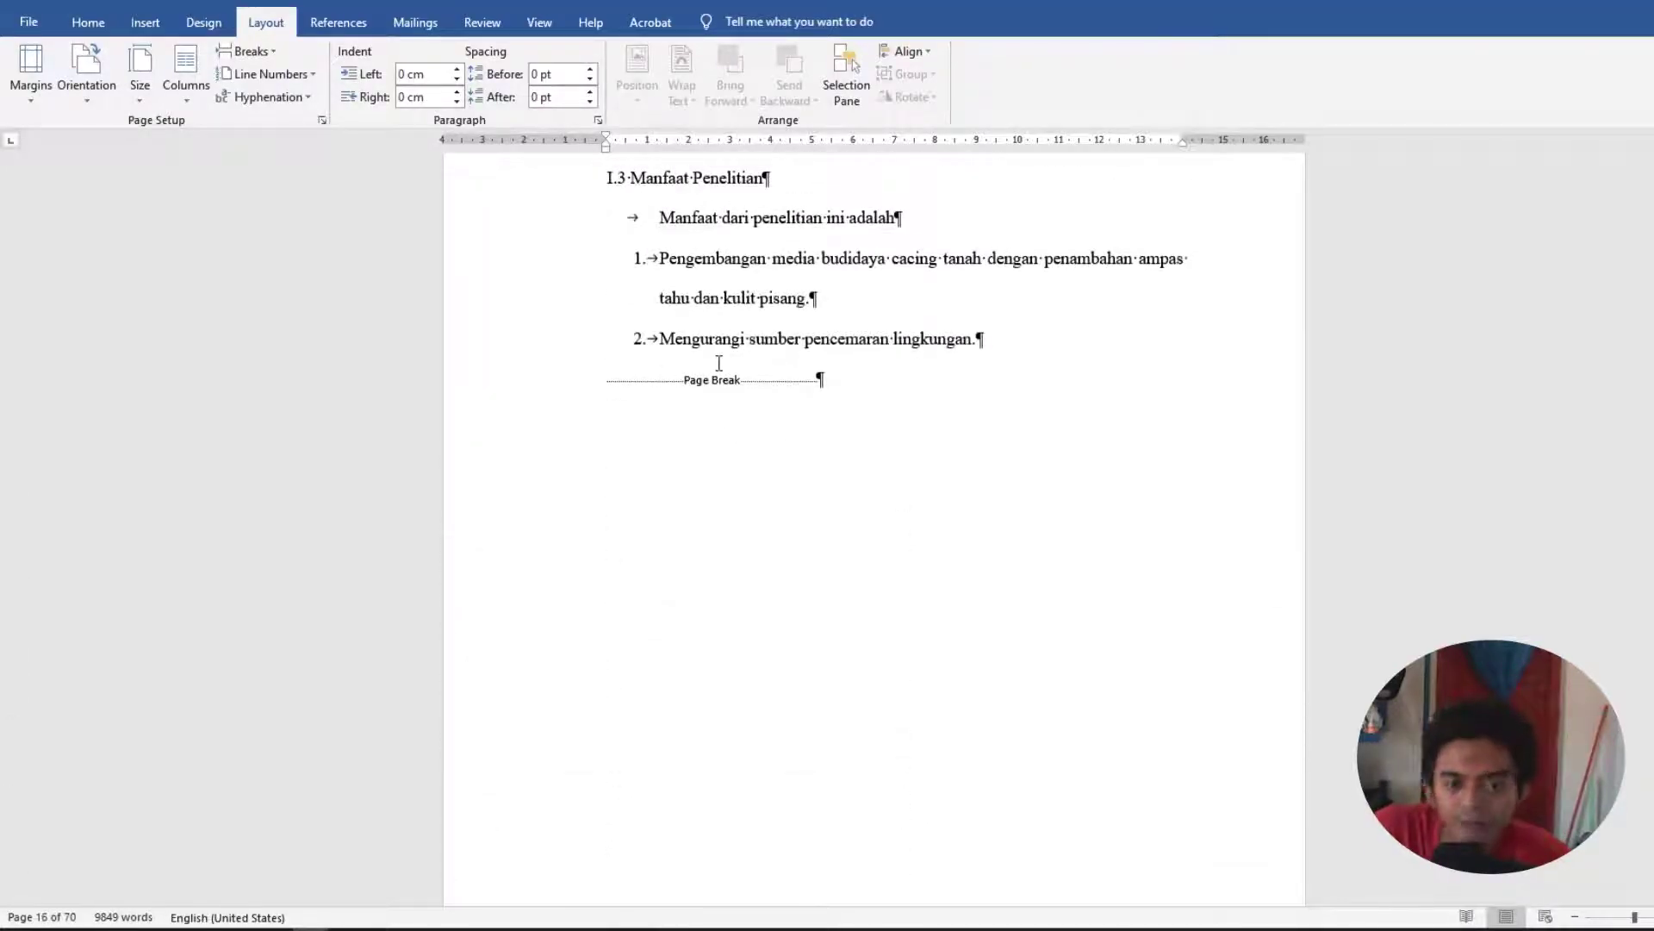
scroll(724, 362, down, 5)
scroll(787, 459, up, 4)
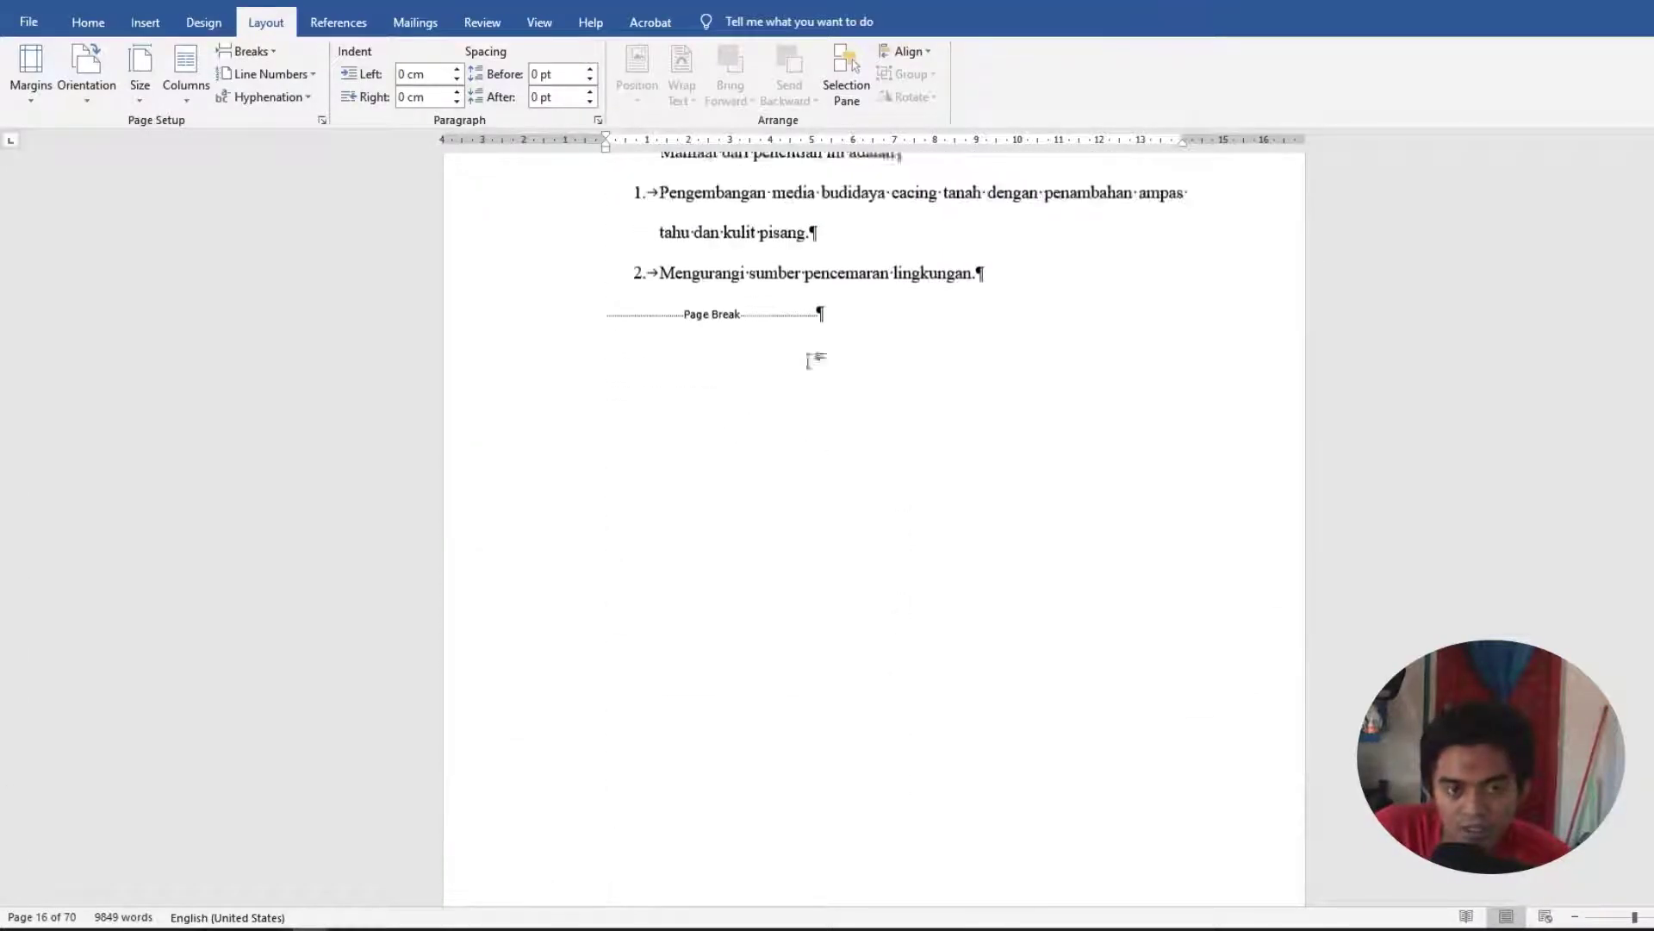
Split the first Manfaat Penelitian list item with several empty paragraphs, check the BAB II heading's position, and undo the additions.
scroll(806, 302, up, 1)
click(803, 227)
key(Return)
key(Return)
key(Return)
key(Return)
key(Return)
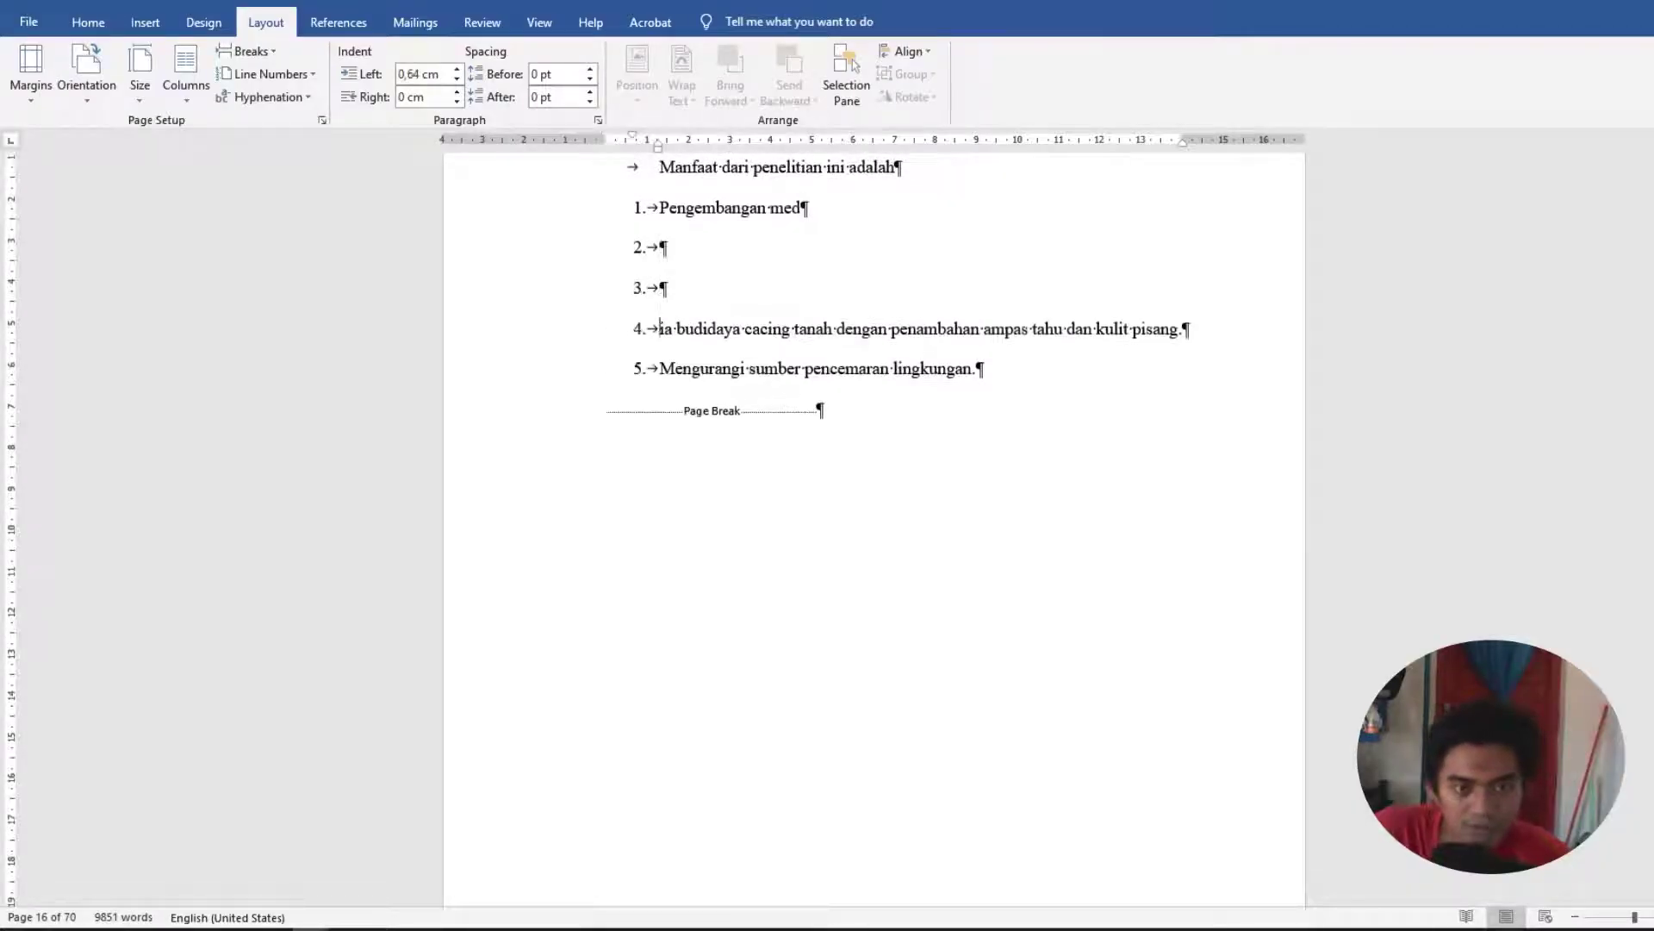
scroll(764, 458, down, 5)
scroll(765, 458, down, 4)
scroll(764, 458, up, 10)
scroll(765, 457, down, 9)
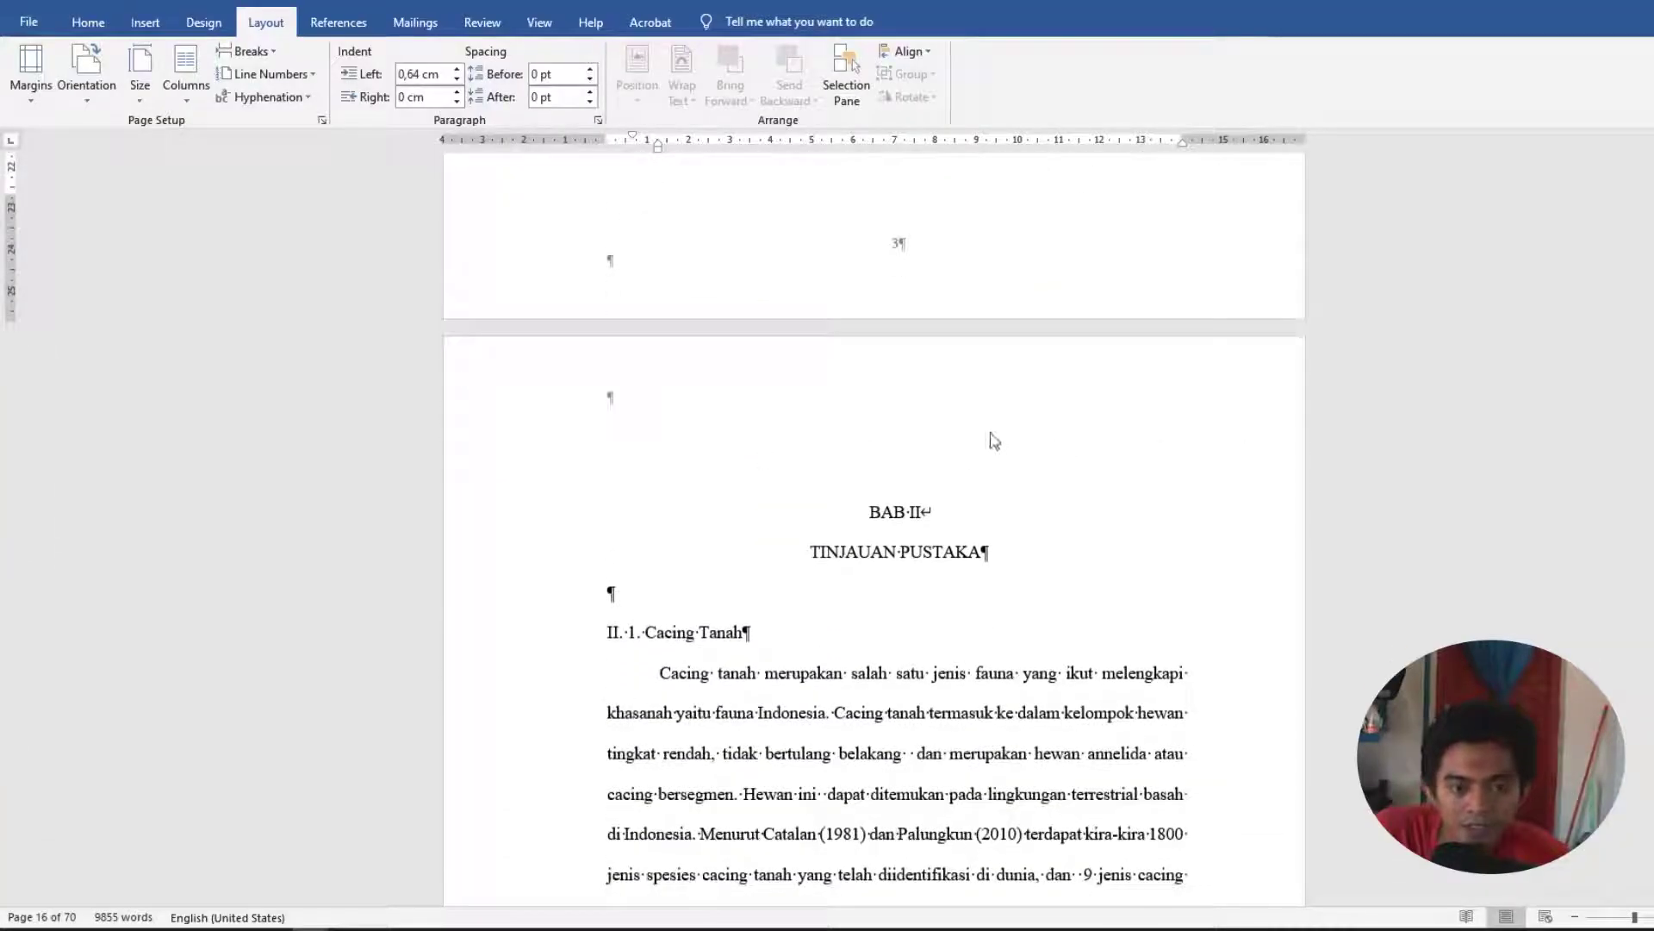
key(ctrl+z)
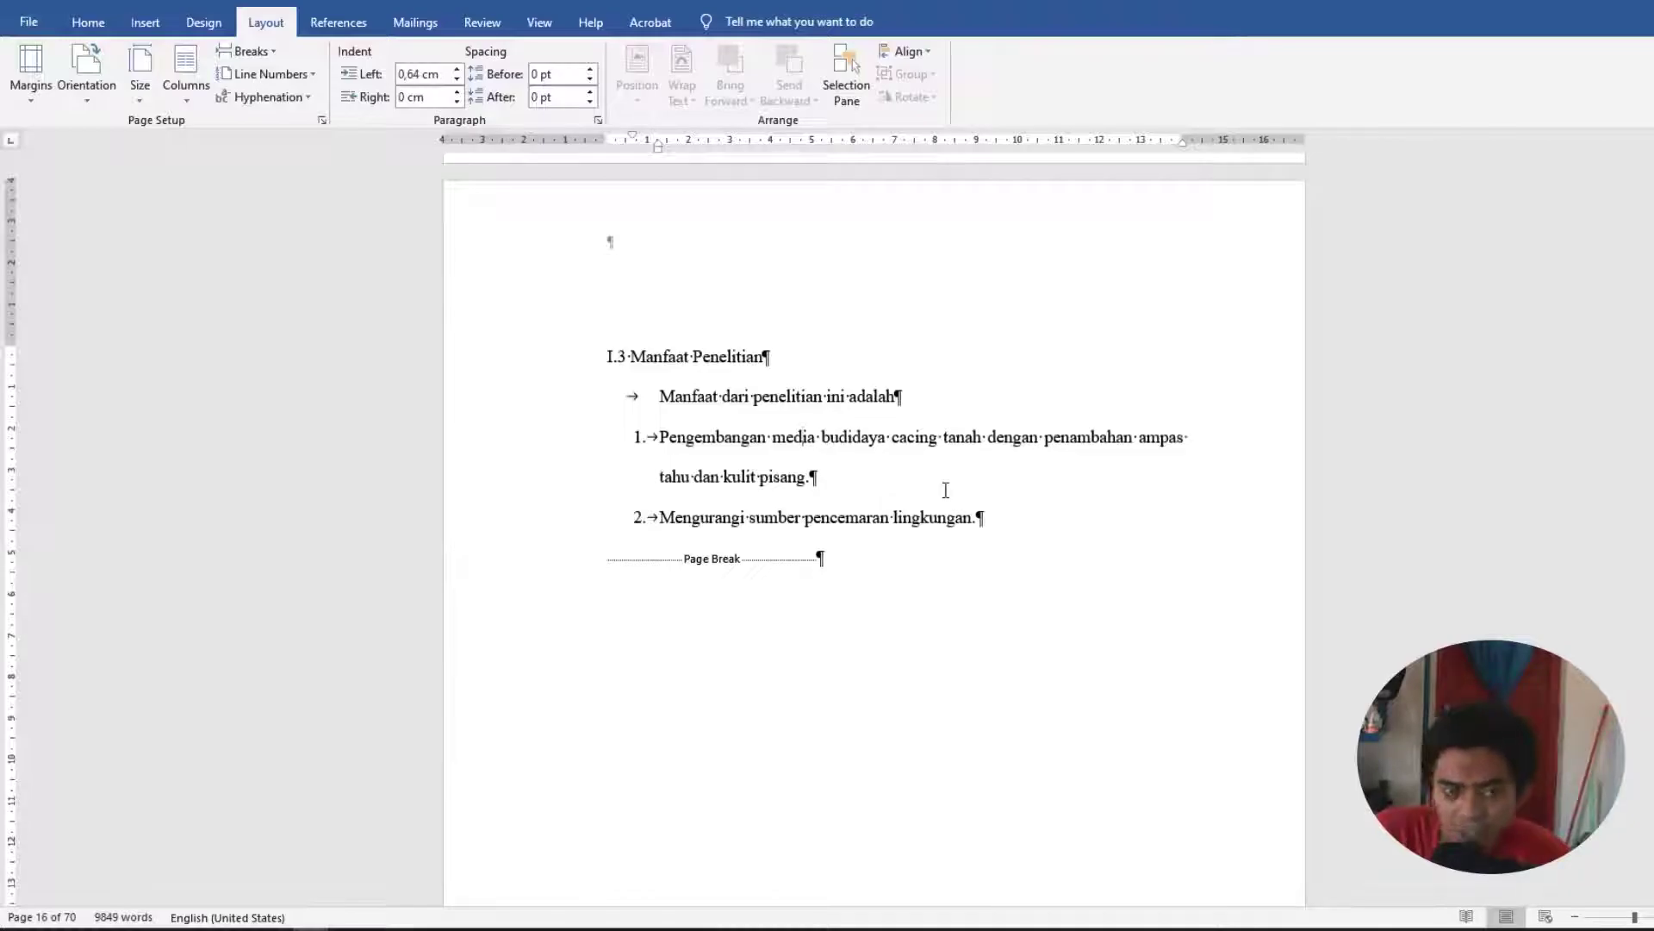
Look through the BAB II pages from the chapter heading to II.1.3 Sistem Reproduksi for how the text continues across pages.
scroll(945, 490, down, 8)
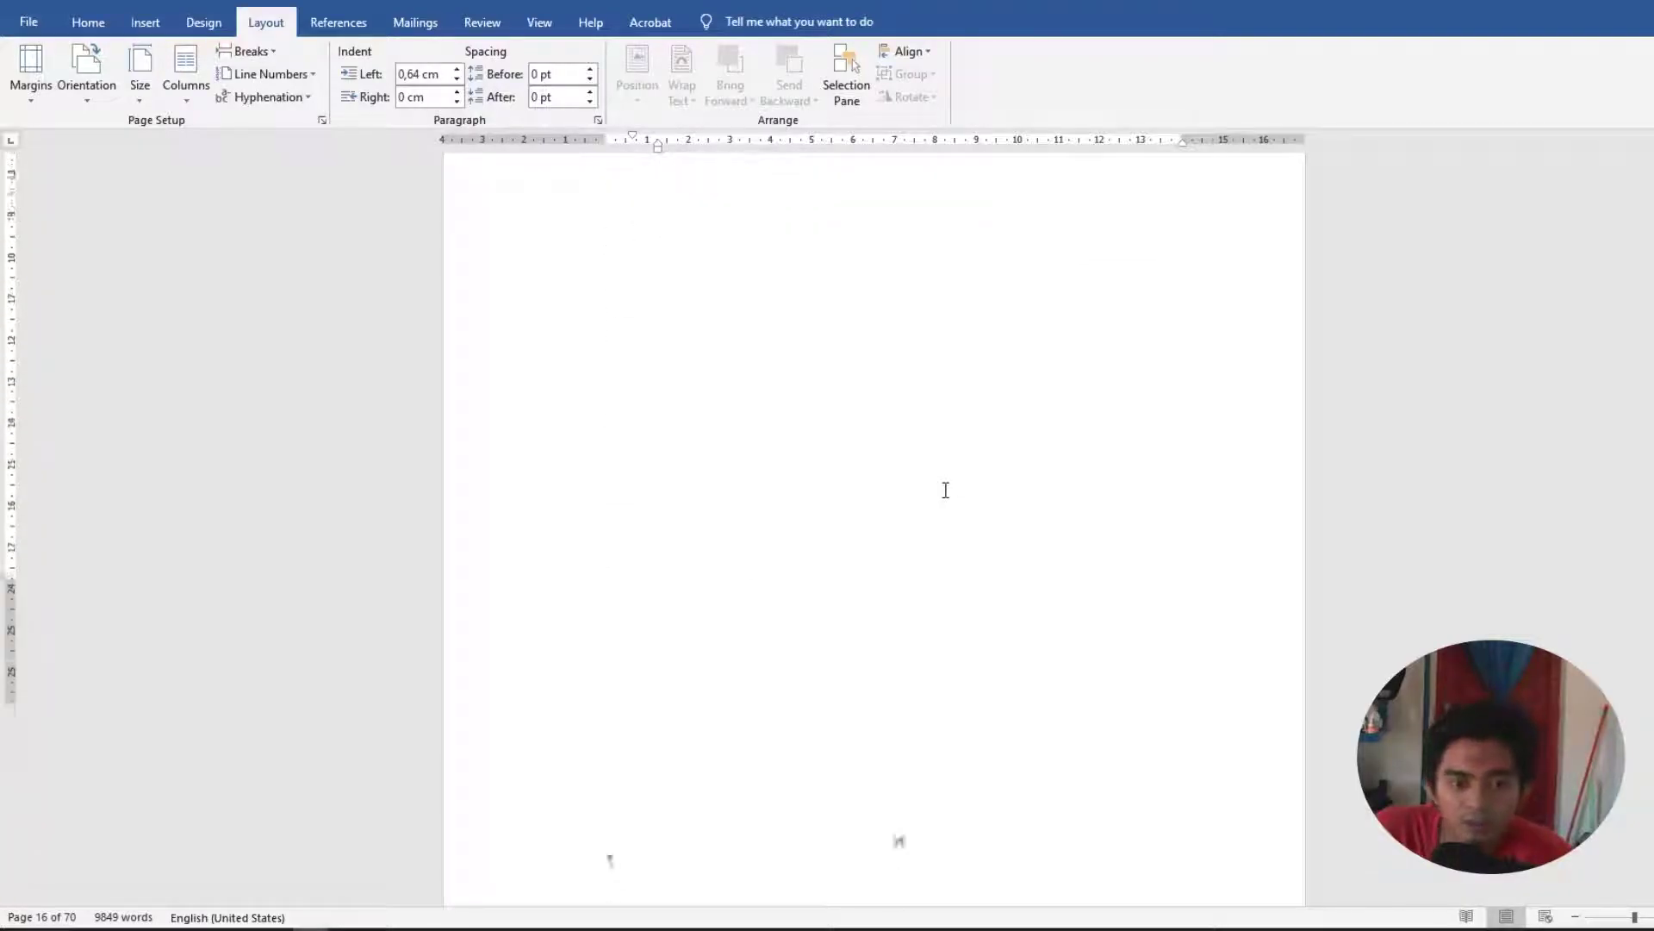
scroll(945, 489, down, 5)
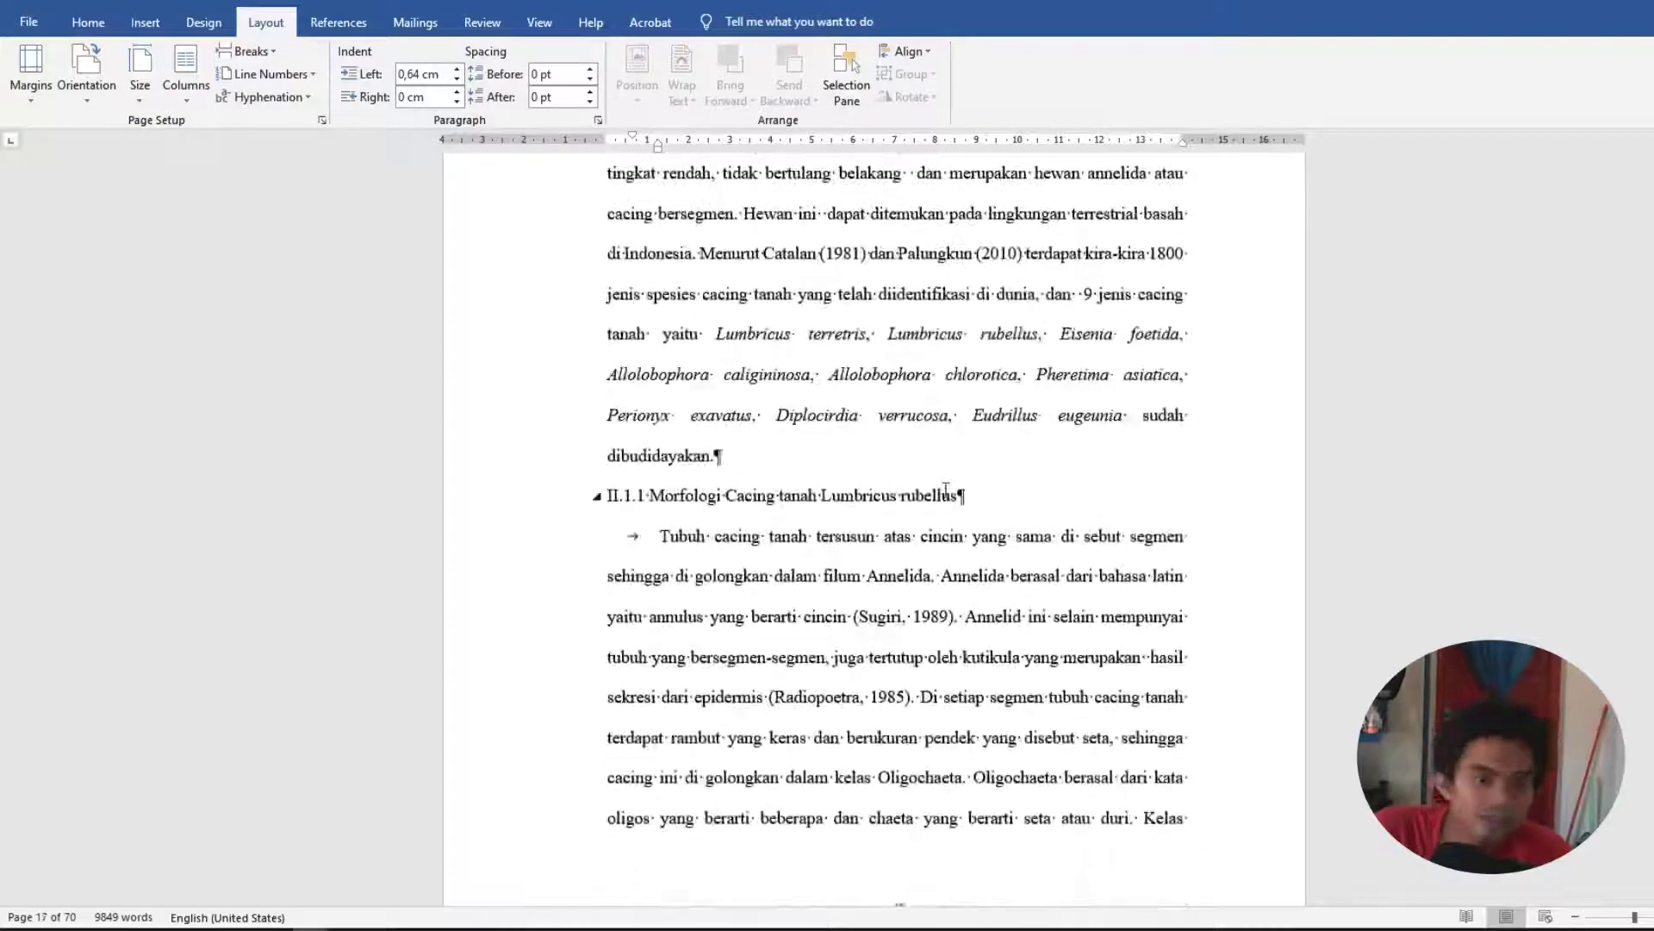
scroll(945, 490, down, 2)
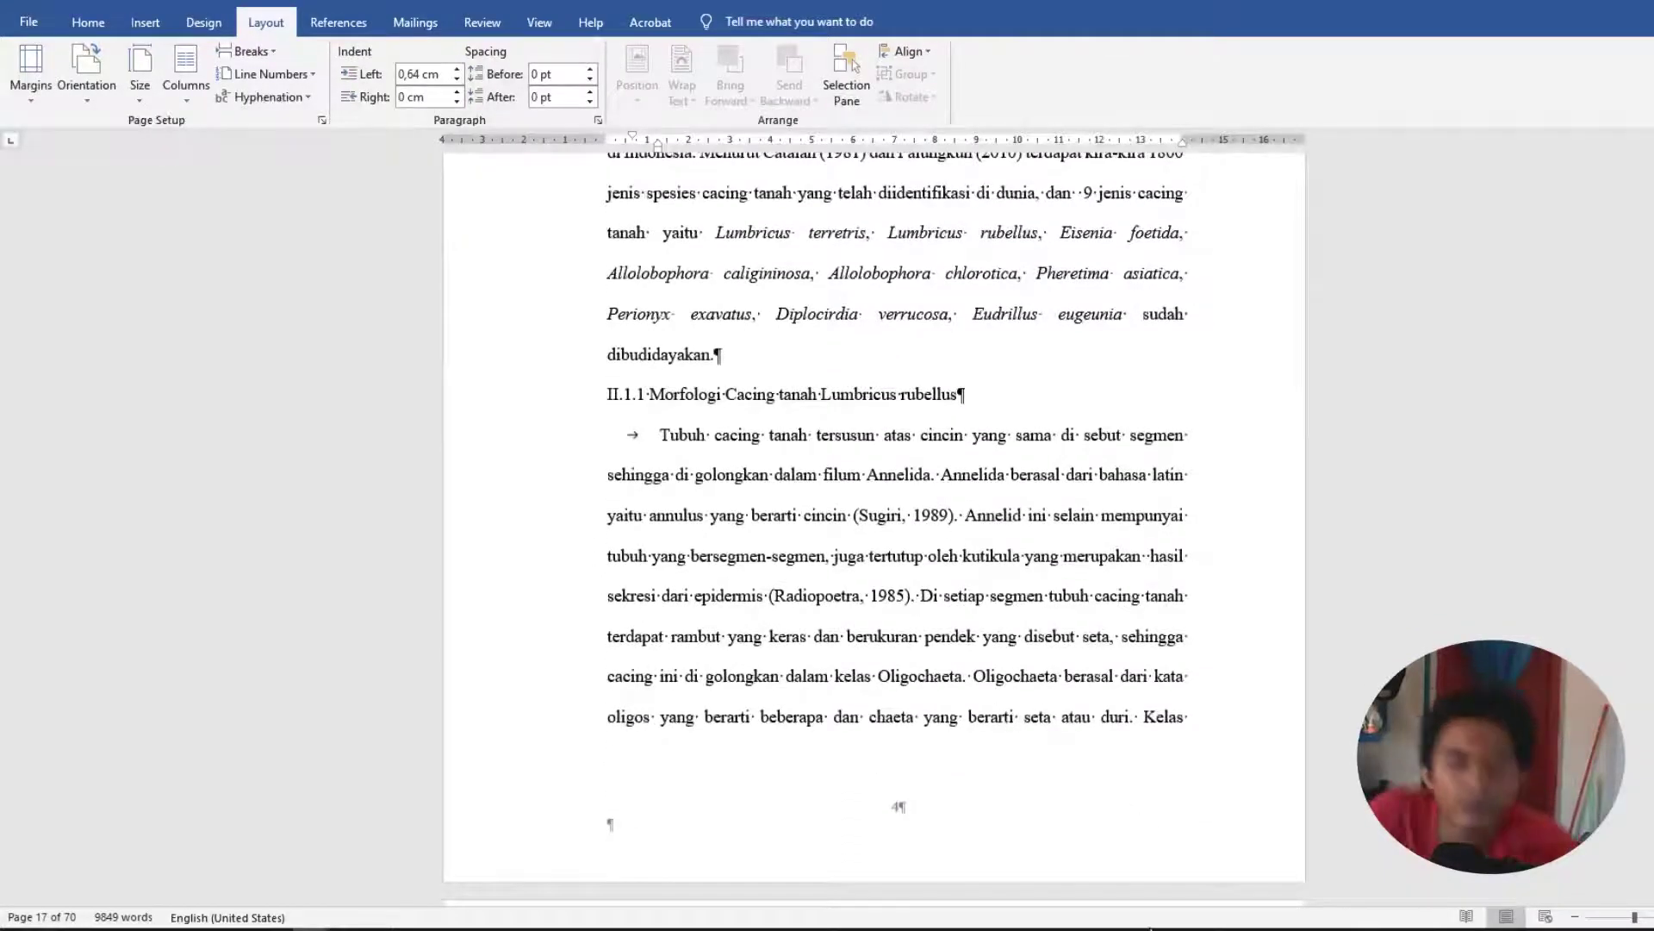
scroll(779, 615, down, 10)
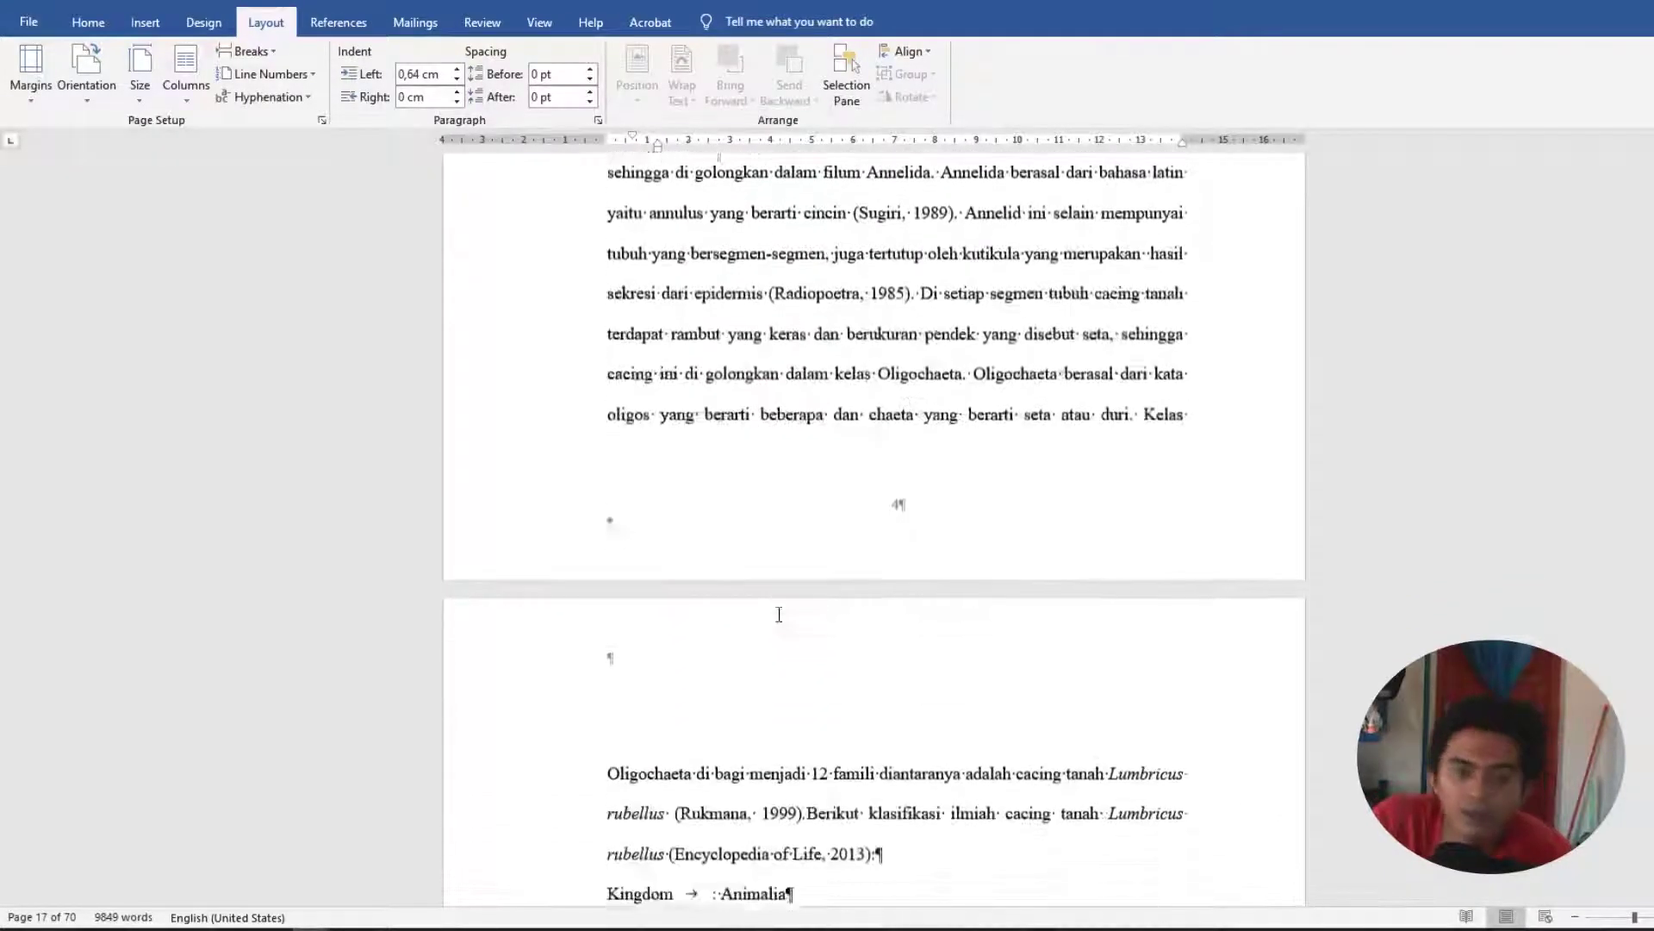
scroll(779, 615, down, 12)
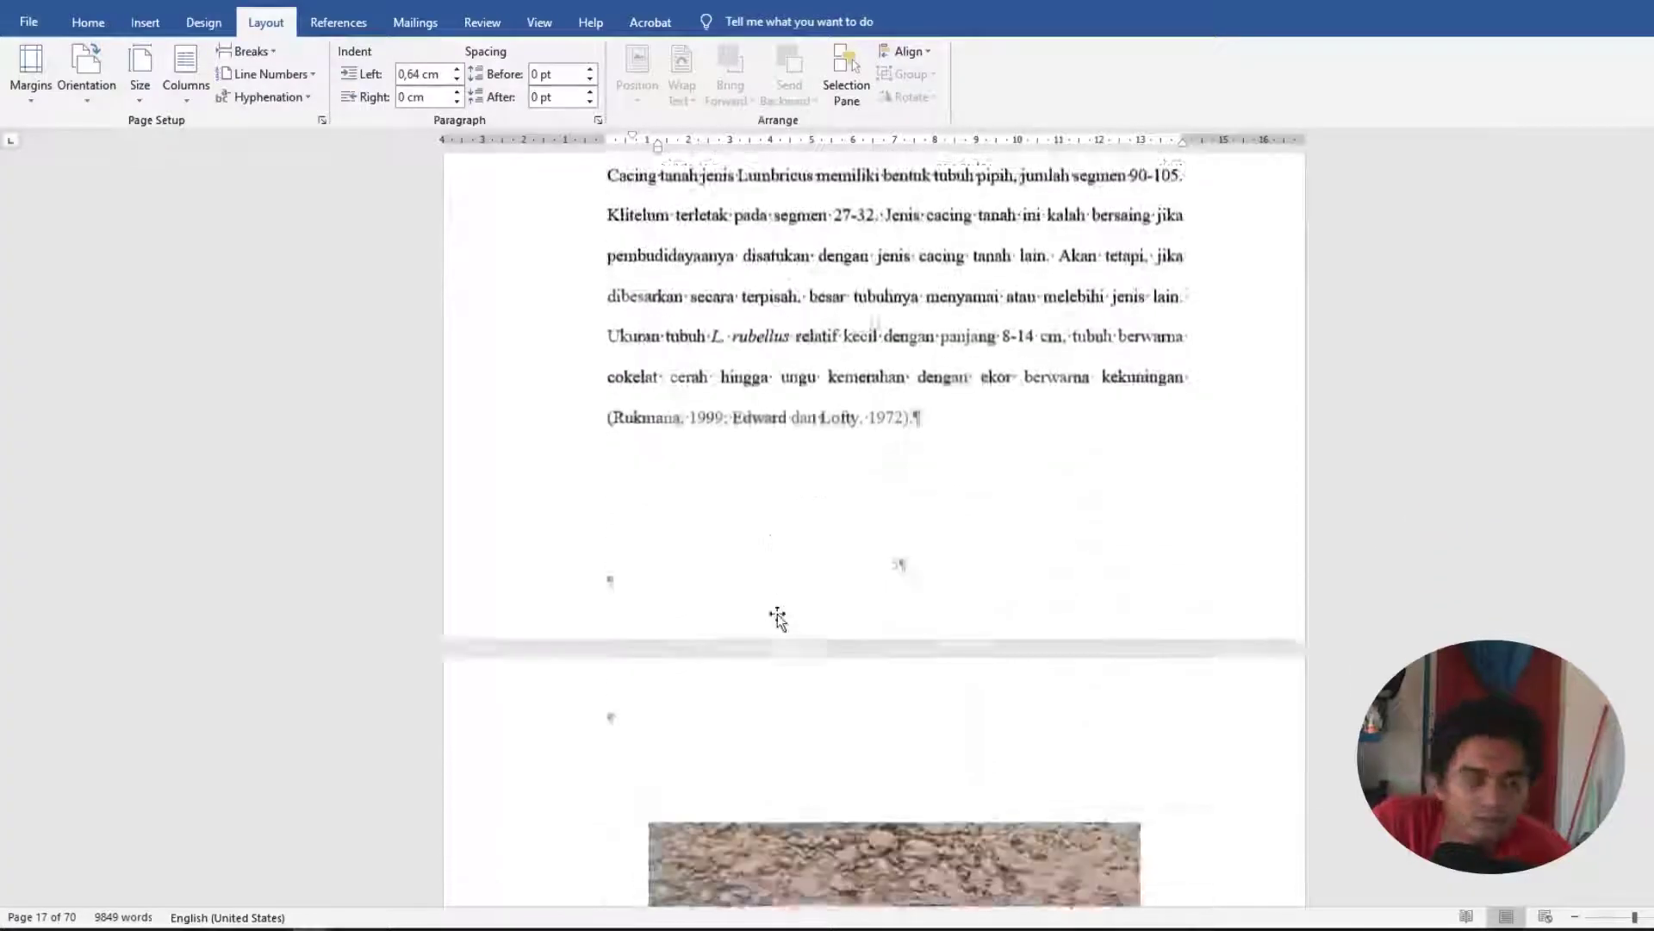
scroll(779, 615, down, 14)
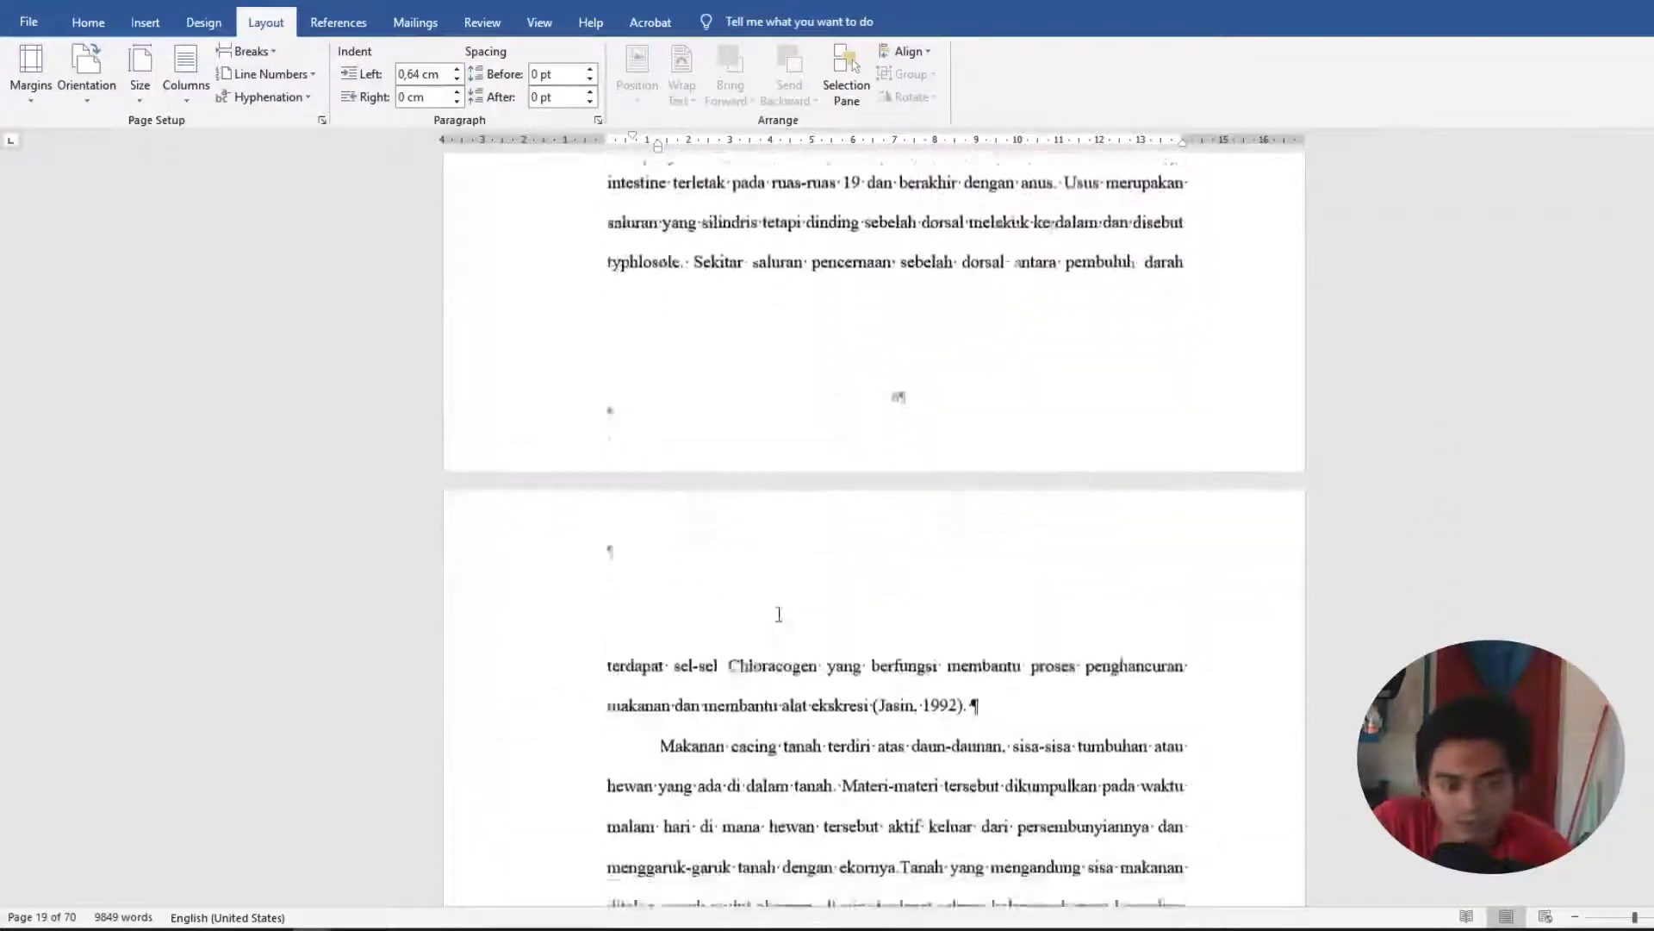
scroll(779, 613, up, 5)
Collapse and expand the text under the II.1.3 Sistem Reproduksi heading several times, leaving it expanded.
click(664, 517)
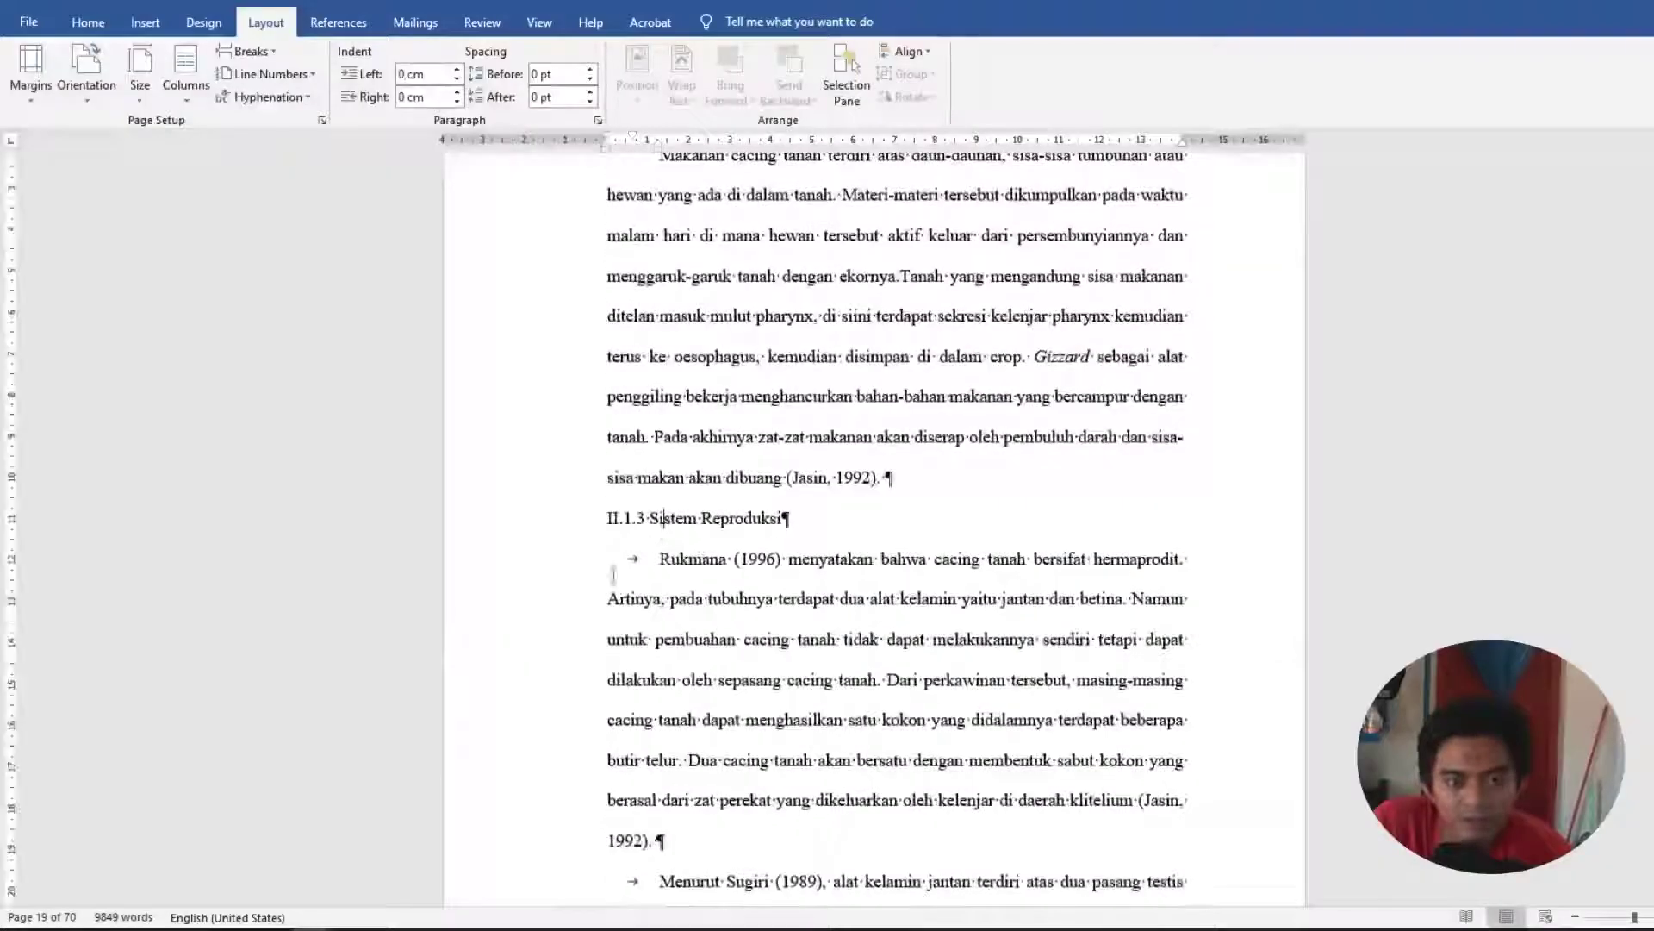
click(595, 518)
click(595, 519)
click(595, 519)
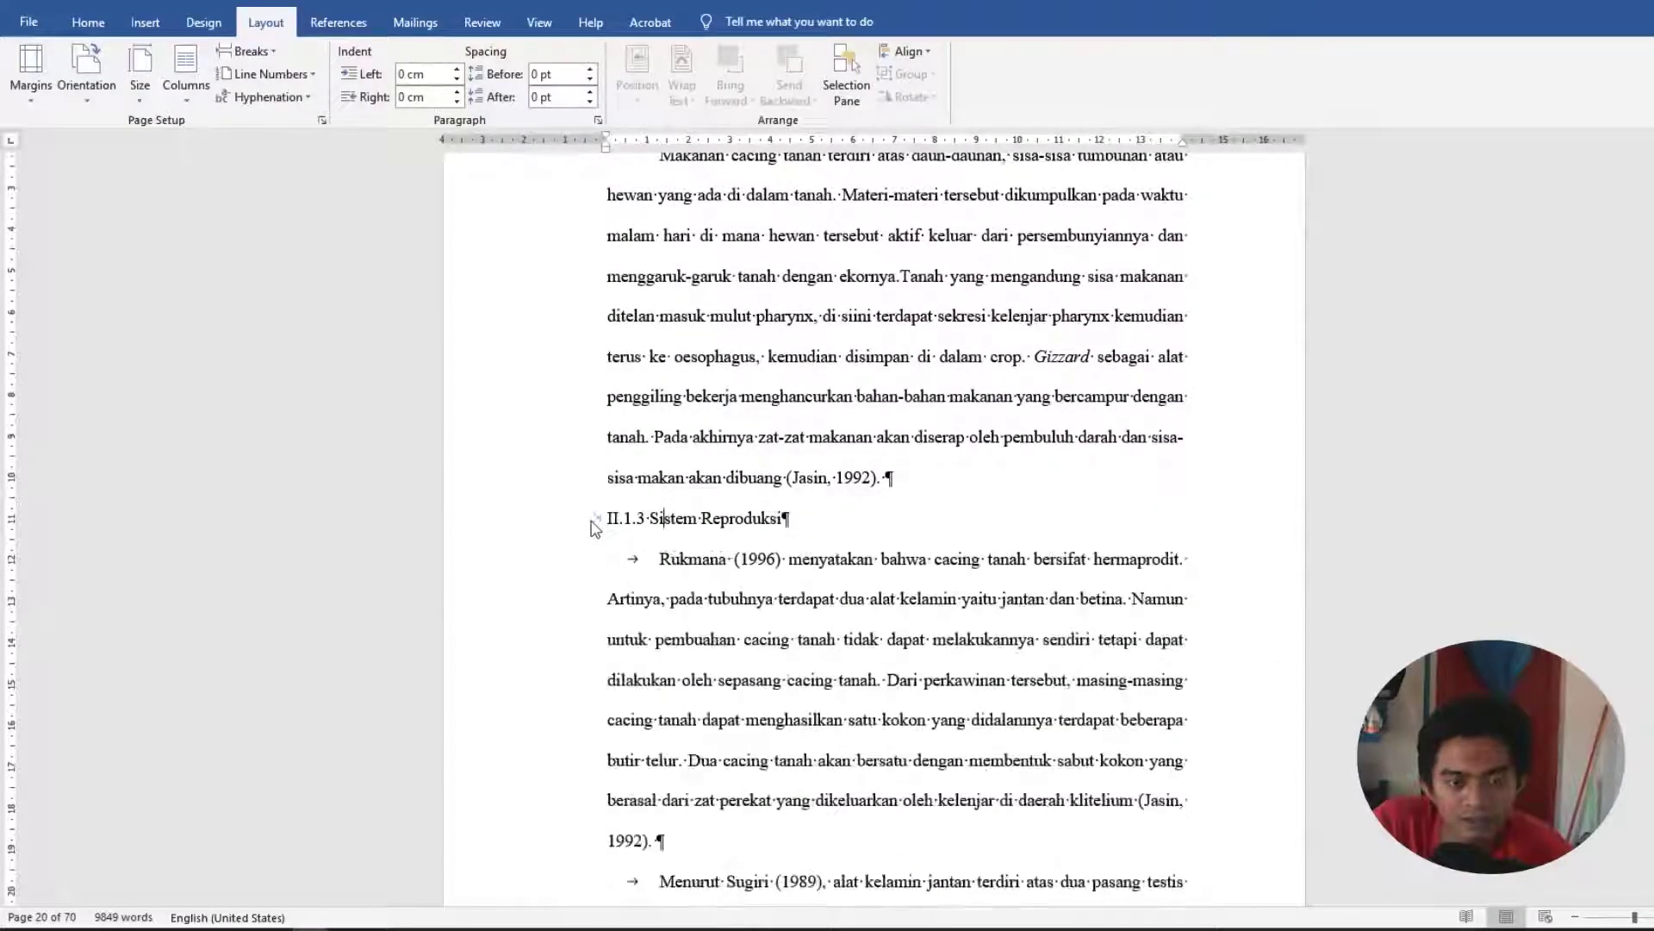
click(595, 519)
click(596, 518)
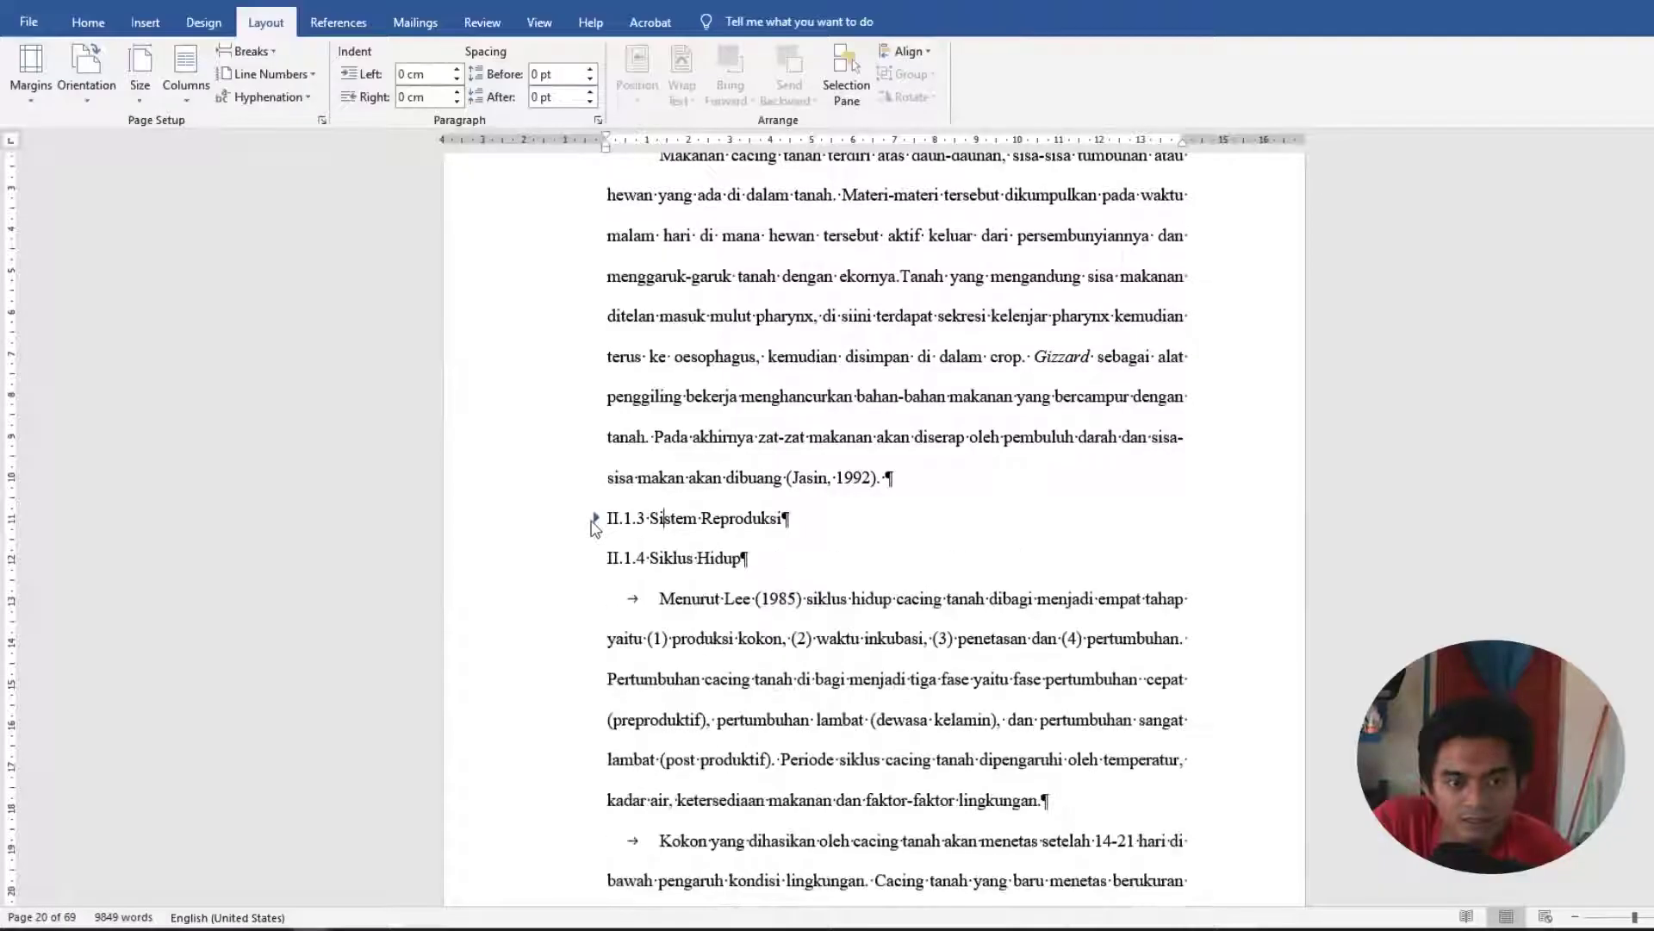
click(595, 519)
click(595, 519)
click(595, 519)
click(595, 519)
click(596, 518)
click(596, 519)
click(595, 518)
Look through the remaining BAB II pages up to II.3 Kulit Pisang, examining how that section starts on its page.
scroll(1146, 620, down, 15)
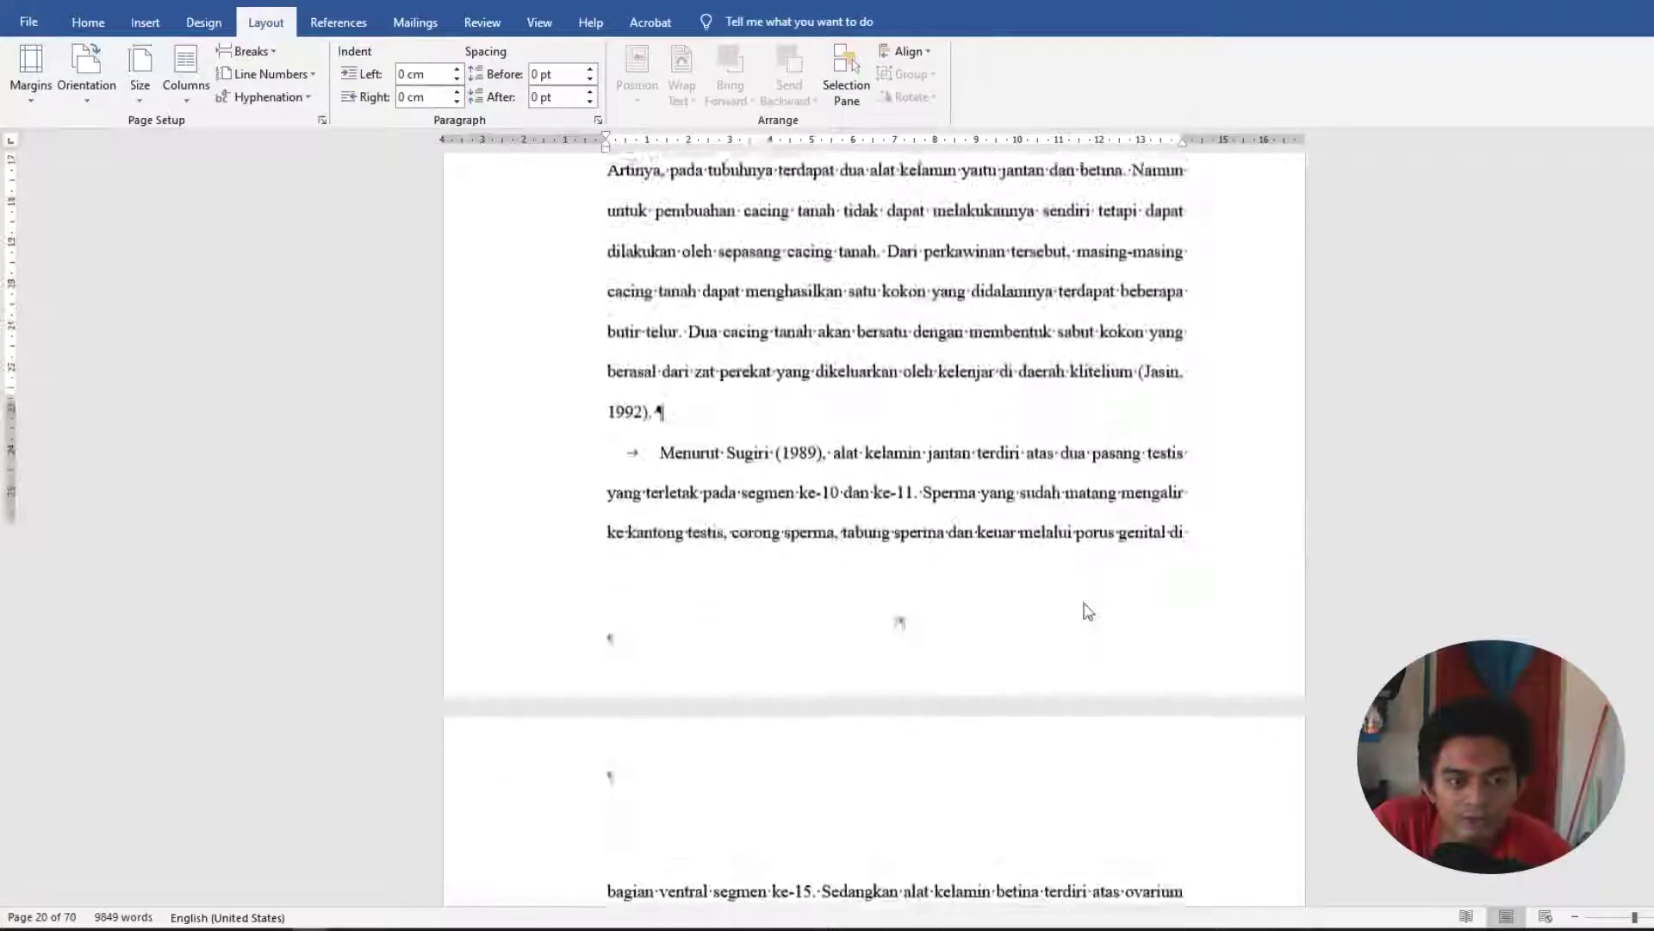
scroll(1084, 603, down, 12)
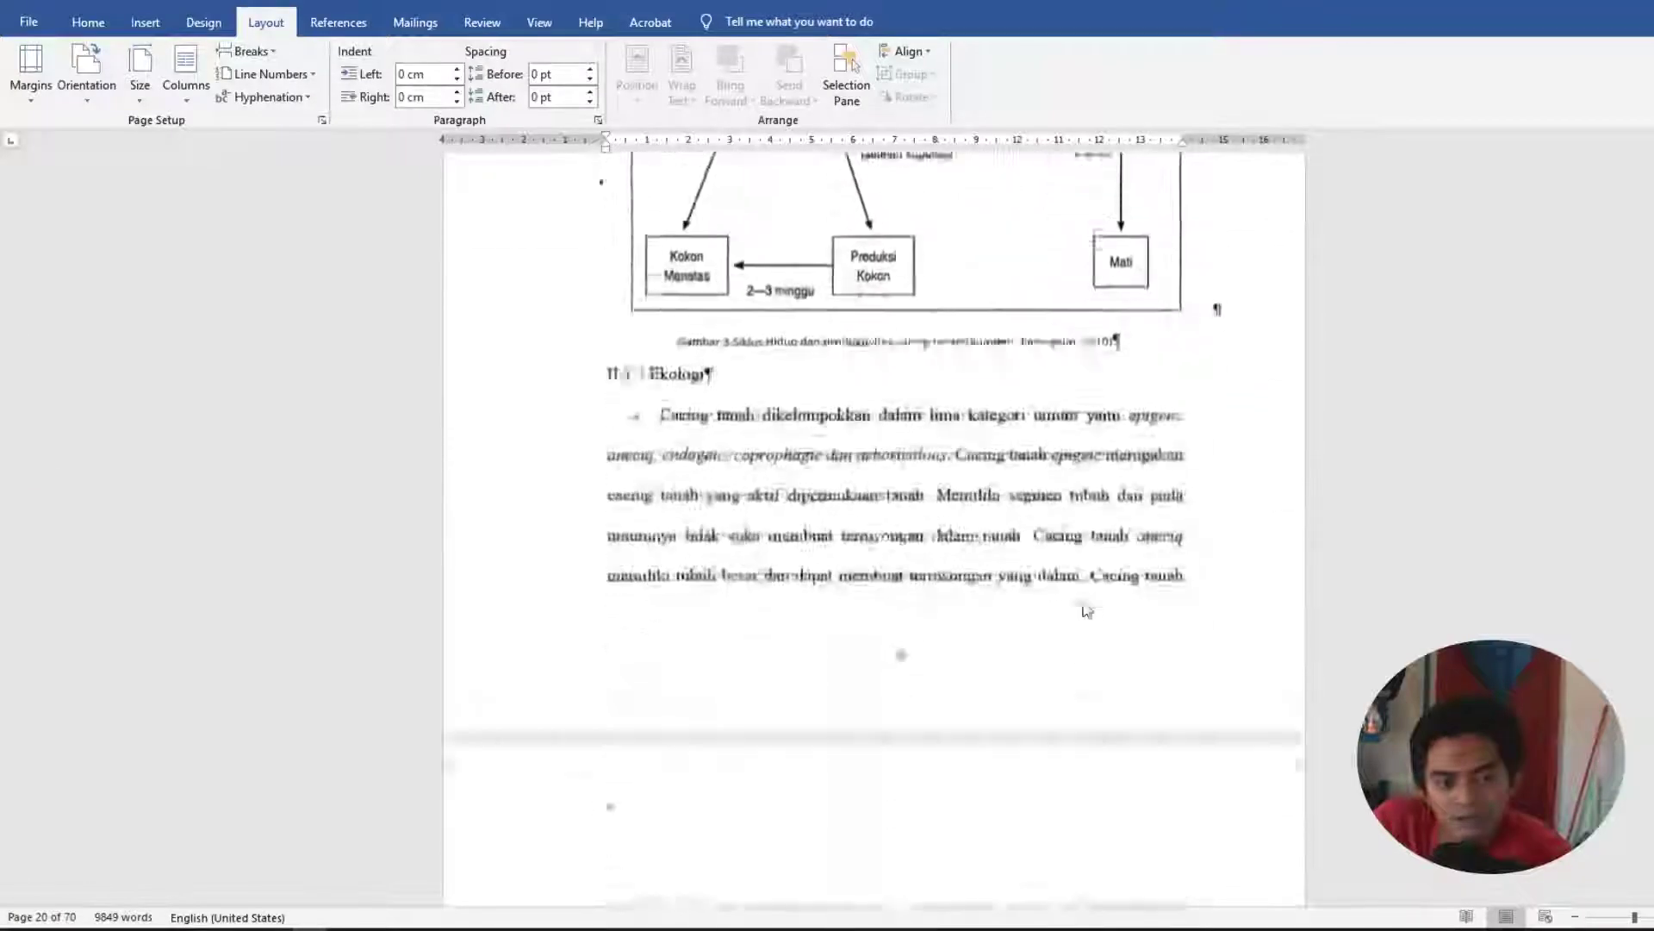
scroll(1084, 603, down, 12)
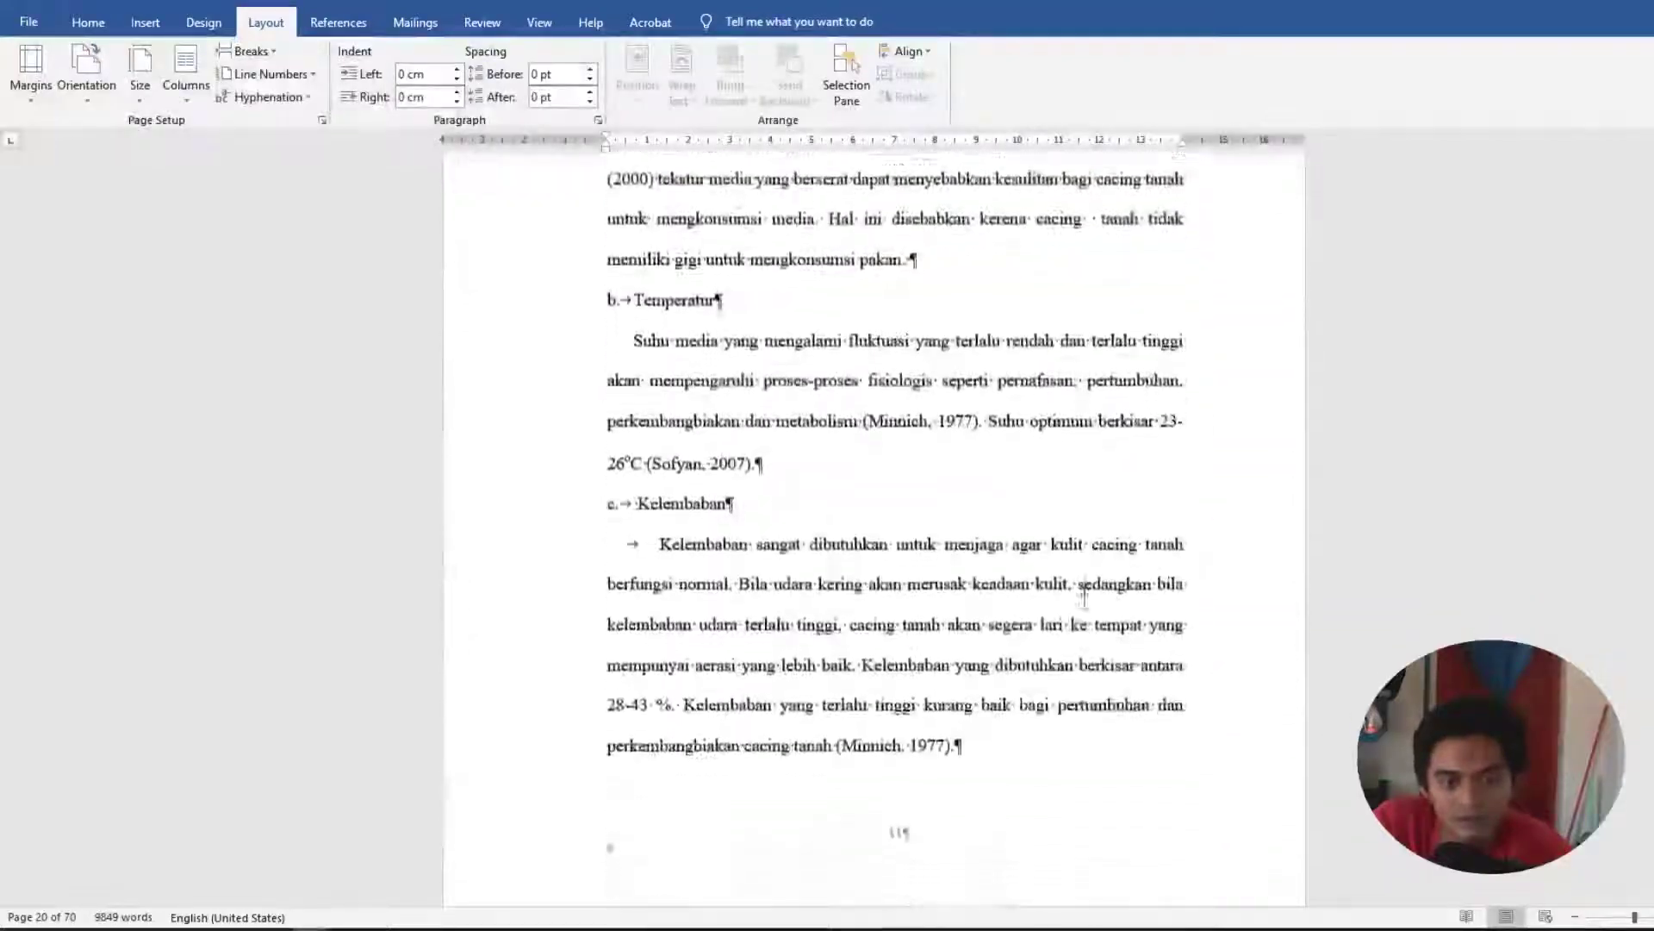
scroll(1084, 598, down, 15)
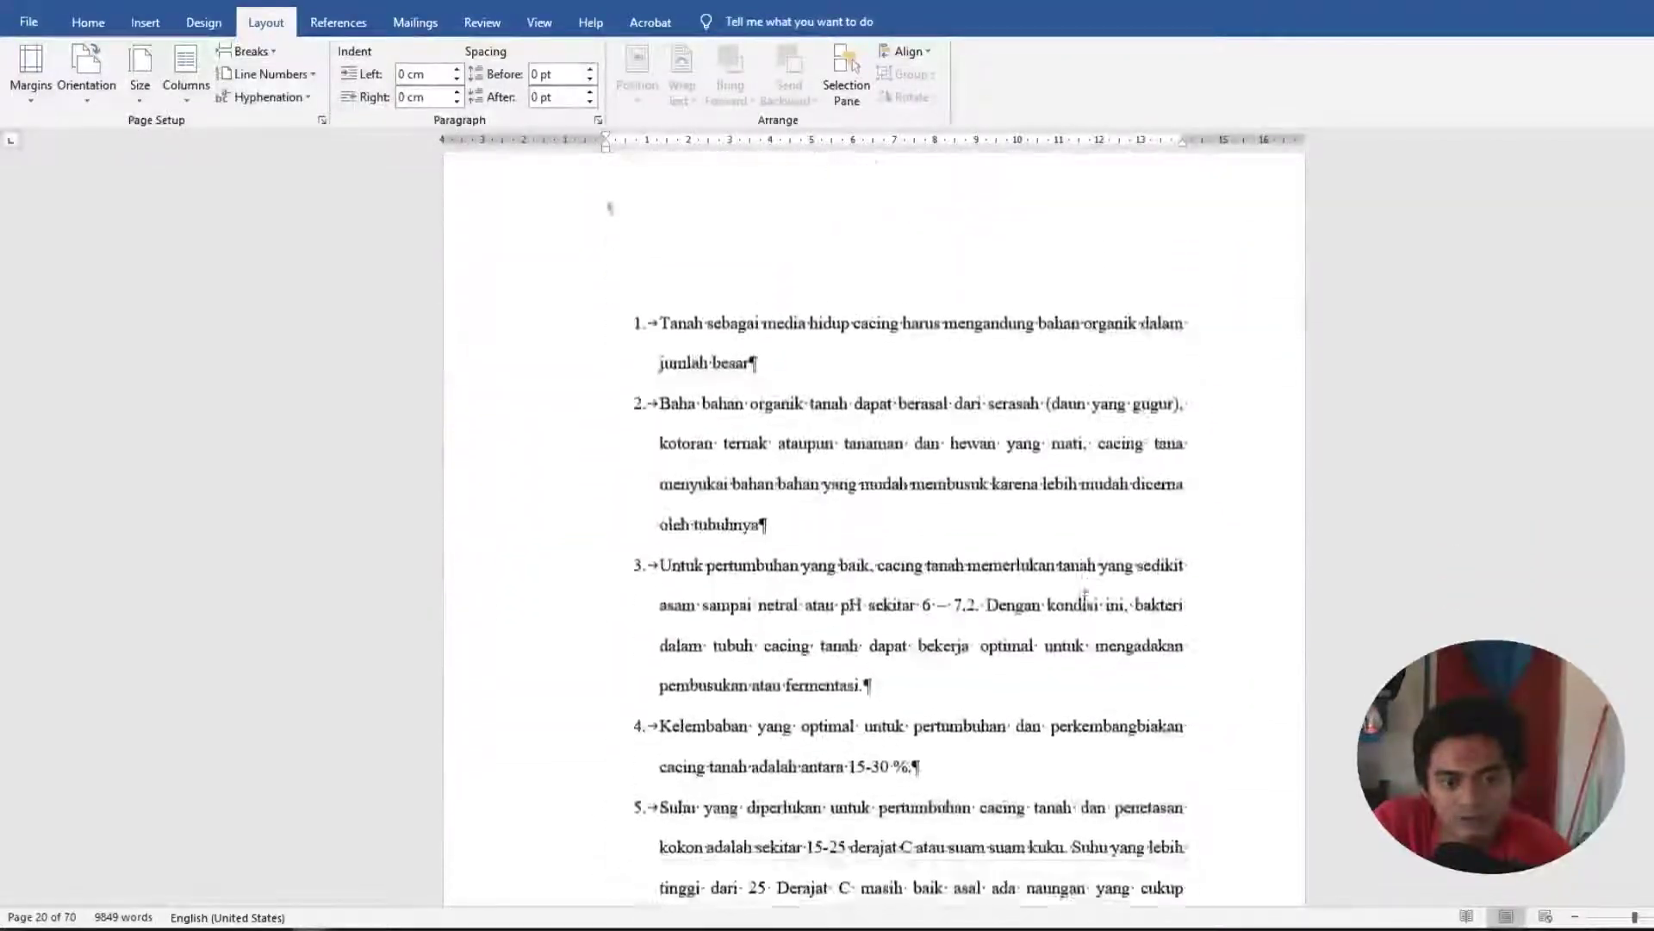
scroll(1085, 598, down, 15)
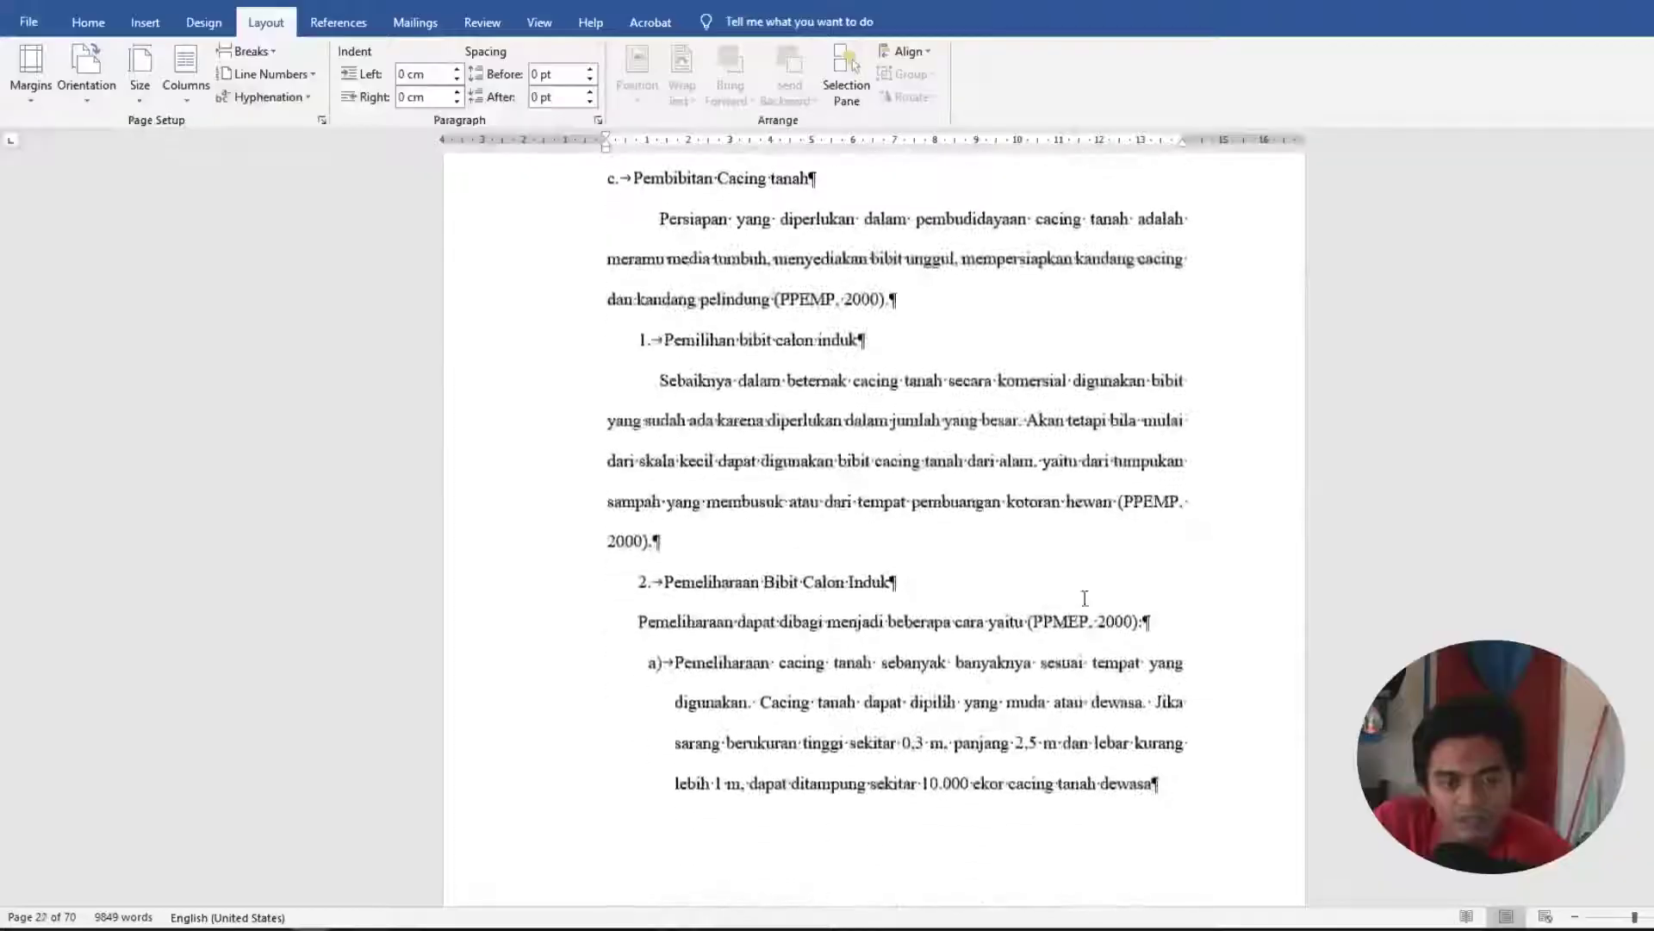
scroll(1085, 599, down, 12)
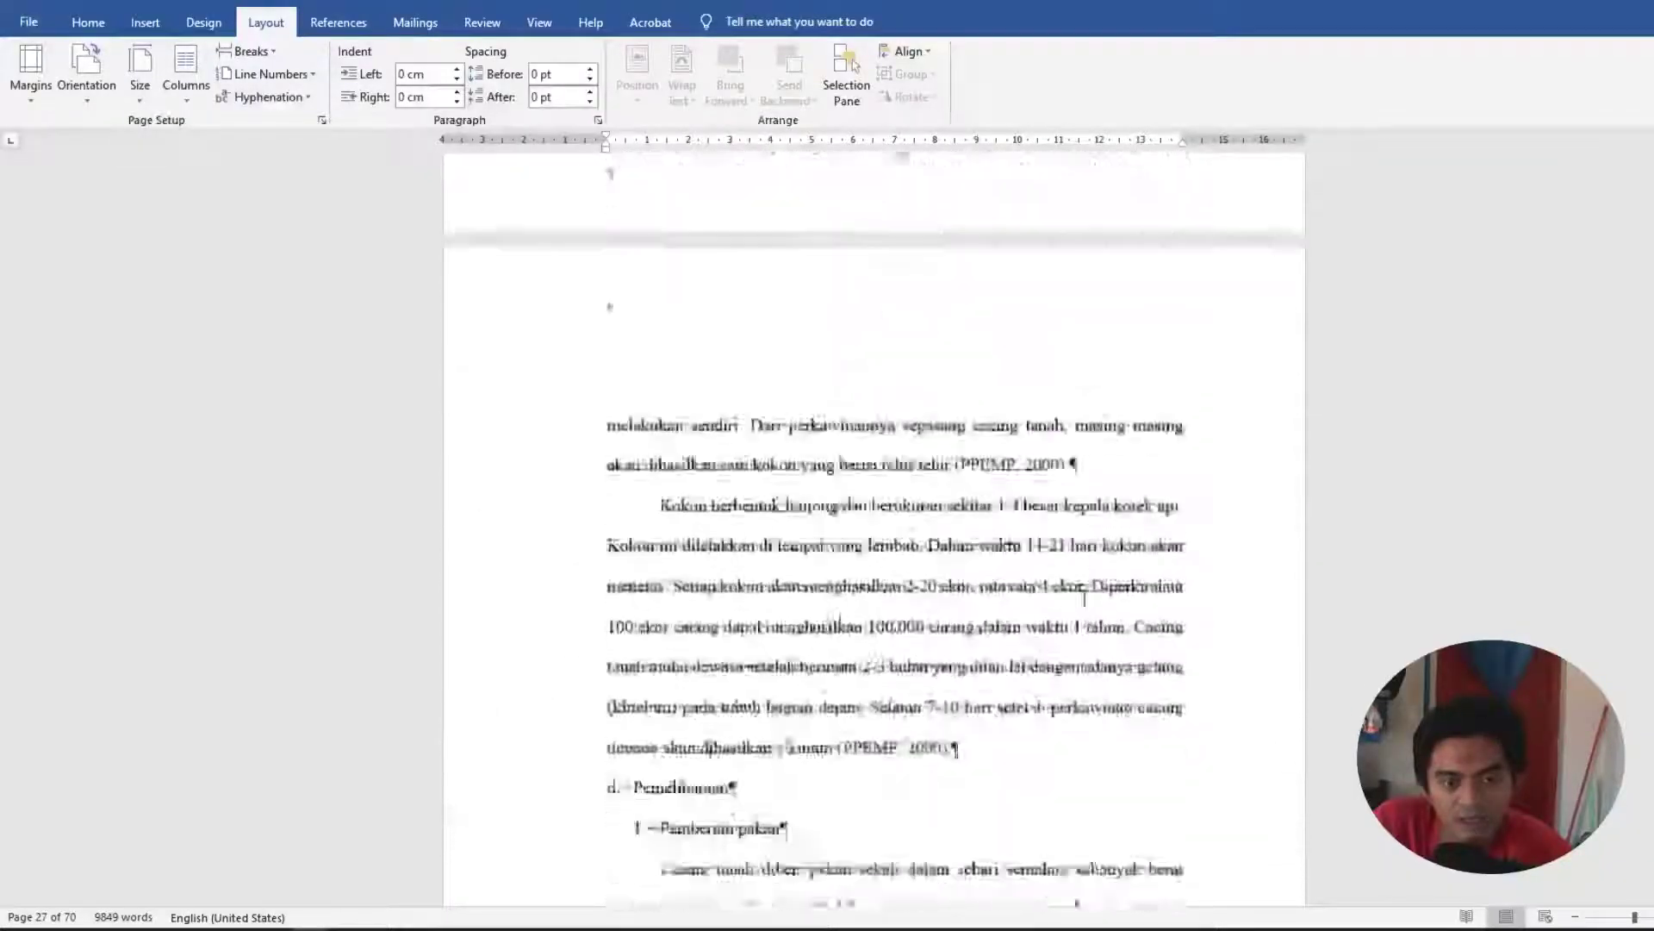
scroll(1084, 600, down, 12)
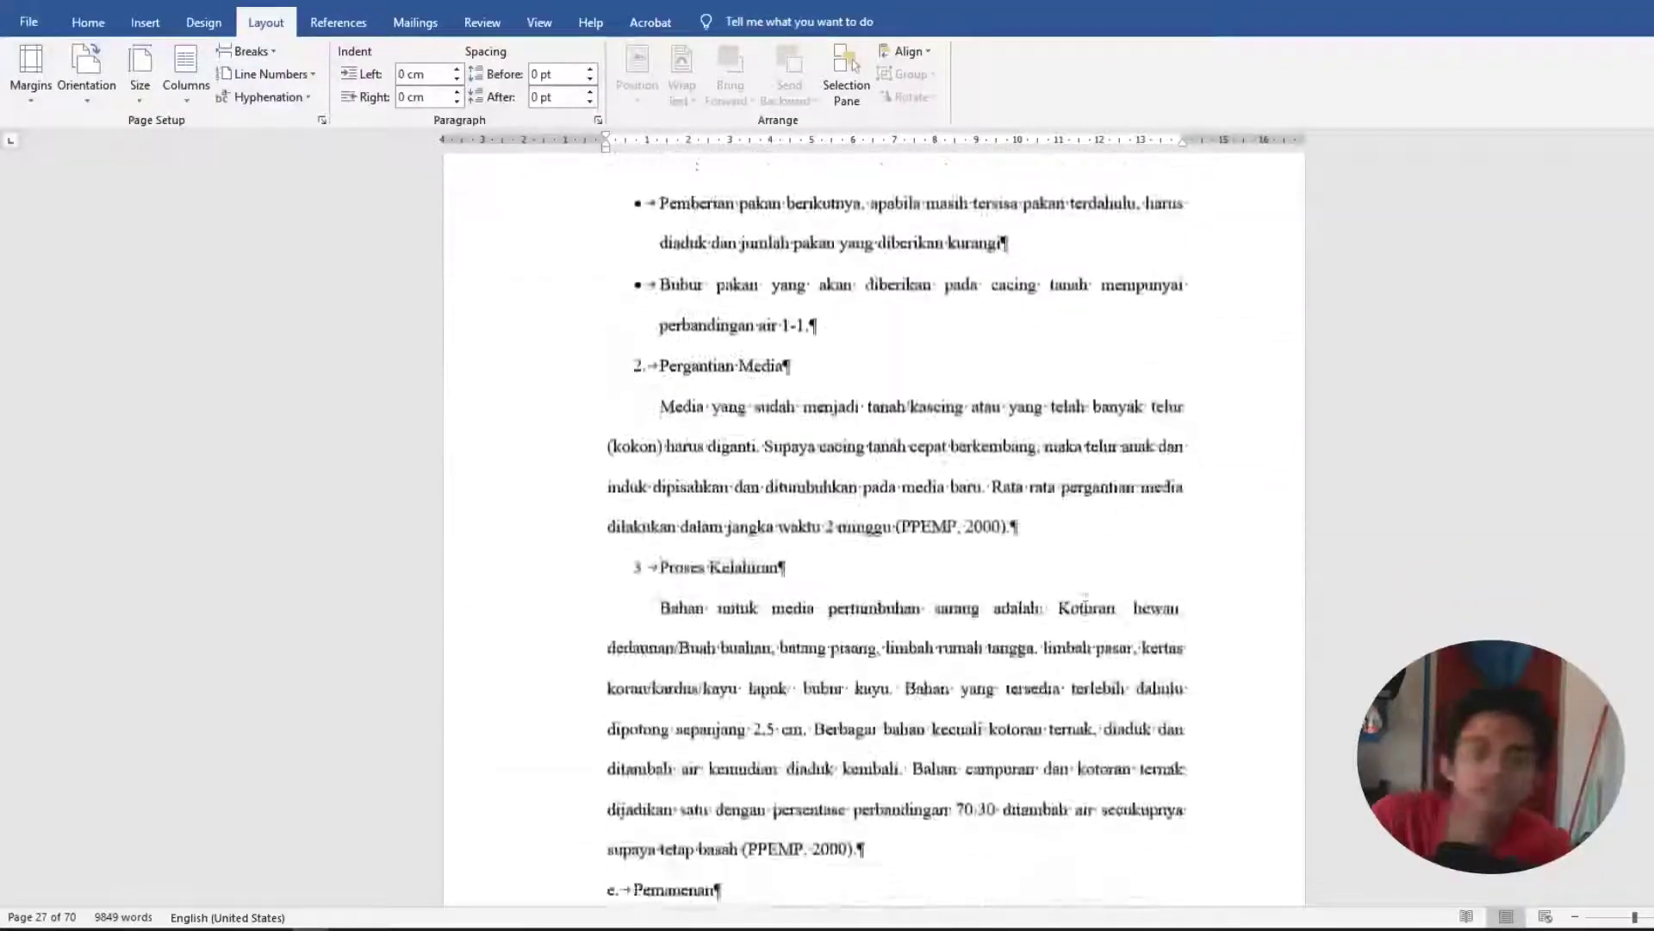
scroll(1068, 584, down, 15)
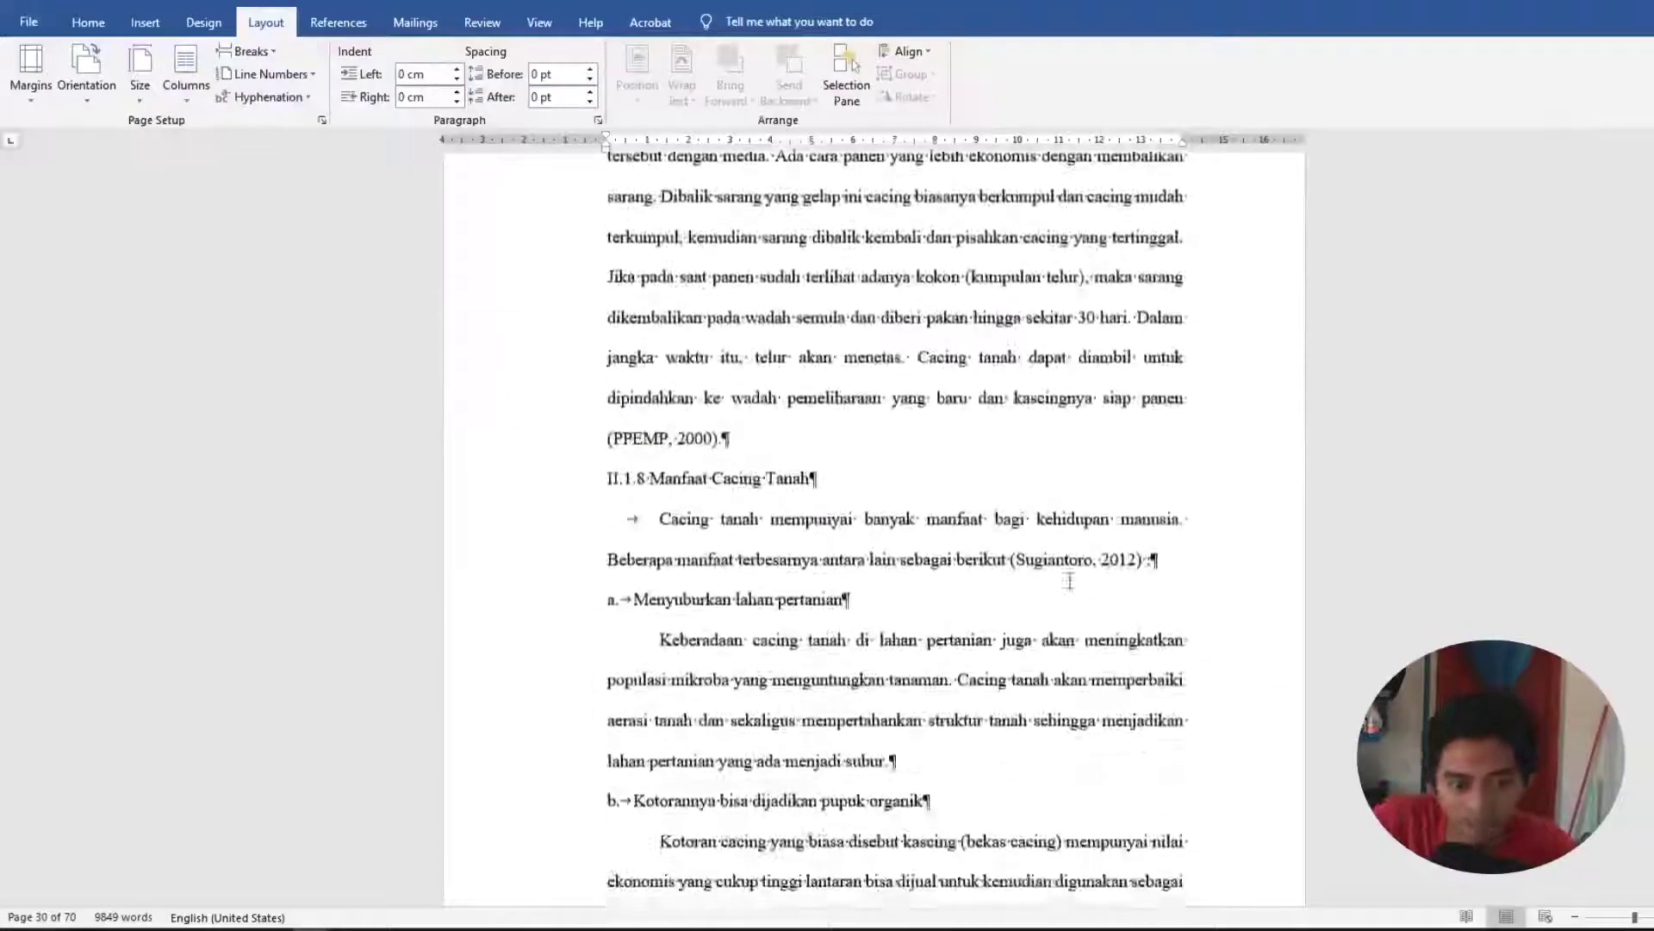
scroll(1070, 579, down, 15)
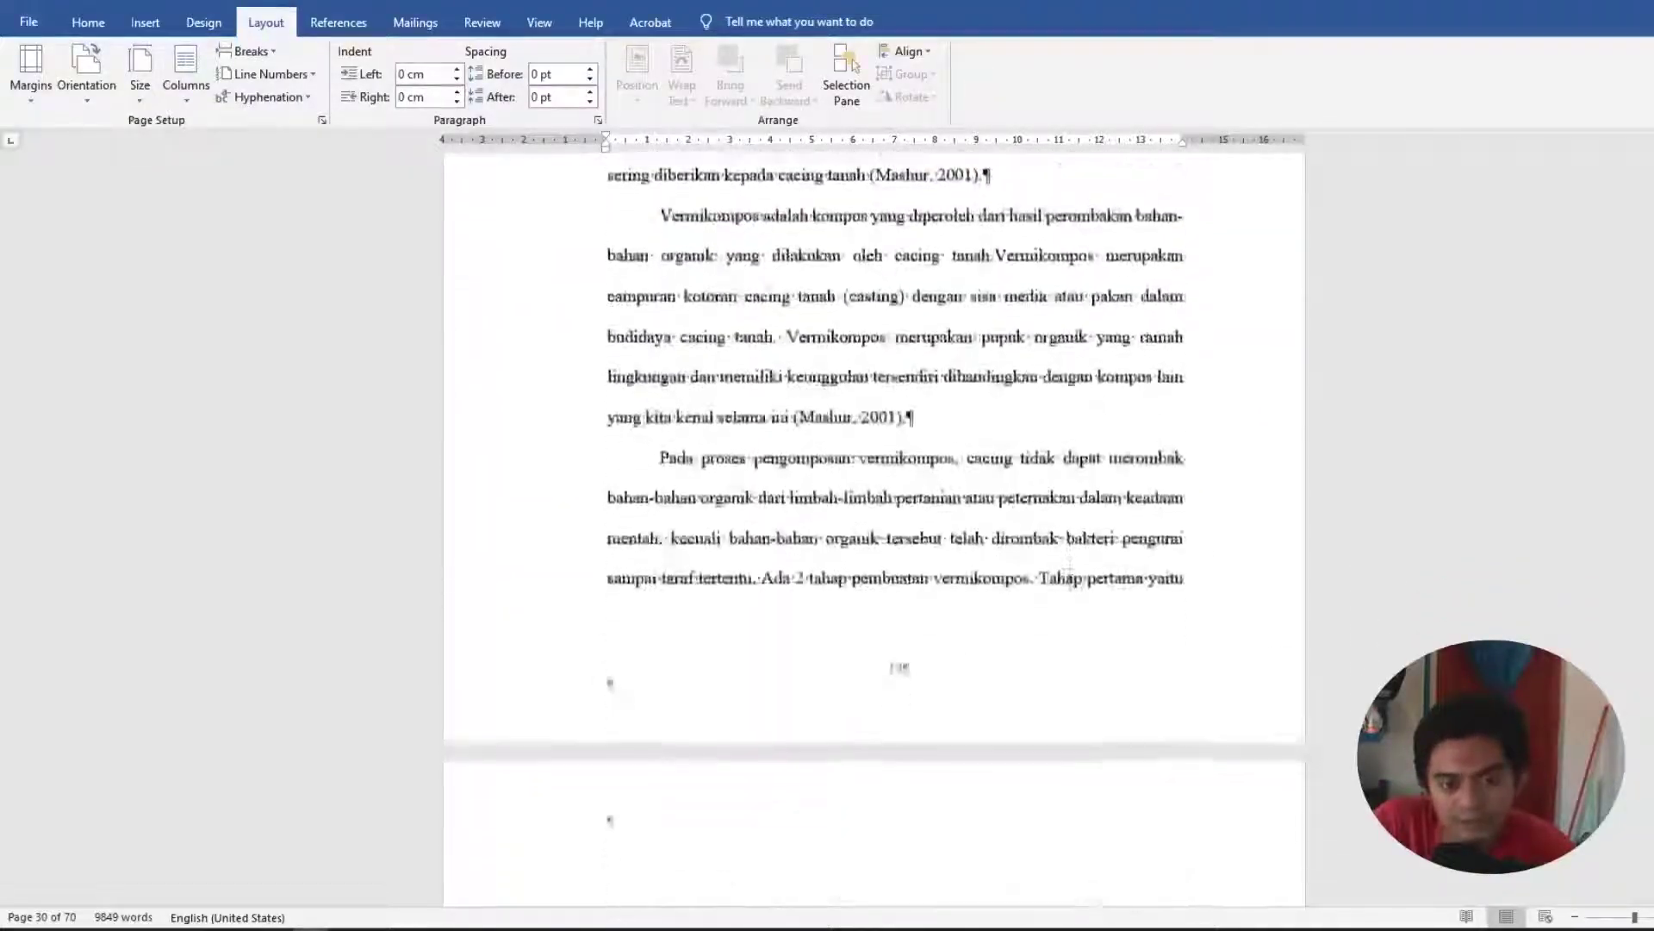
scroll(1071, 588, down, 15)
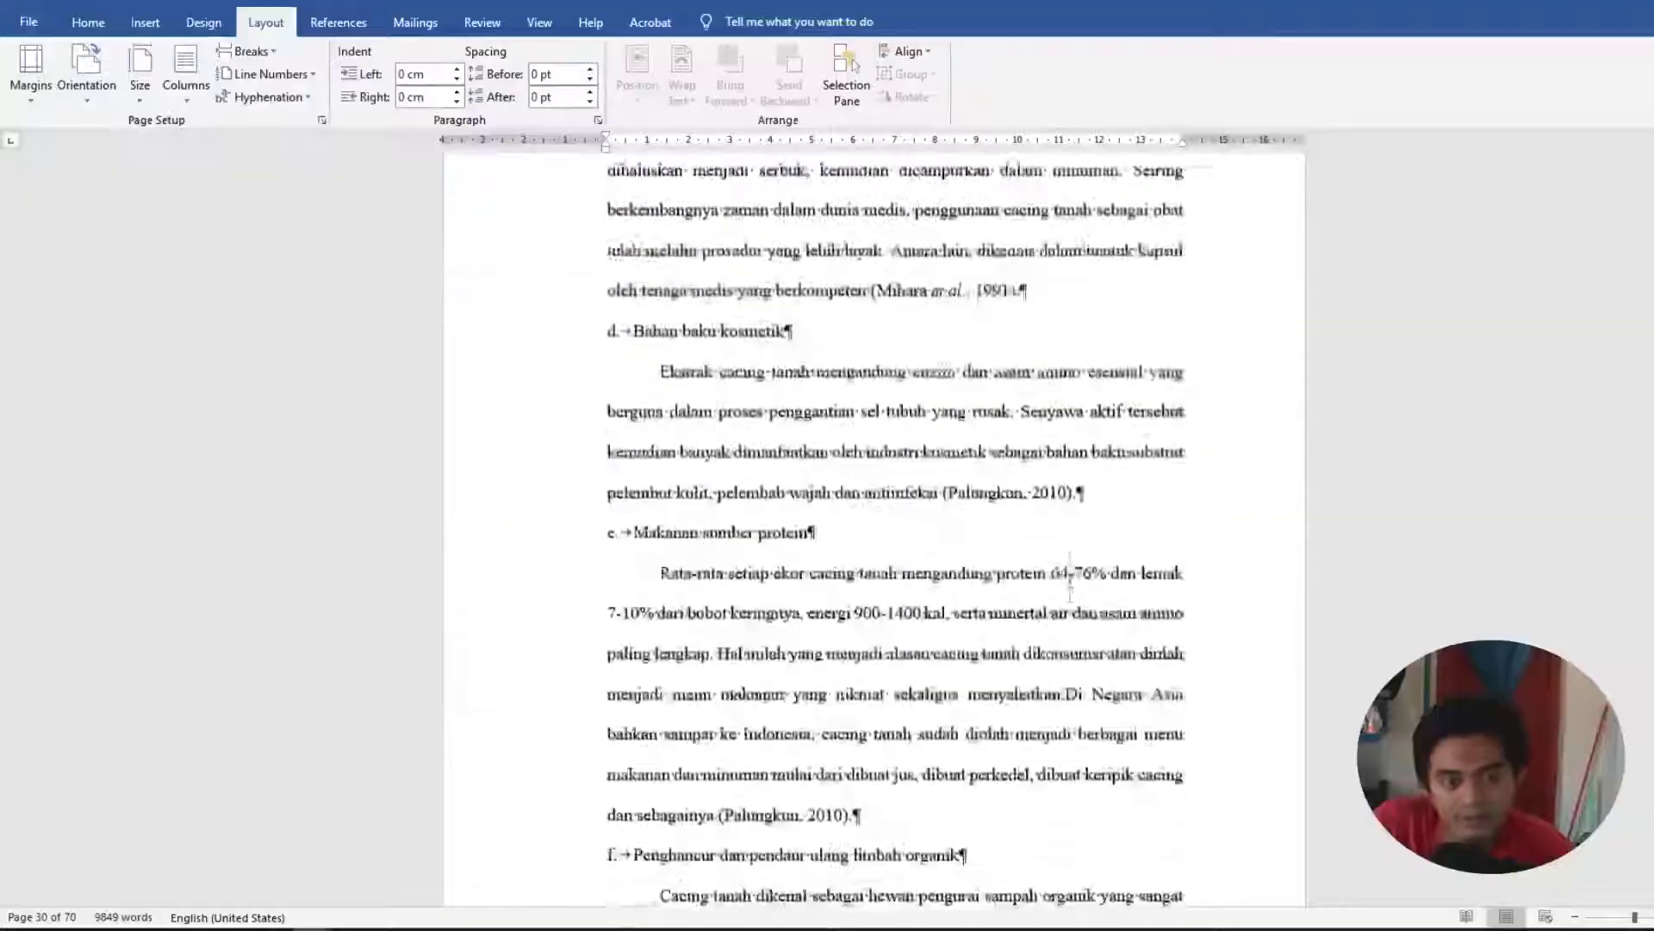
scroll(1071, 576, down, 15)
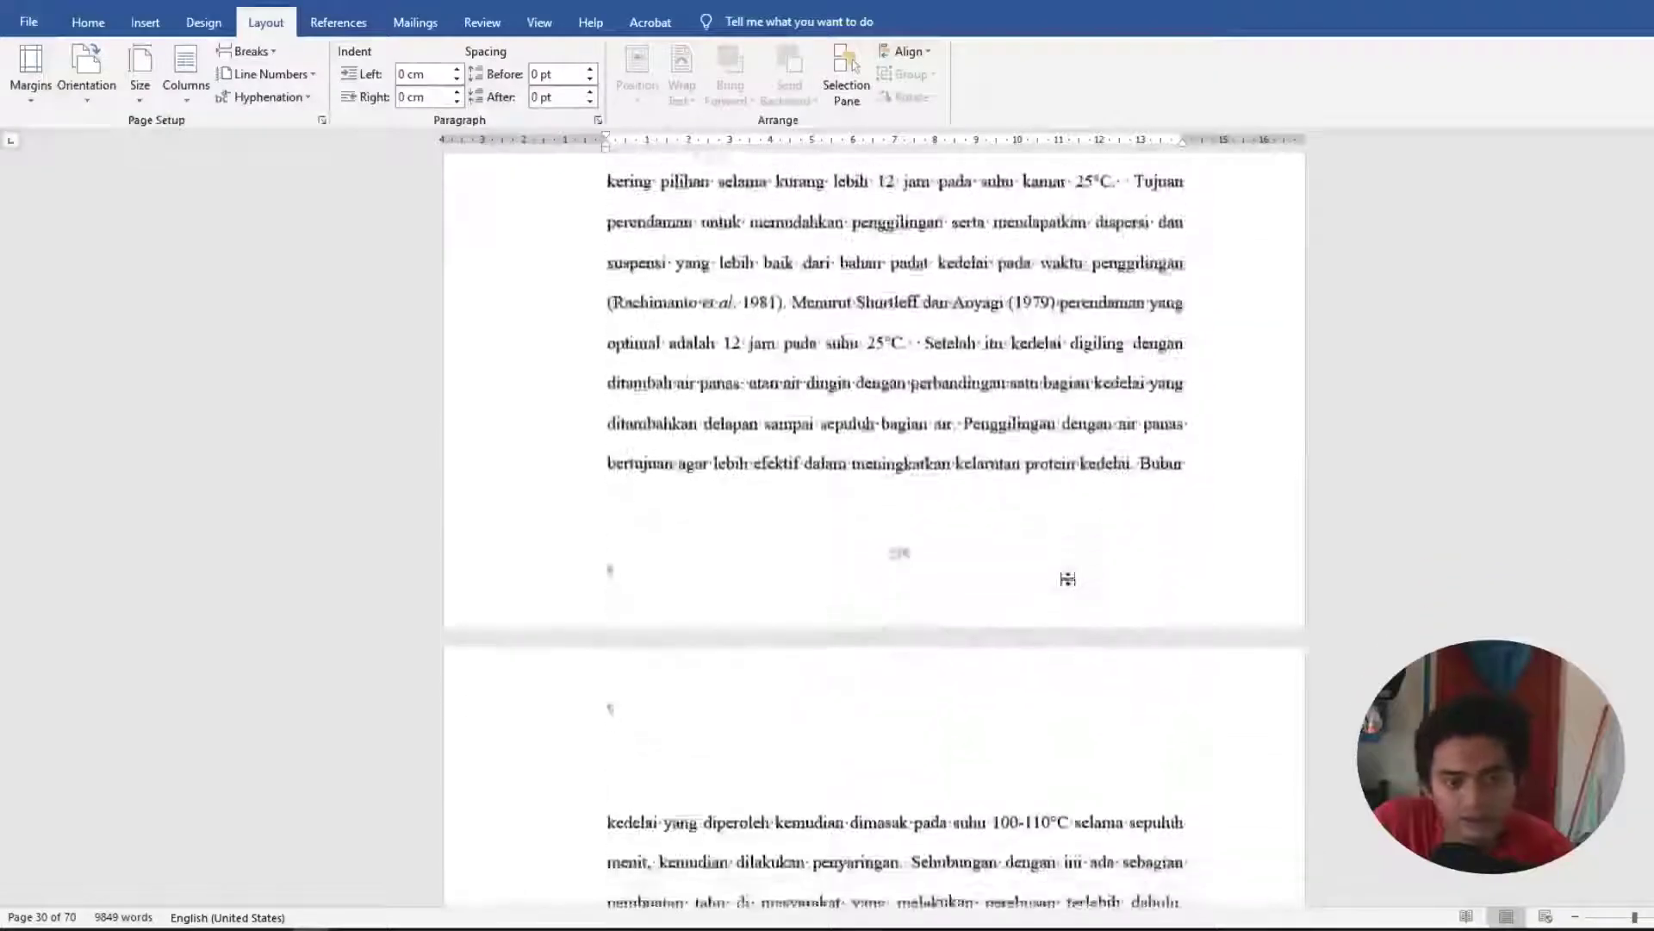
scroll(1068, 579, down, 15)
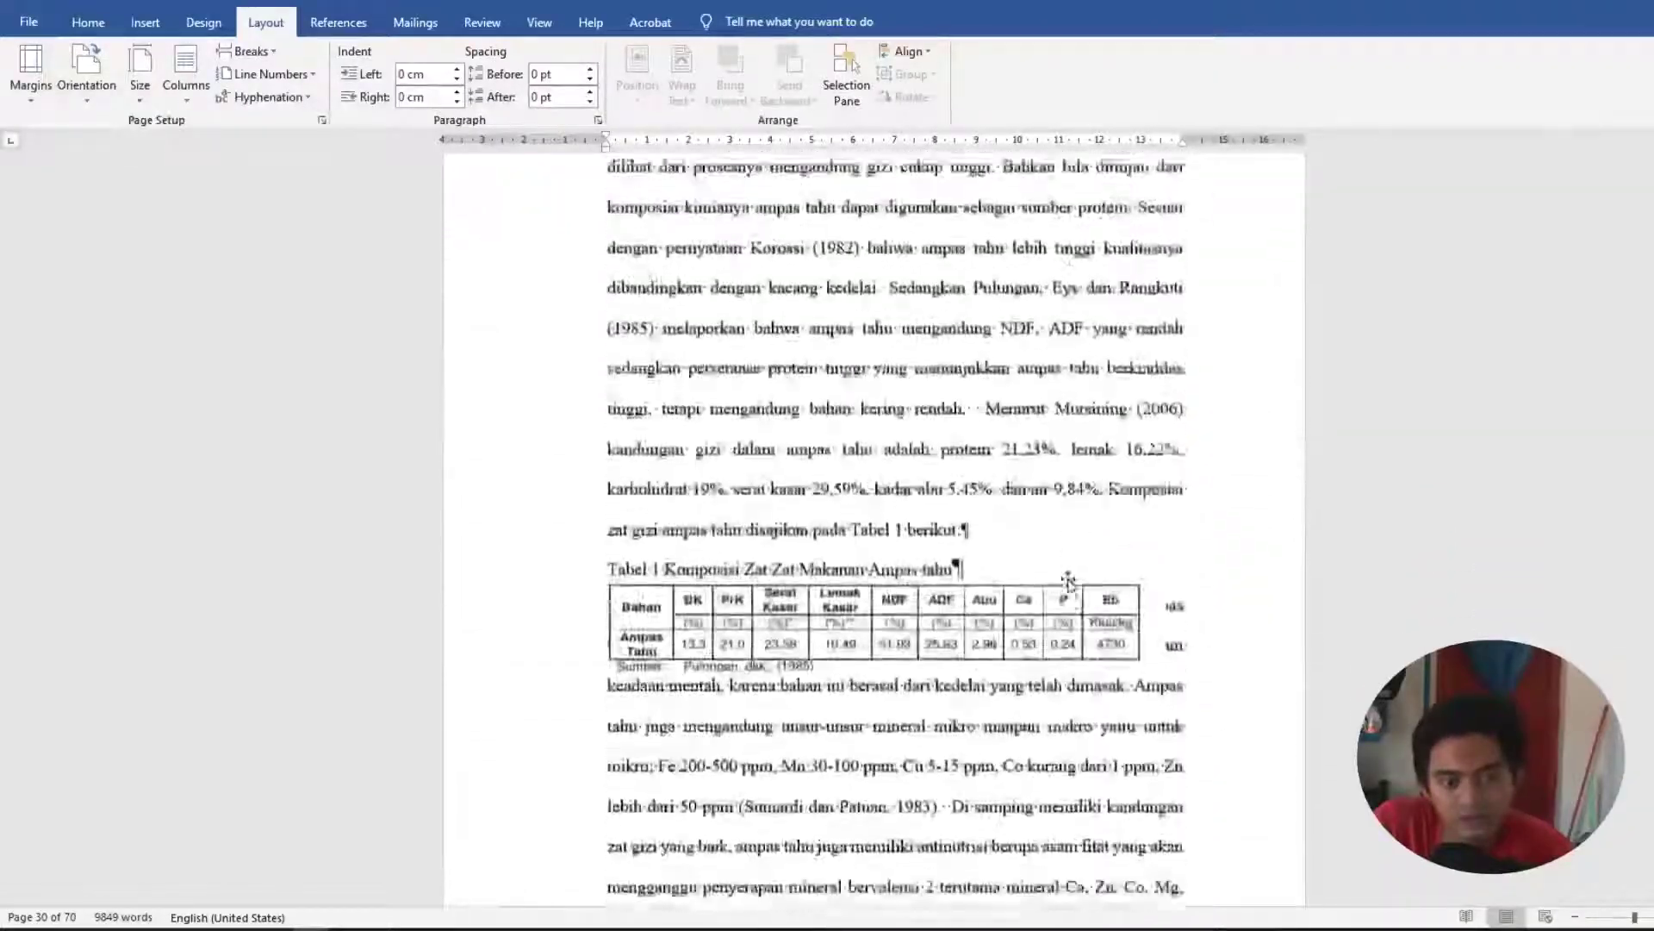
scroll(1069, 586, down, 5)
scroll(1069, 580, up, 6)
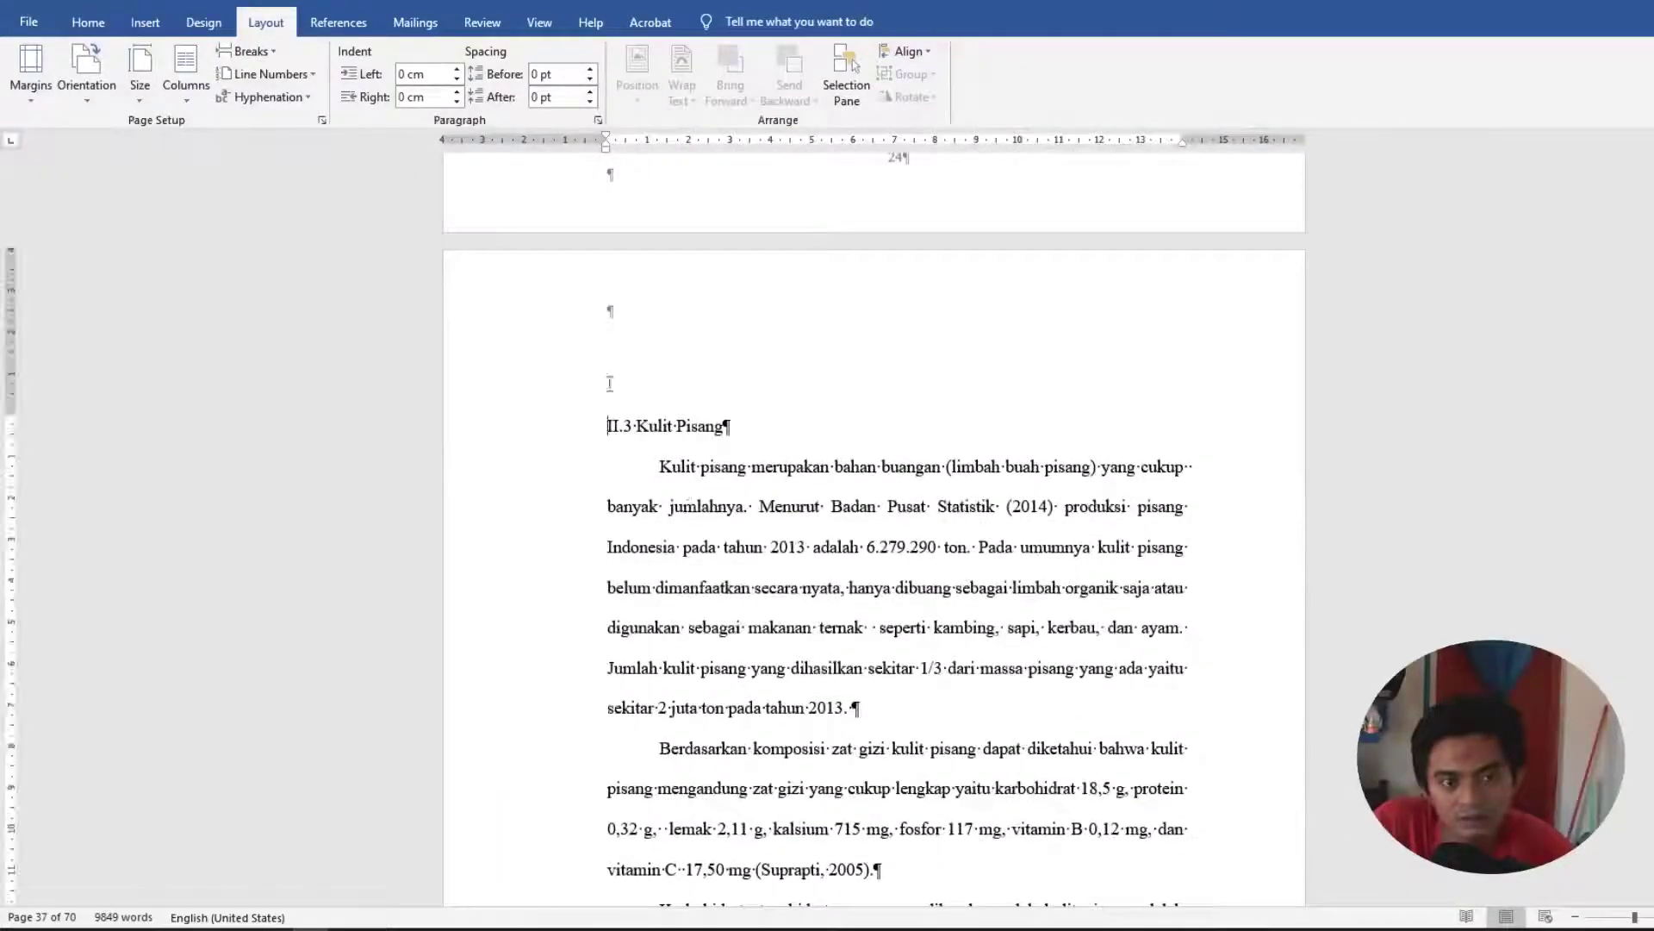
scroll(842, 517, up, 3)
Delete all the empty paragraphs between the Species line of the banana classification and the BAB III heading.
scroll(842, 513, down, 8)
scroll(842, 516, down, 6)
scroll(853, 483, down, 1)
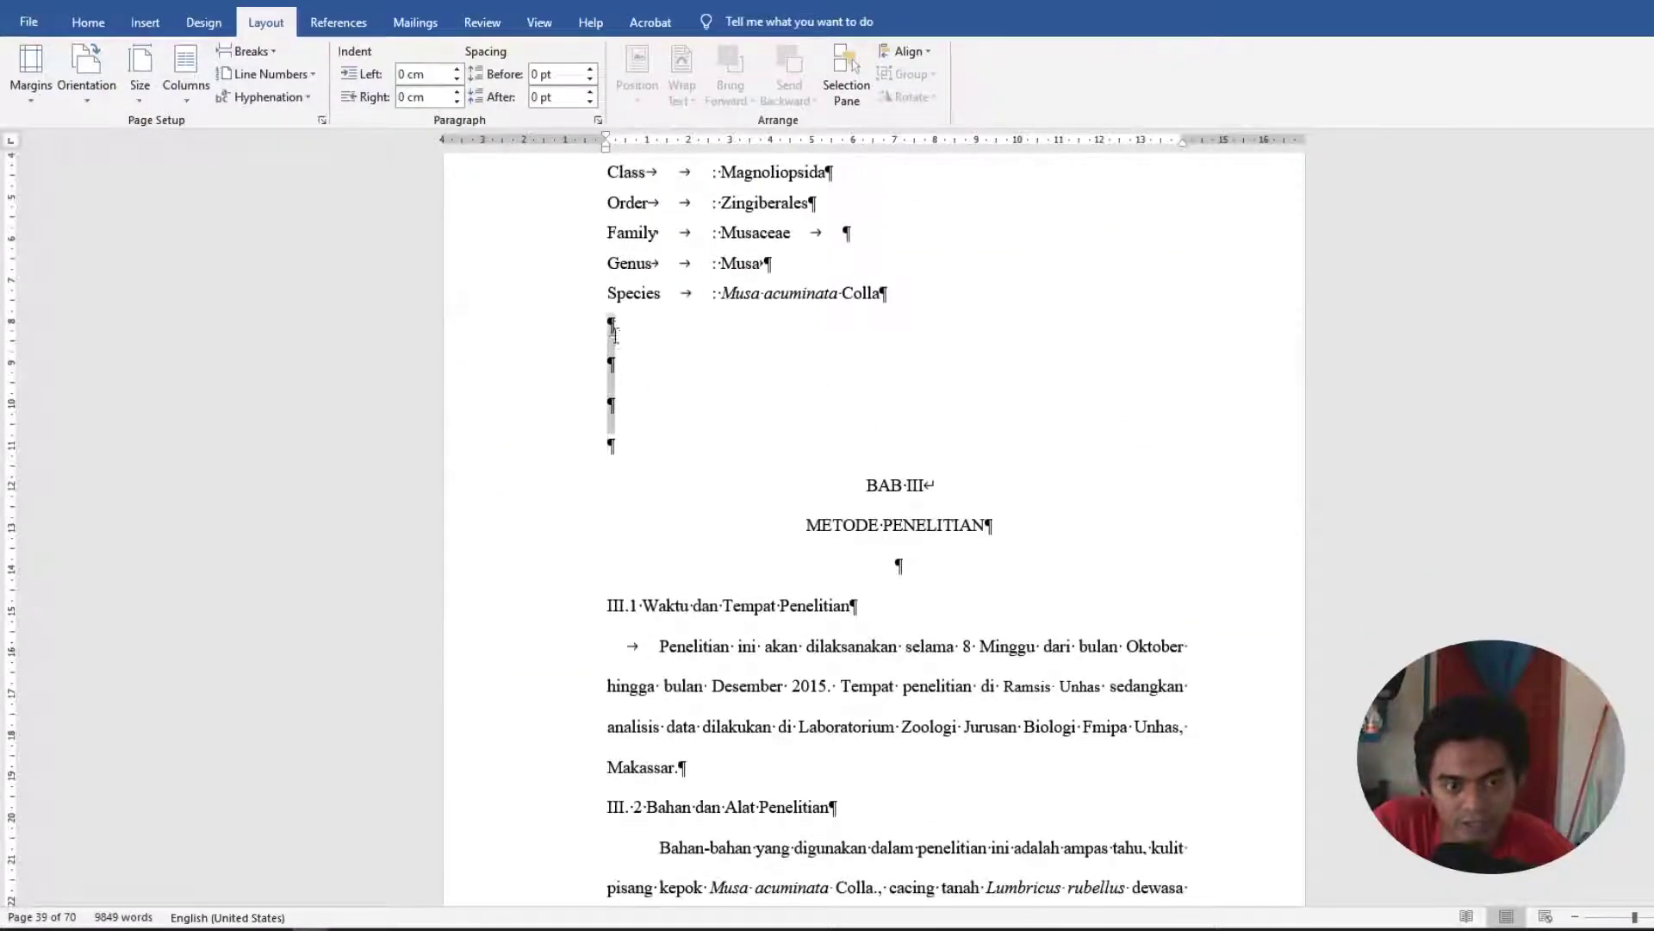
key(Delete)
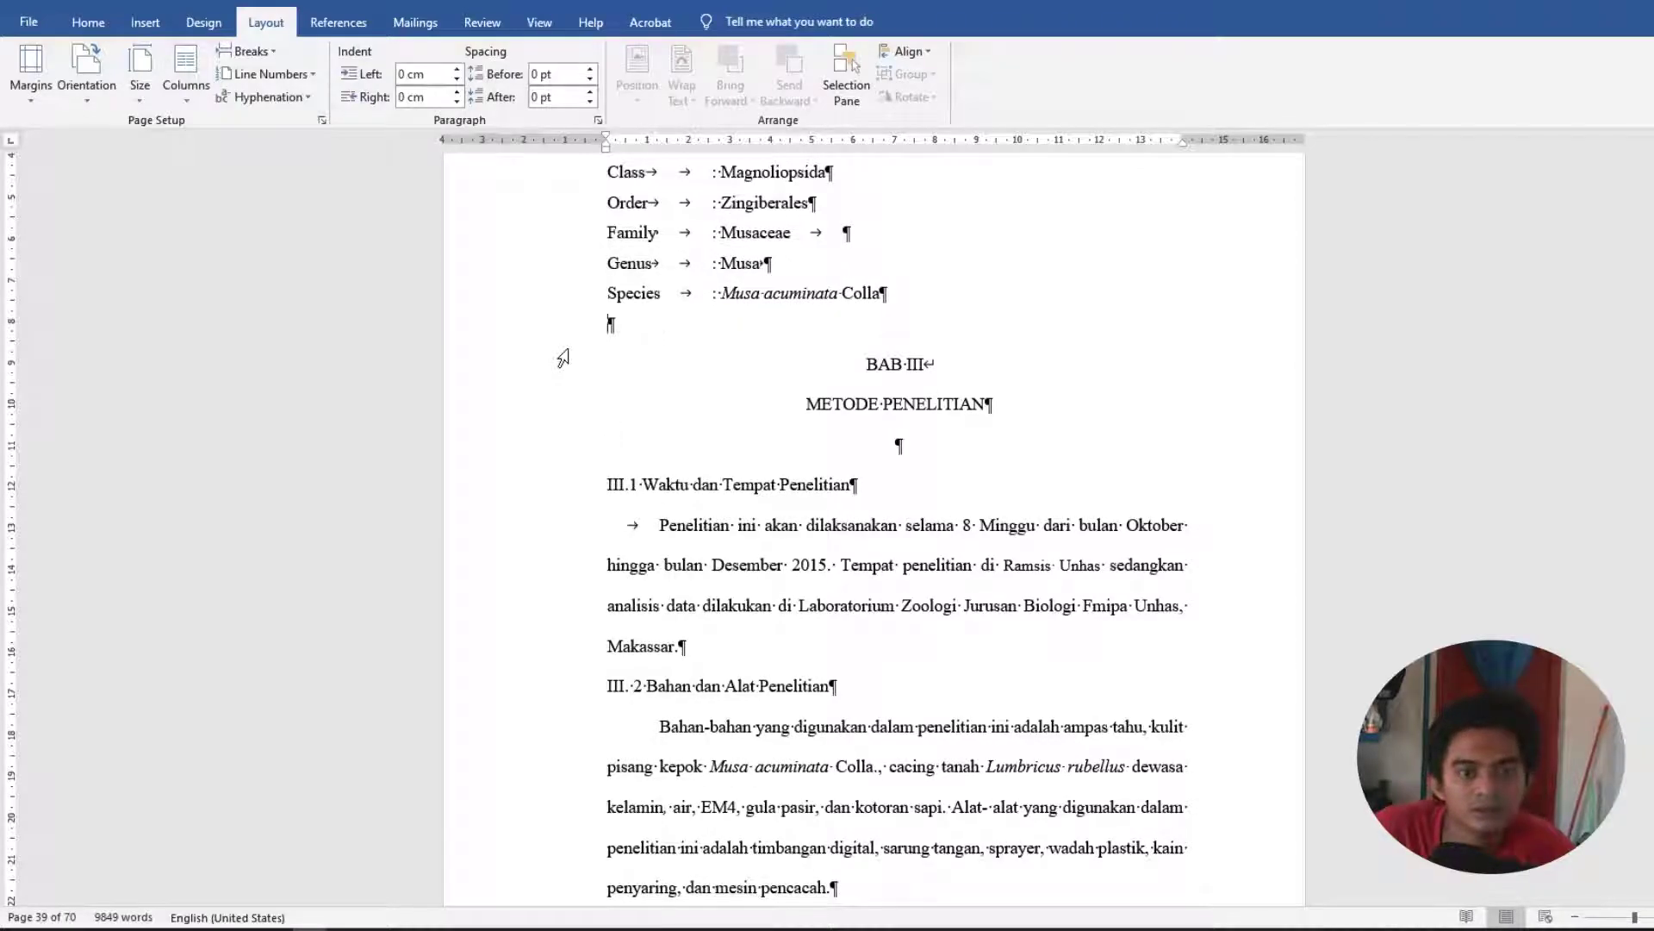
key(BackSpace)
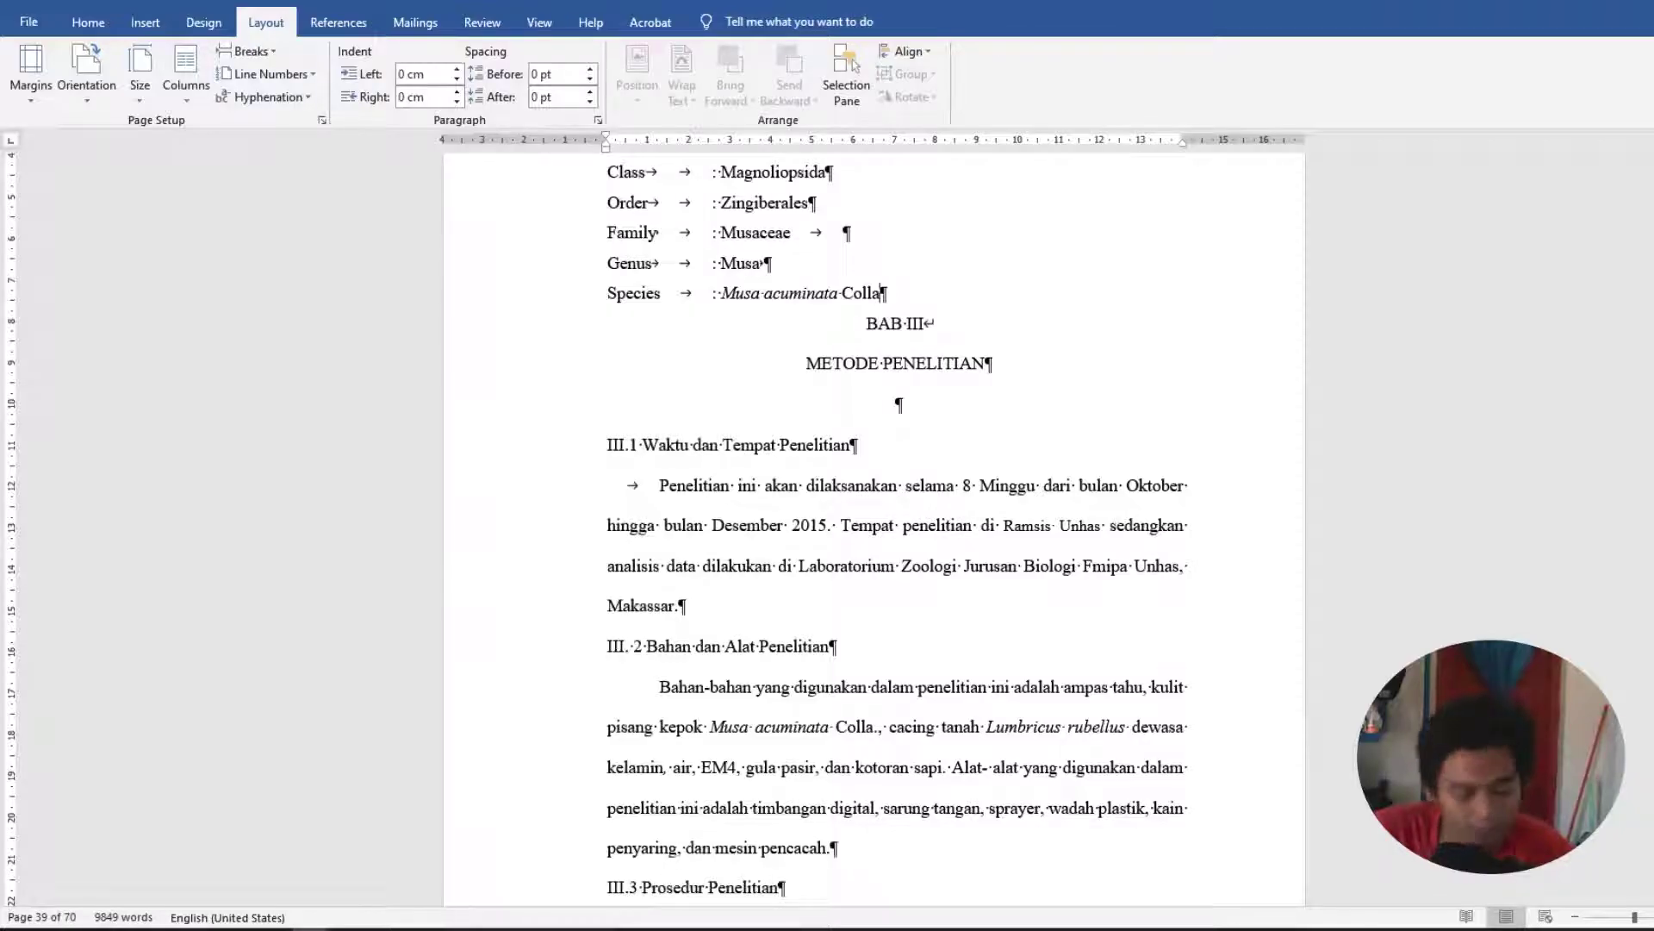
Insert a page break before the BAB III heading and check the pages on both sides of it.
key(ctrl+Return)
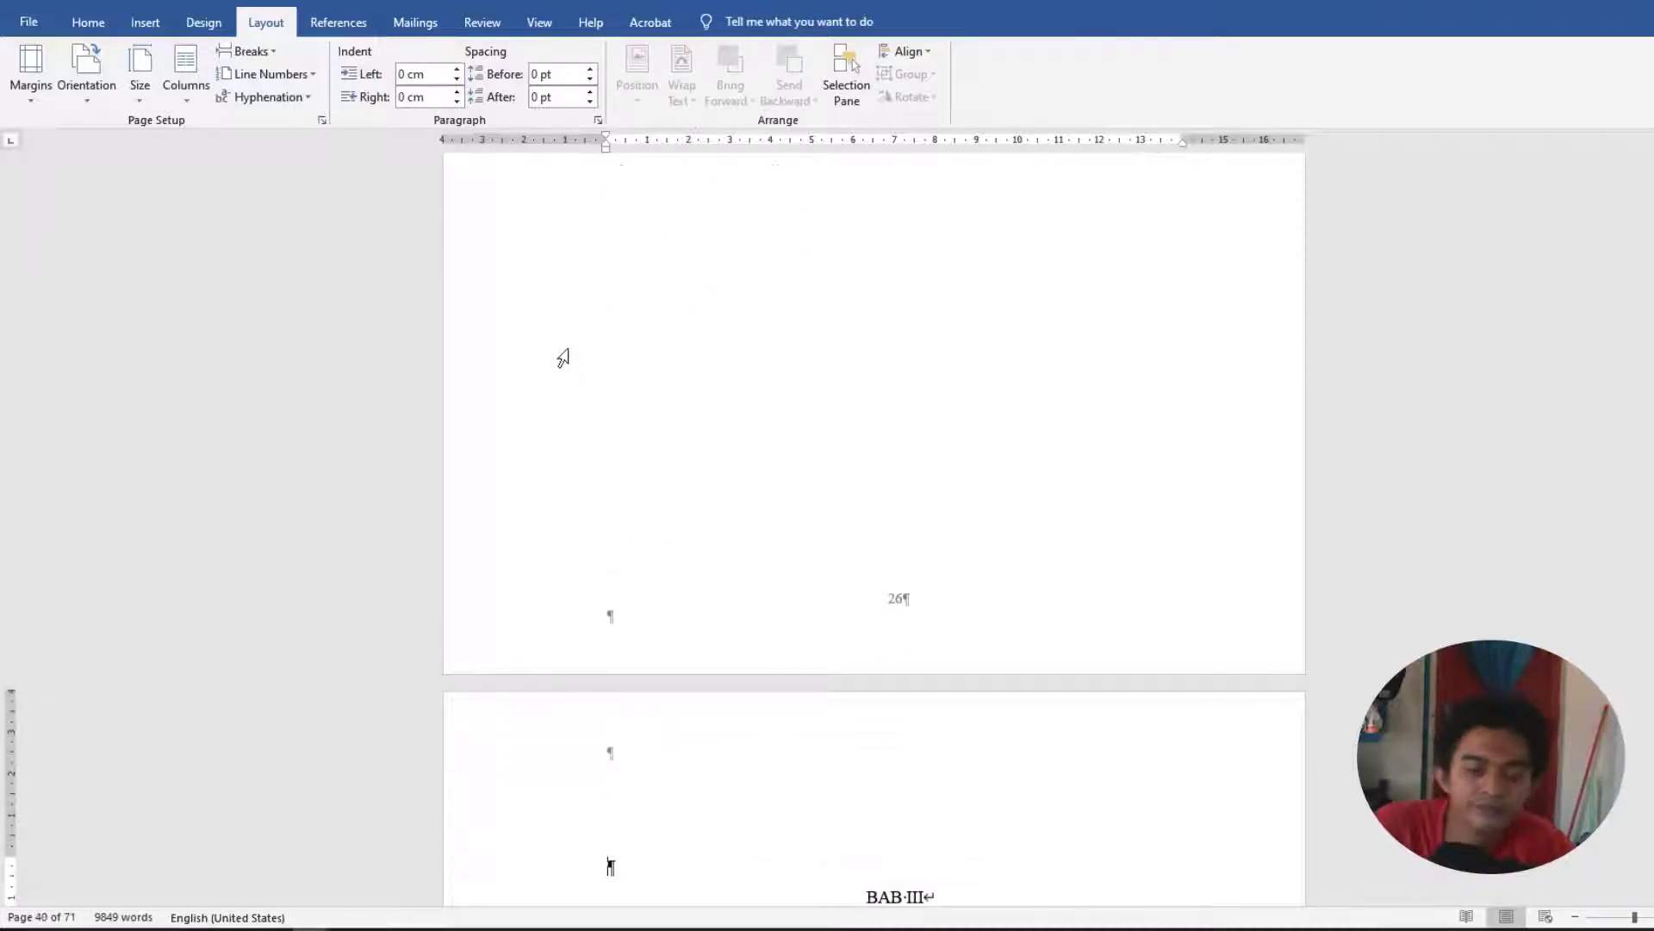
scroll(1000, 530, down, 3)
scroll(756, 525, up, 4)
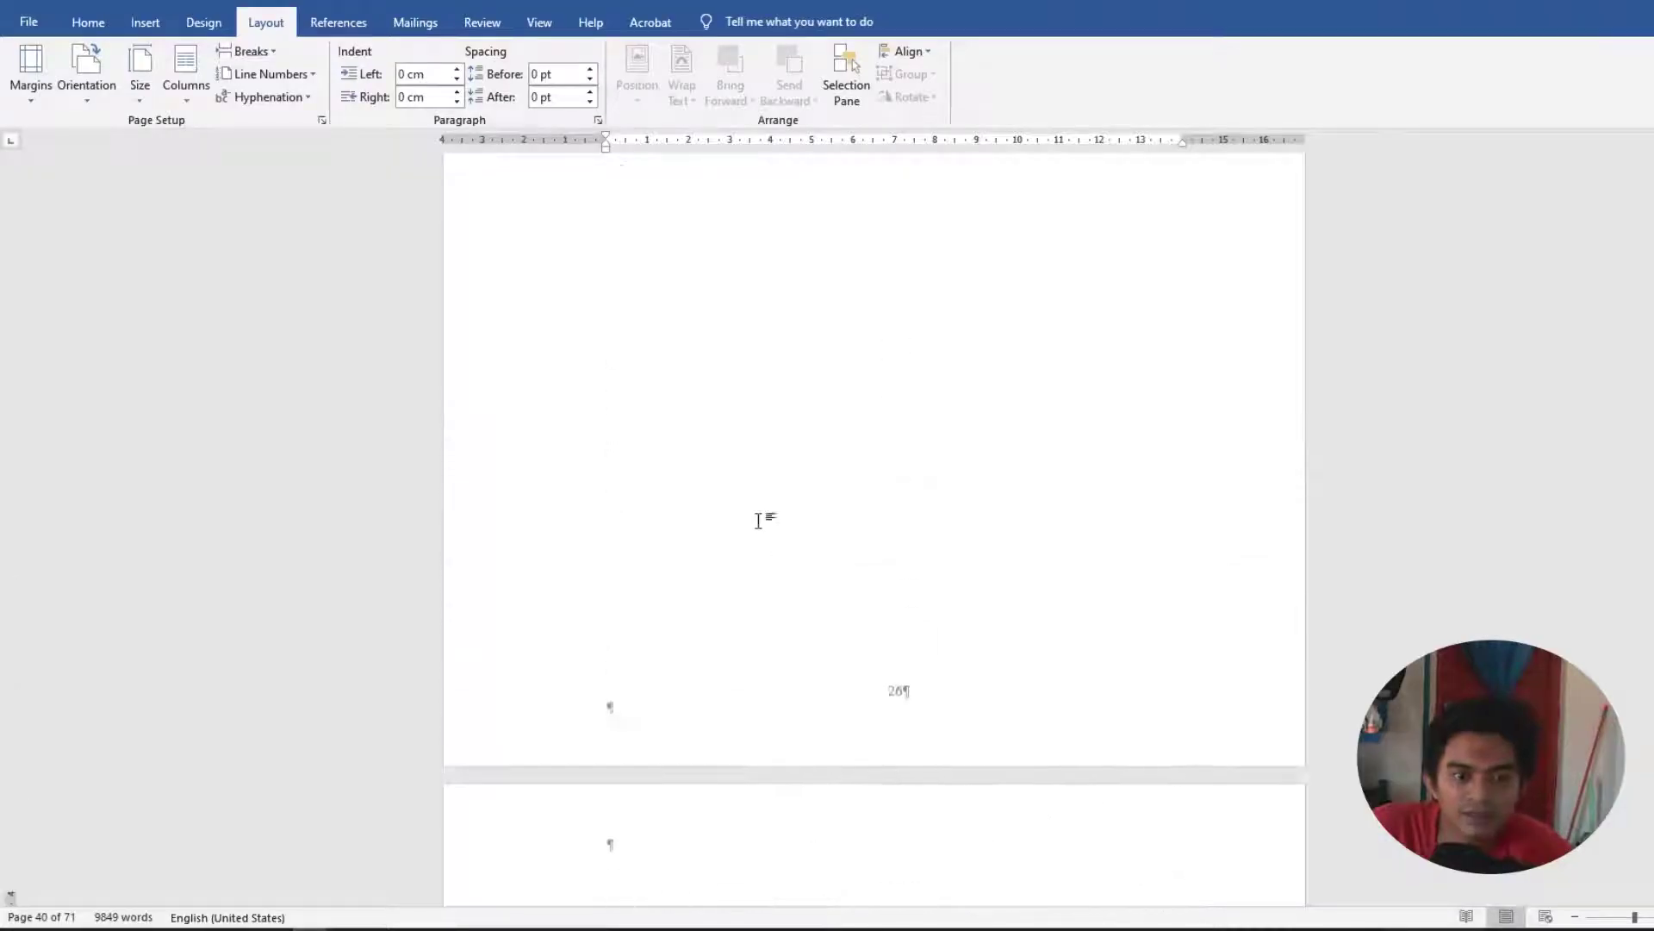
Look through the BAB III pages, examining how Tabel 2 and the observation parameters are laid out across the page boundaries.
scroll(759, 493, down, 20)
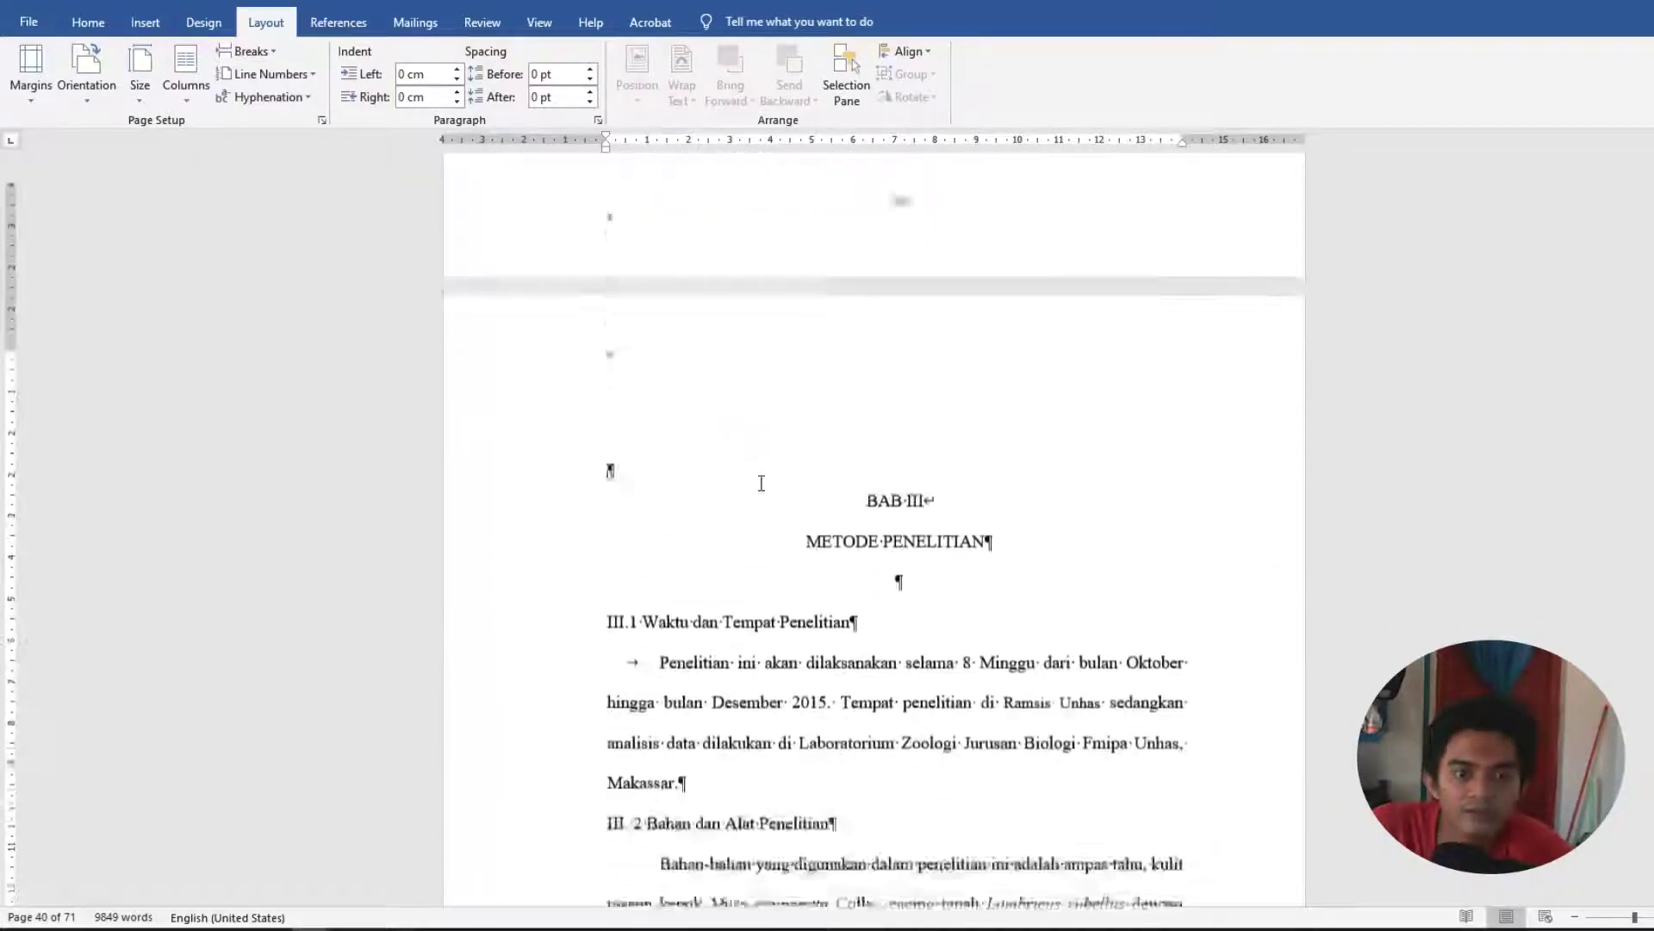
scroll(765, 781, down, 10)
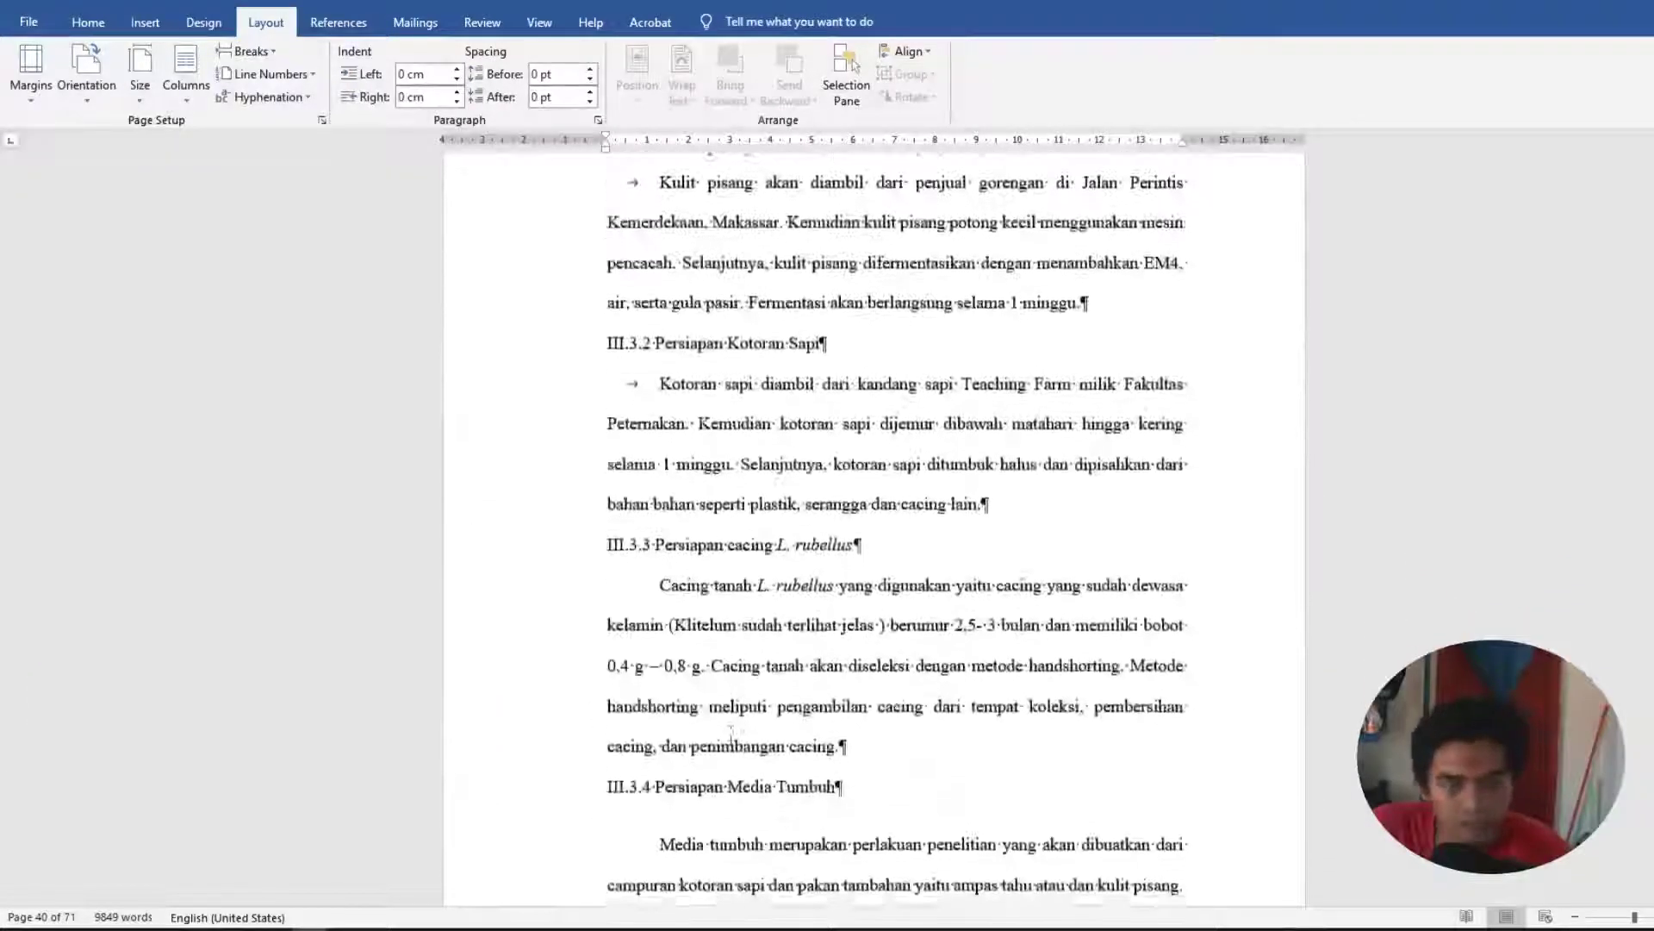
scroll(765, 781, down, 5)
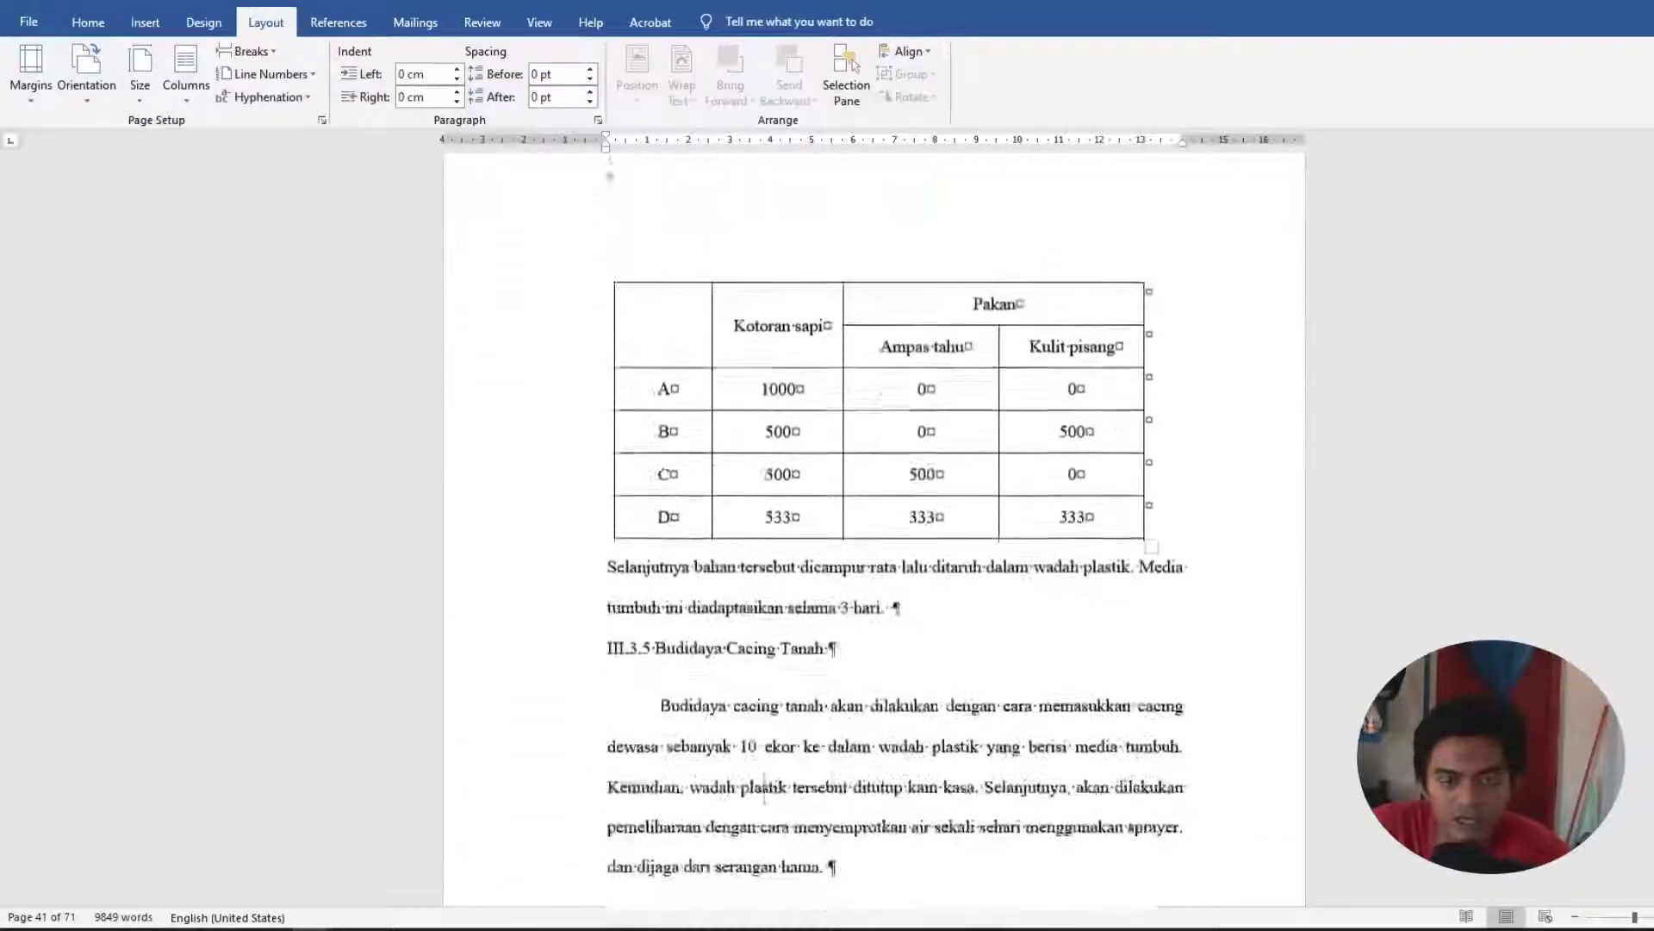
scroll(763, 781, up, 4)
scroll(763, 782, up, 6)
scroll(764, 780, down, 5)
scroll(764, 780, down, 5)
scroll(764, 782, up, 9)
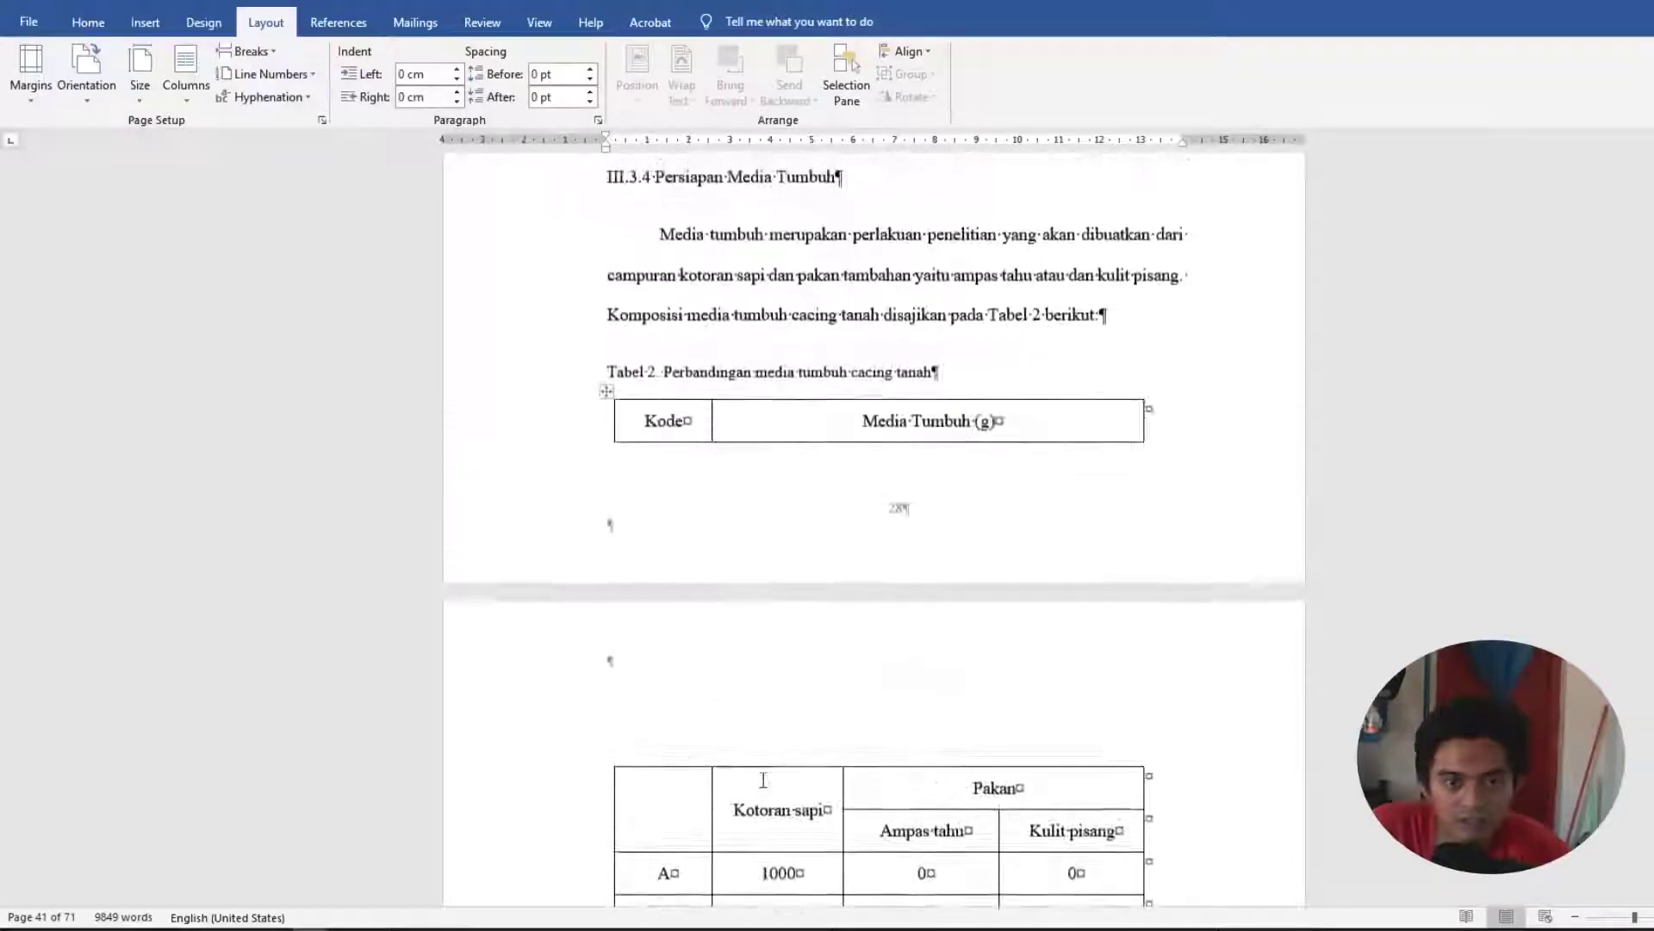
scroll(764, 782, down, 4)
scroll(763, 780, down, 5)
scroll(765, 784, up, 6)
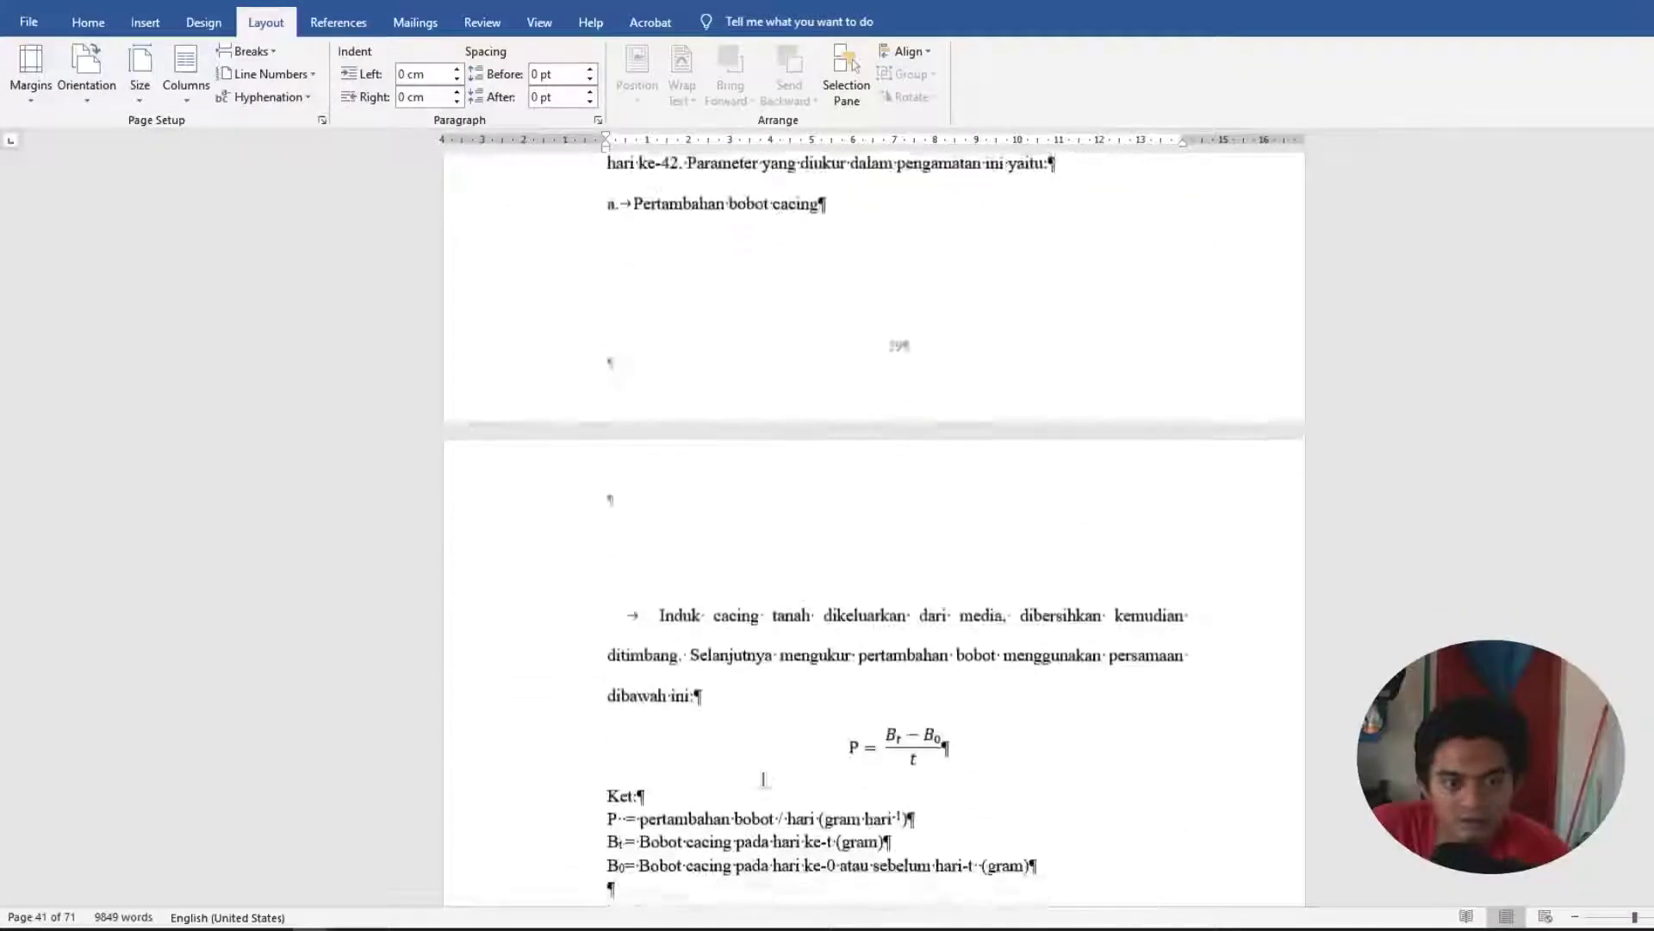
Delete the surplus empty paragraphs between Tabel 3 (Denah Penelitian) and the BAB IV heading.
scroll(764, 780, down, 5)
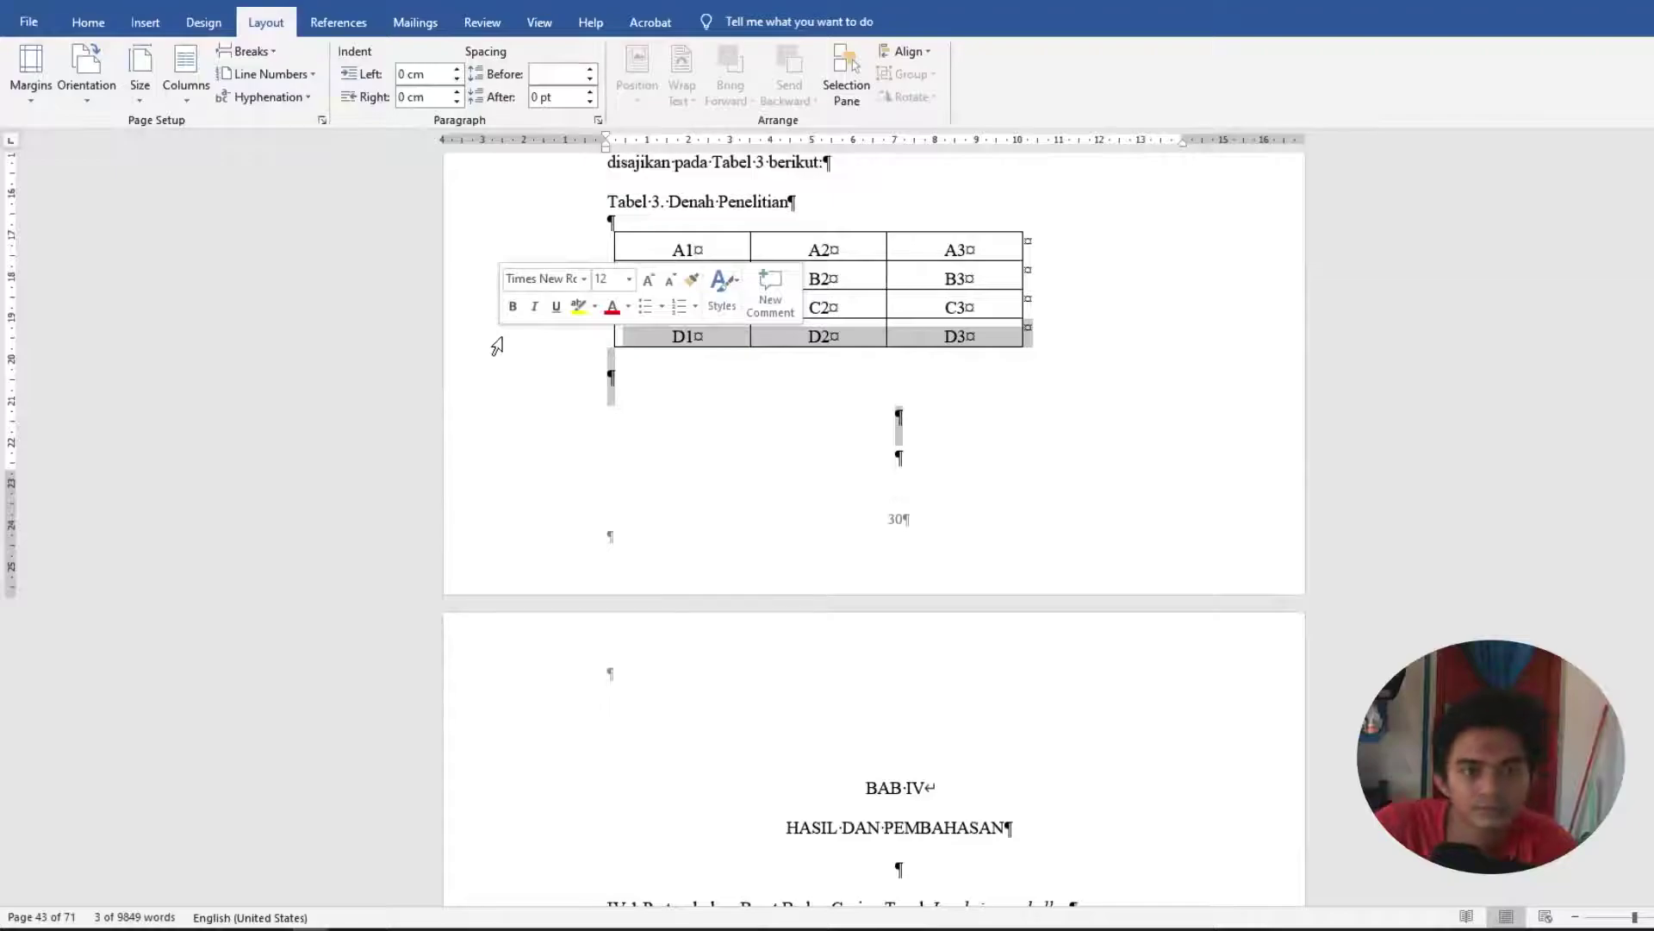
key(Right)
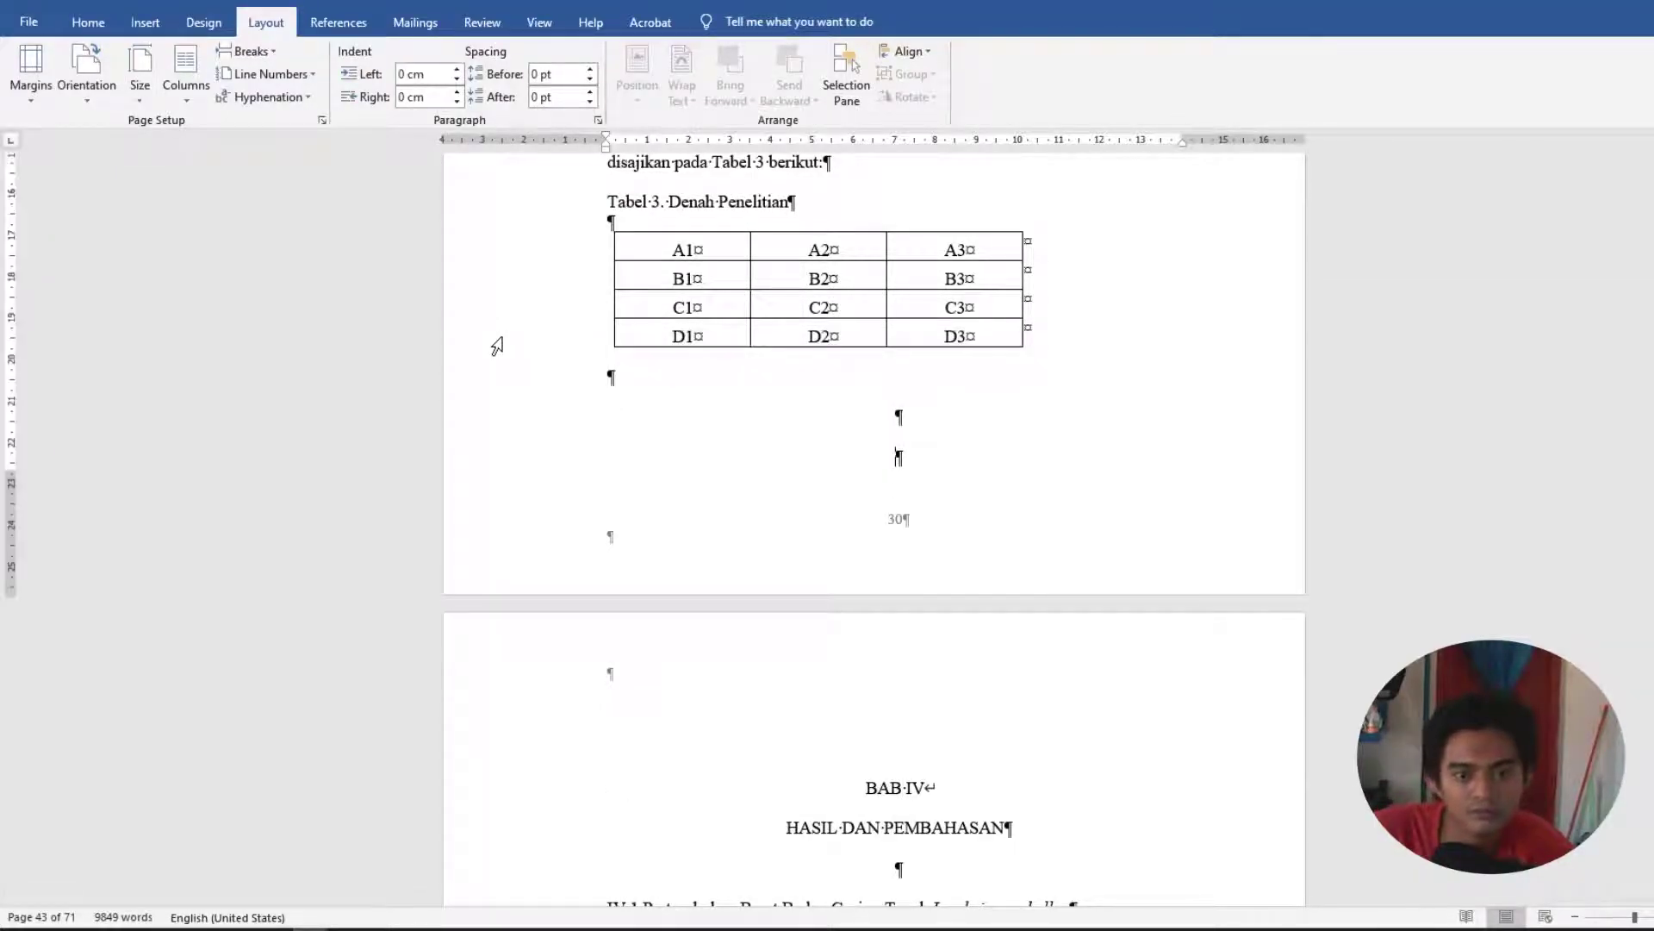
drag(462, 394, 456, 396)
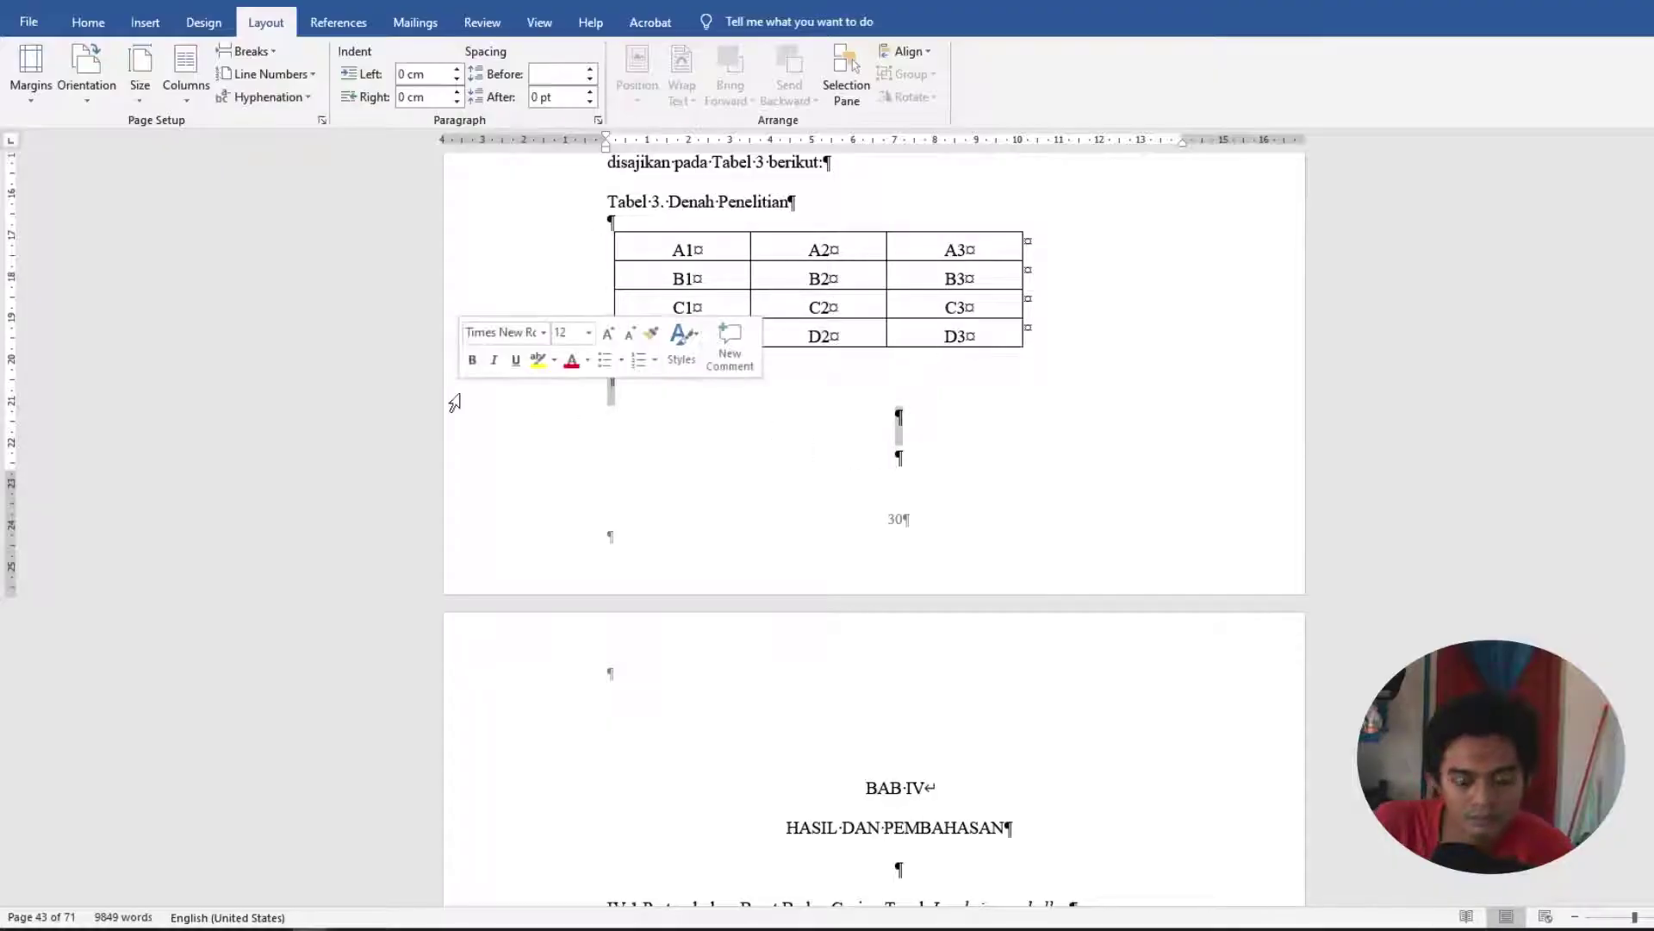
key(Delete)
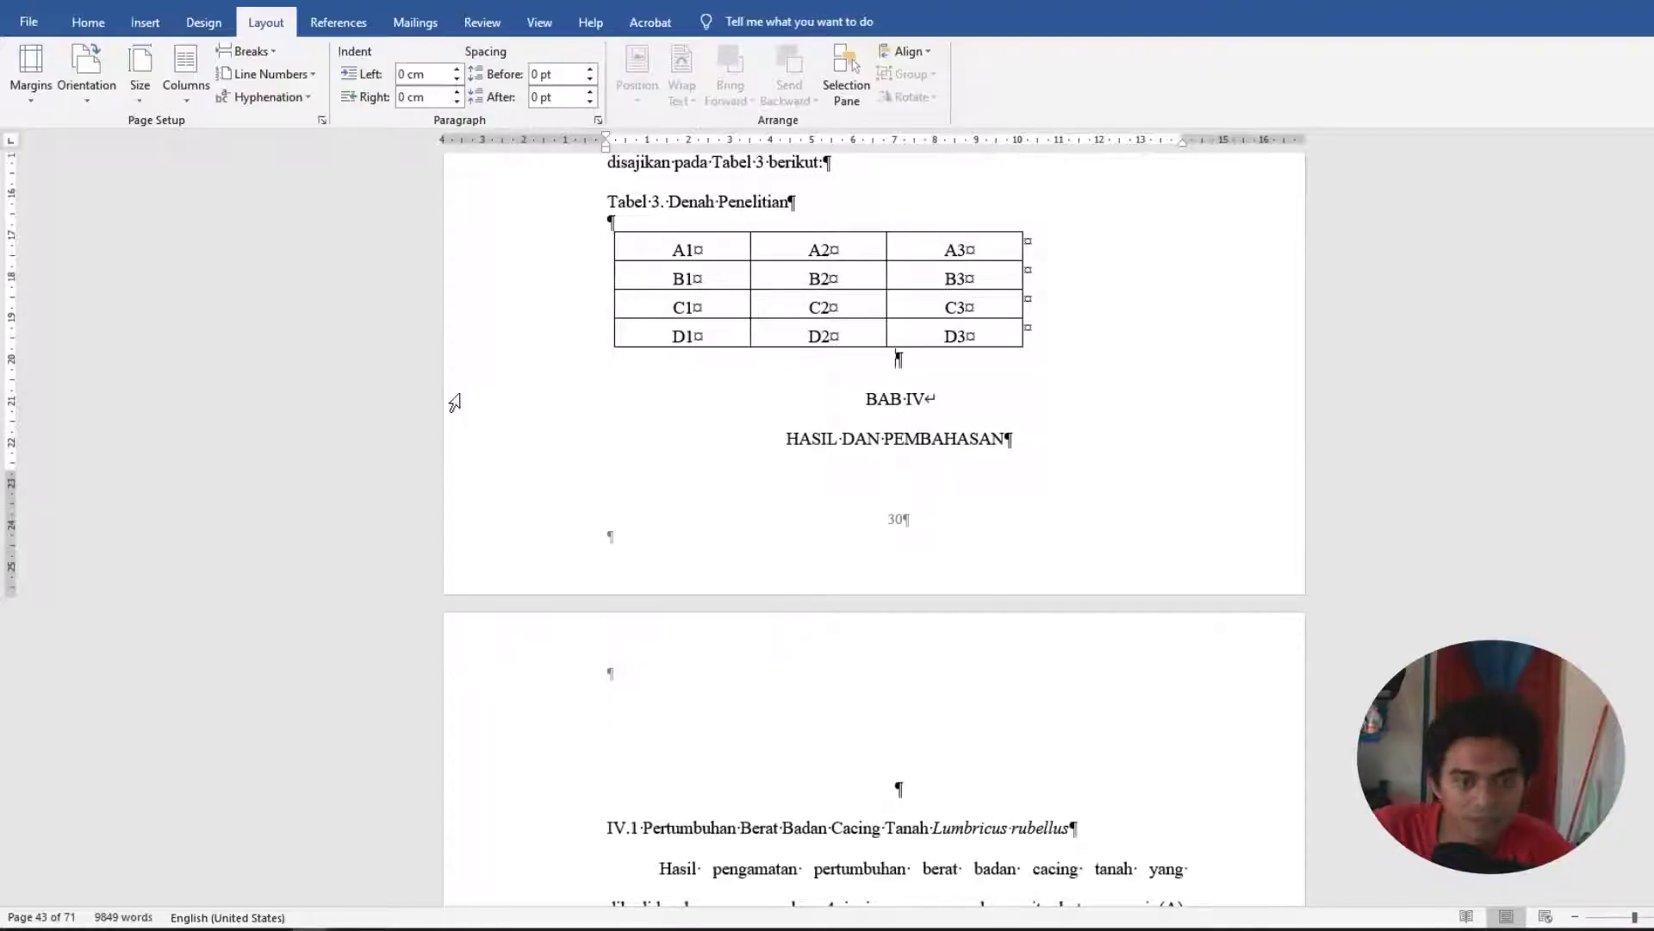
Insert a page break before the BAB IV heading and remove the empty paragraph directly above that heading.
key(ctrl+Return)
scroll(908, 391, down, 4)
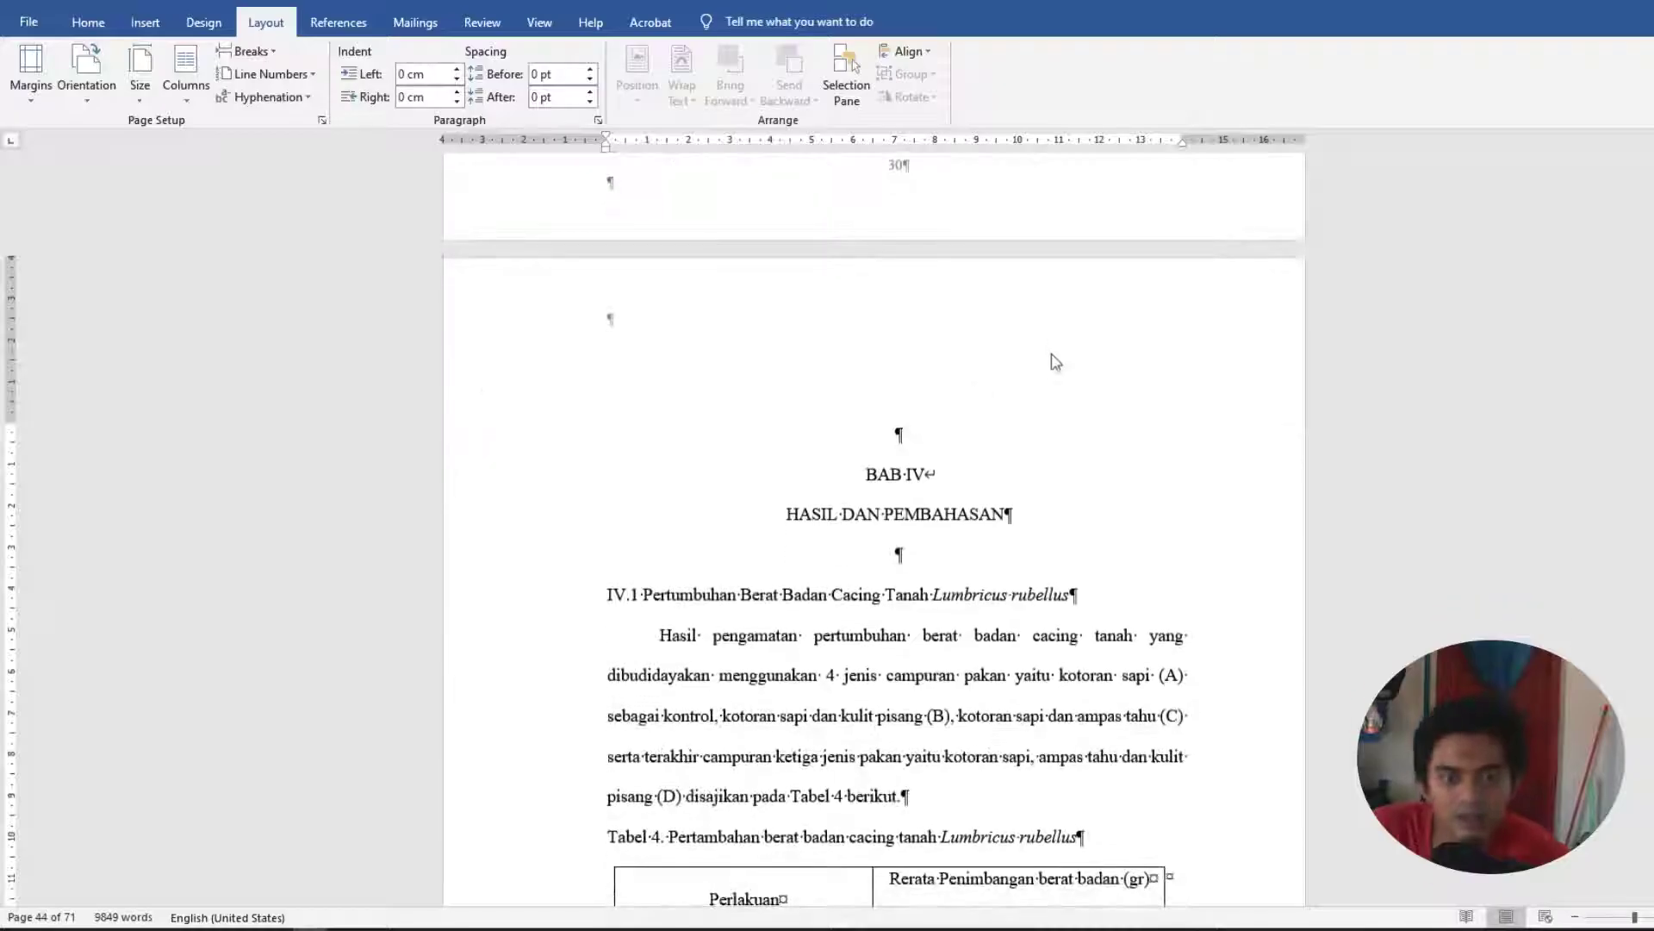
key(BackSpace)
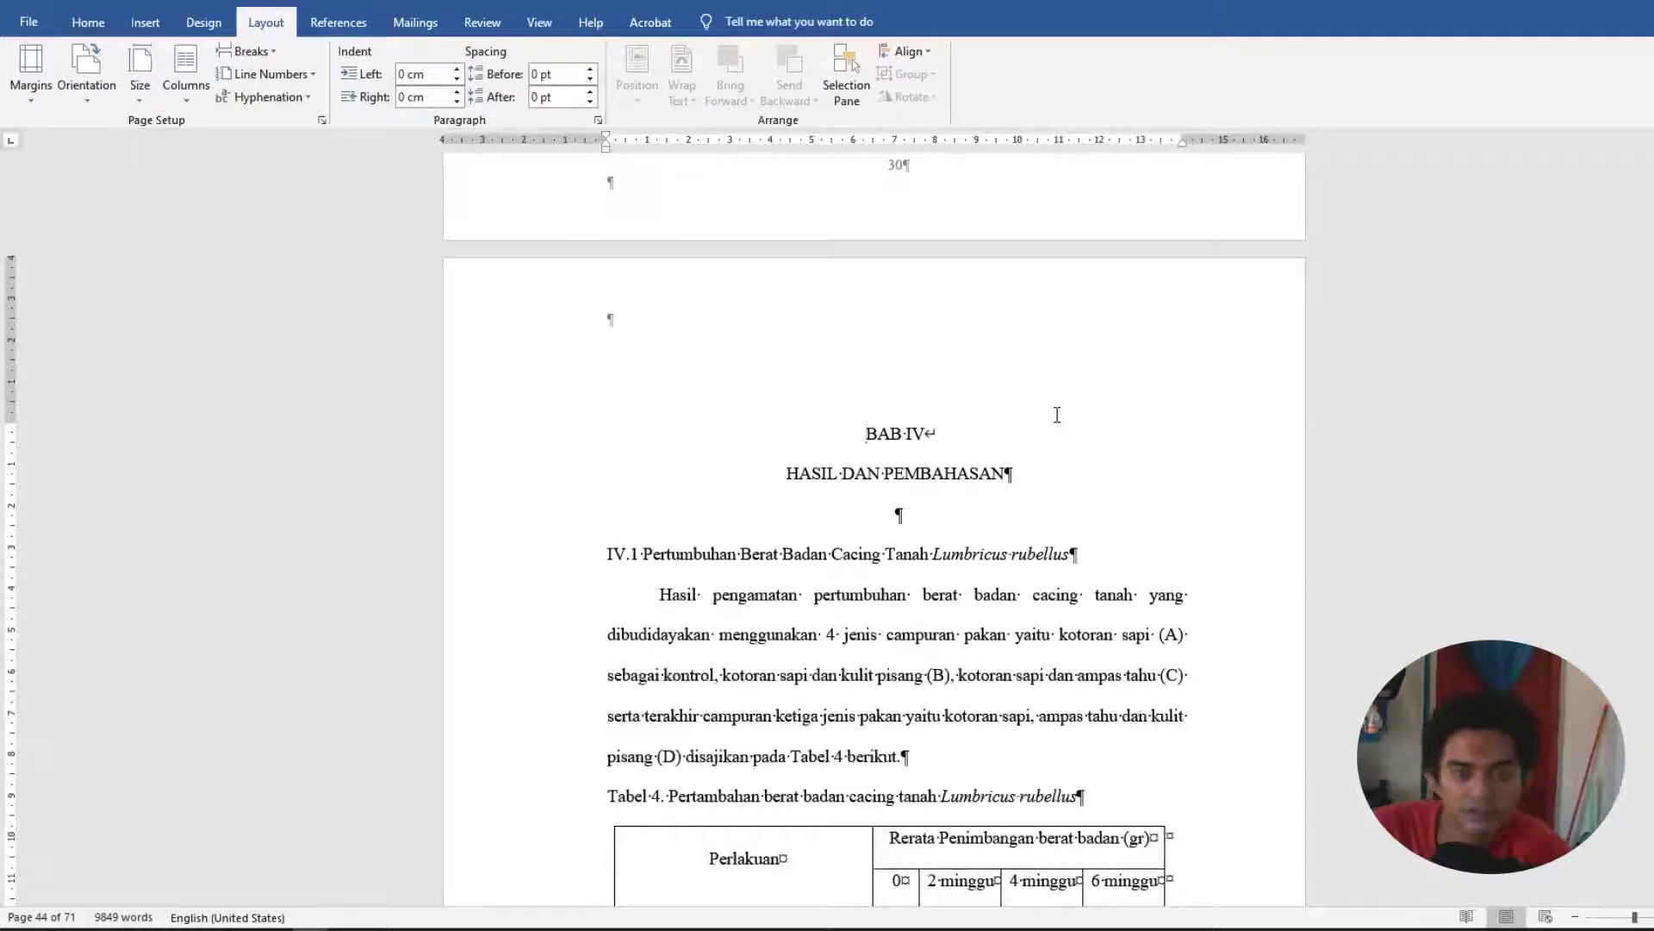
scroll(1058, 414, up, 2)
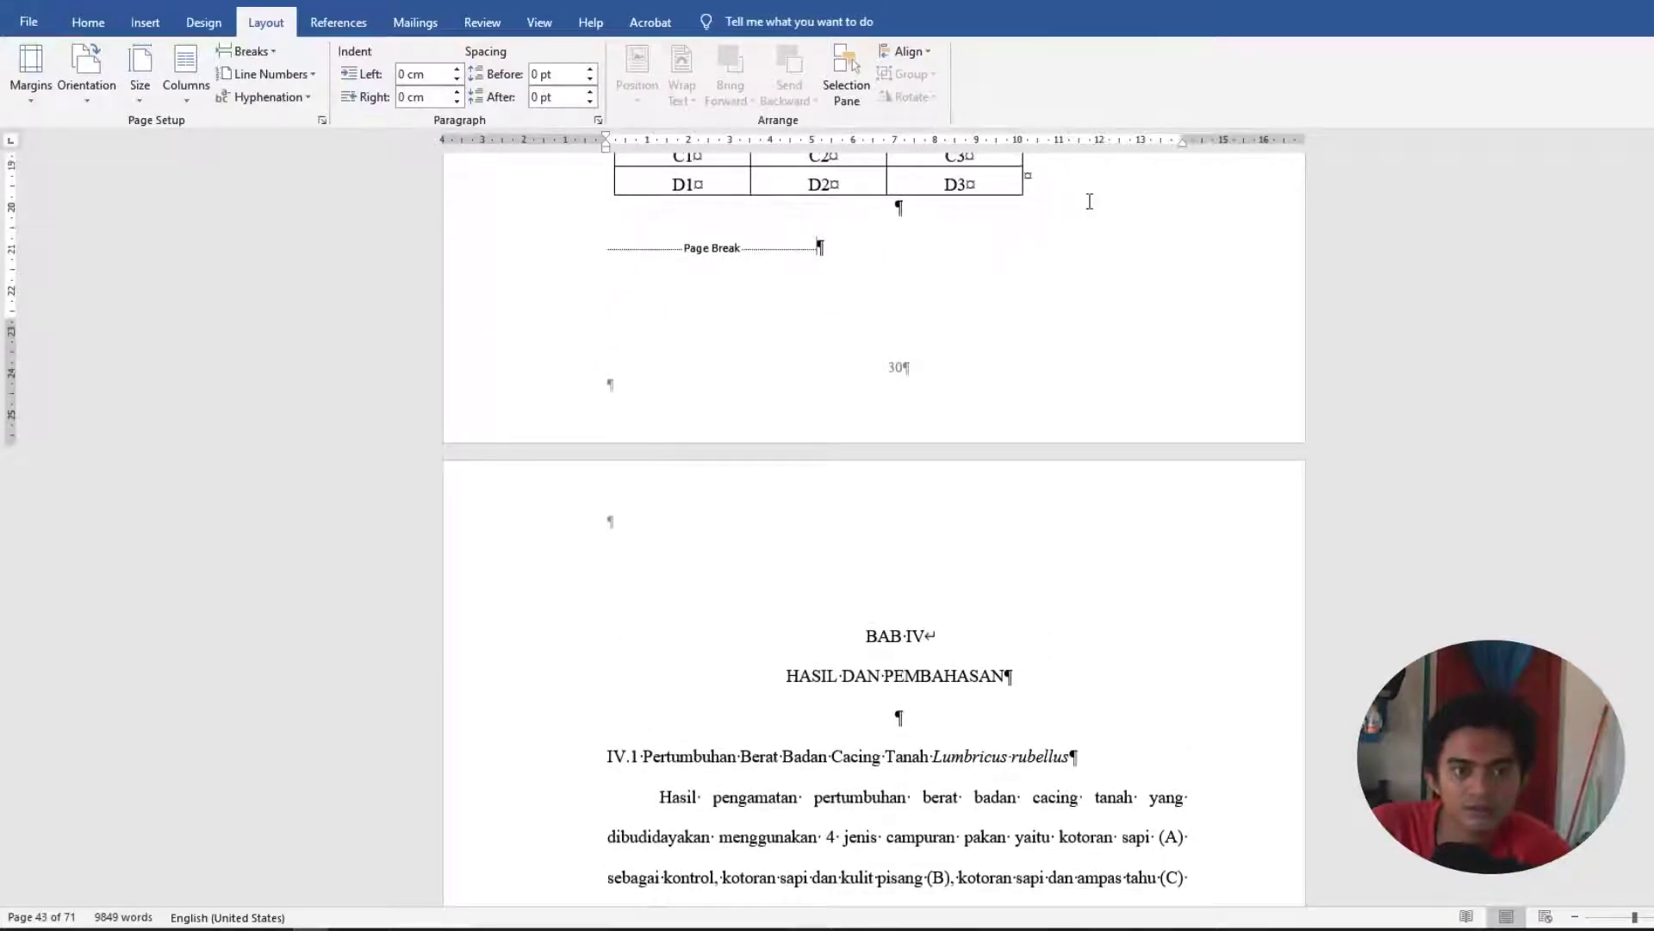
Delete all the empty paragraphs between the last BAB IV paragraph, ending in "(Lampiran 4).", and the BAB V heading.
scroll(1087, 259, down, 15)
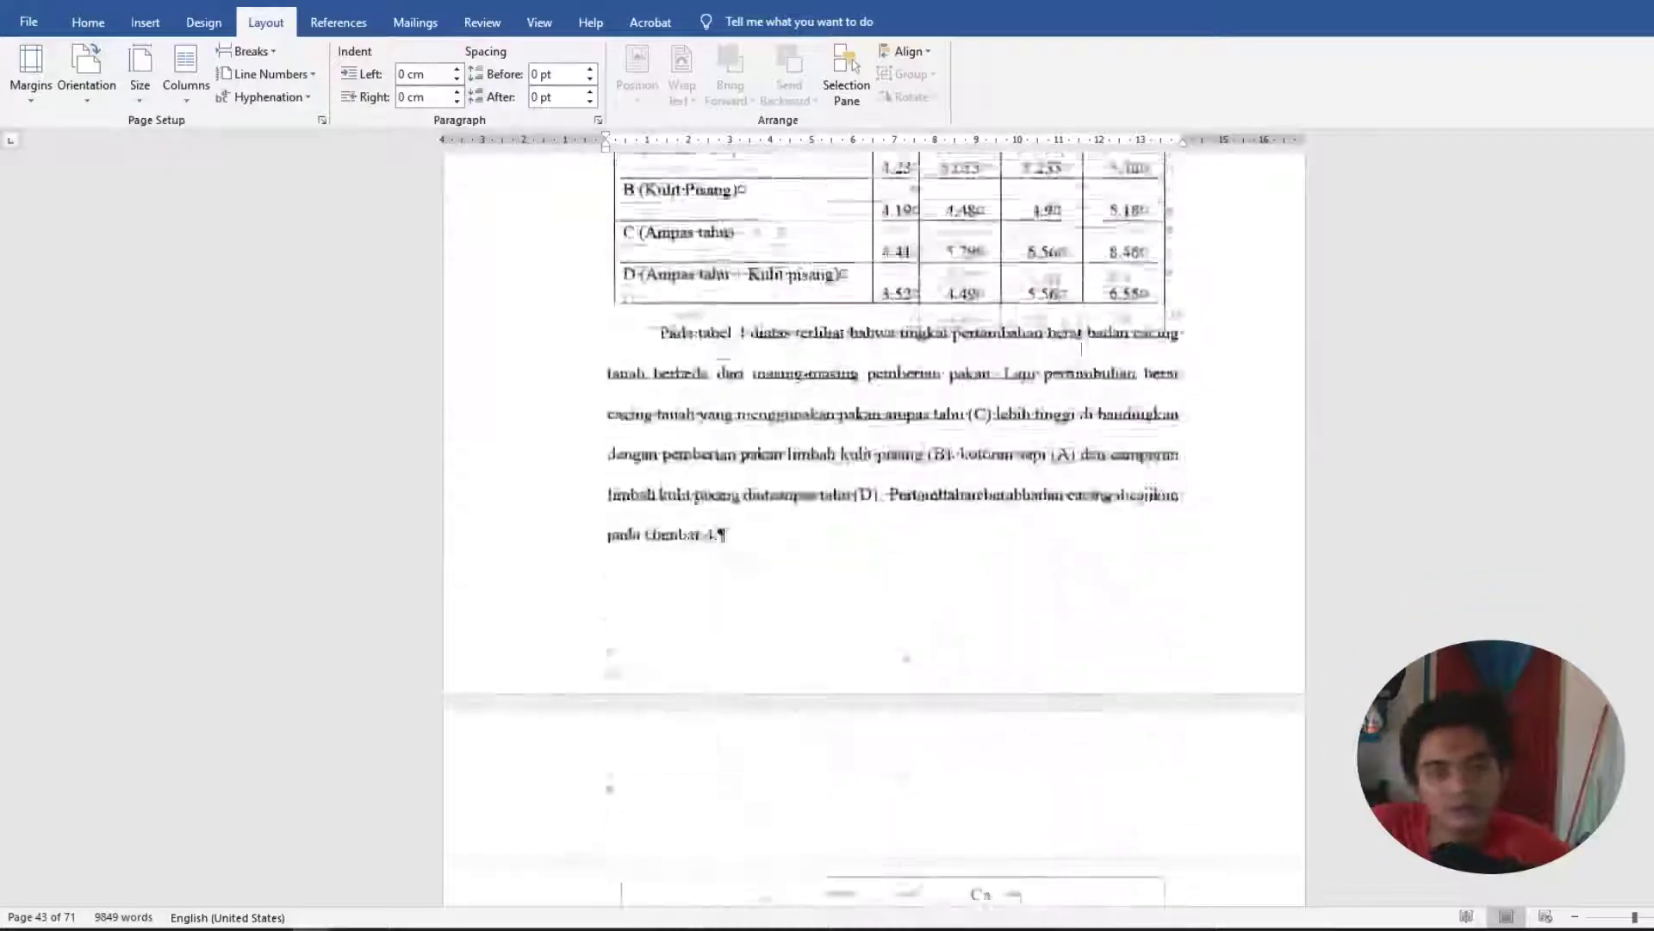
scroll(1083, 339, down, 15)
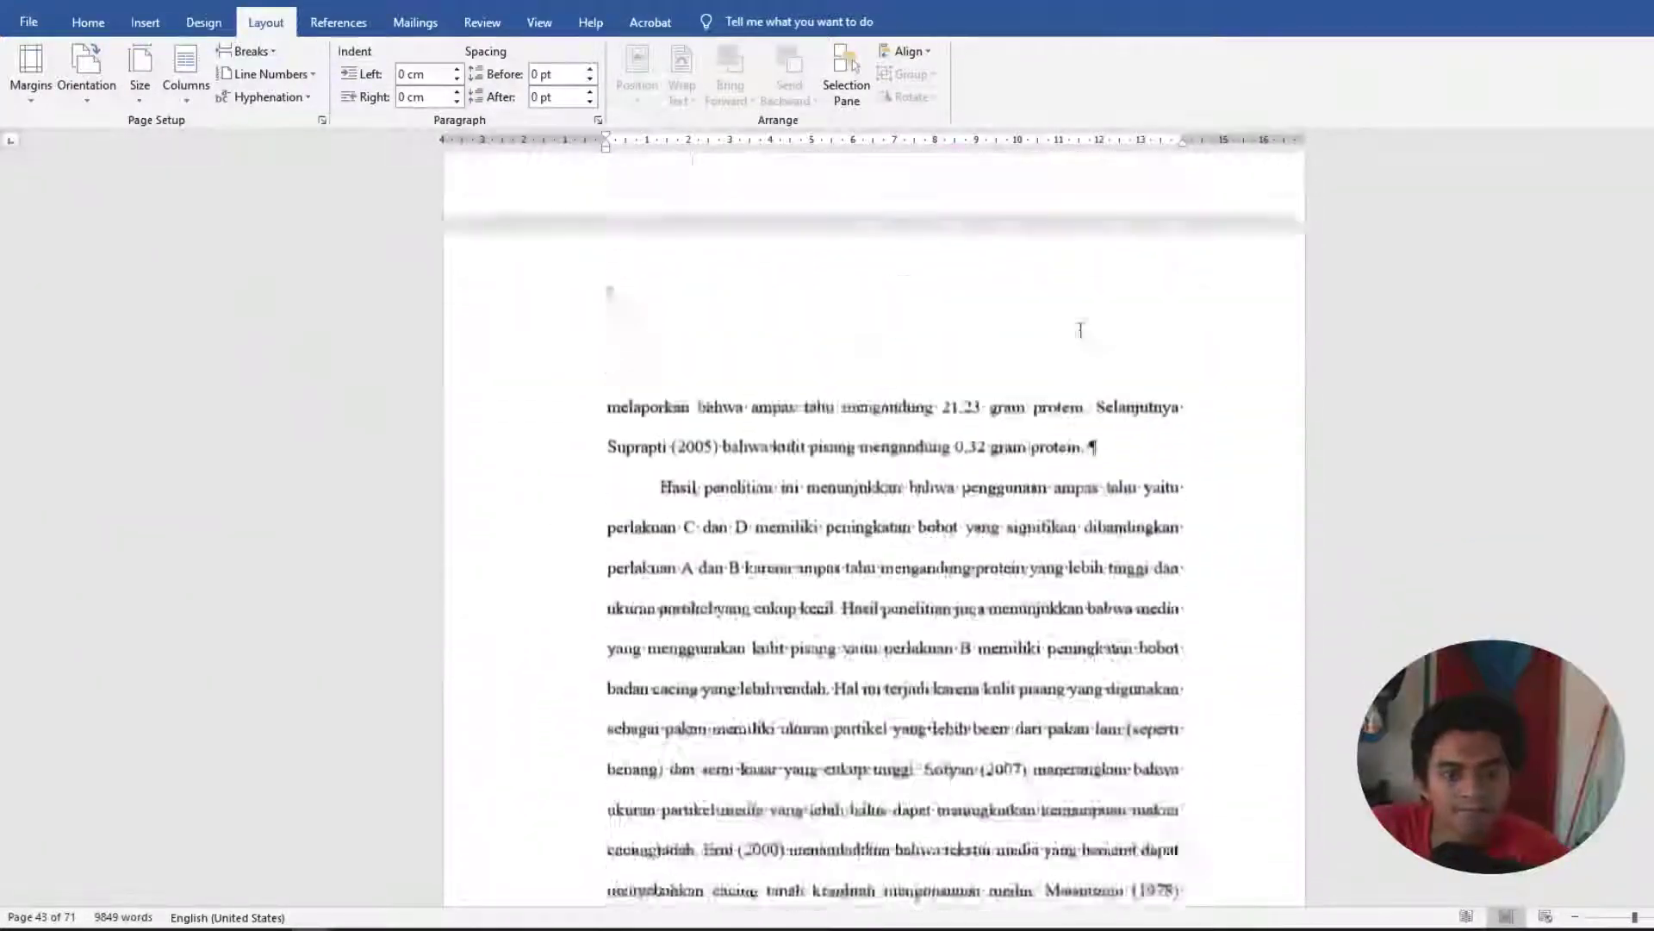
scroll(1072, 268, down, 15)
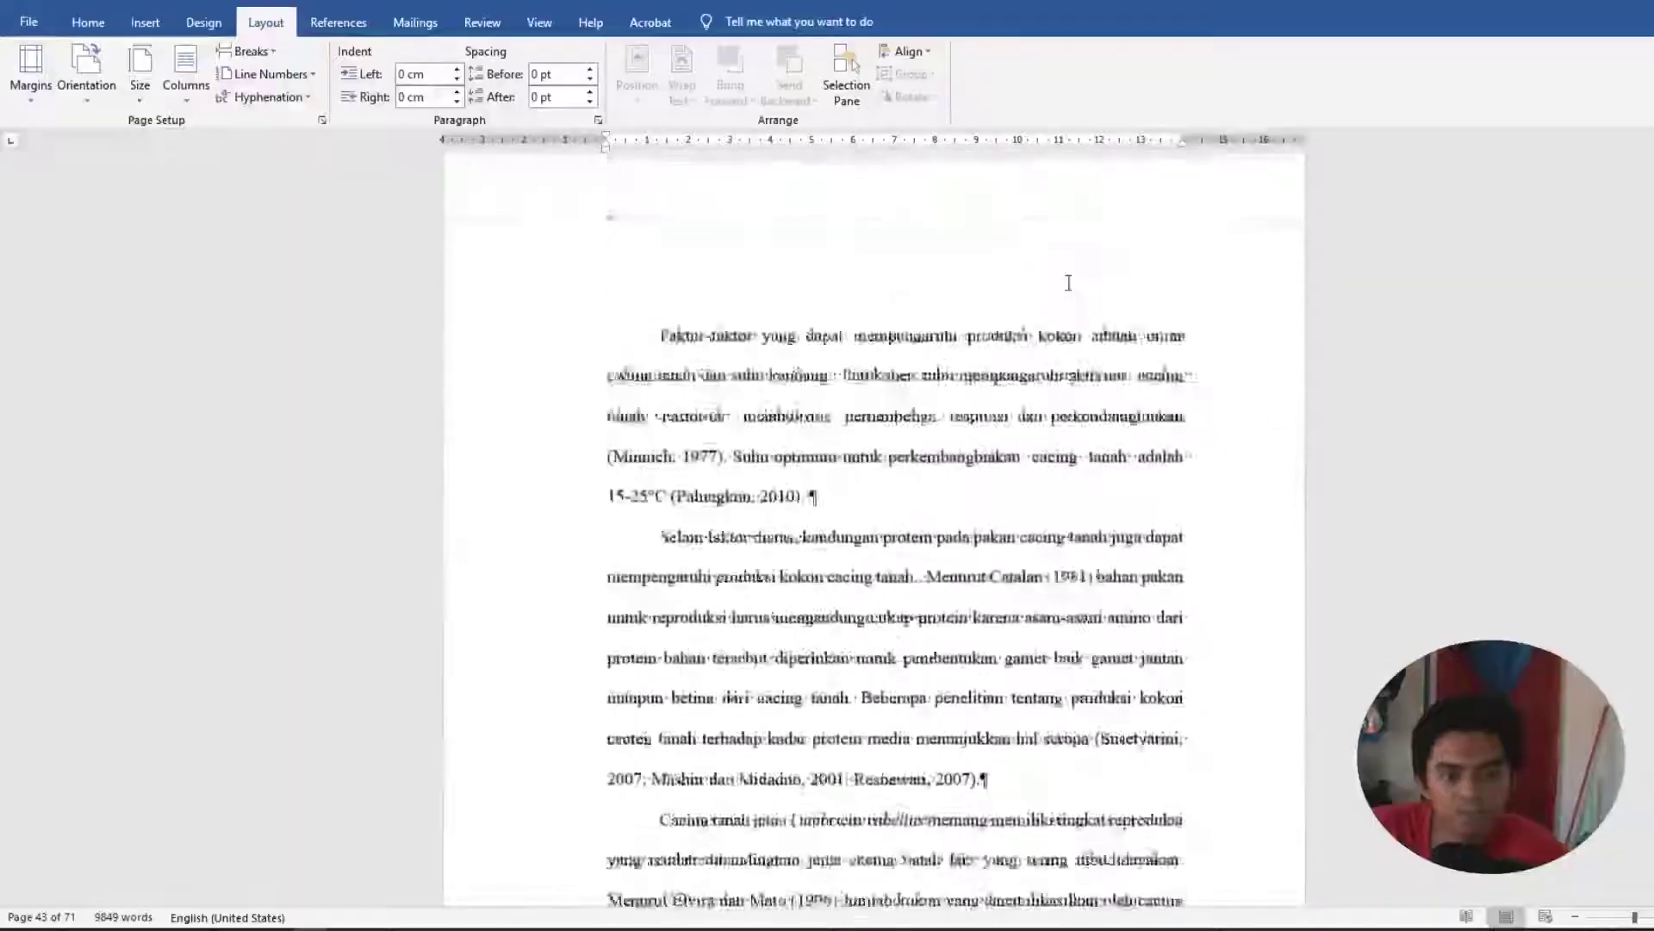
scroll(1069, 267, down, 15)
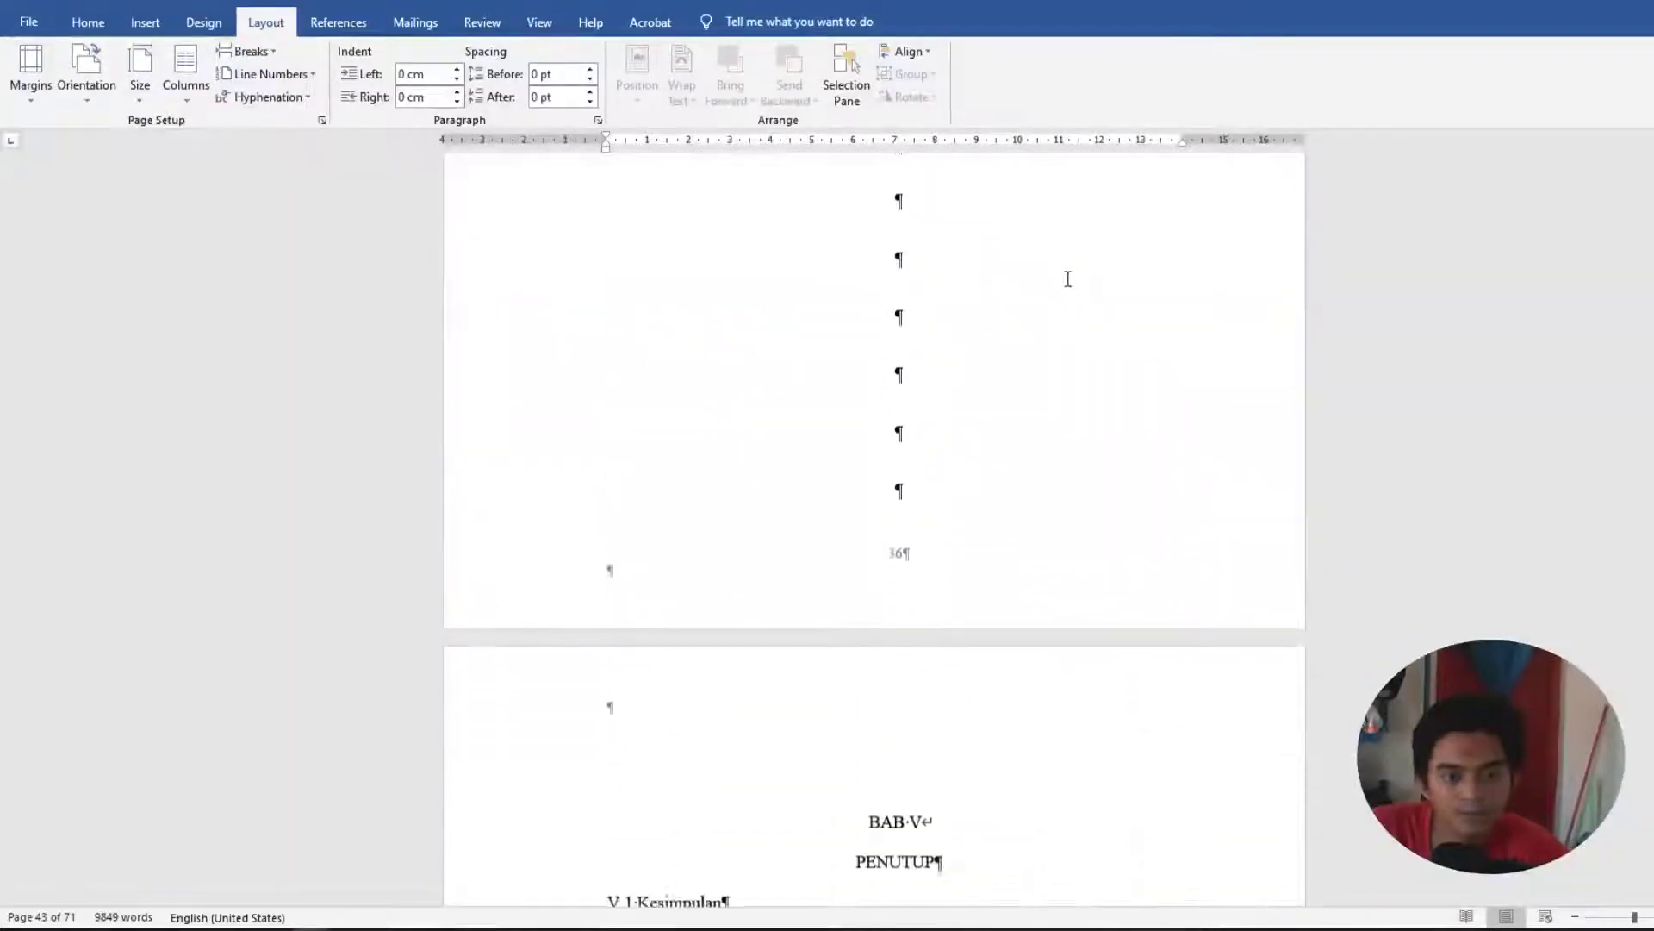
scroll(1043, 377, up, 3)
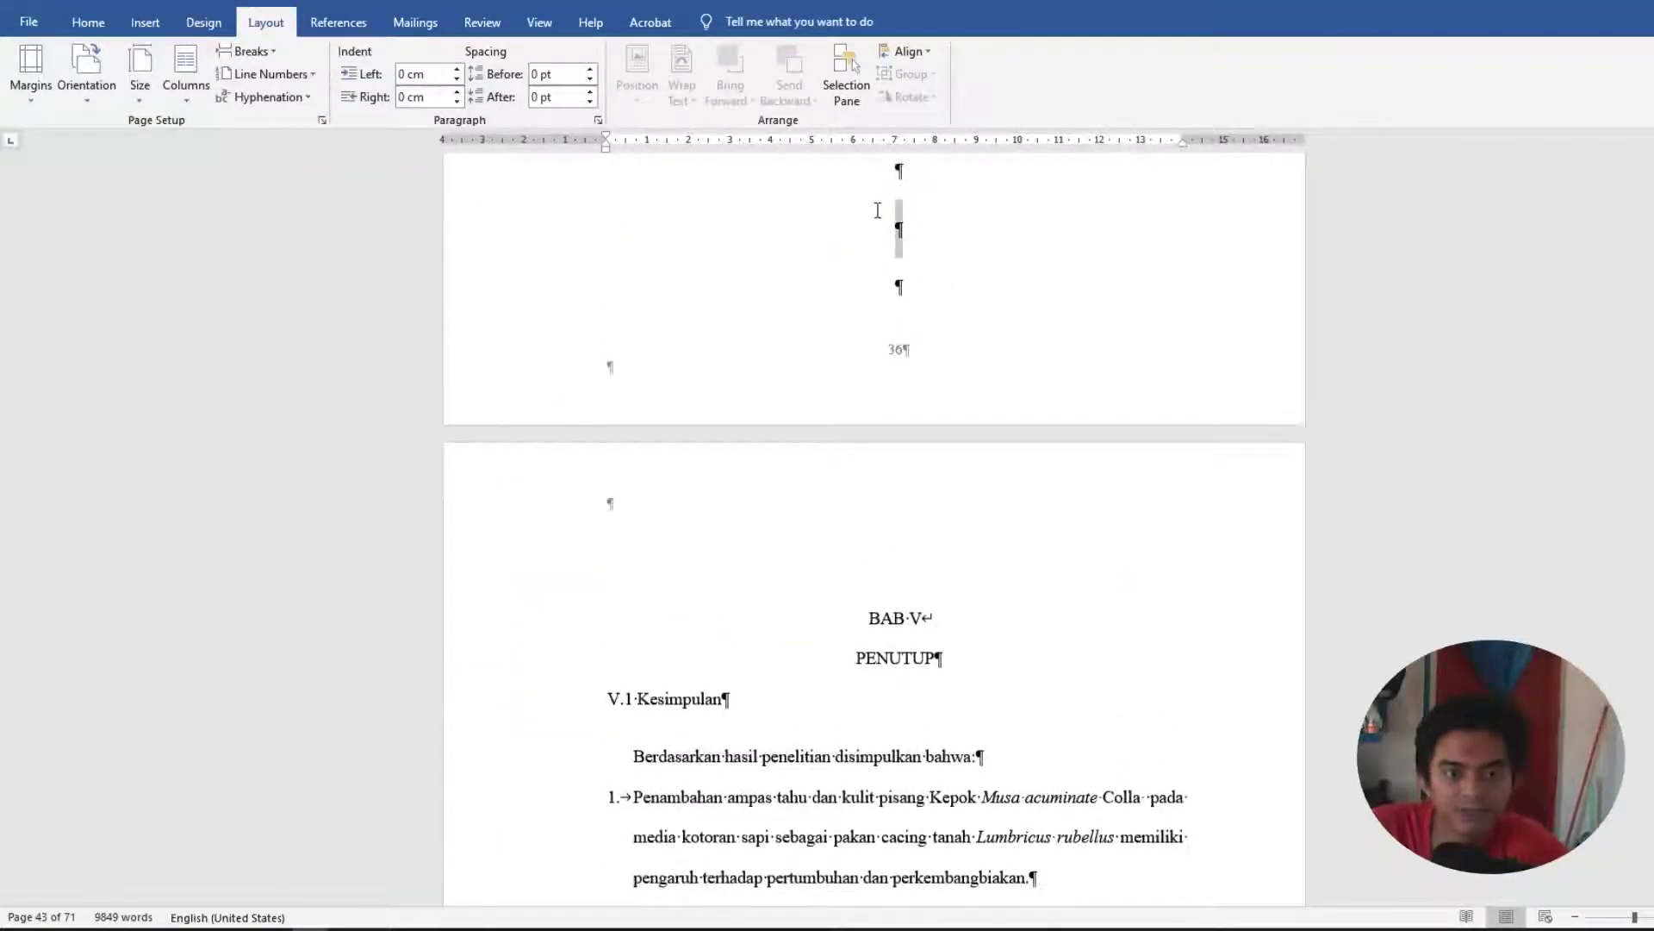
shift+click(922, 166)
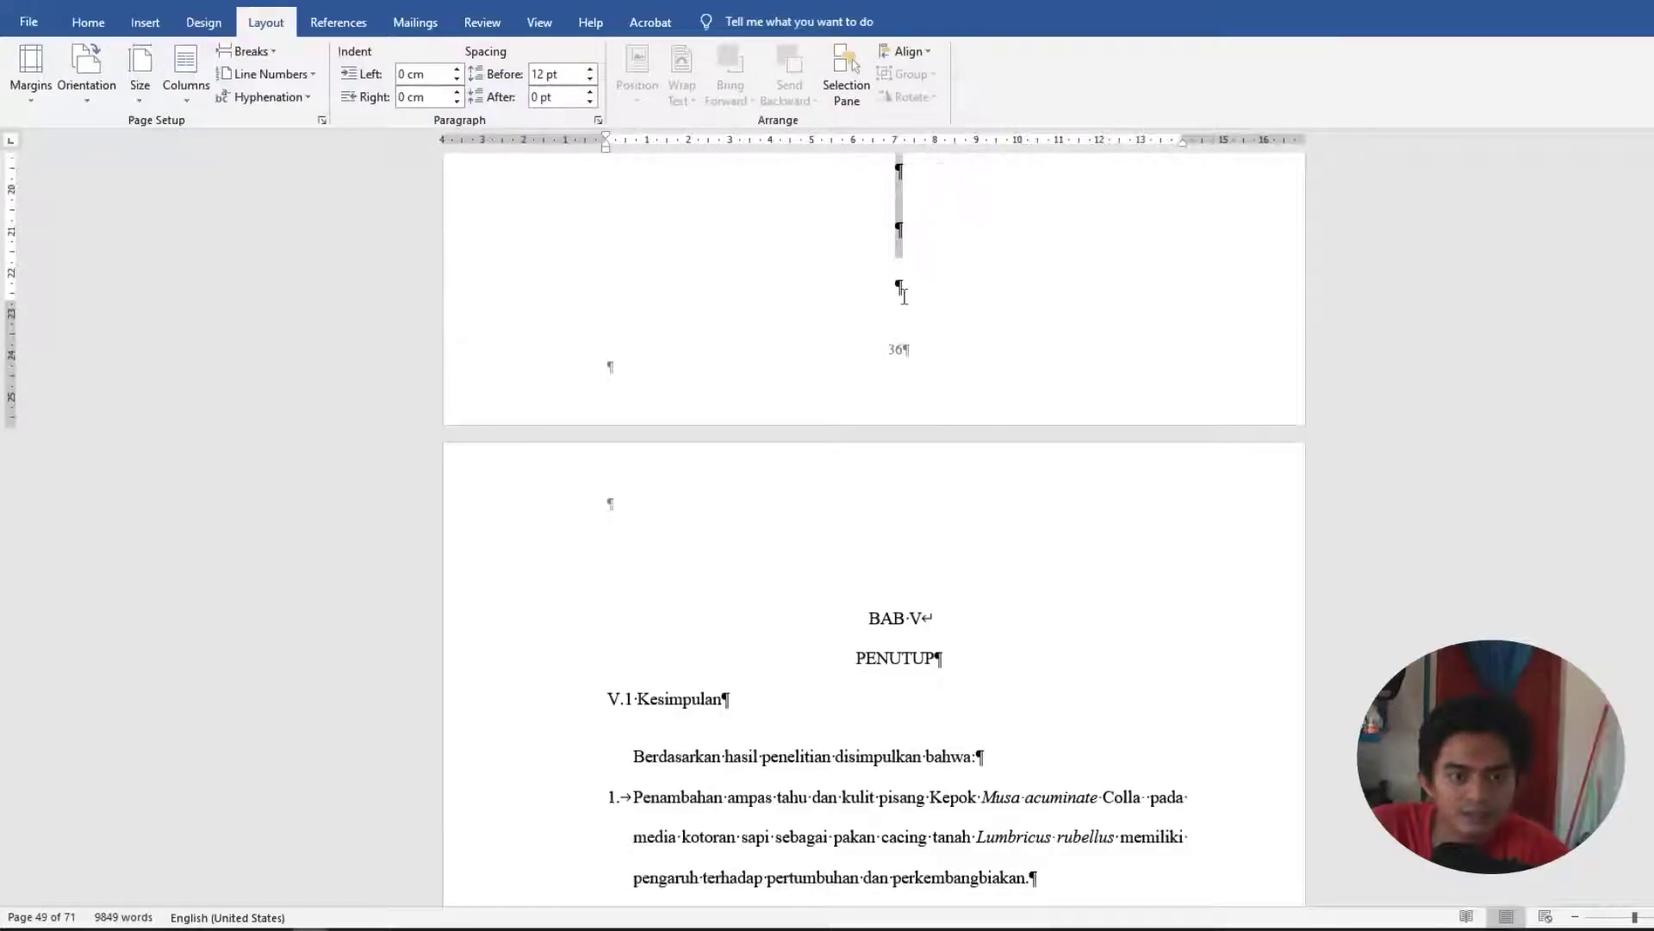
drag(883, 159, 859, 367)
key(Delete)
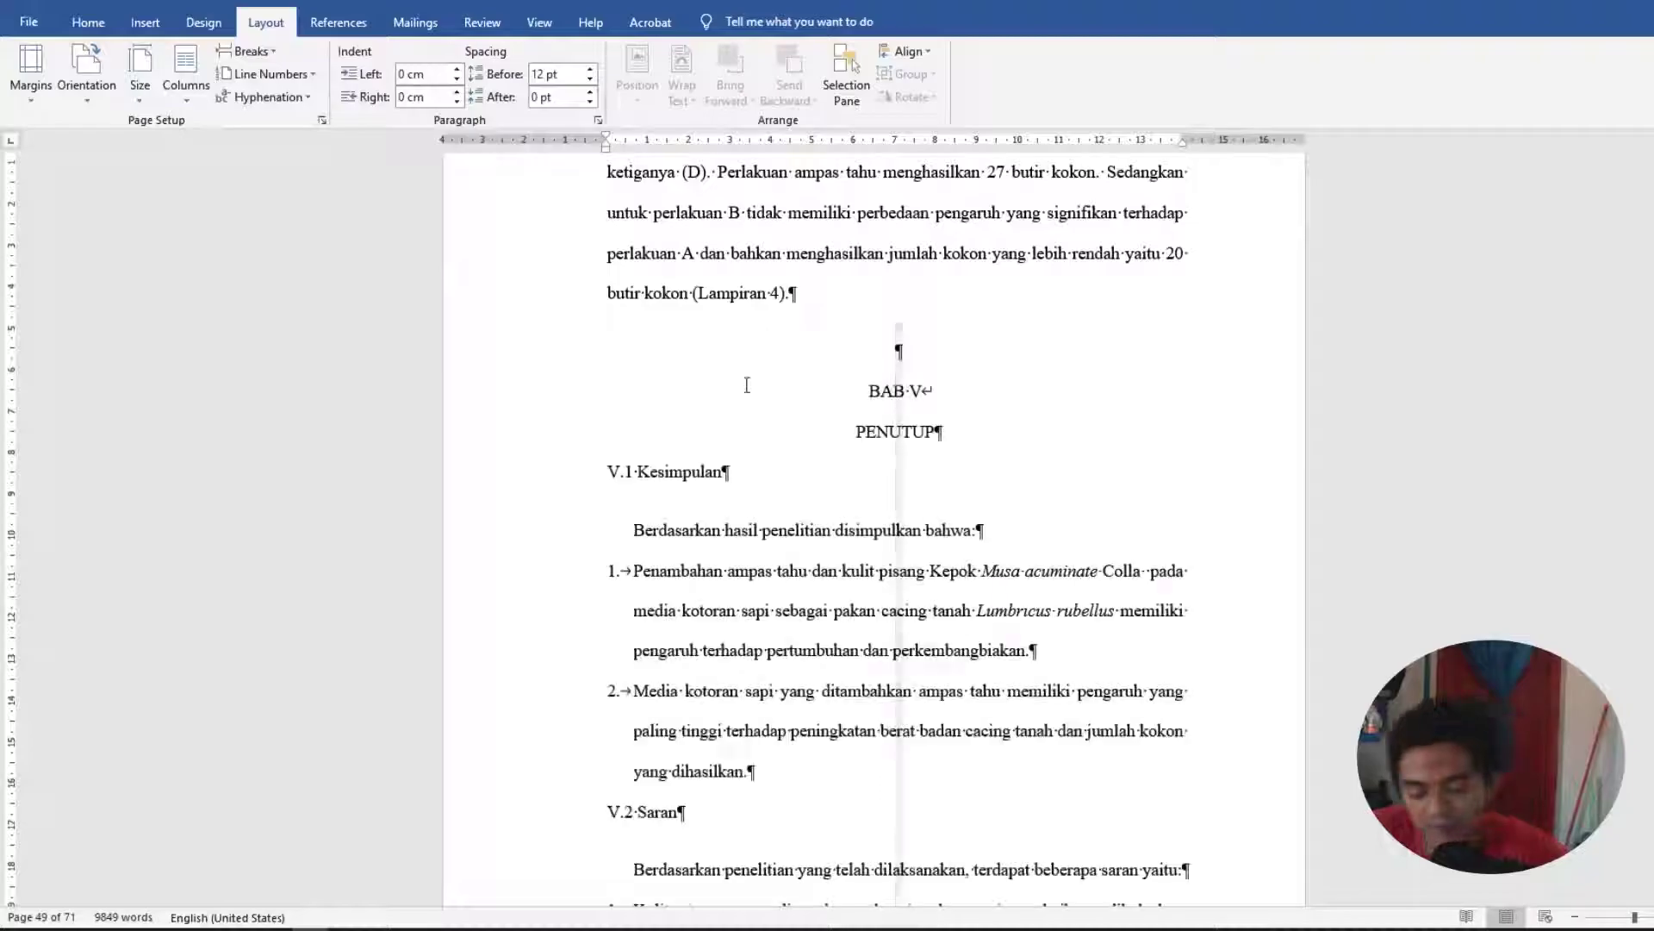
key(Delete)
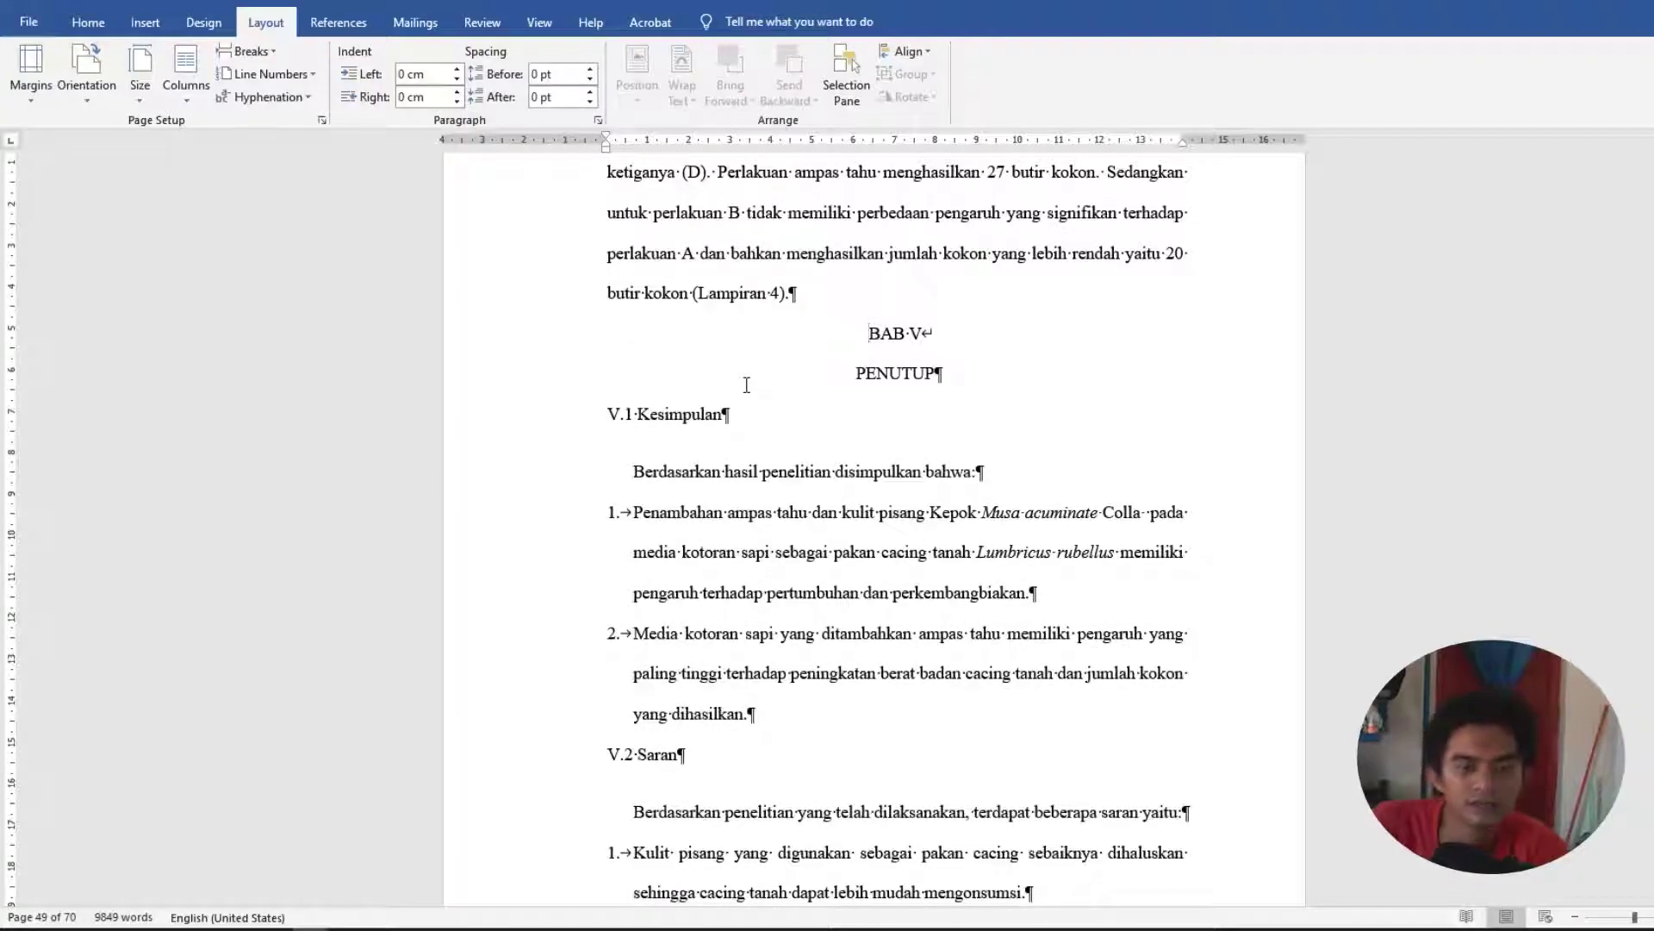
Insert a page break before the BAB V heading and check the end of the preceding page.
key(ctrl+z)
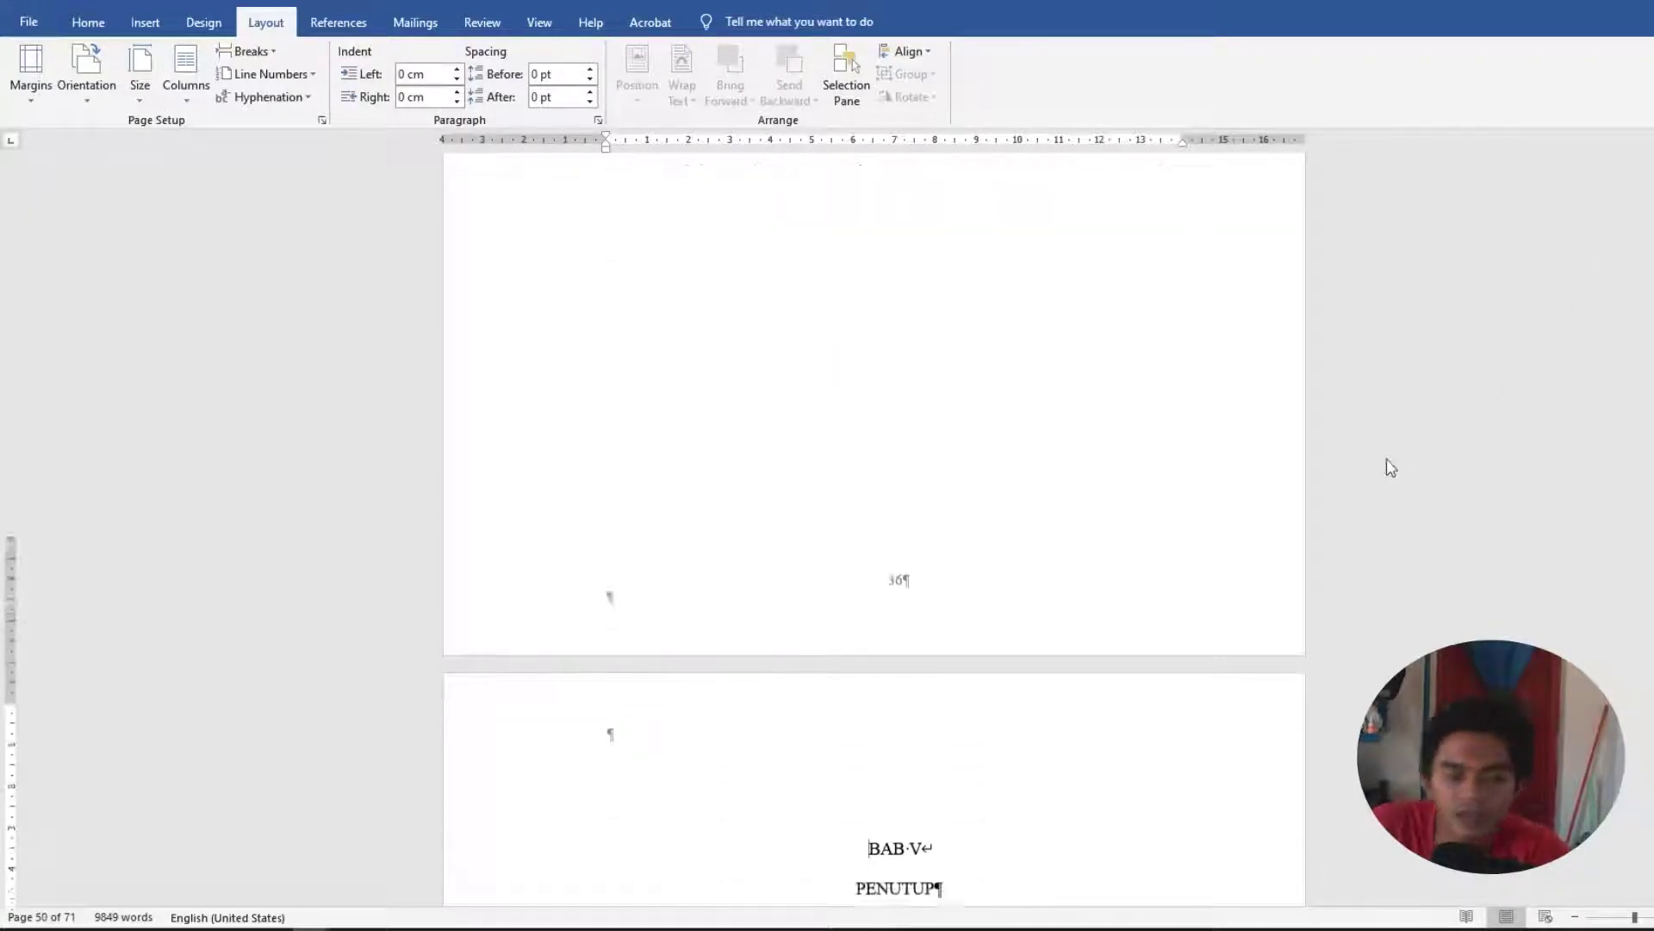
key(ctrl+z)
scroll(945, 474, up, 3)
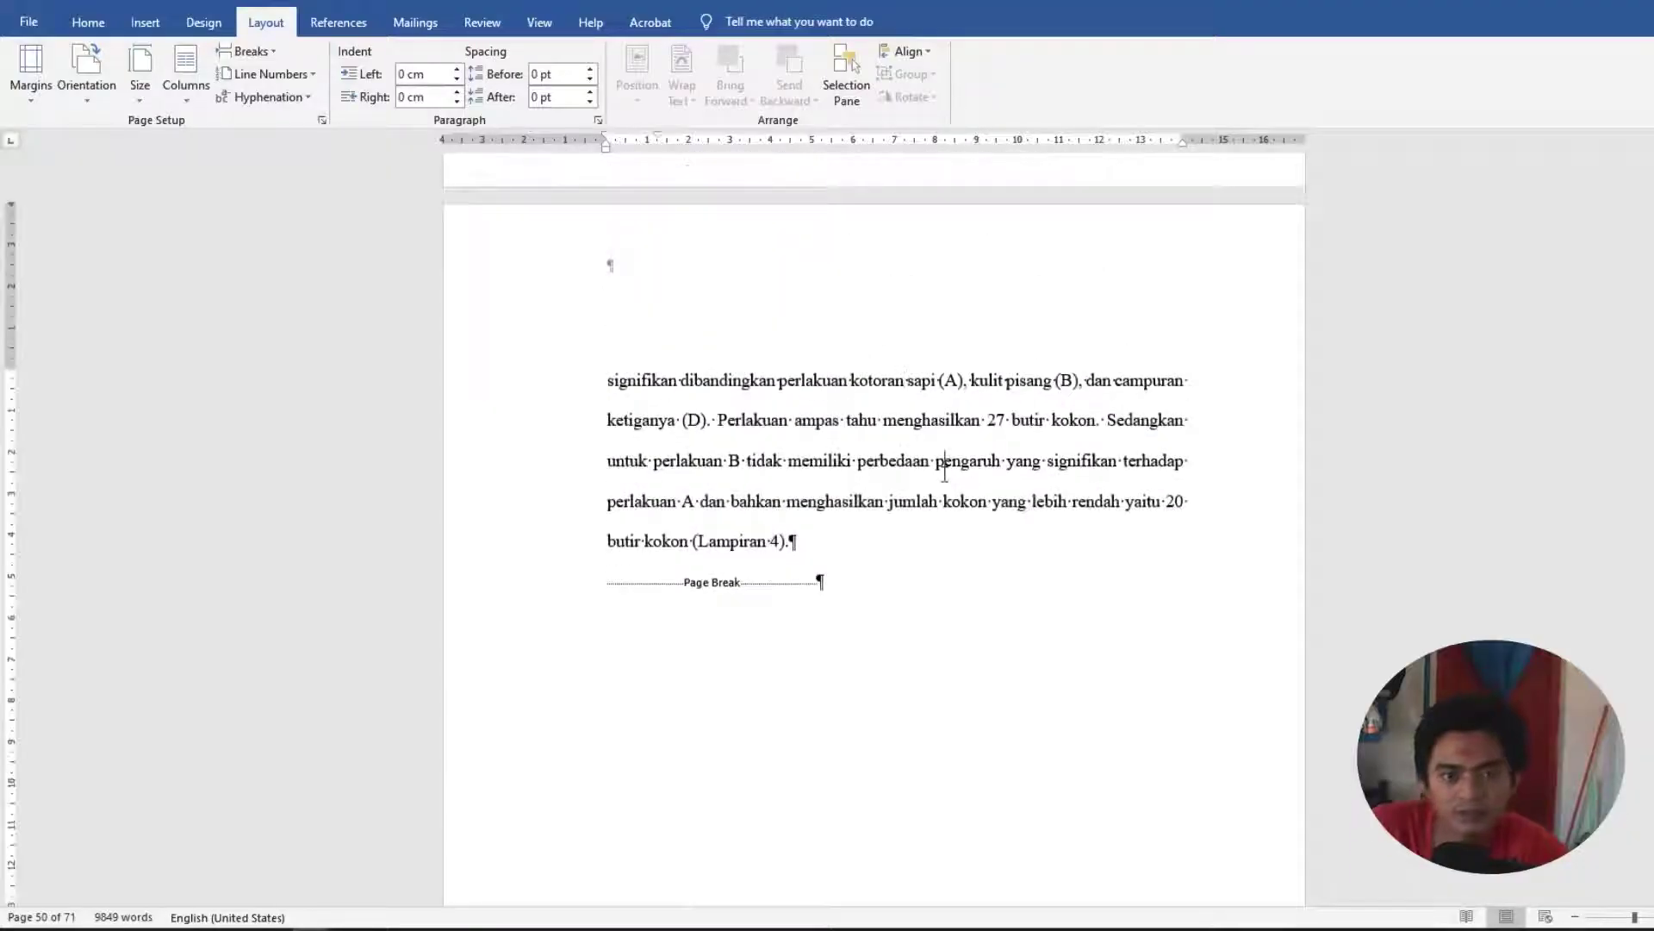
Test the page break by adding empty paragraphs inside the last BAB IV paragraph, check the BAB V heading's position, and undo the addition.
key(Return)
key(Return)
key(Return)
key(Return)
key(Return)
key(Return)
key(Return)
key(Return)
key(Return)
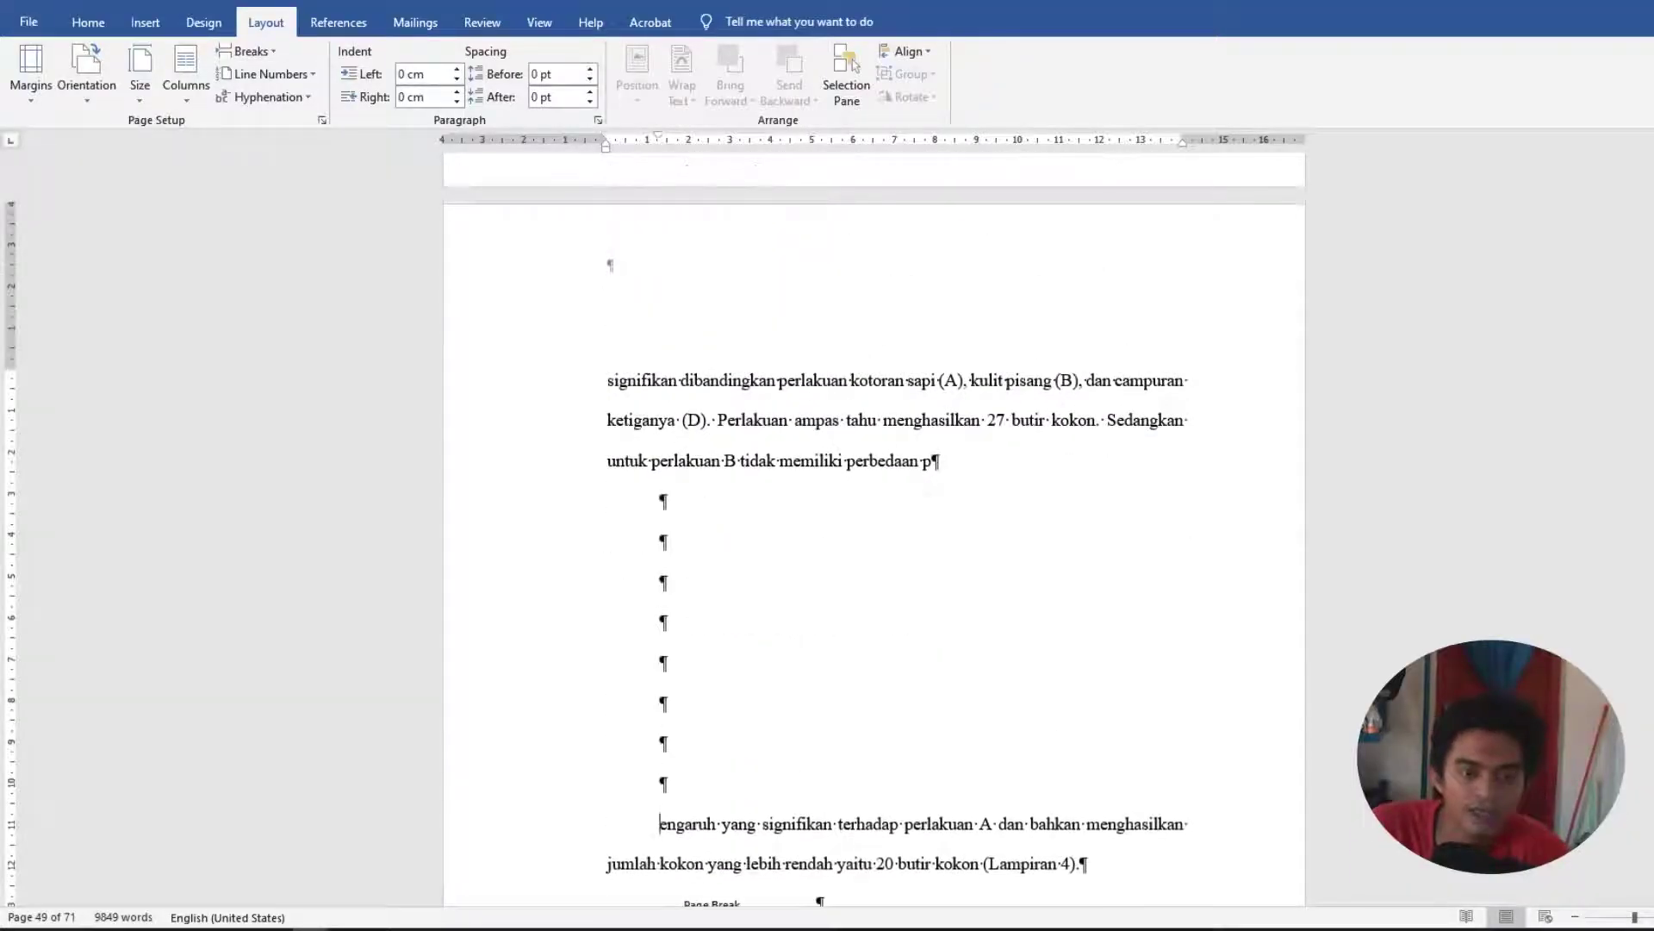
scroll(975, 672, down, 8)
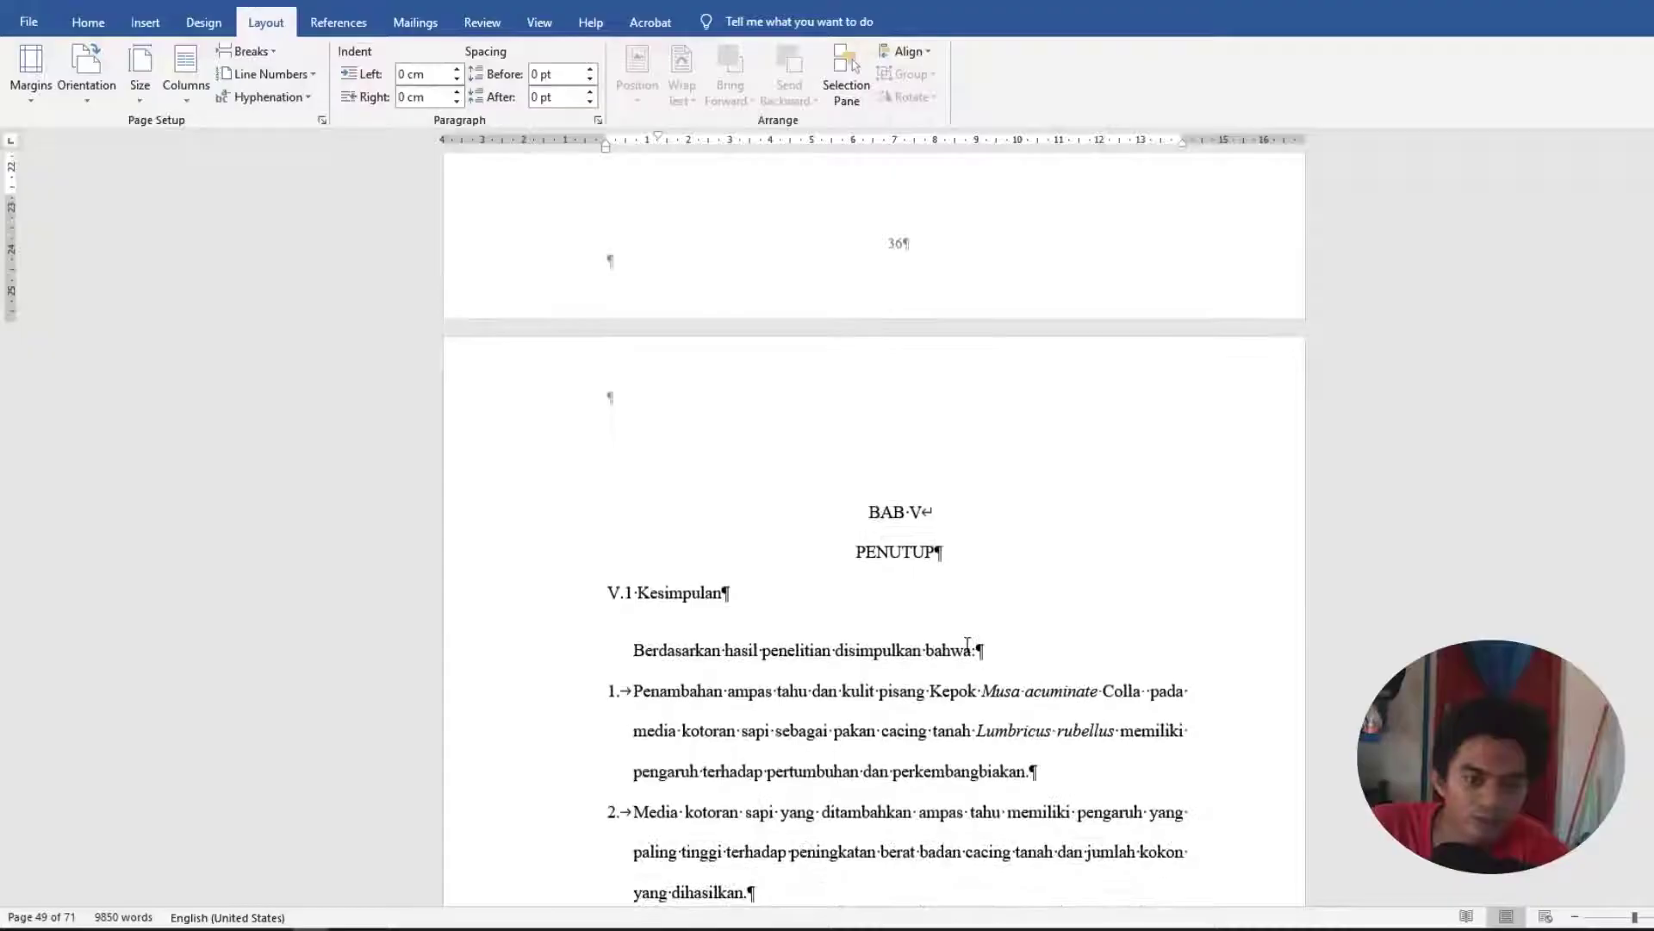
key(ctrl+z)
Delete all the empty paragraphs between the last item of V.2 Saran and the DAFTAR PUSTAKA heading.
scroll(990, 703, down, 12)
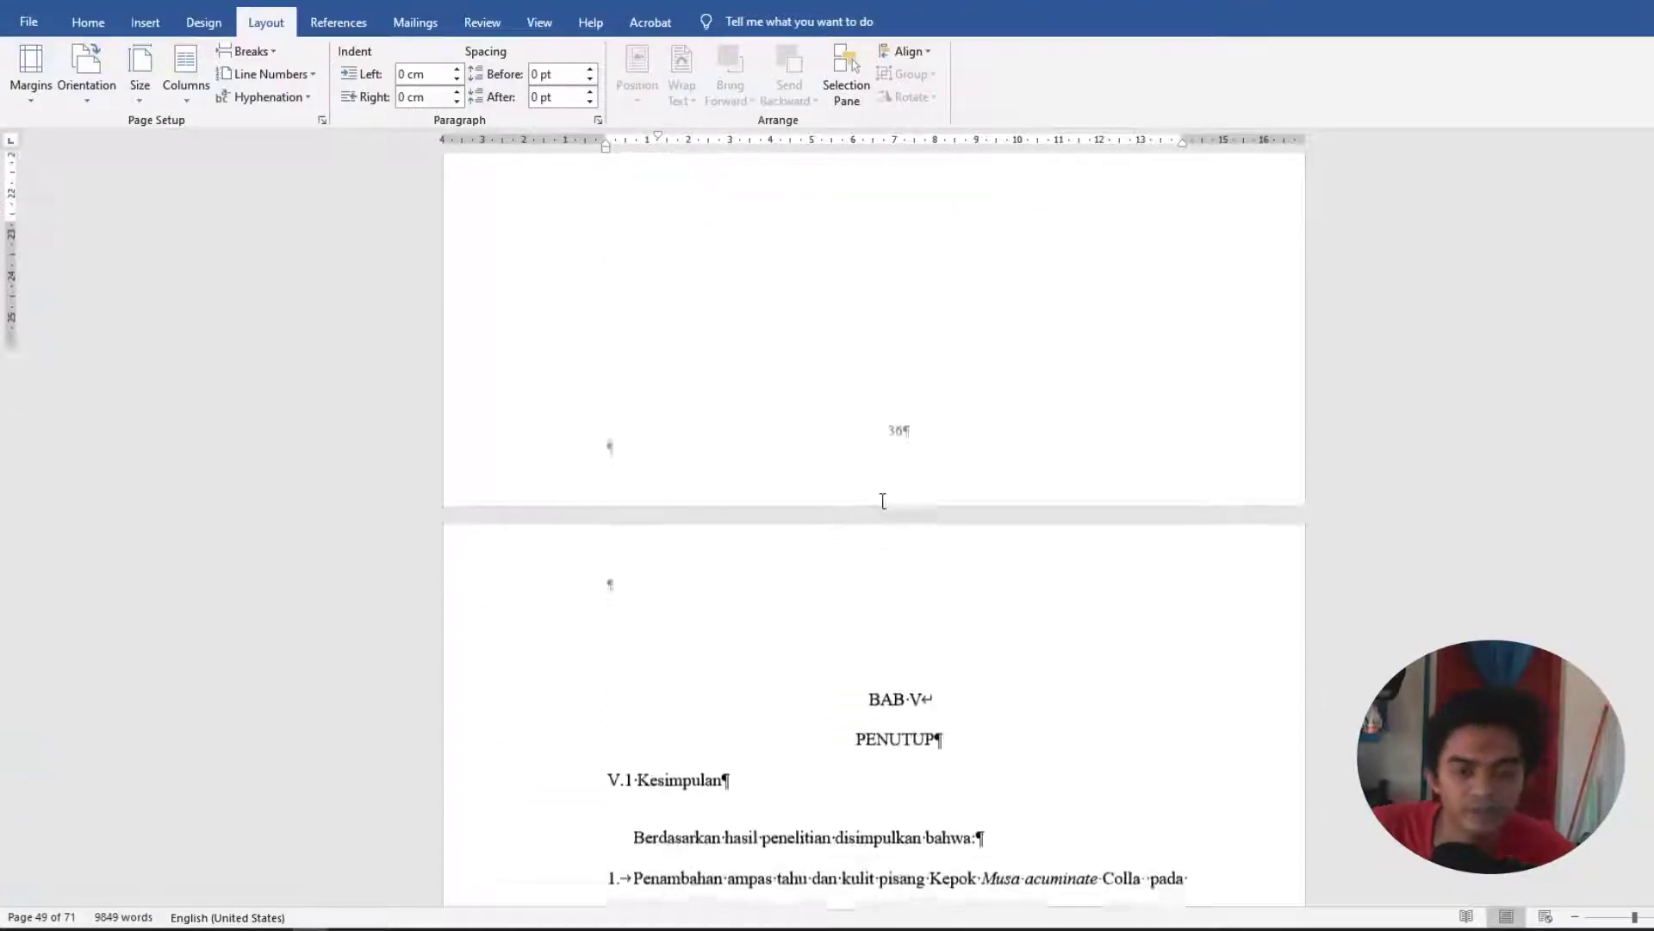
scroll(883, 500, down, 12)
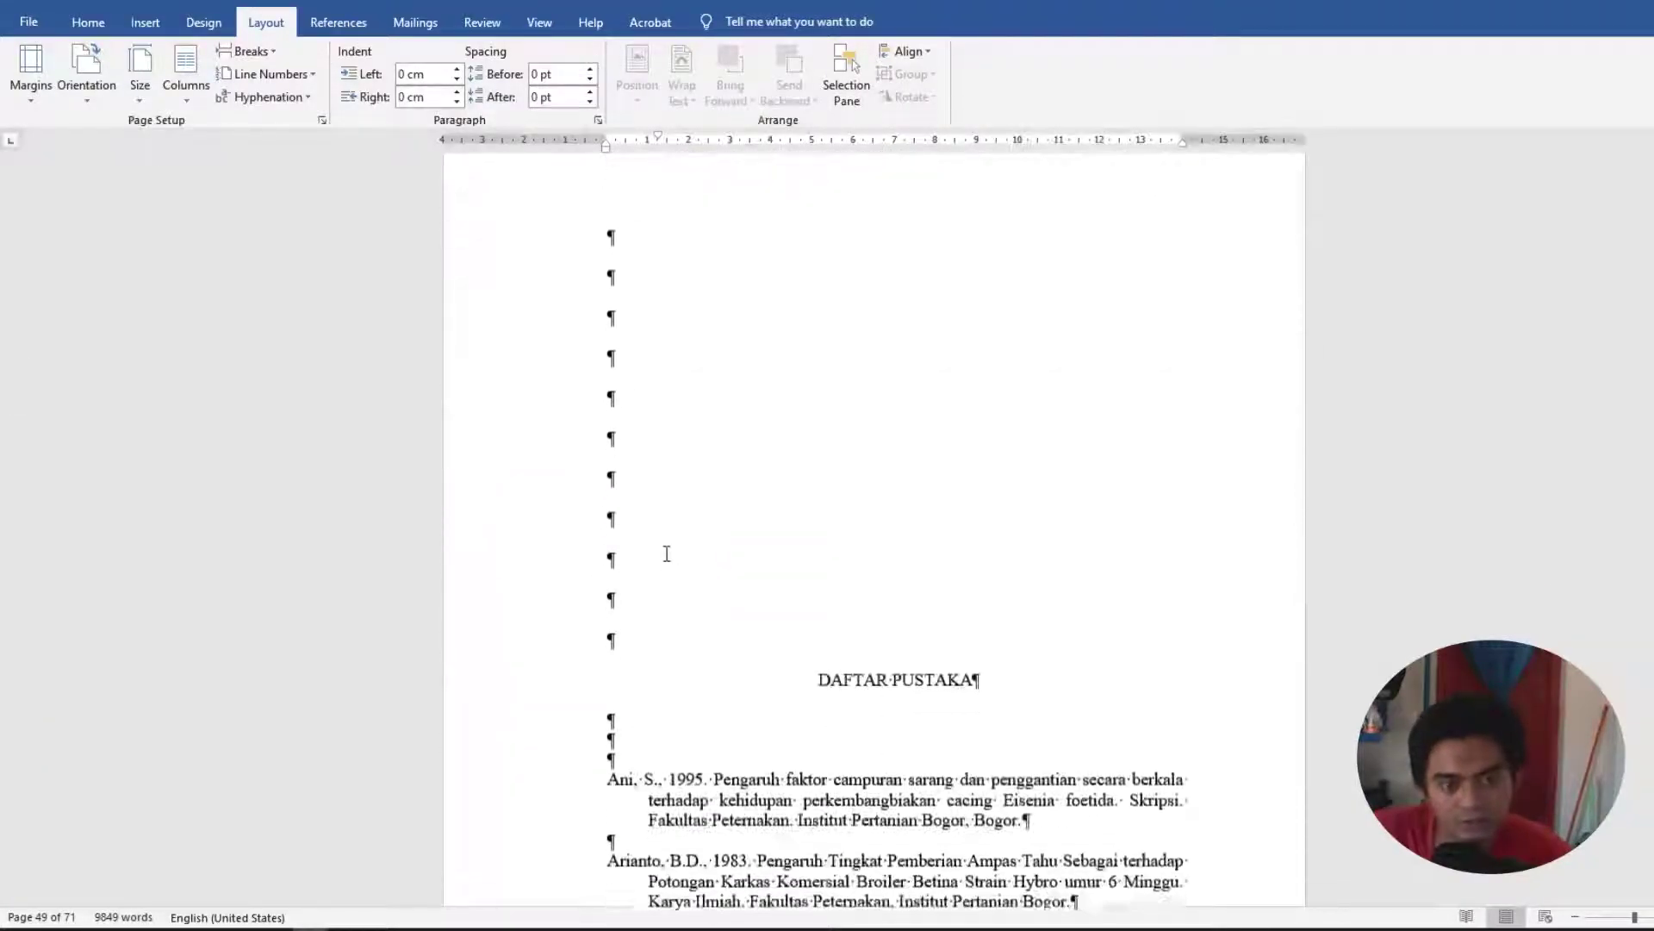
drag(663, 576, 526, 379)
scroll(569, 395, up, 1)
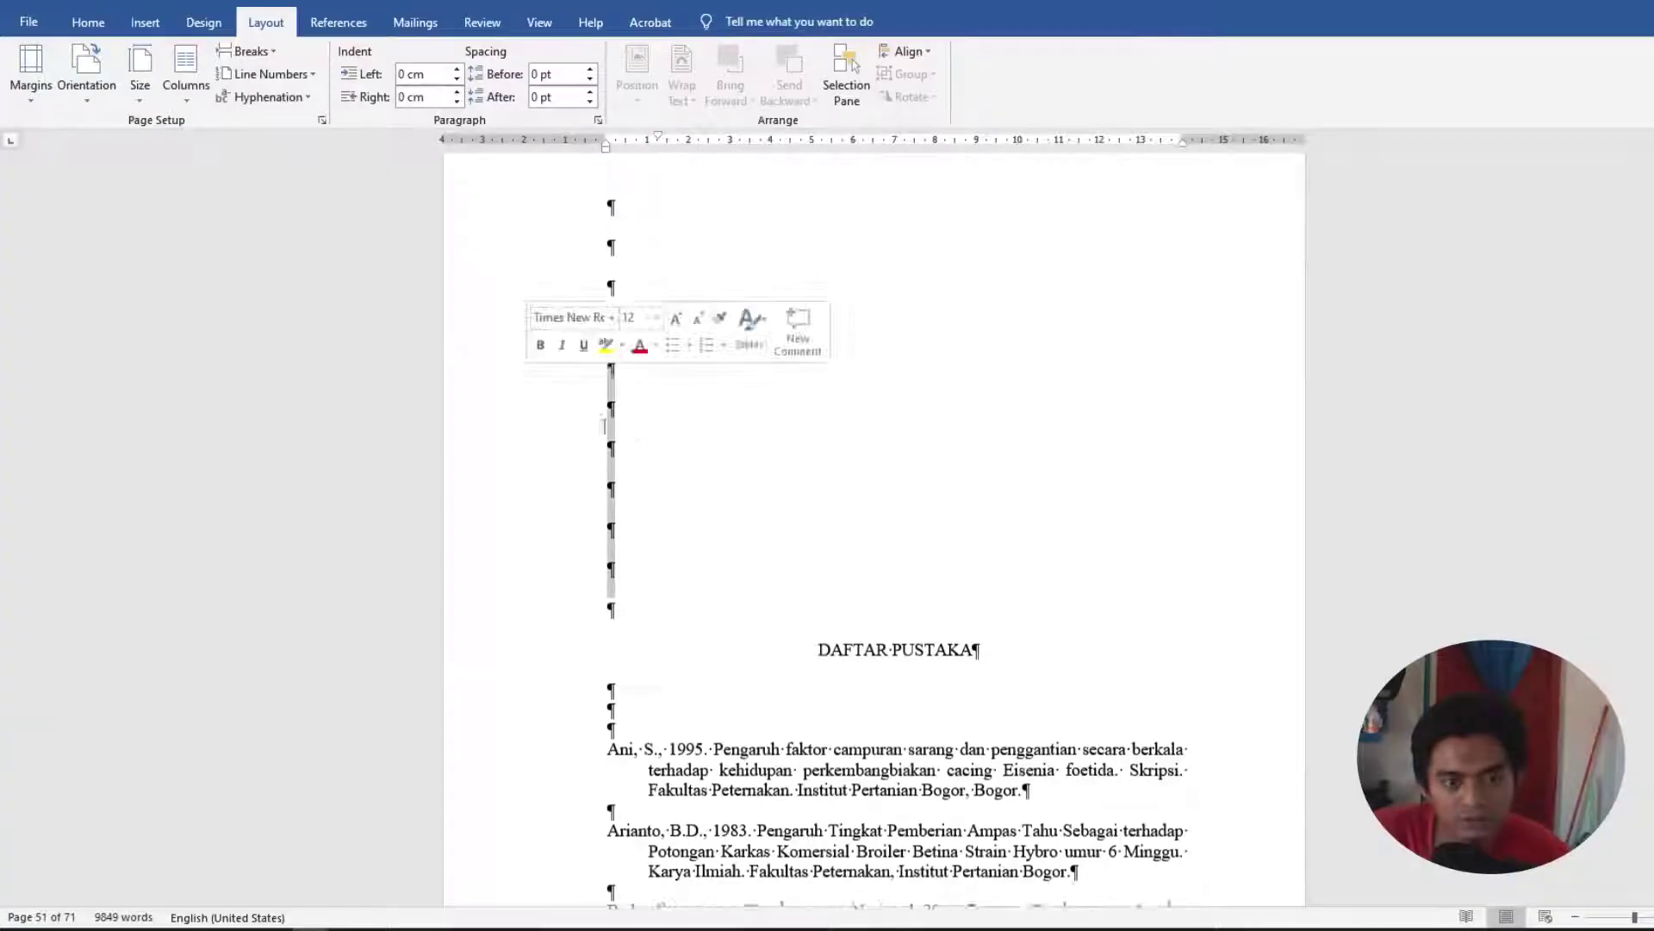
click(713, 631)
drag(713, 631, 414, 507)
scroll(417, 482, up, 7)
key(Delete)
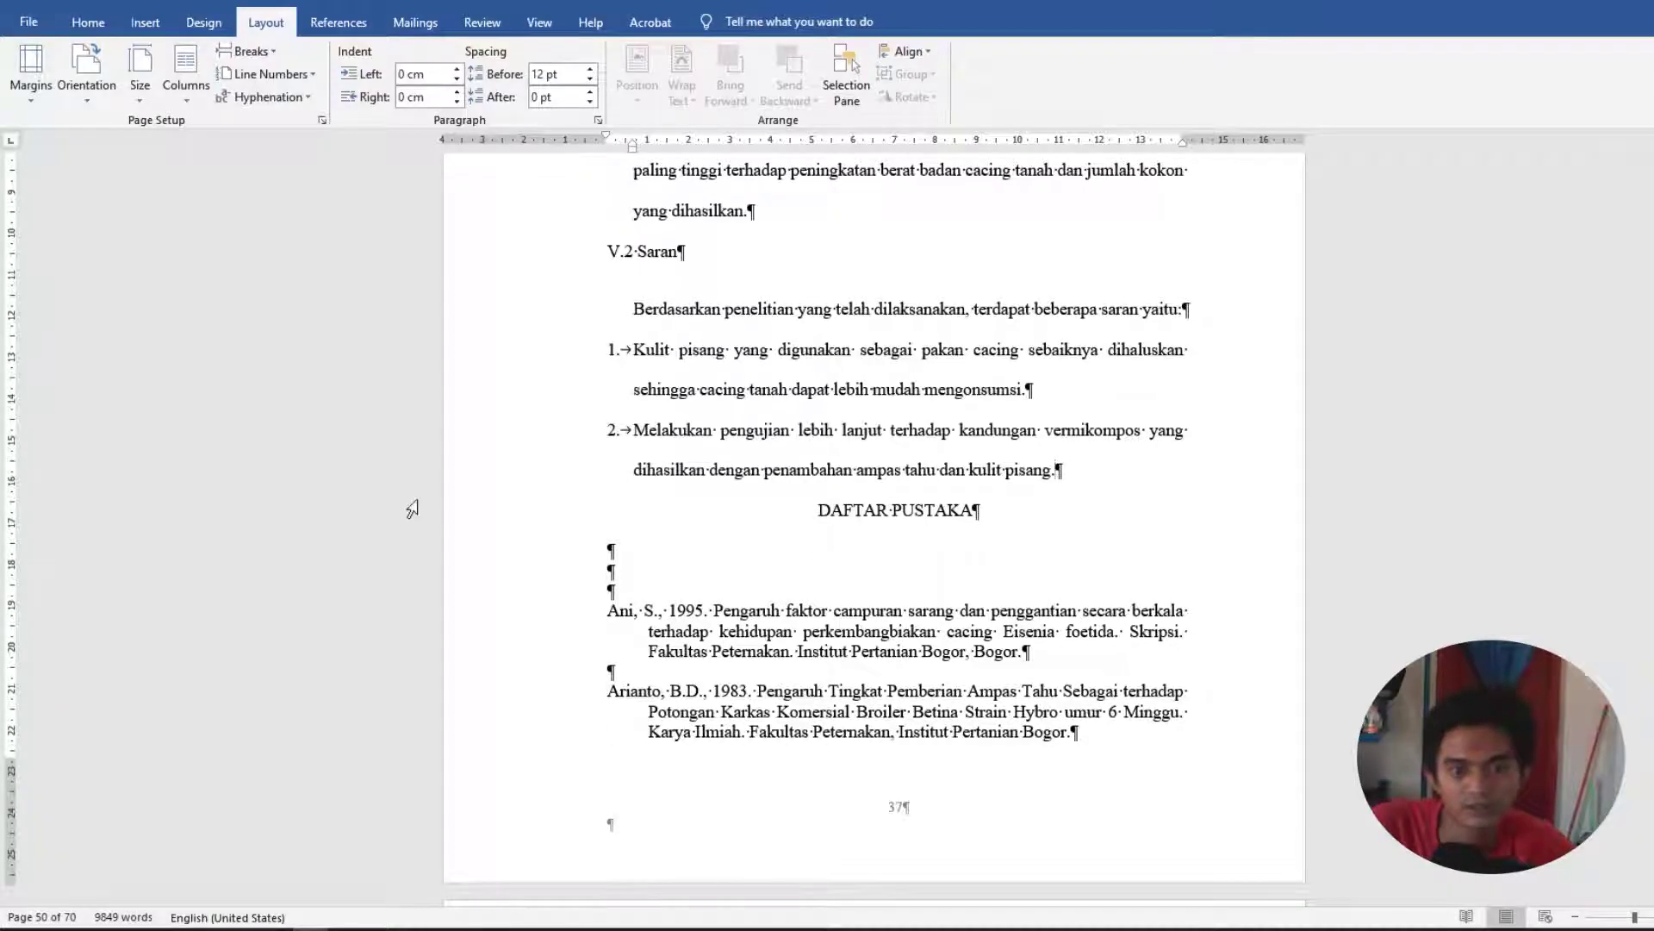
Insert a page break before the DAFTAR PUSTAKA heading and check the pages on both sides of it.
key(ctrl+Return)
scroll(1088, 498, up, 6)
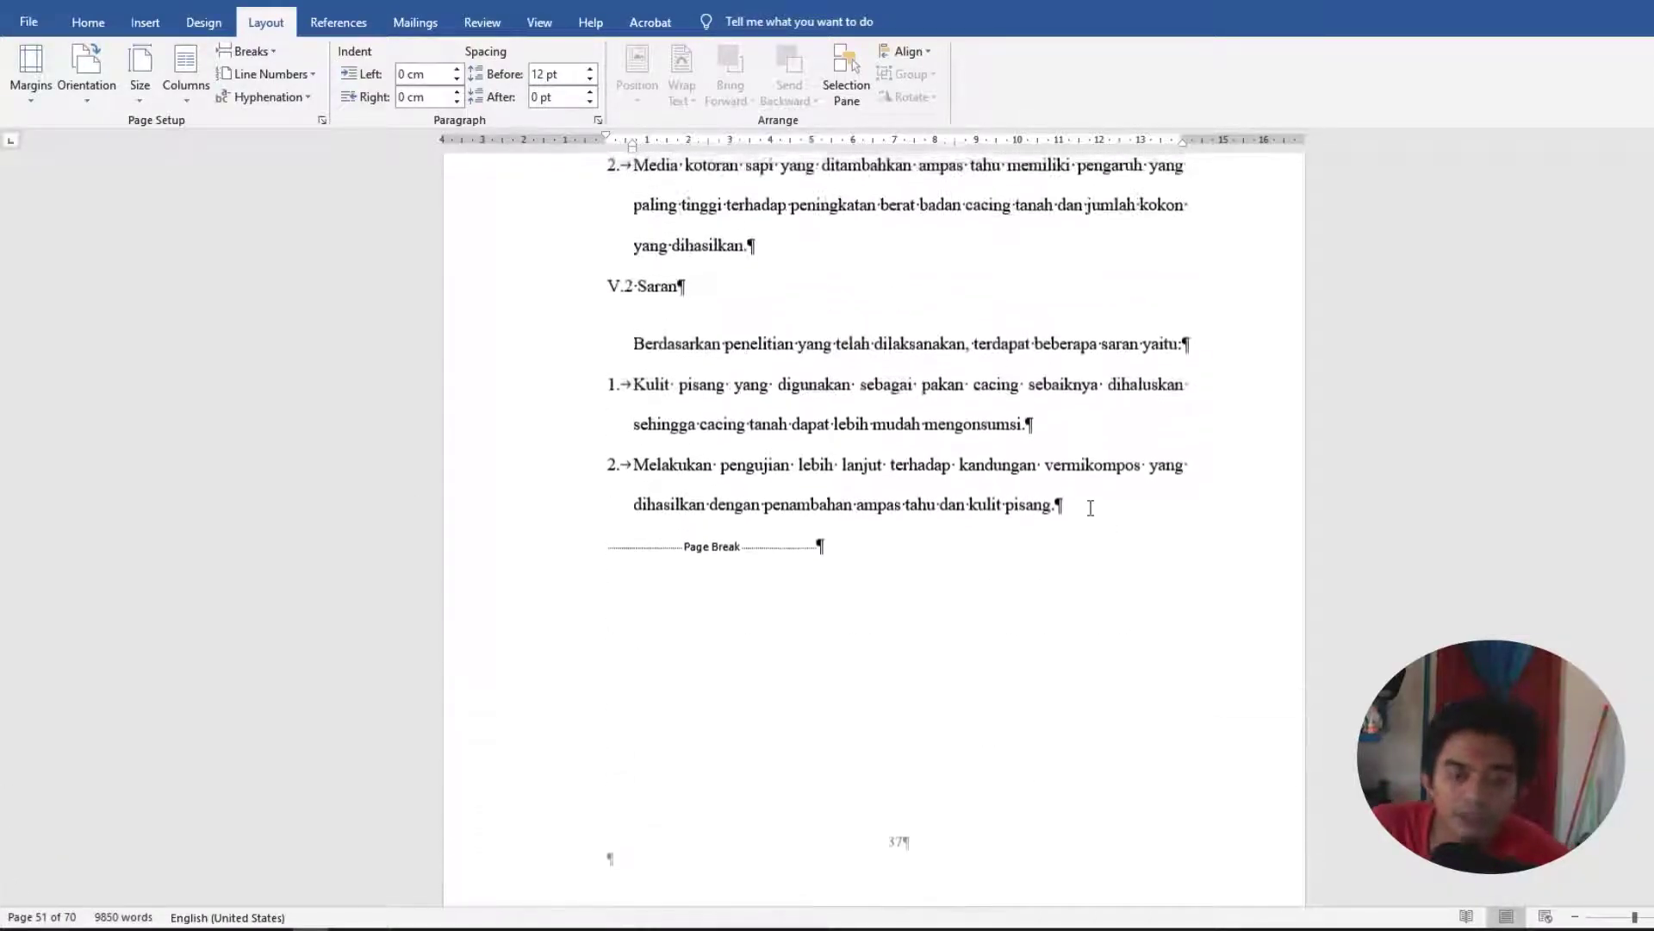
scroll(1073, 496, up, 4)
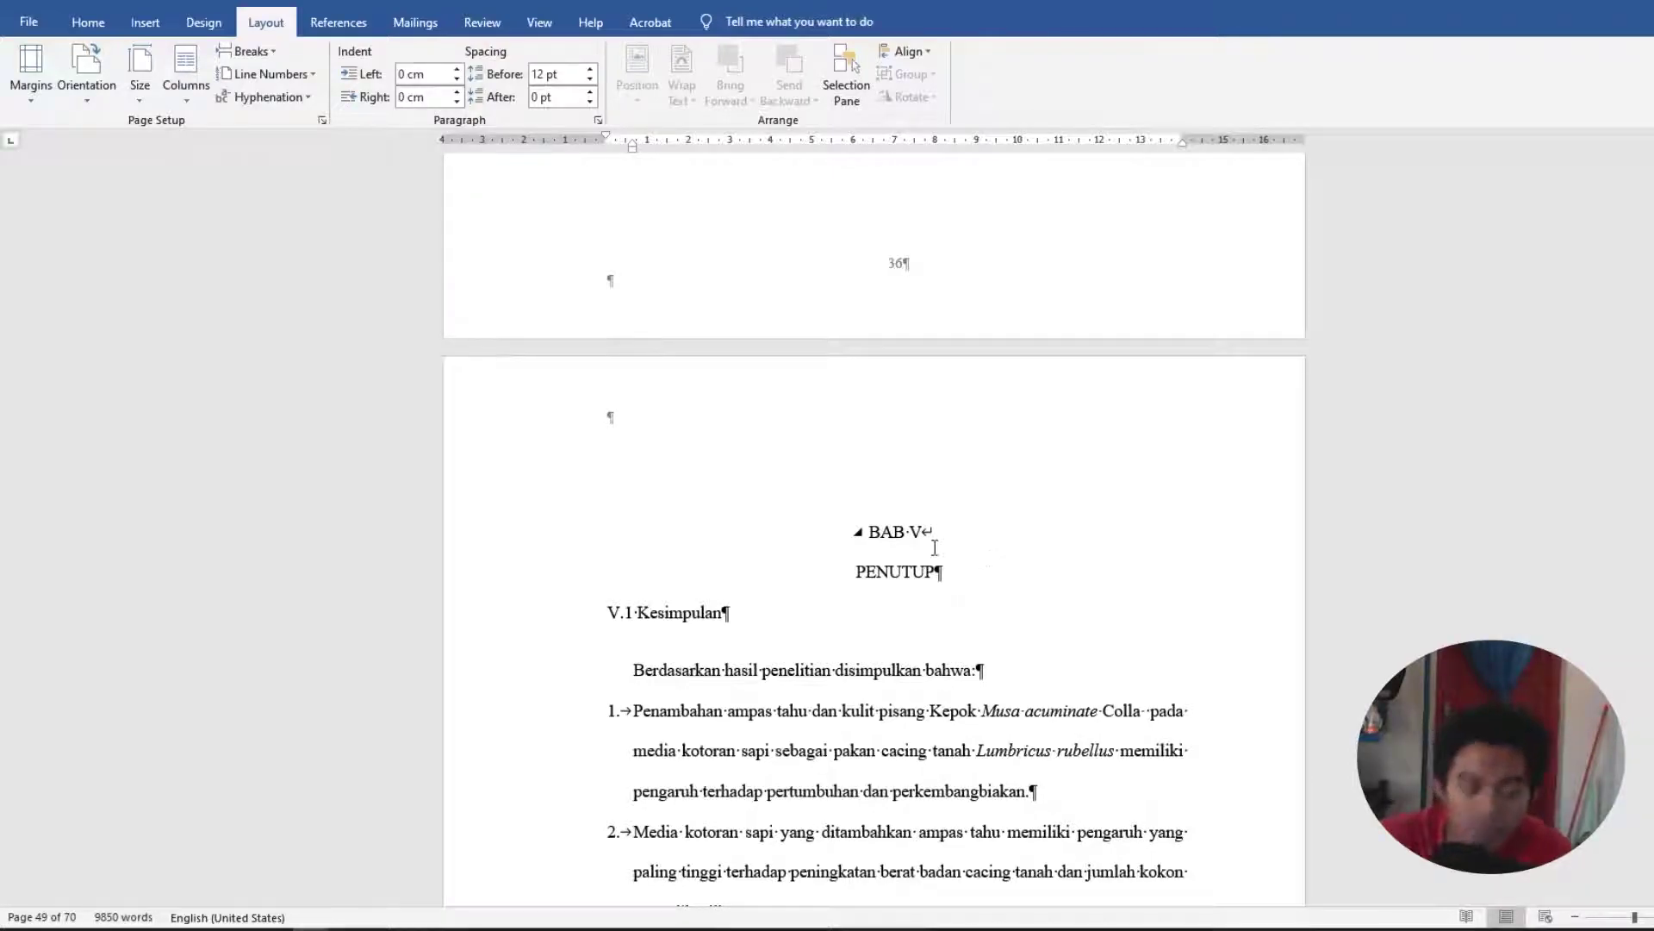
scroll(934, 547, down, 10)
scroll(839, 525, down, 8)
scroll(914, 464, up, 6)
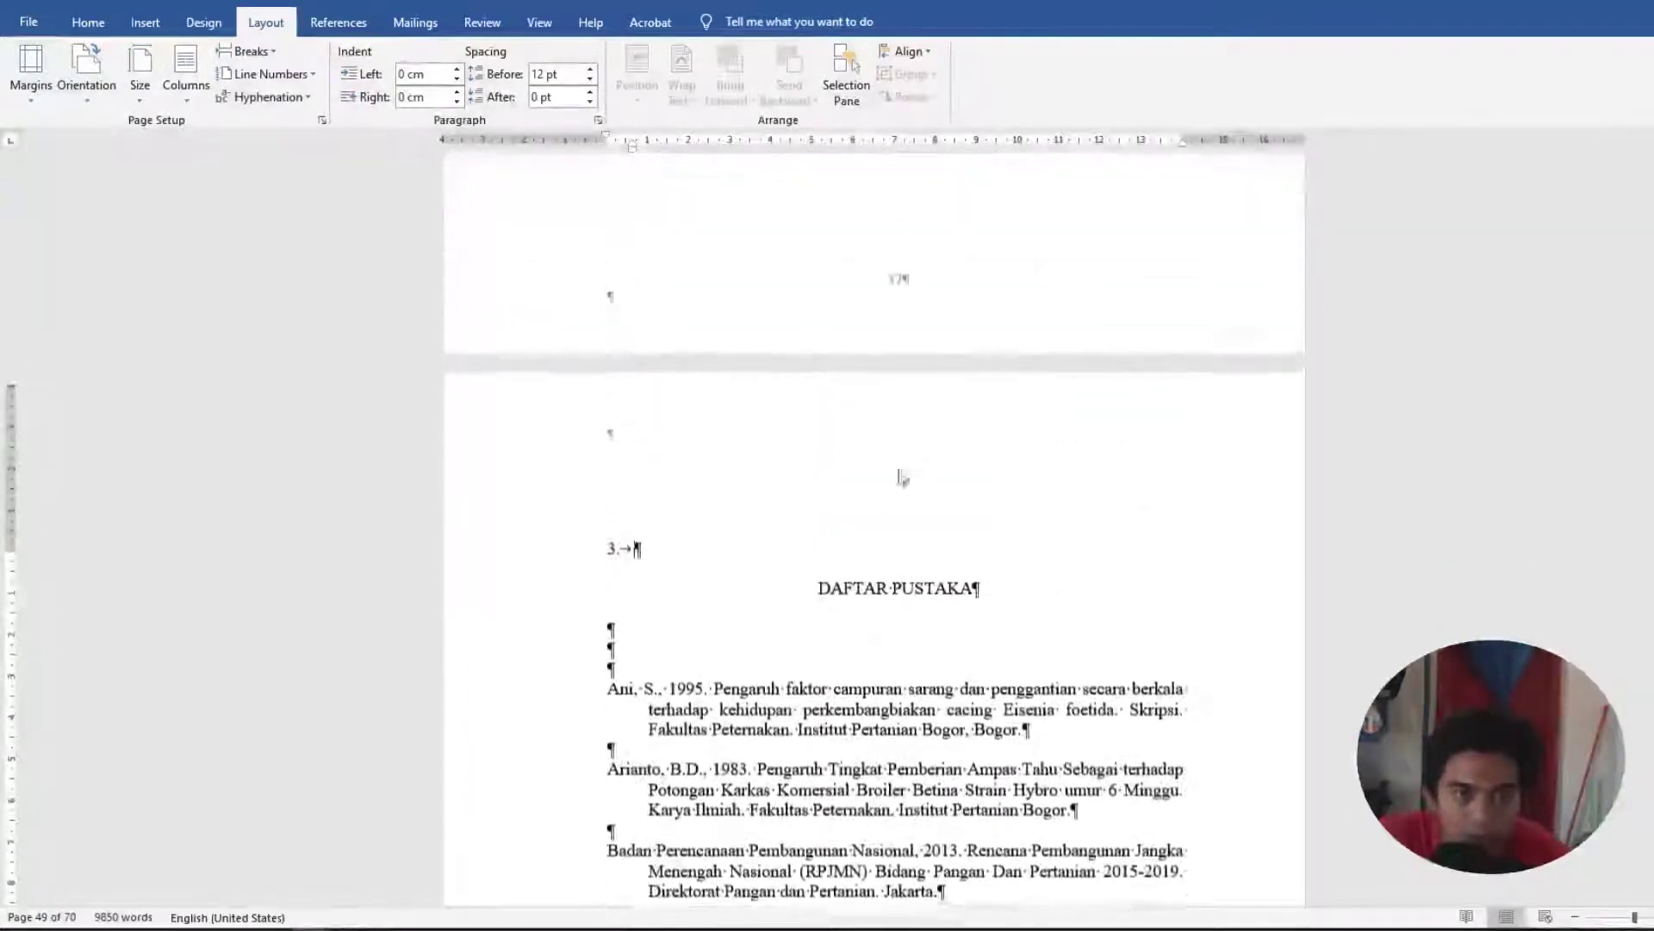
scroll(947, 536, up, 4)
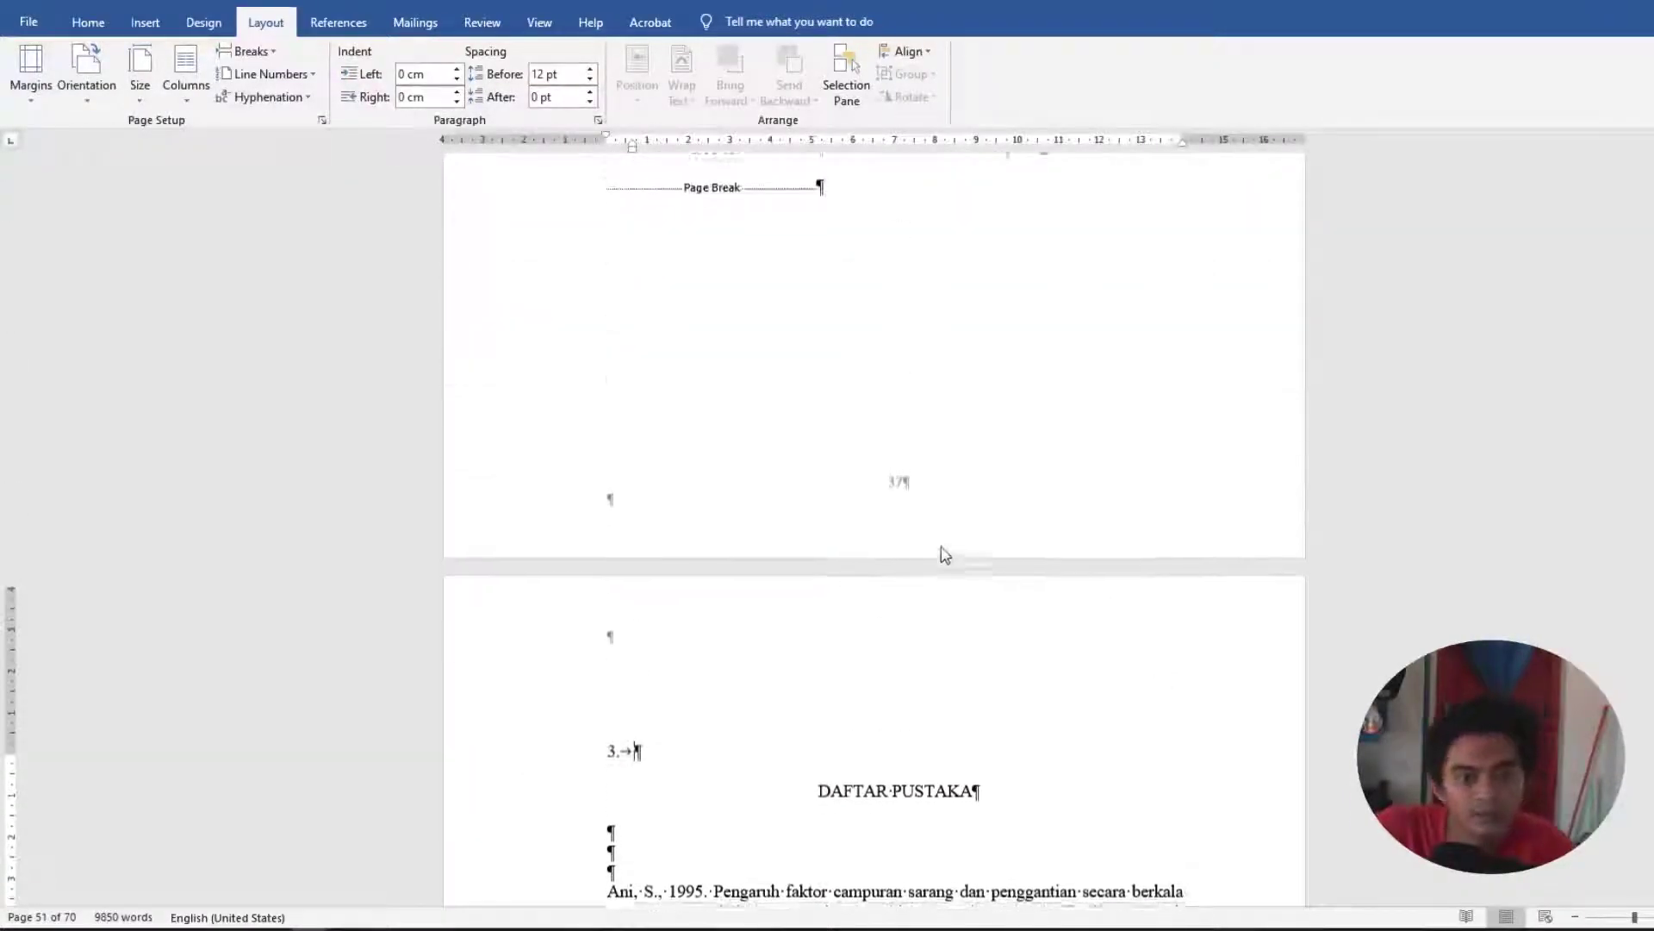
Delete the surplus empty paragraphs after the last bibliography entry, before the LAMPIRAN title page.
scroll(942, 548, down, 8)
scroll(941, 586, down, 15)
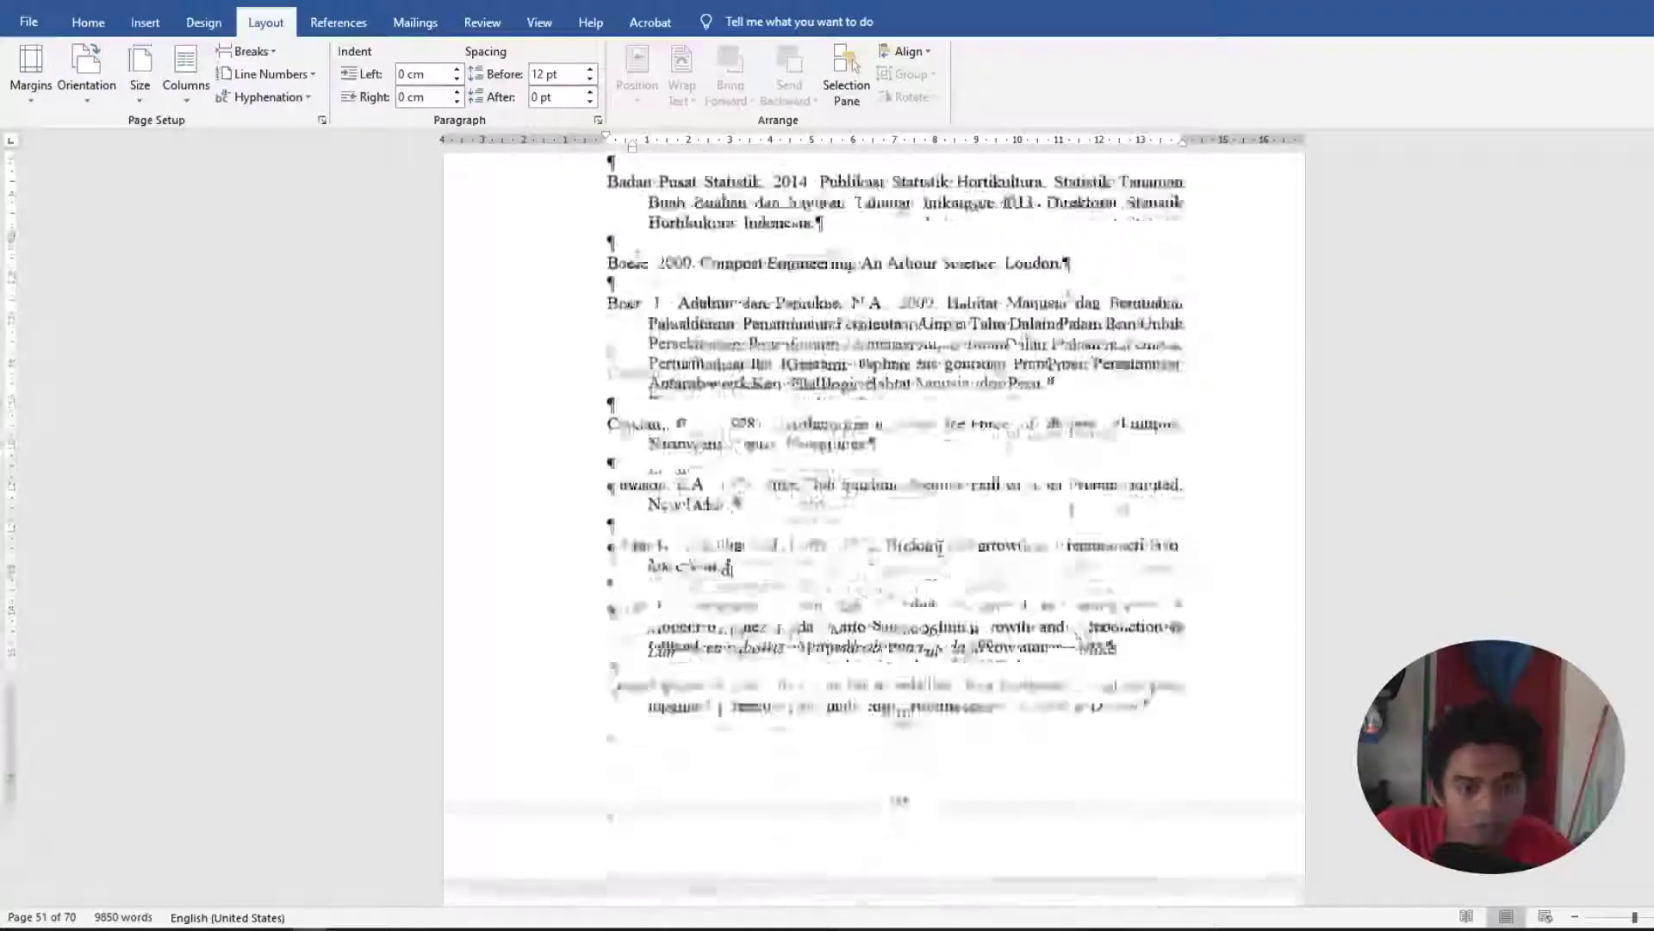
scroll(941, 546, down, 15)
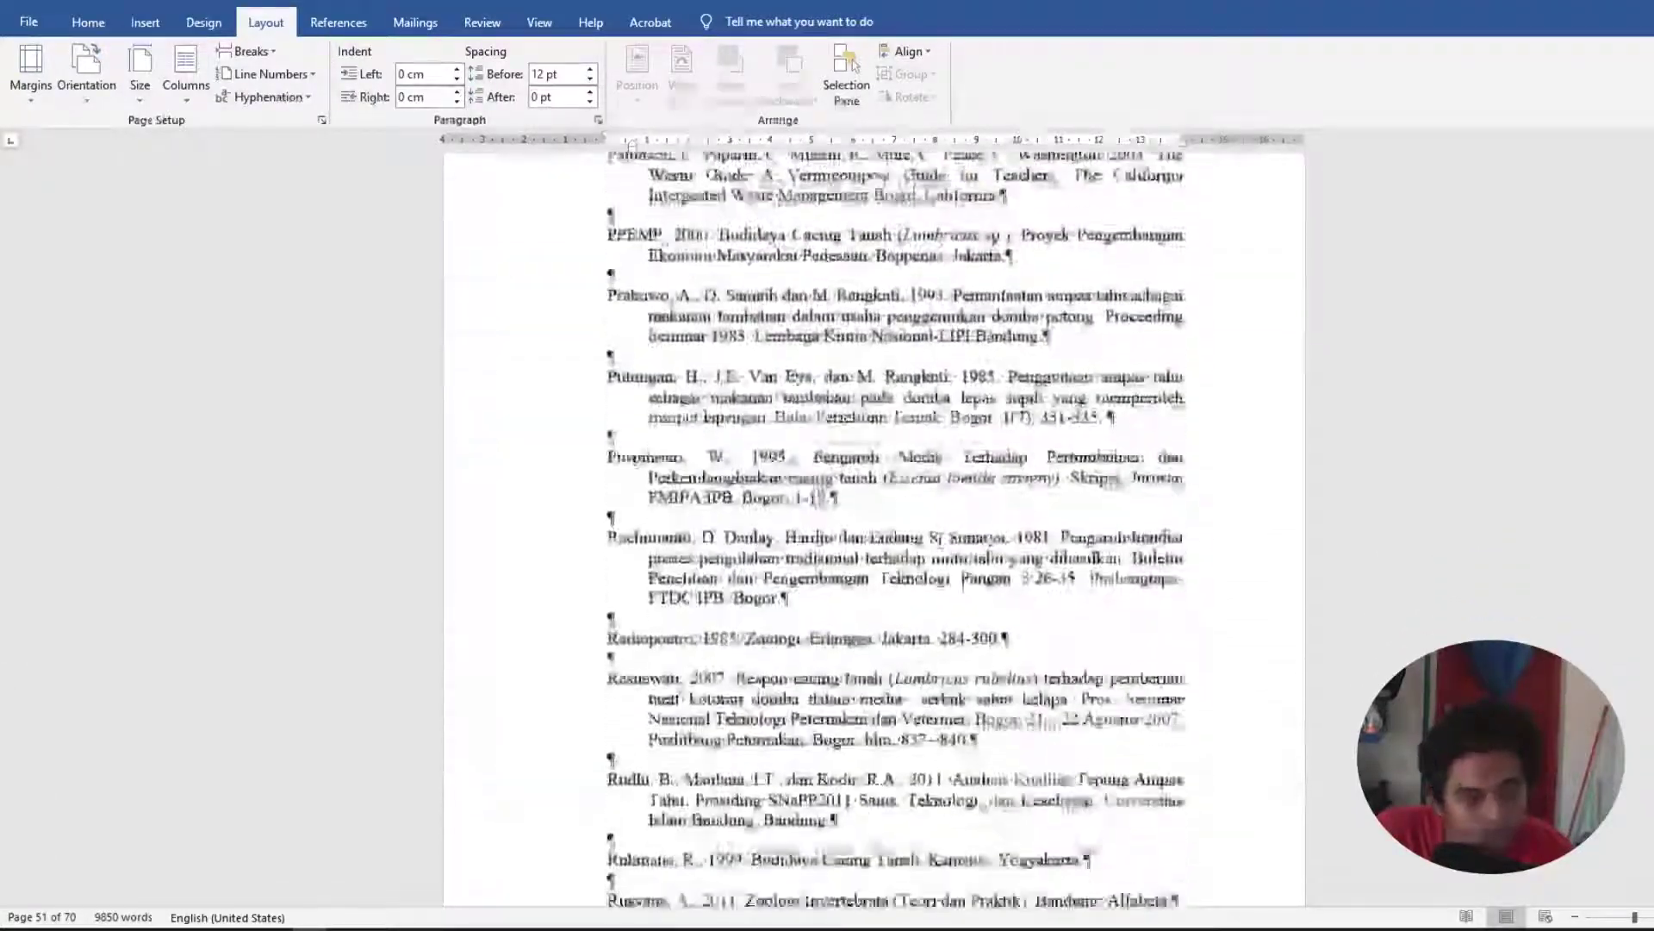
scroll(939, 529, down, 3)
scroll(931, 483, up, 3)
click(928, 450)
scroll(928, 451, down, 1)
scroll(928, 451, down, 10)
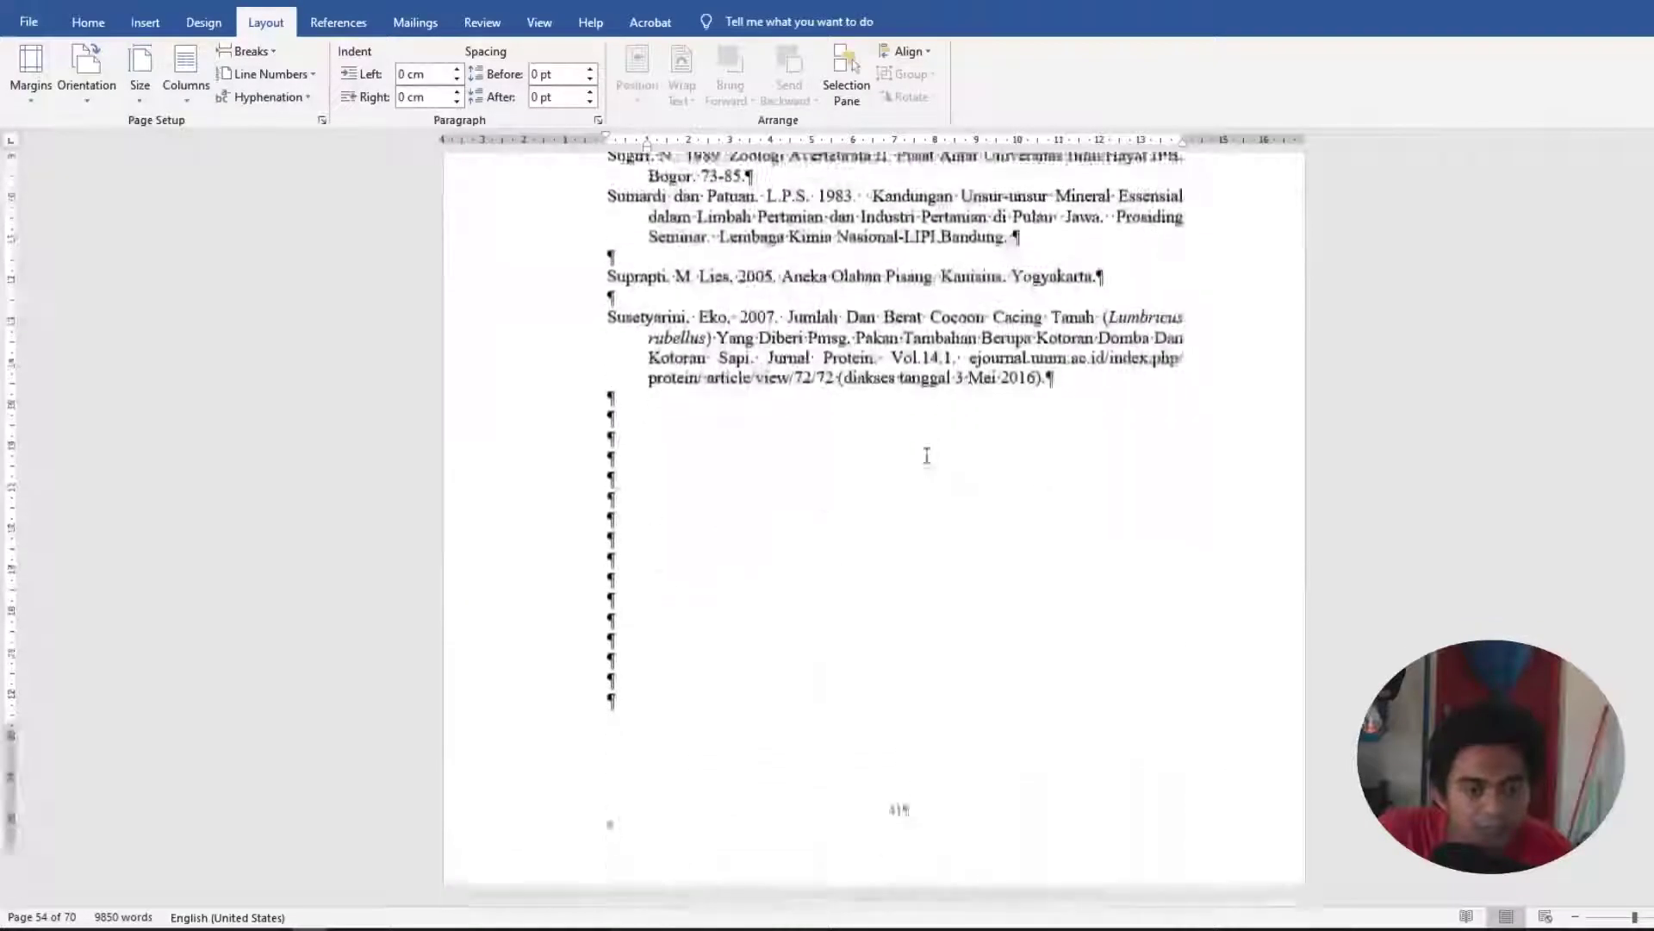
scroll(657, 407, up, 1)
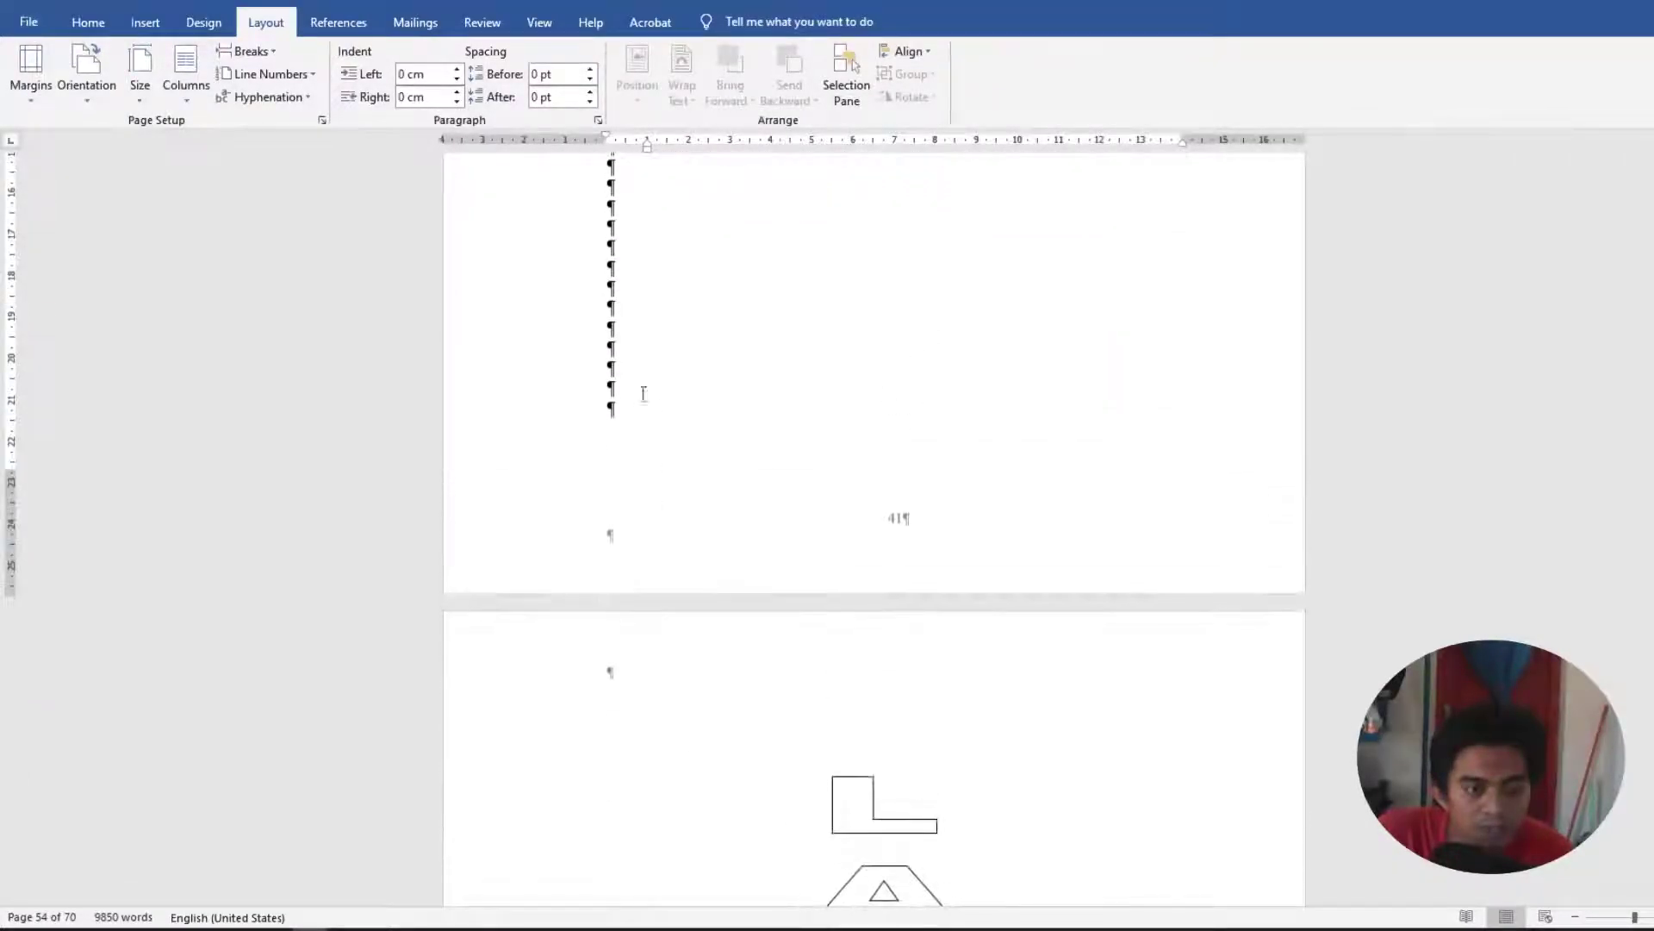
scroll(534, 288, up, 3)
mouse_move(455, 308)
mouse_down()
mouse_move(455, 267)
mouse_move(441, 323)
mouse_up()
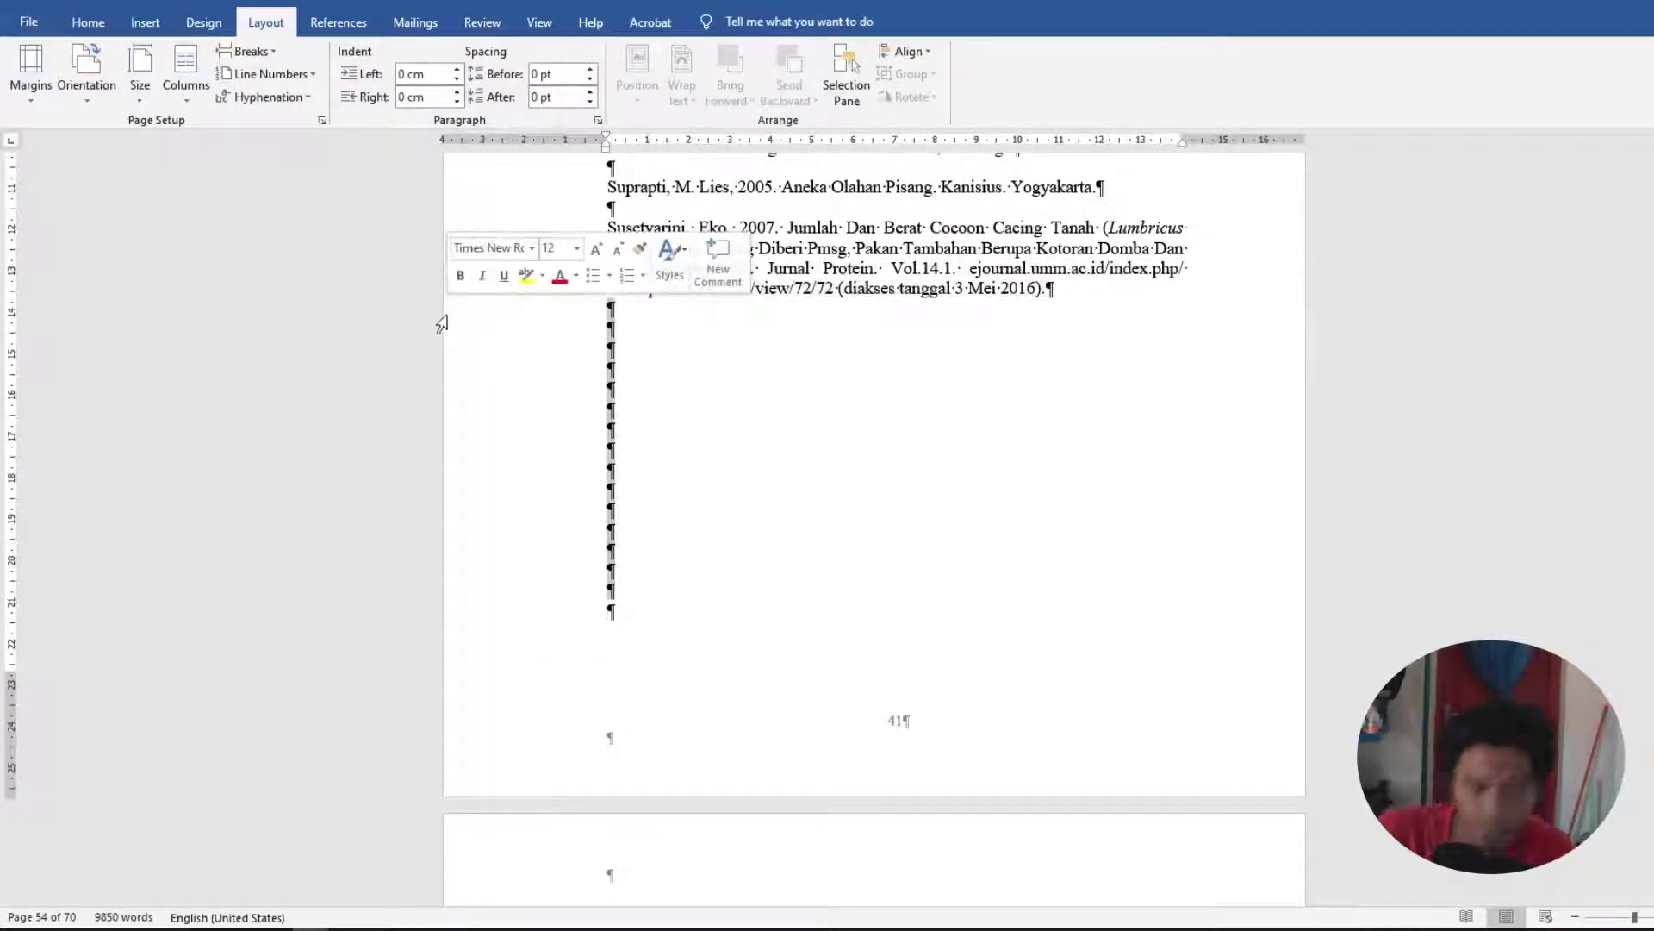
key(Delete)
key(BackSpace)
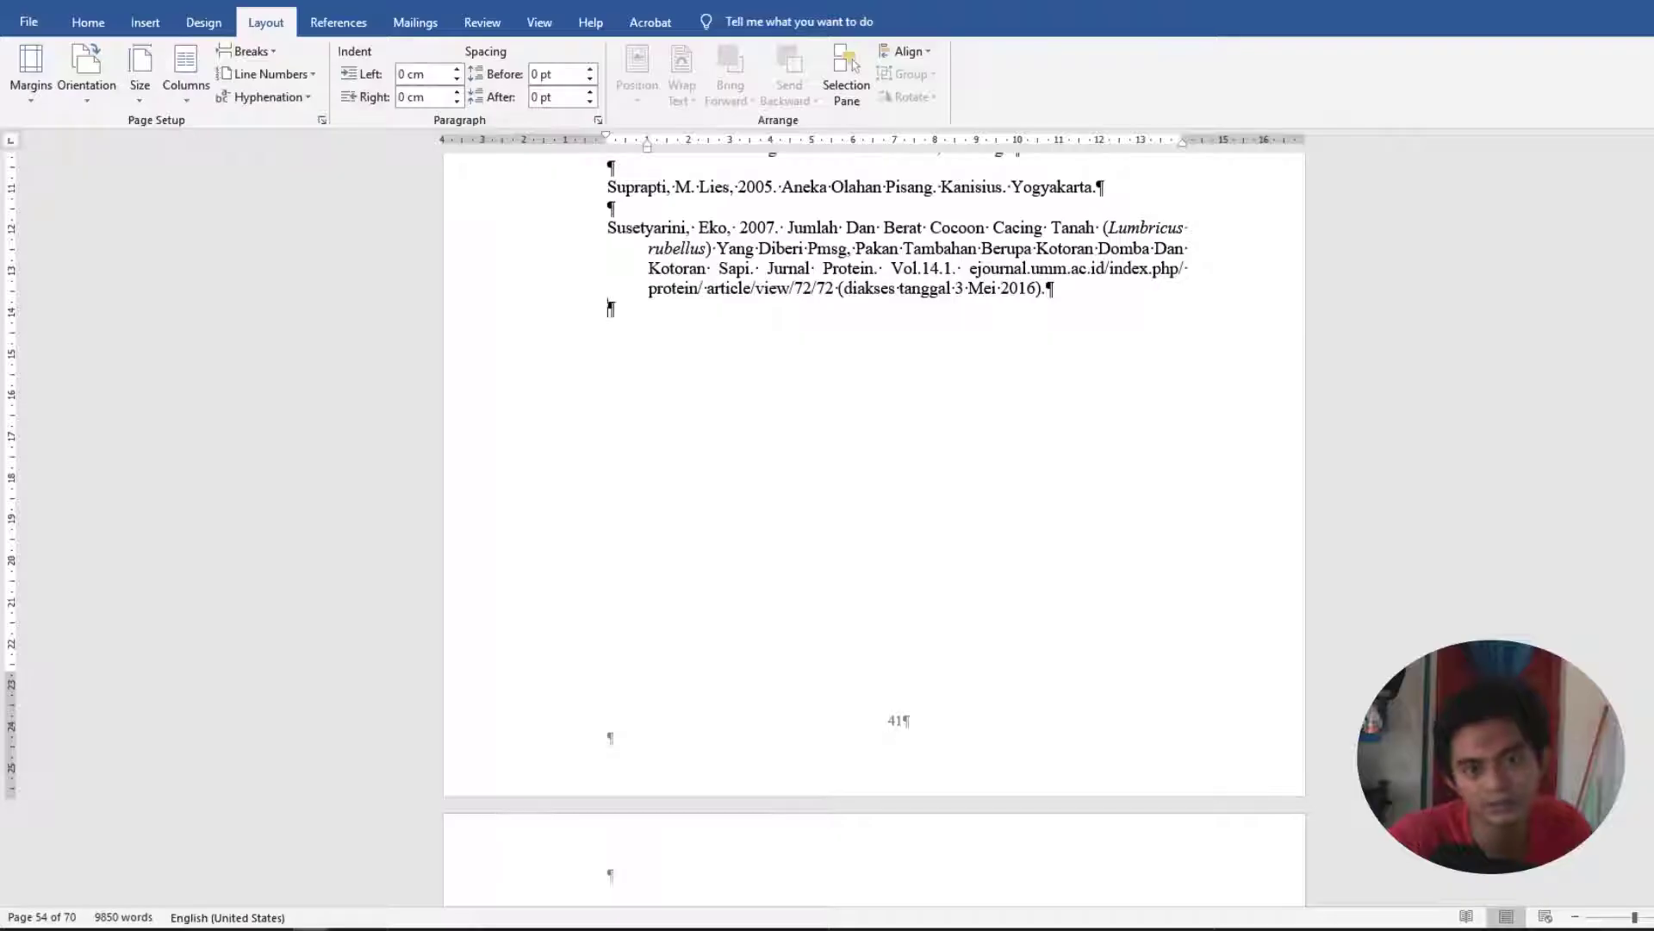
Examine the LAMPIRAN title page and the following appendix pages for empty paragraphs used to separate the content.
scroll(446, 323, down, 8)
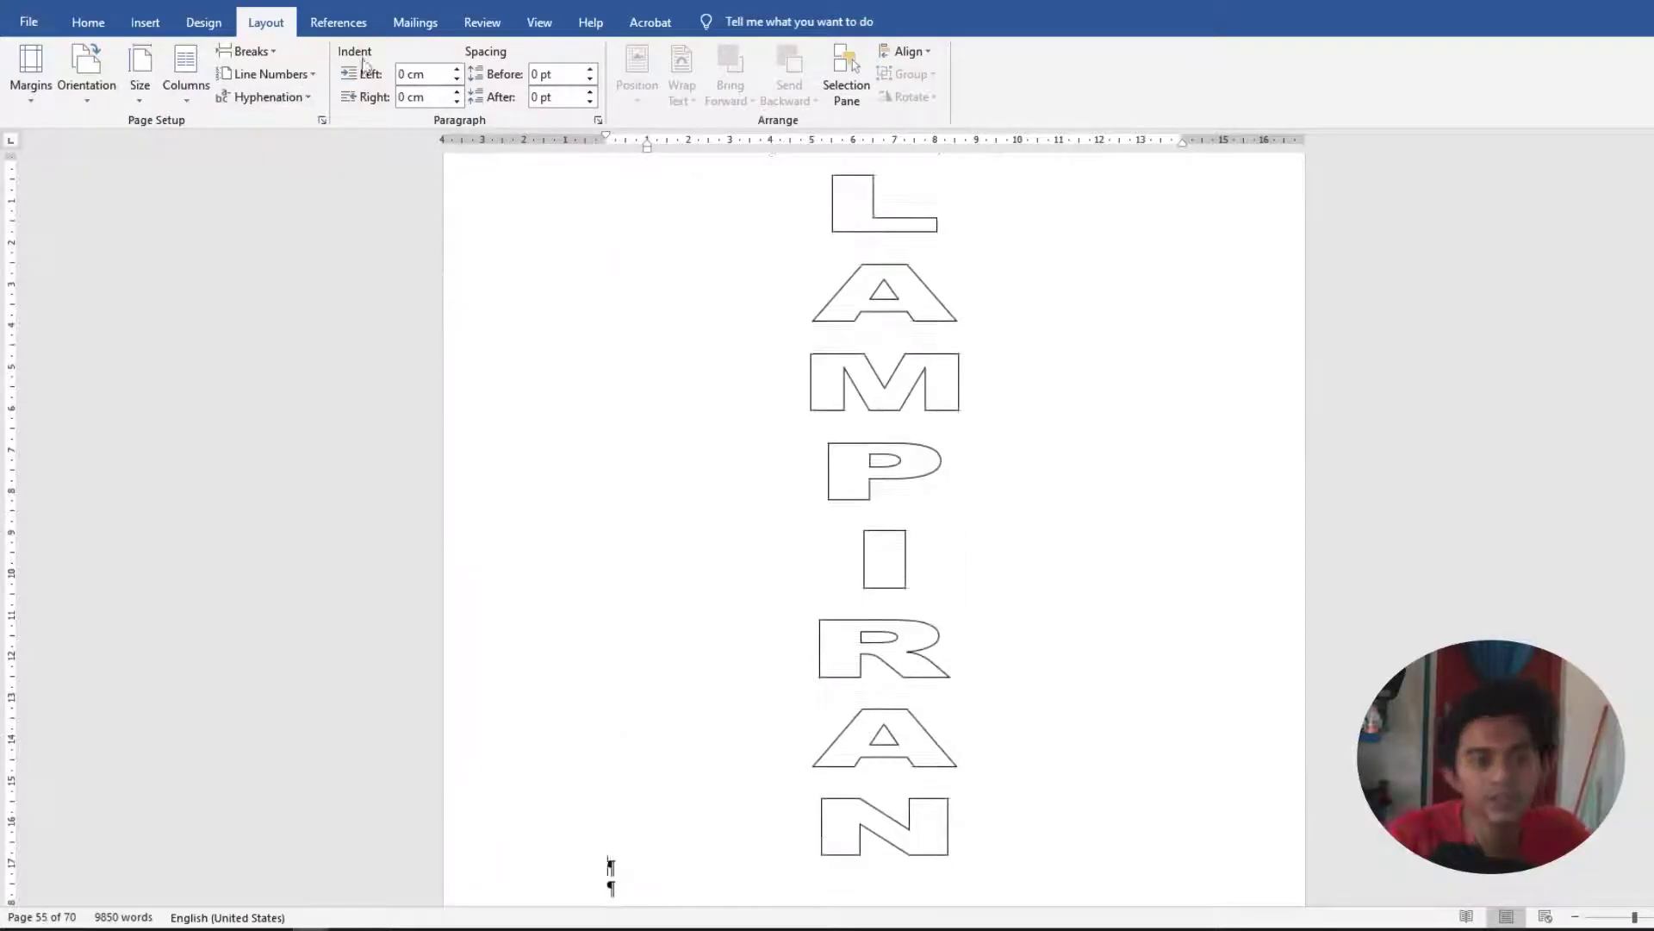
click(88, 22)
scroll(896, 457, up, 6)
scroll(892, 446, down, 8)
scroll(860, 423, down, 8)
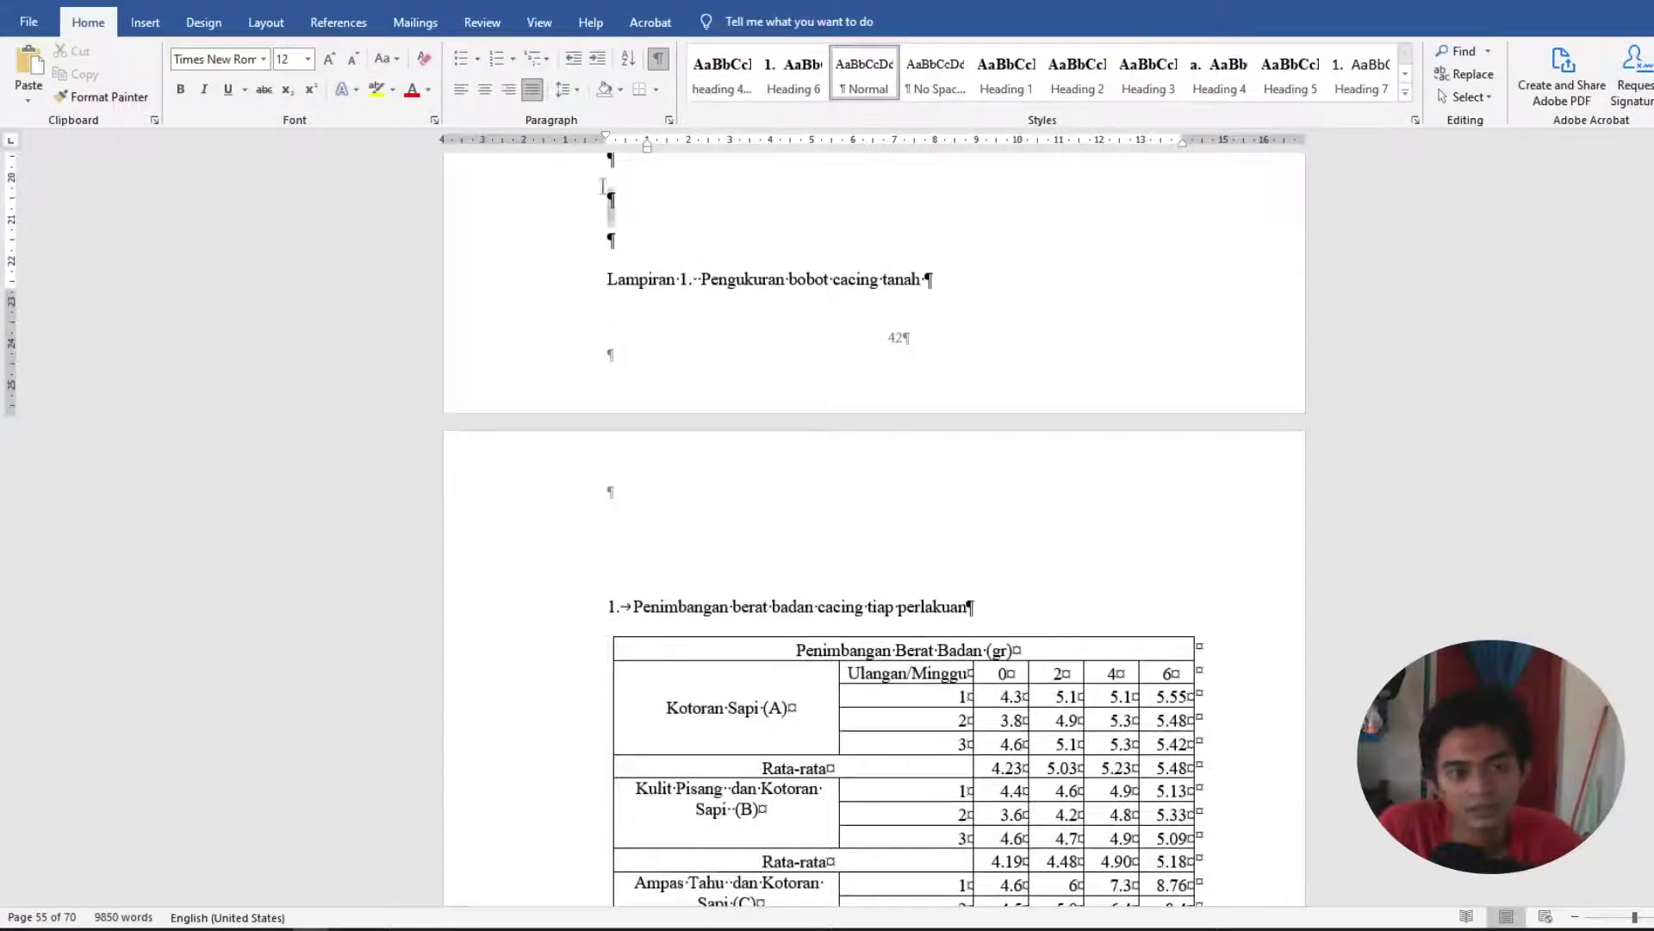
scroll(595, 203, up, 2)
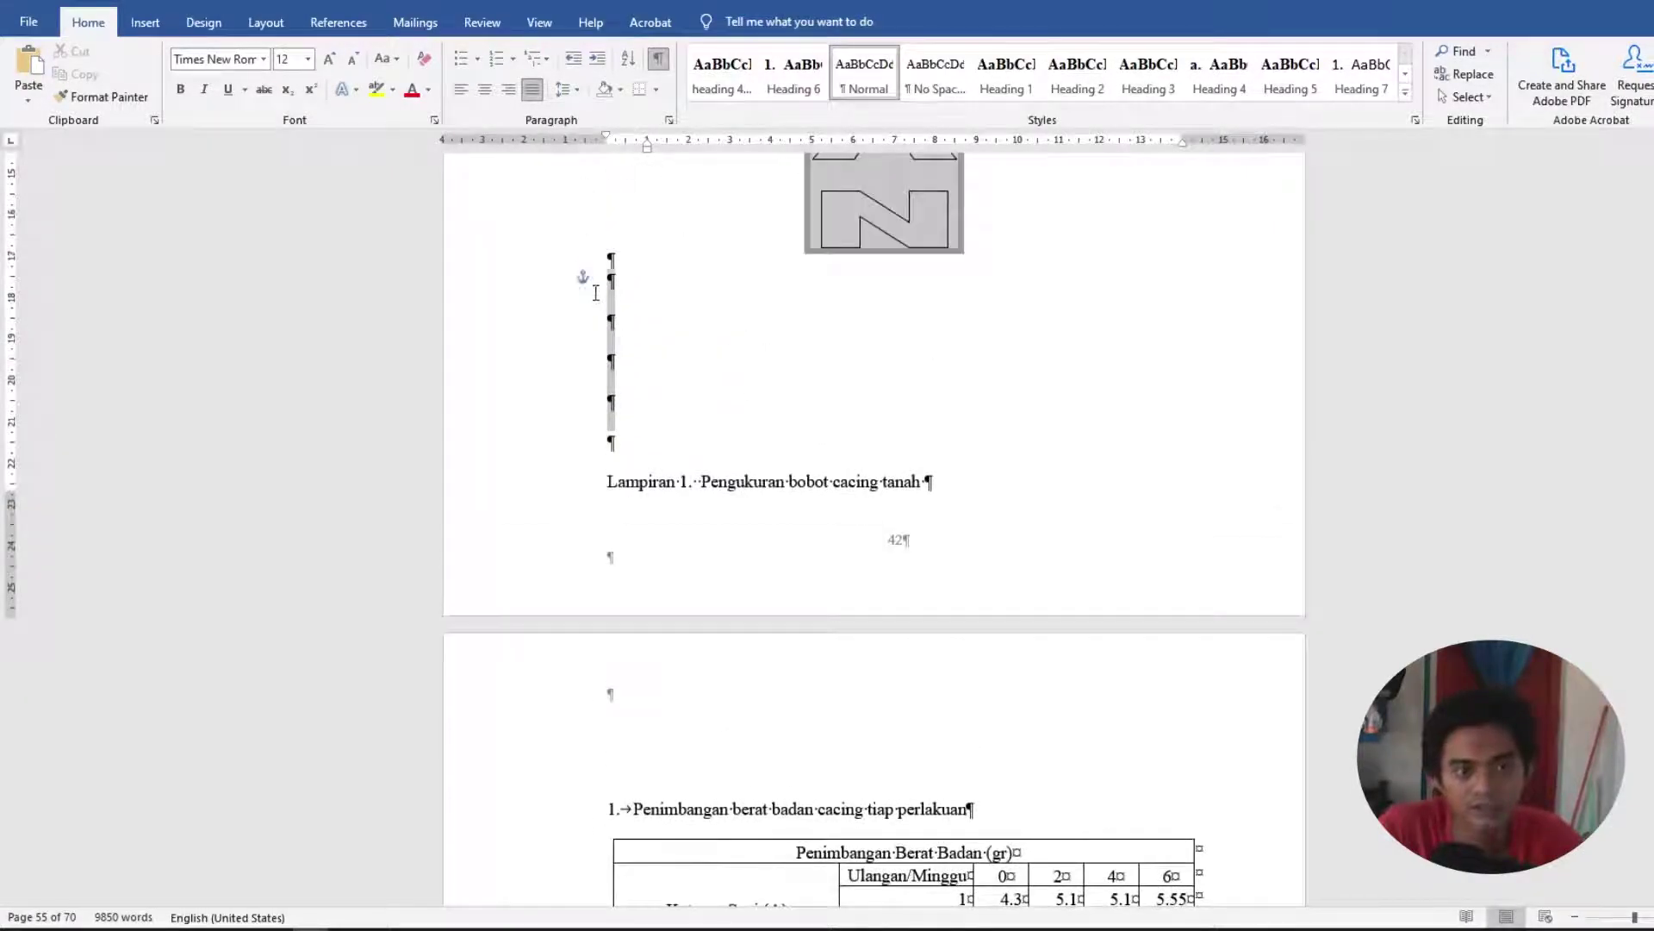
scroll(596, 293, down, 20)
scroll(606, 510, up, 5)
scroll(603, 508, up, 1)
Try to remove the selected empty paragraphs near the "Media perlakuan pada penelitian" caption in the photo appendix, and undo the change.
drag(690, 694, 564, 274)
key(ctrl+v)
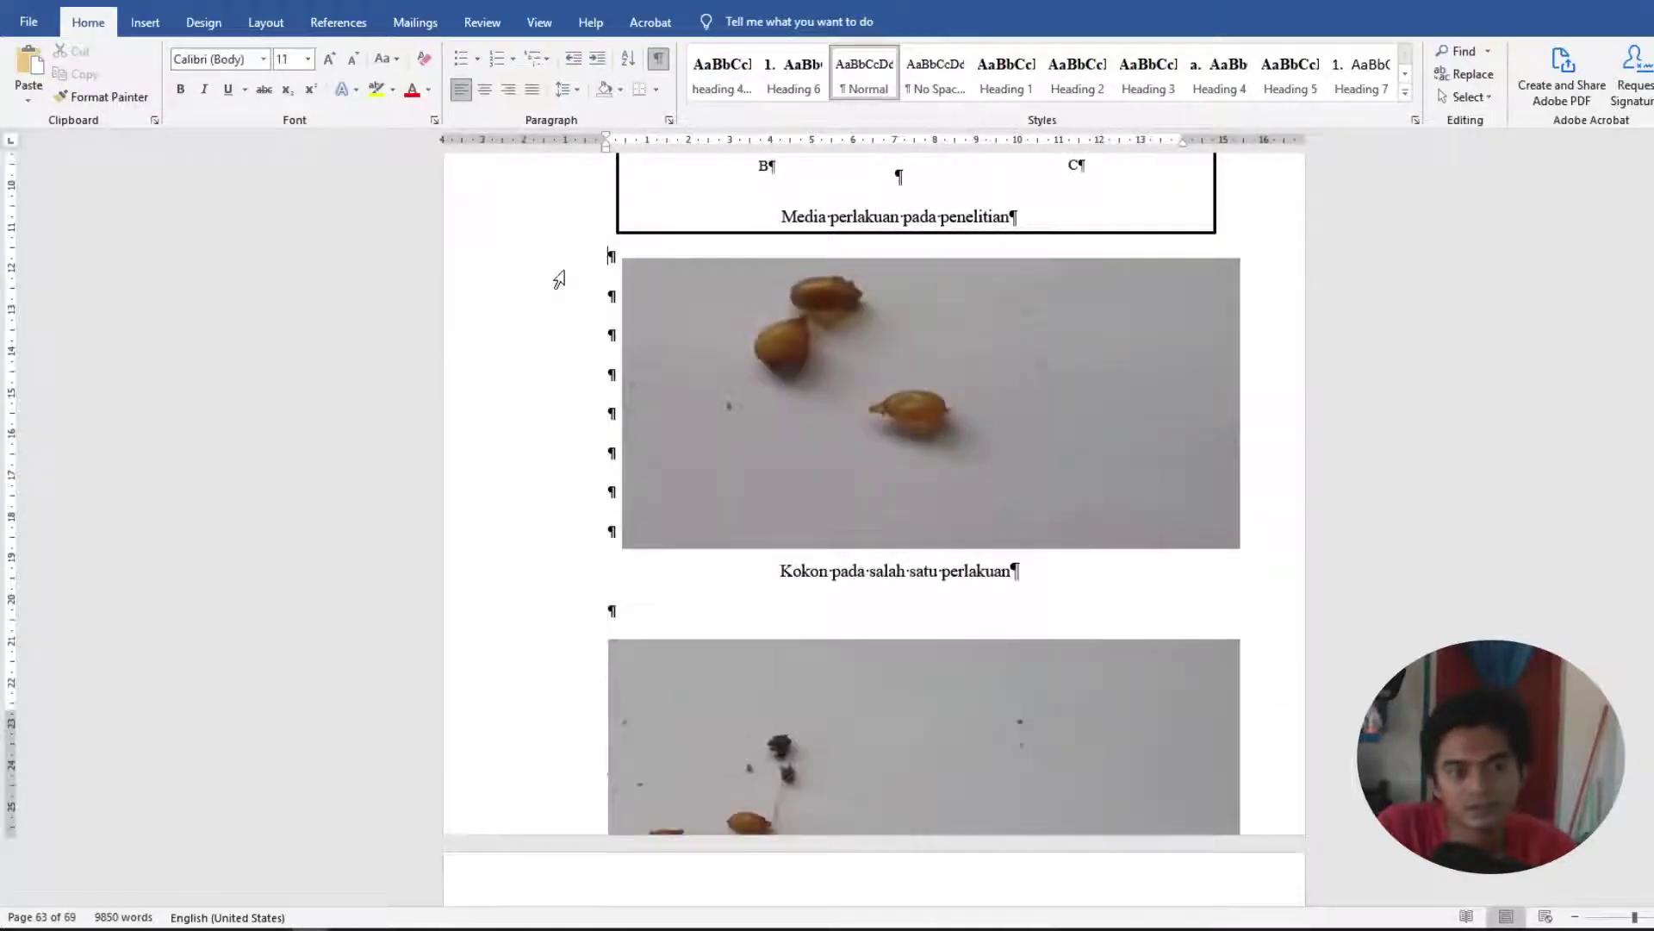
key(ctrl+z)
Examine the remaining appendix photo pages, from the cocoon photos through the worm-weighing photos, and return to the ABSTRACT page.
scroll(655, 258, up, 6)
scroll(711, 241, down, 15)
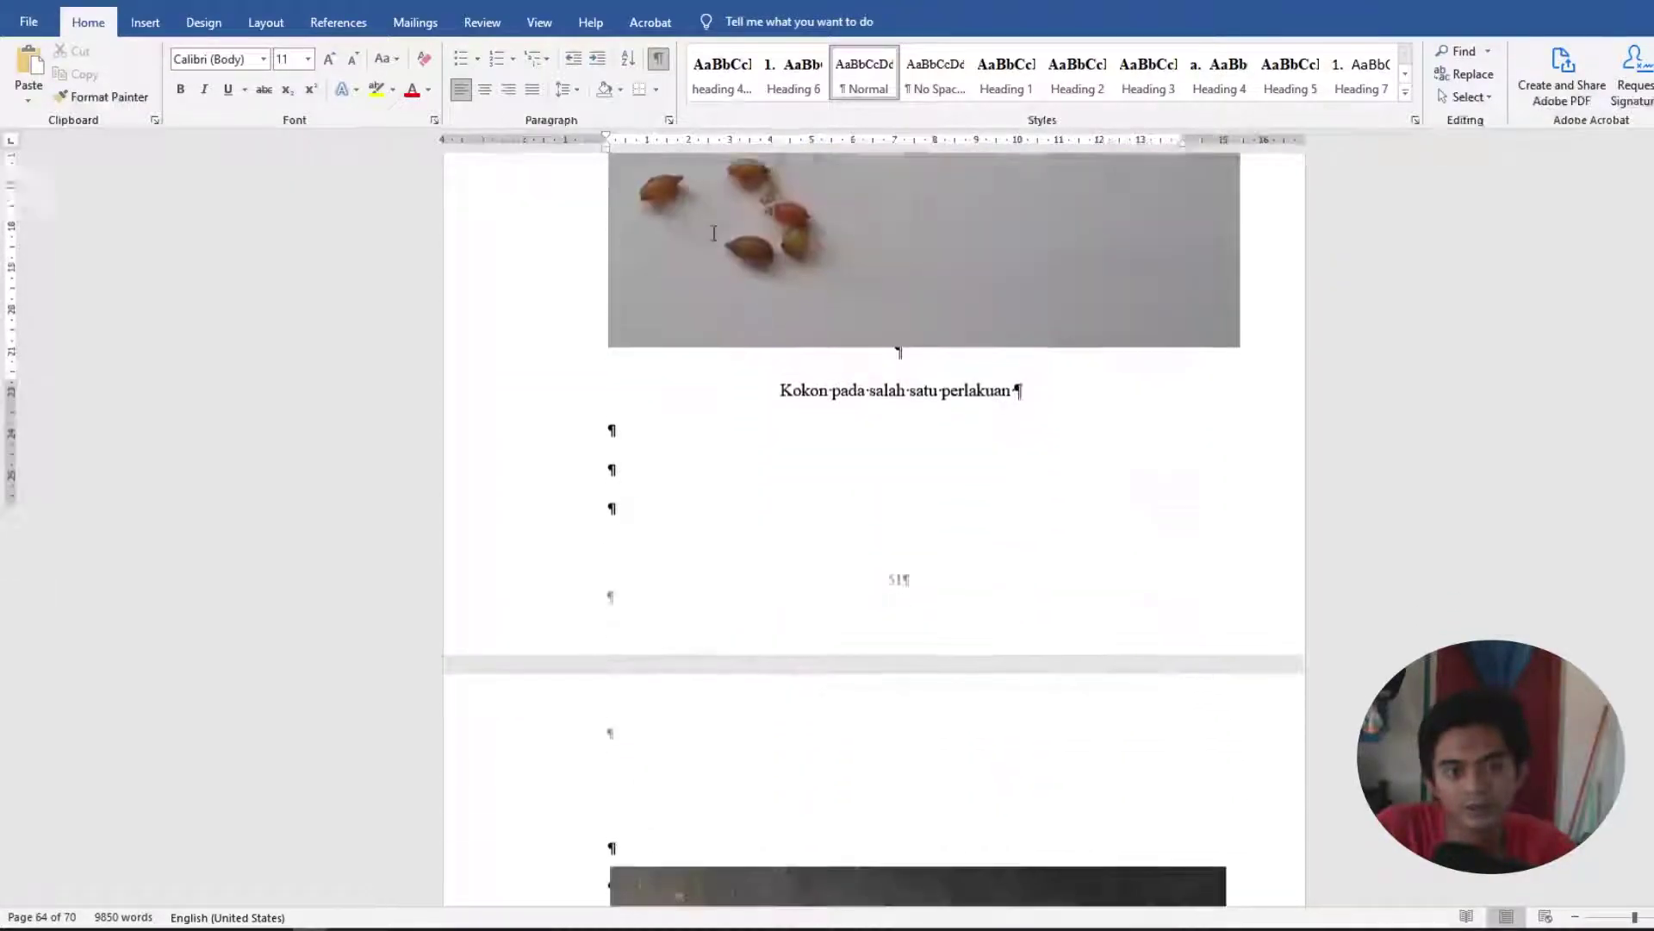
scroll(712, 233, down, 10)
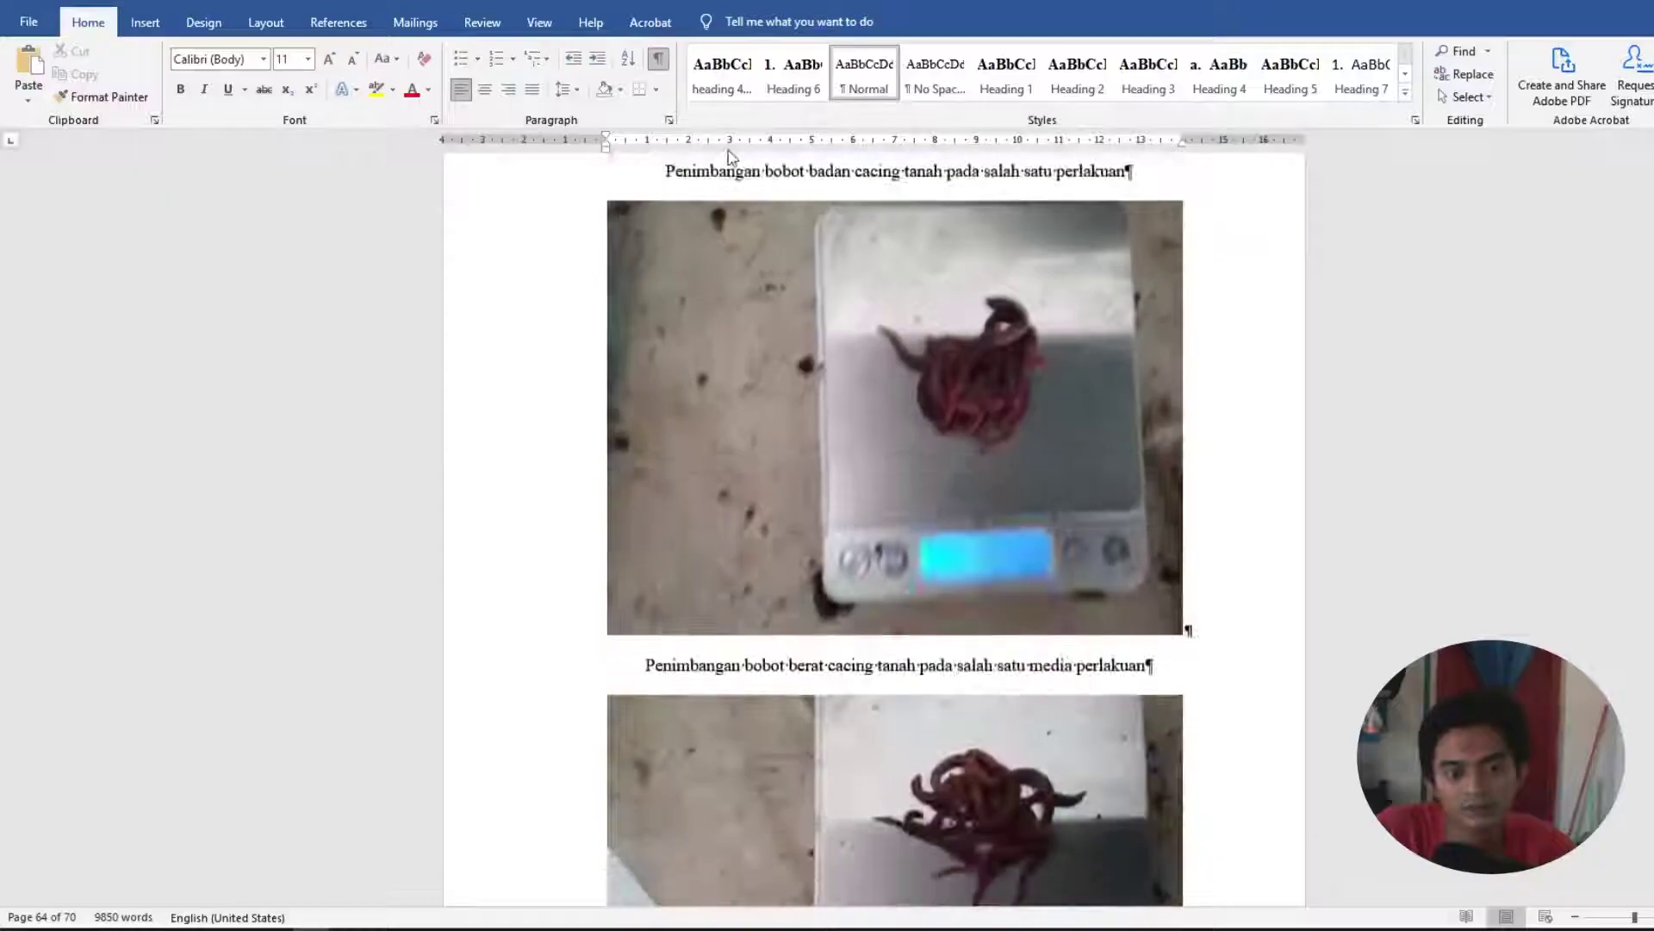
scroll(731, 157, down, 12)
scroll(875, 534, down, 5)
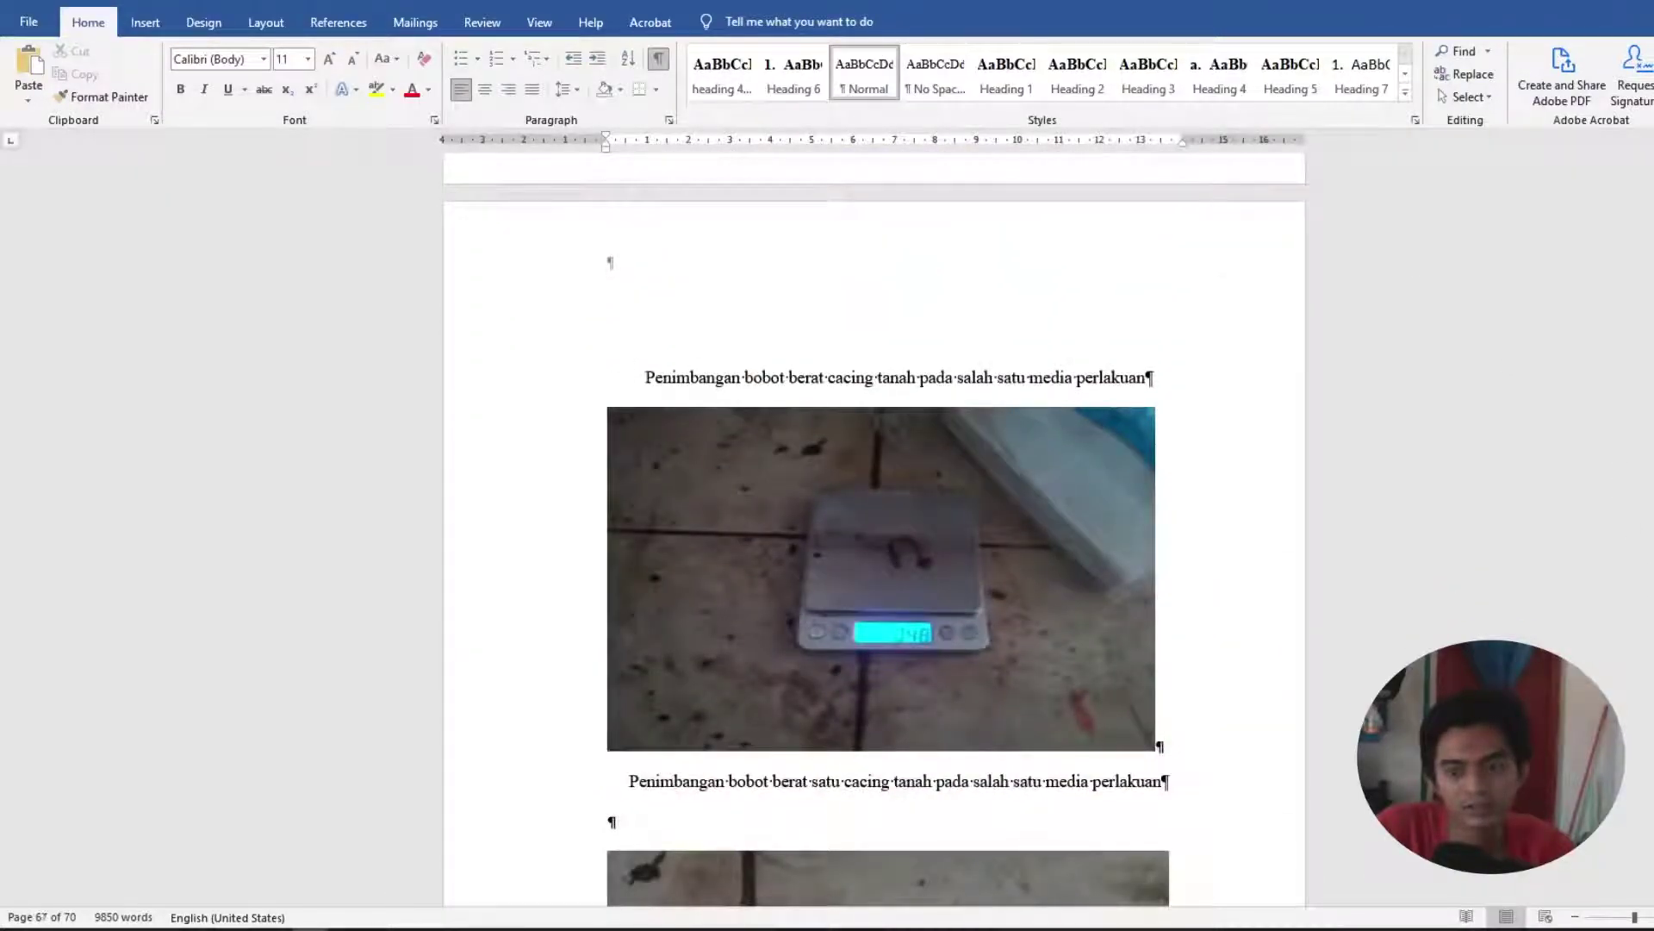
scroll(875, 534, down, 8)
scroll(874, 534, up, 20)
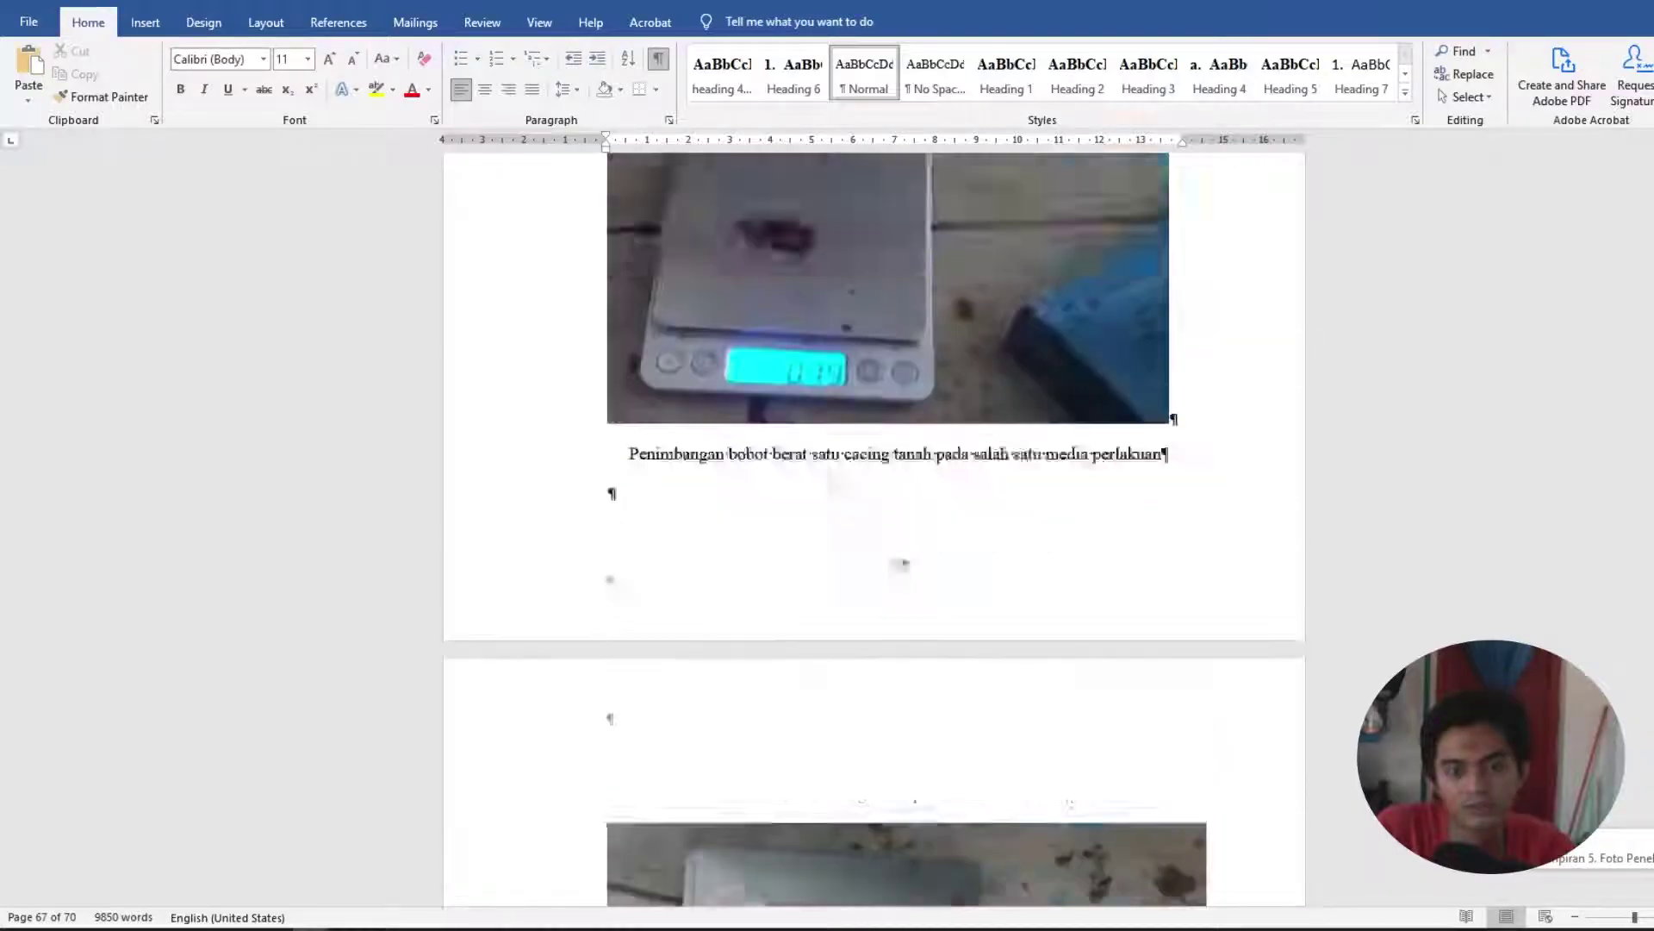
scroll(983, 222, down, 15)
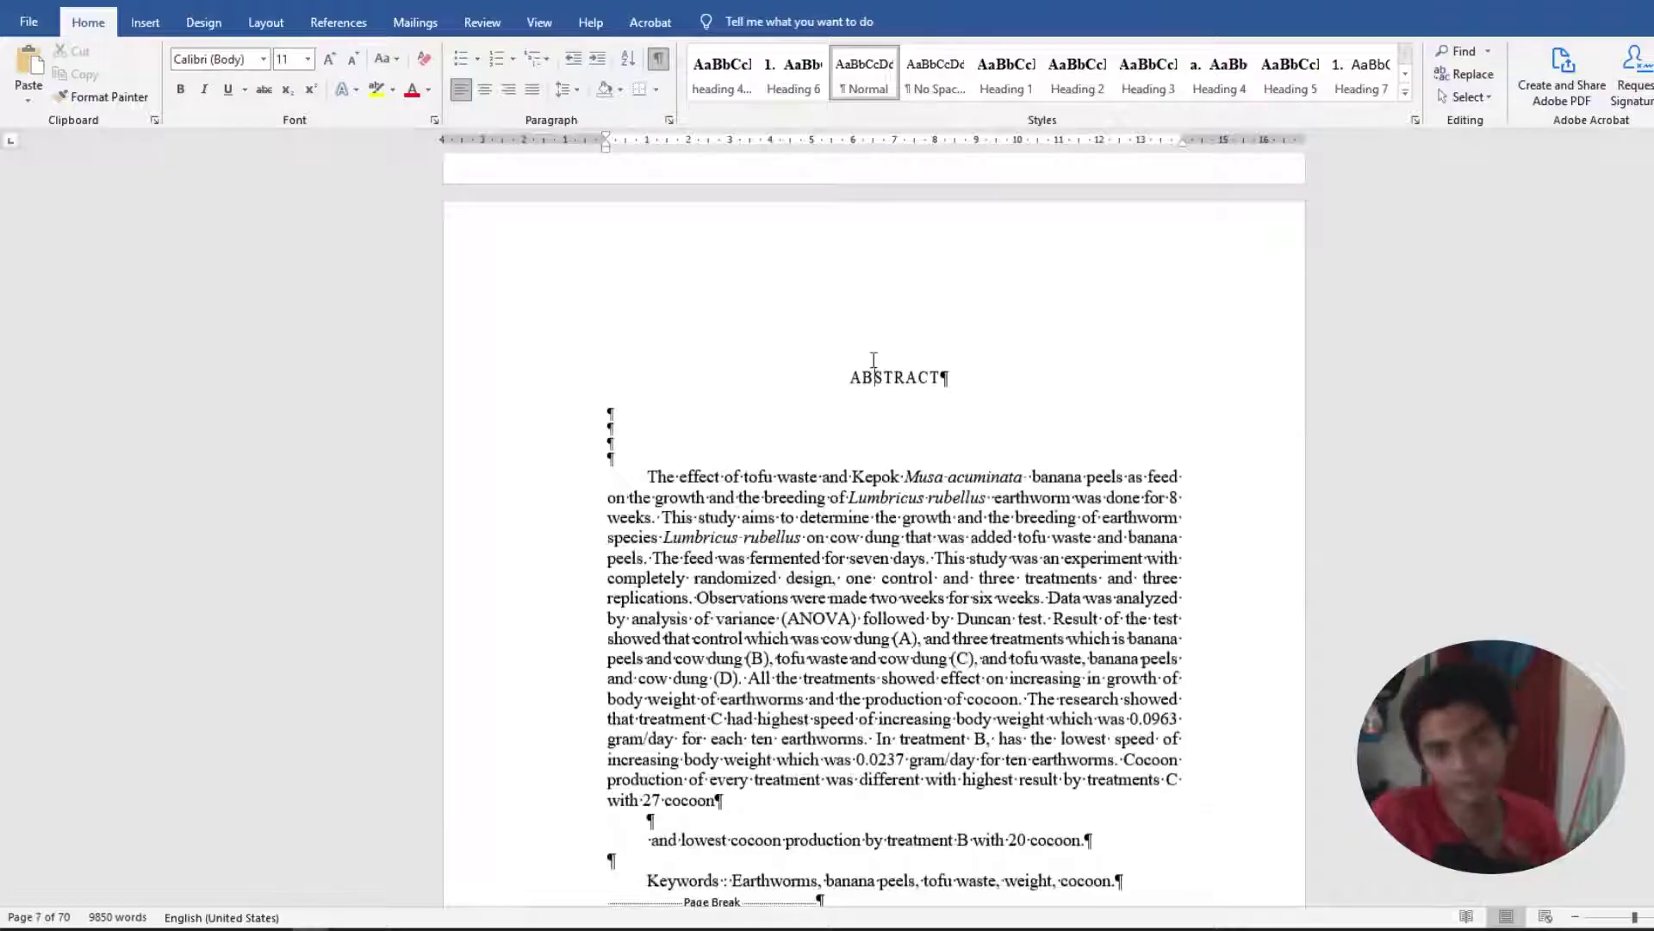
Place the cursor in the ABSTRACT heading and examine the page boundaries before it and up to the DAFTAR ISI page.
click(875, 376)
scroll(1189, 333, down, 3)
scroll(1187, 336, up, 5)
scroll(1187, 337, up, 5)
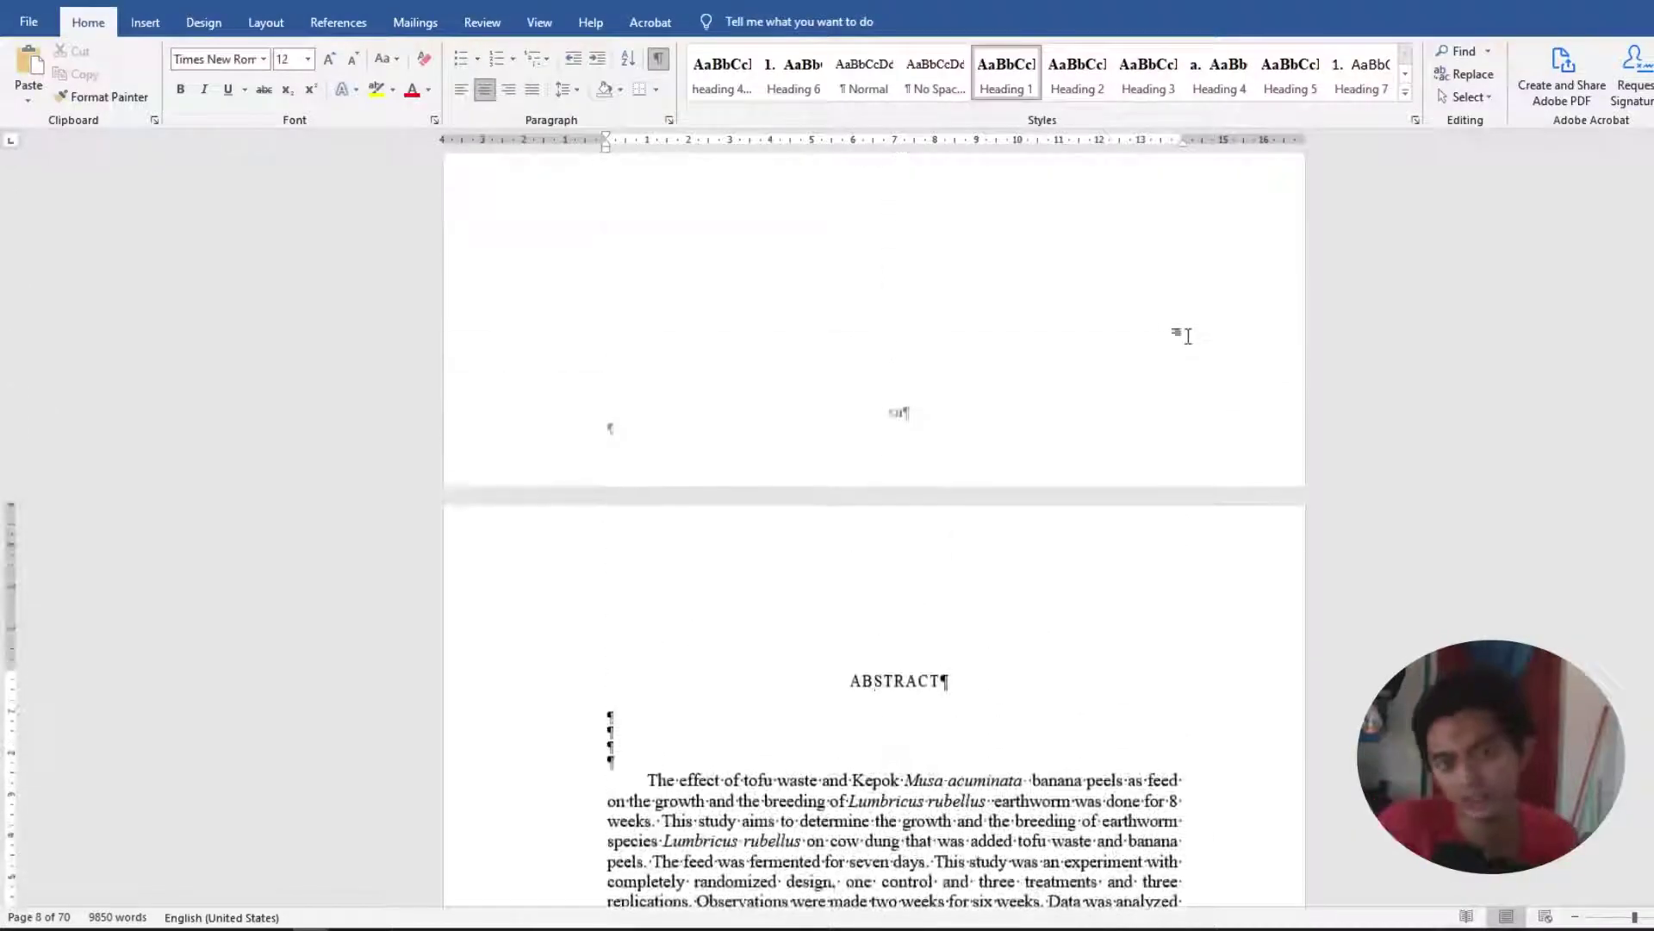
scroll(1190, 341, down, 4)
scroll(1189, 341, down, 4)
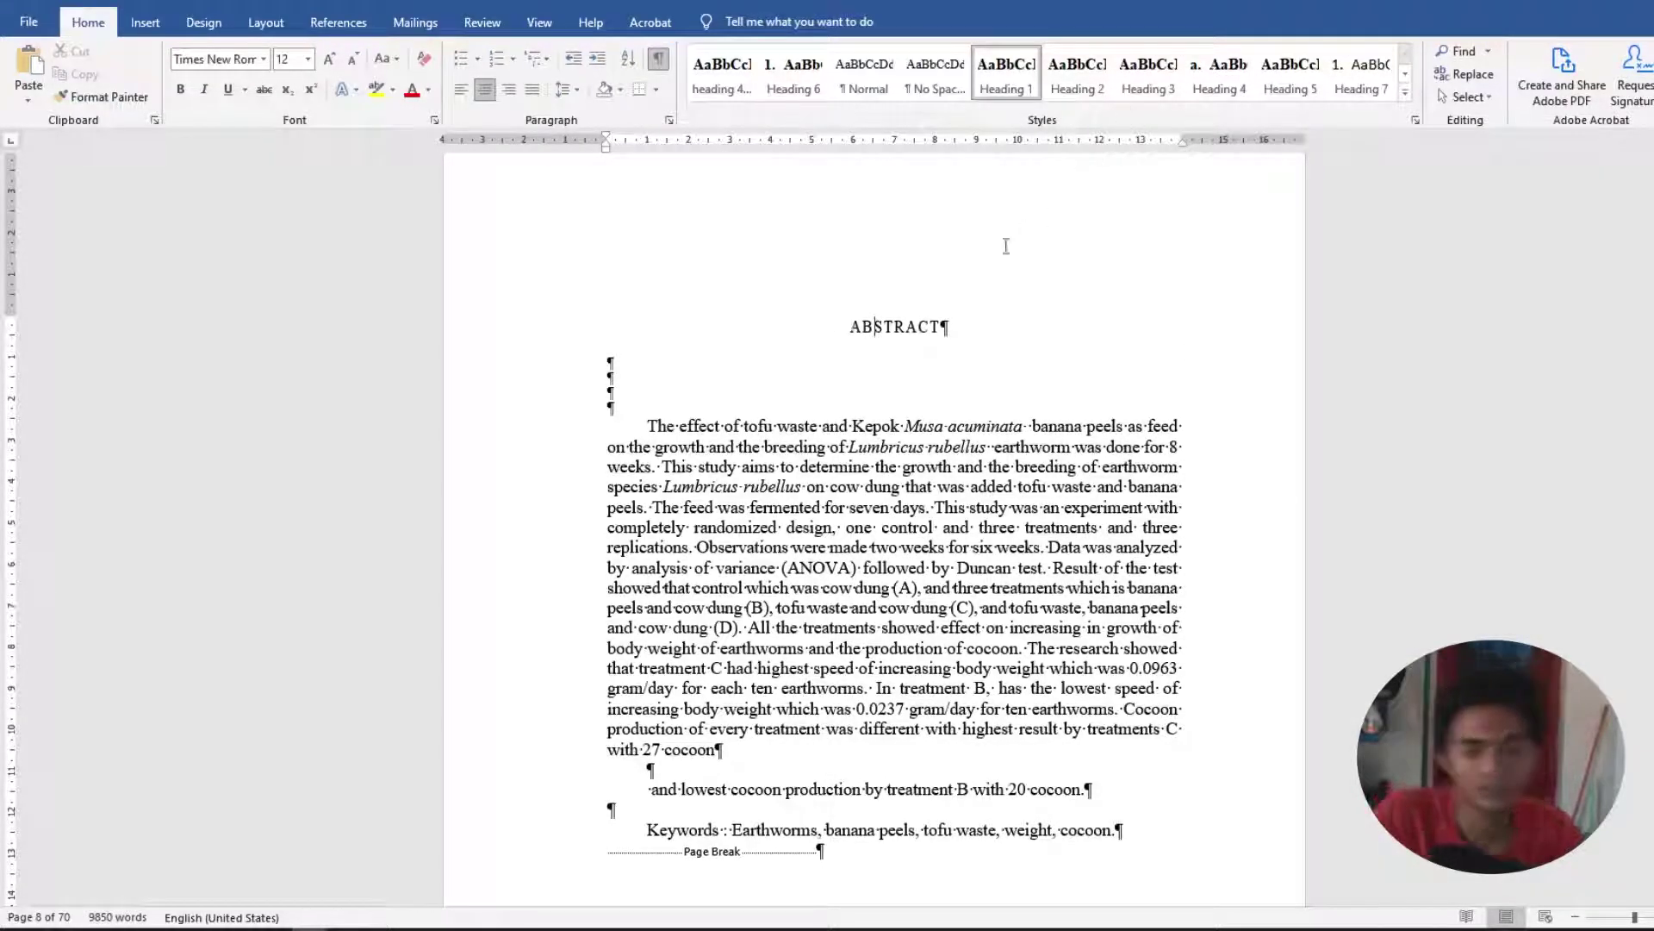
scroll(1023, 233, up, 2)
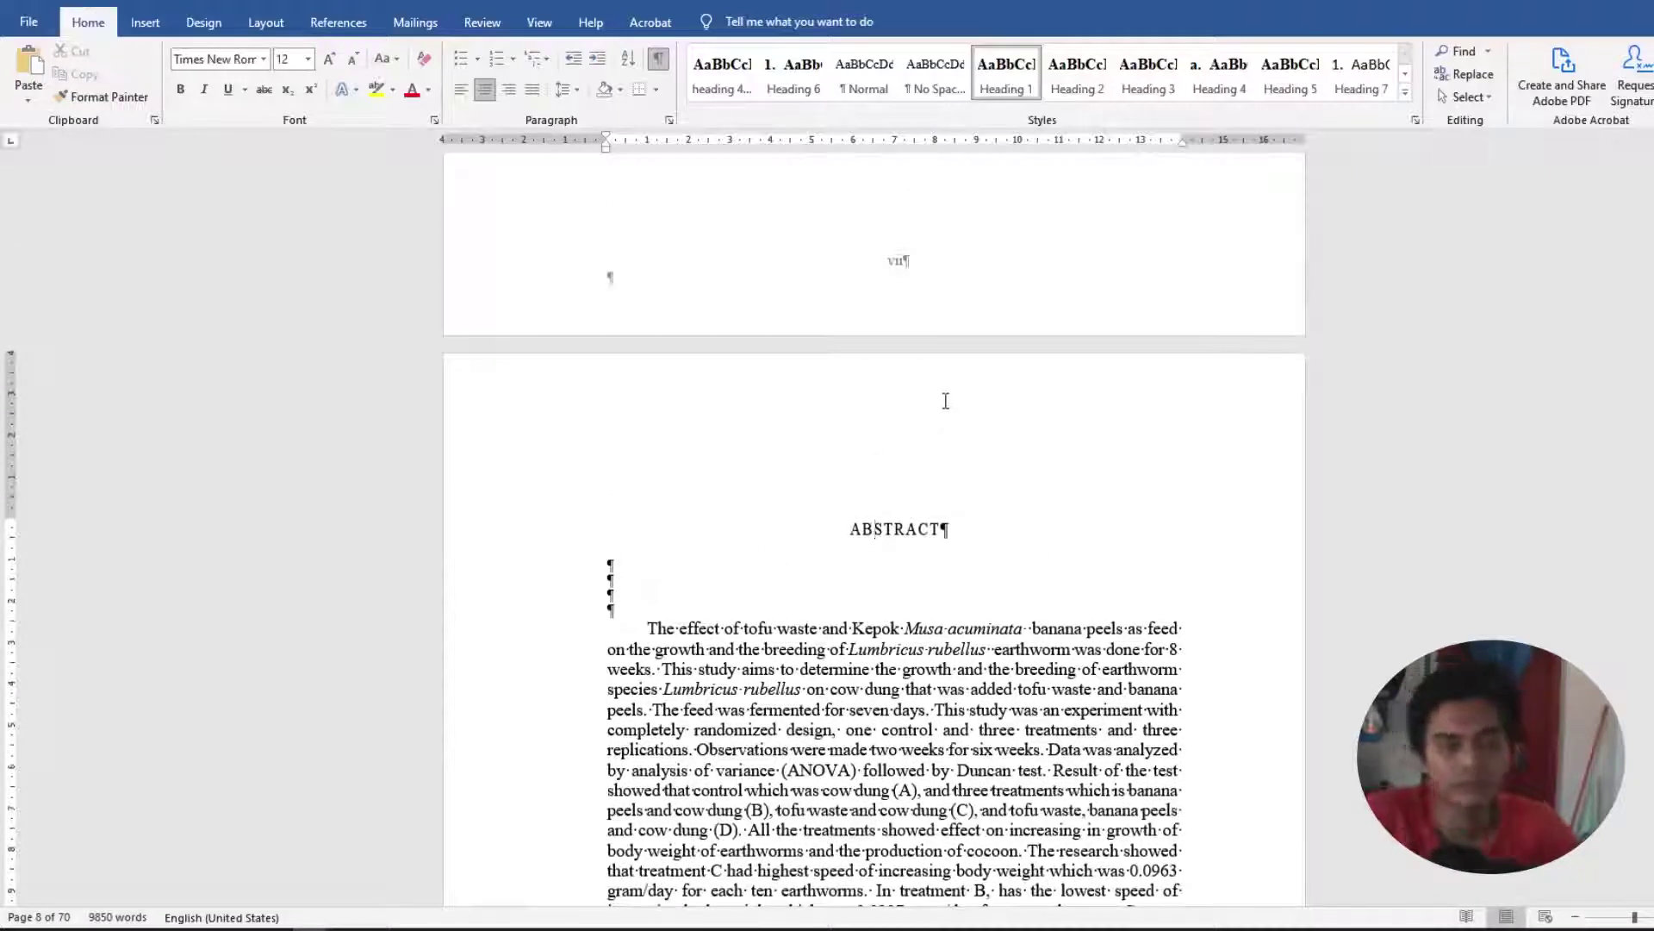
scroll(945, 400, down, 12)
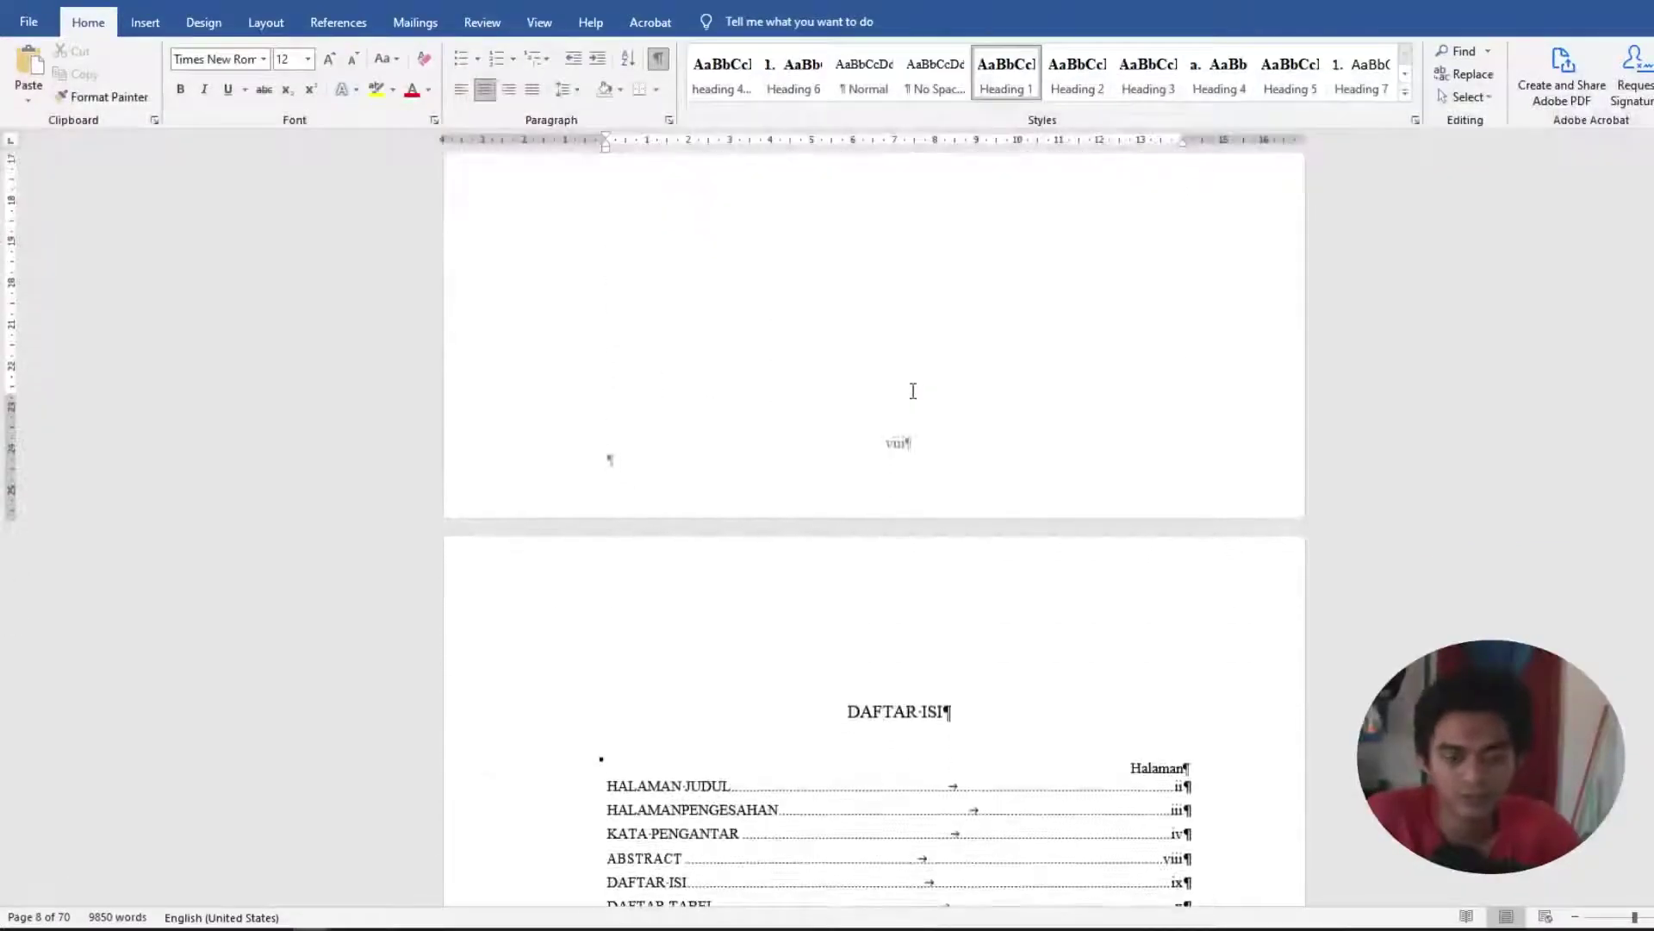